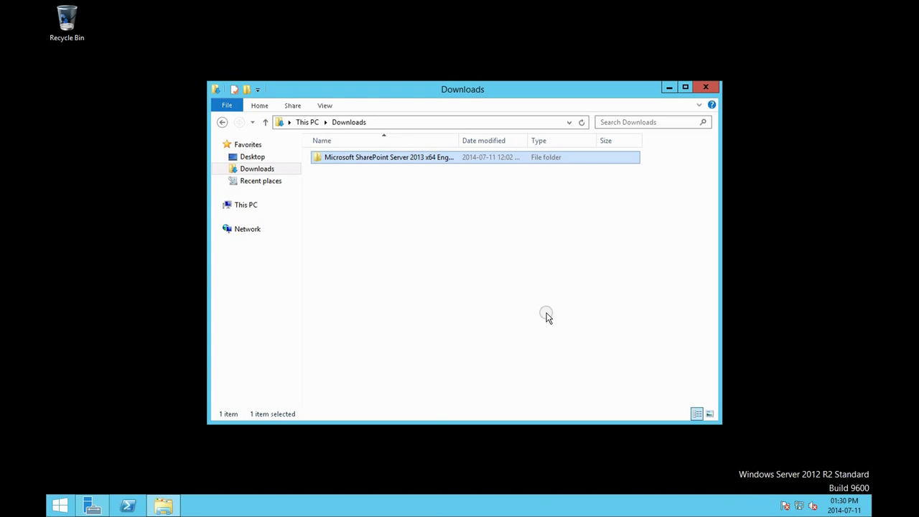
Widen the Name column to show the full 'Microsoft SharePoint Server 2013 x64 English MSDN' folder name, then deselect it
drag(458, 141, 505, 147)
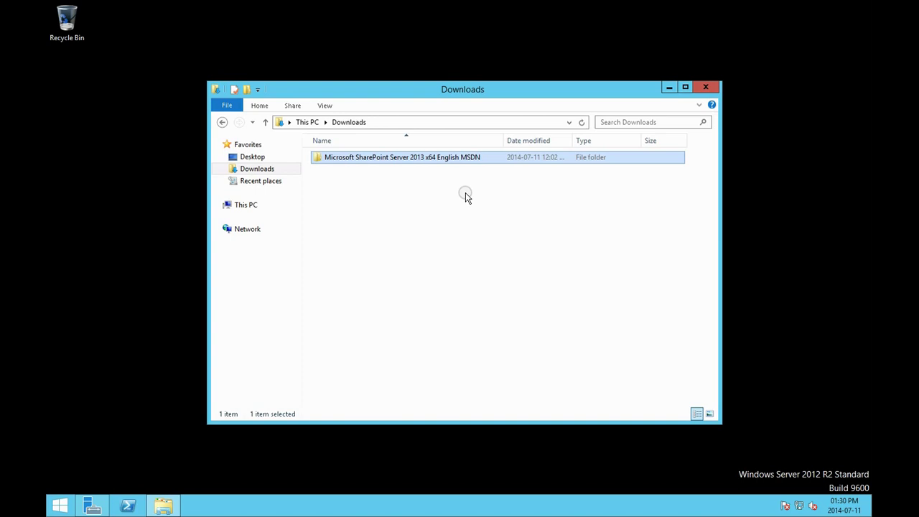
click(468, 208)
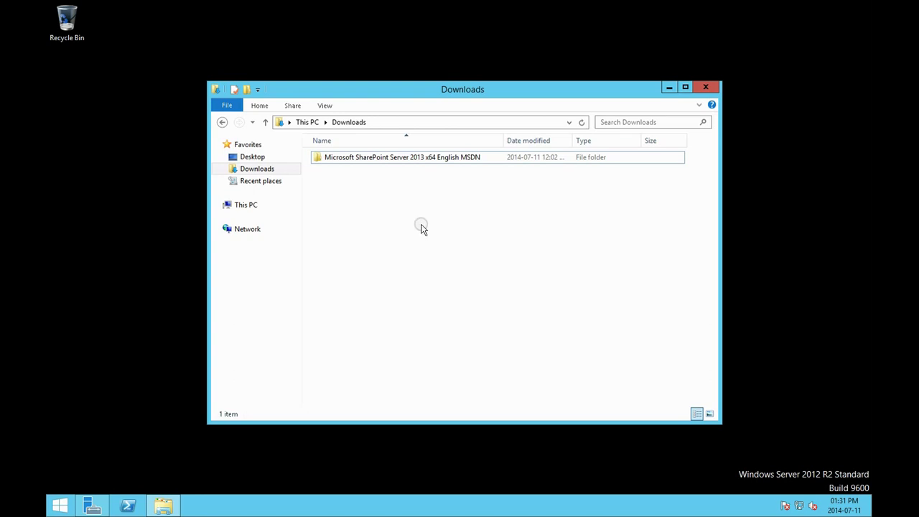
Open the SharePoint folder, mount its disc image as DVD Drive (E:), and maximize the window
double_click(410, 162)
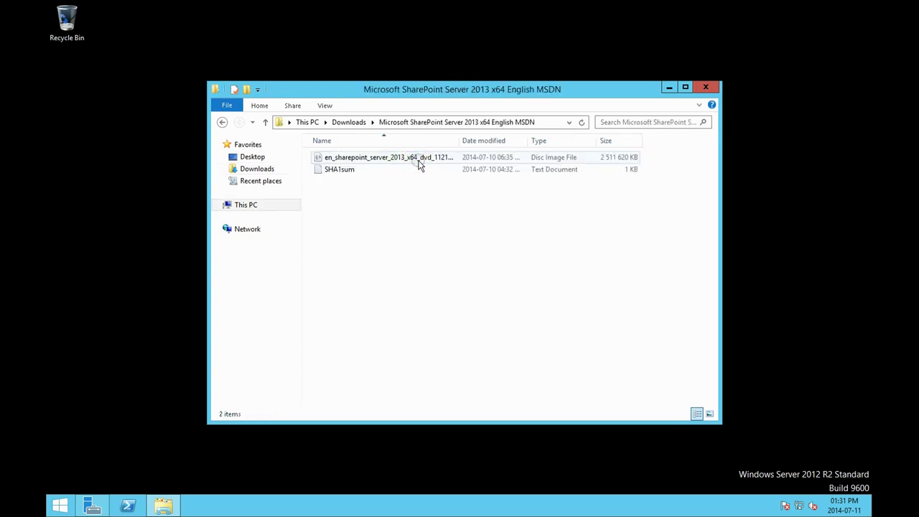
drag(460, 141, 489, 141)
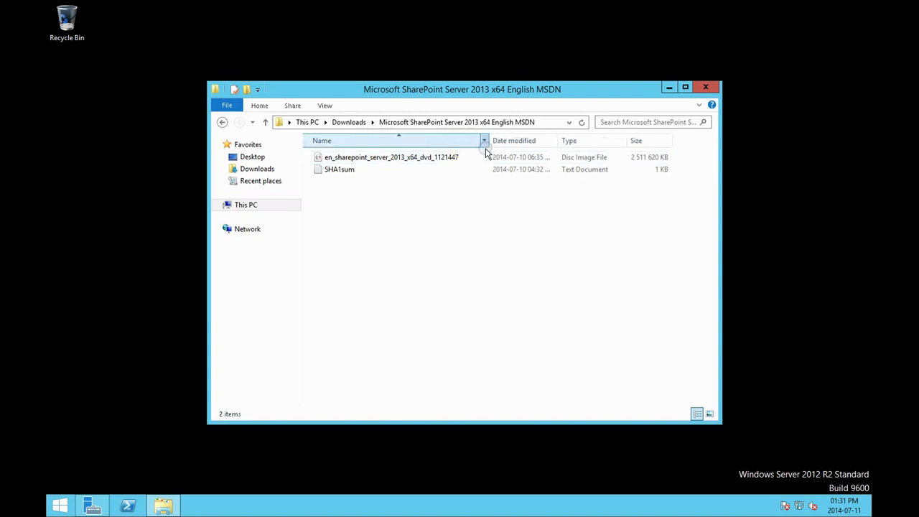
right_click(436, 160)
click(461, 164)
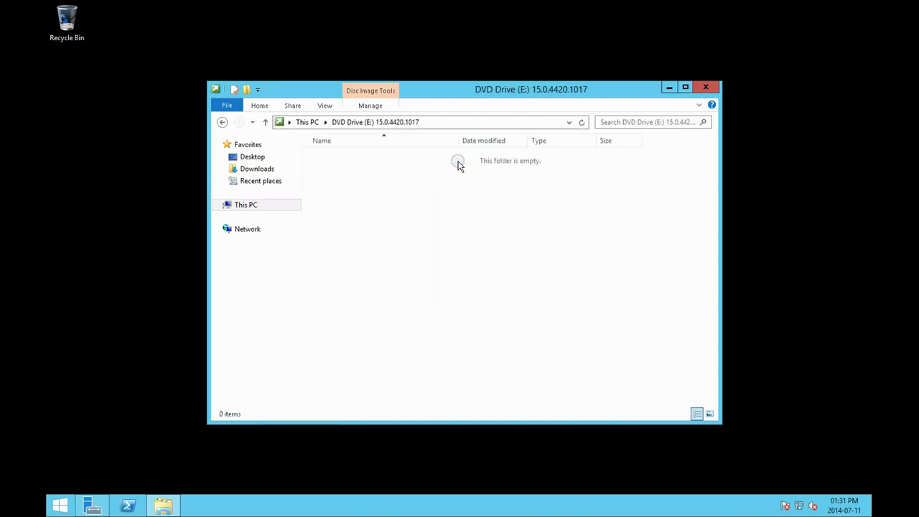
click(685, 87)
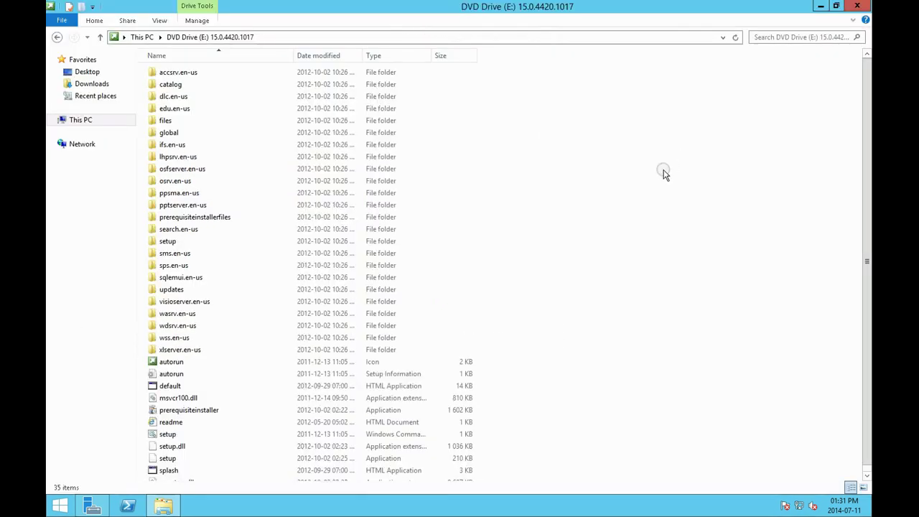
scroll(643, 200, down, 1)
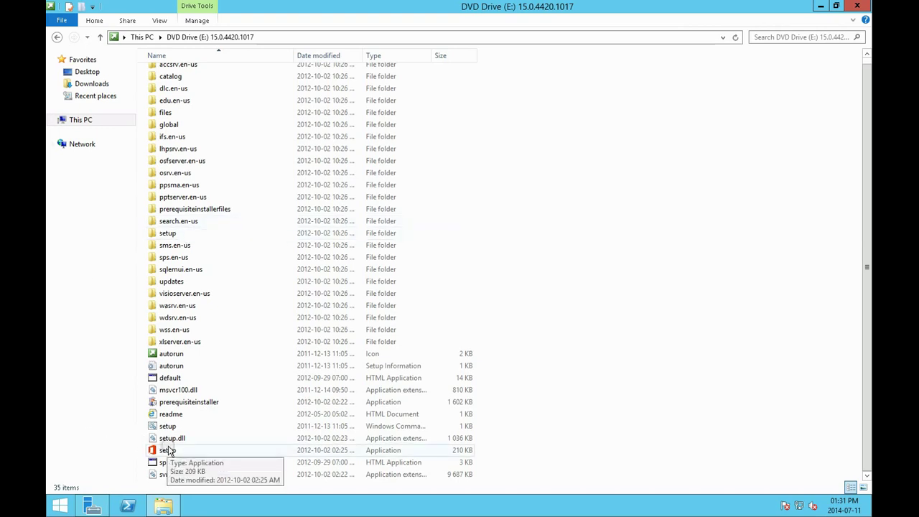
Run the SharePoint prerequisite installer, accept the license terms, and close the failed installation summary
double_click(191, 406)
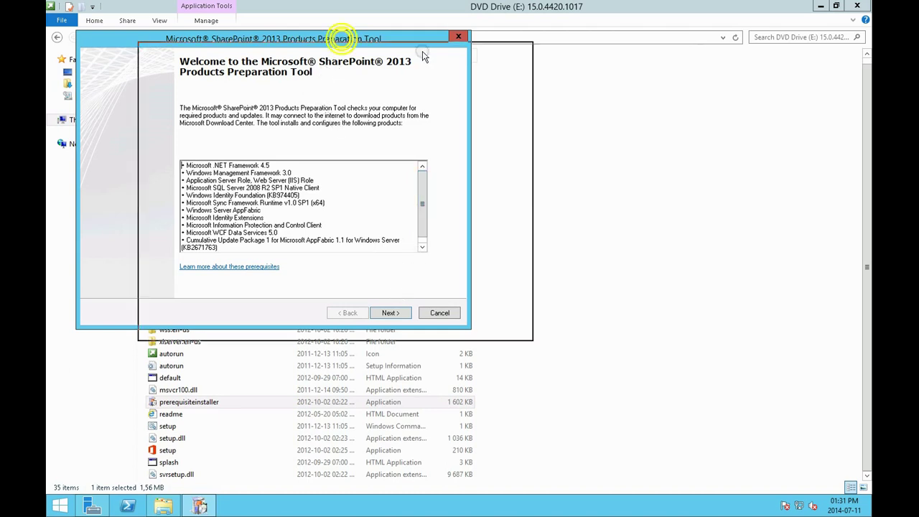
drag(402, 38, 508, 52)
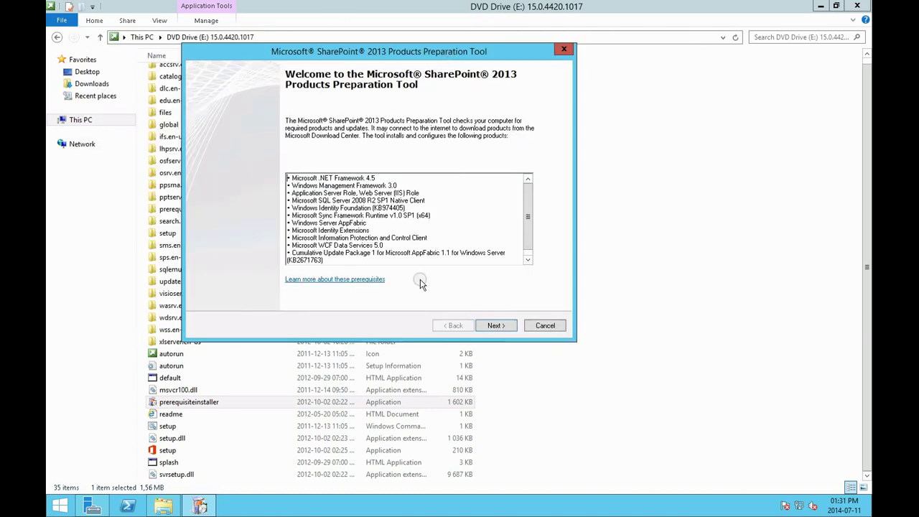
click(506, 326)
click(337, 298)
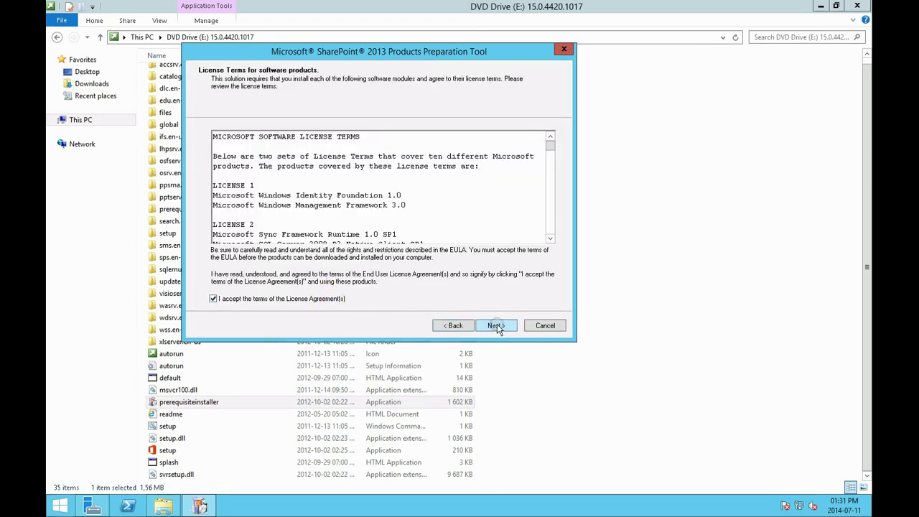
click(551, 154)
drag(550, 154, 544, 114)
click(494, 326)
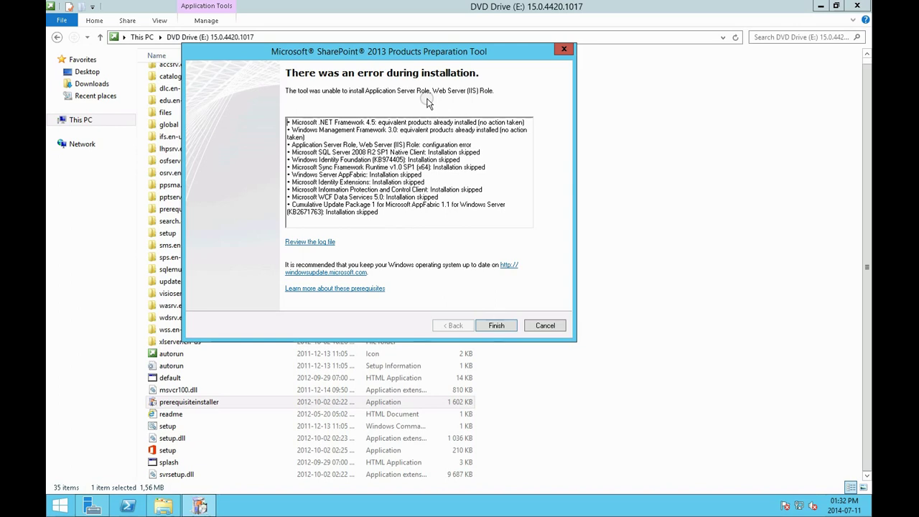
click(497, 325)
Rerun the prerequisite installer as administrator, close the IIS role error, and switch to Server Manager
right_click(207, 402)
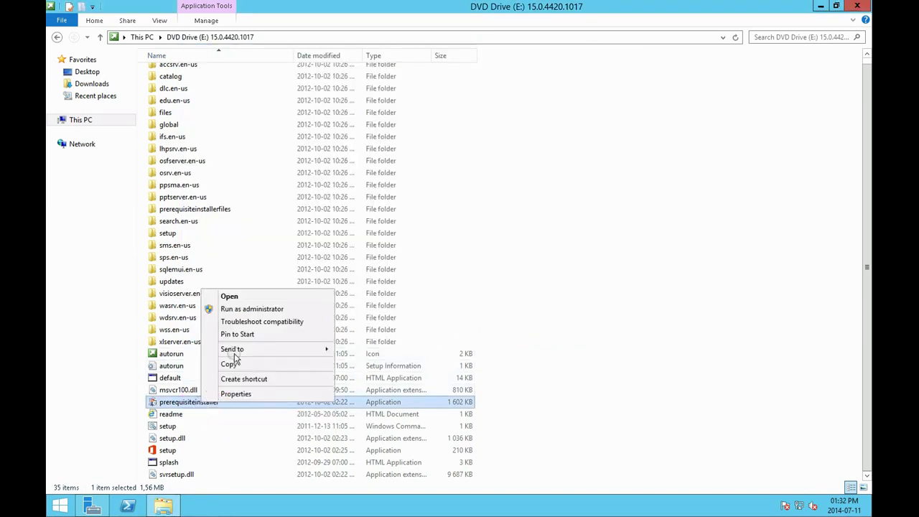
click(252, 310)
click(405, 328)
click(209, 305)
click(405, 328)
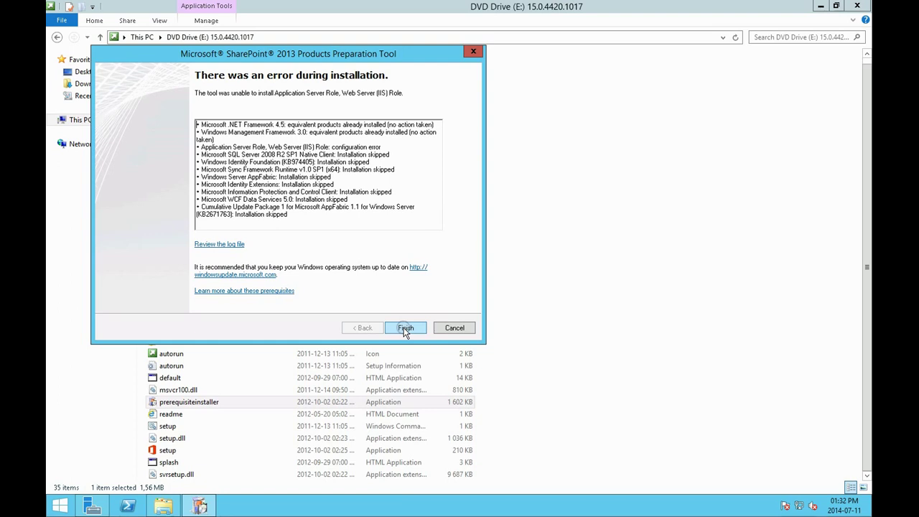
click(405, 328)
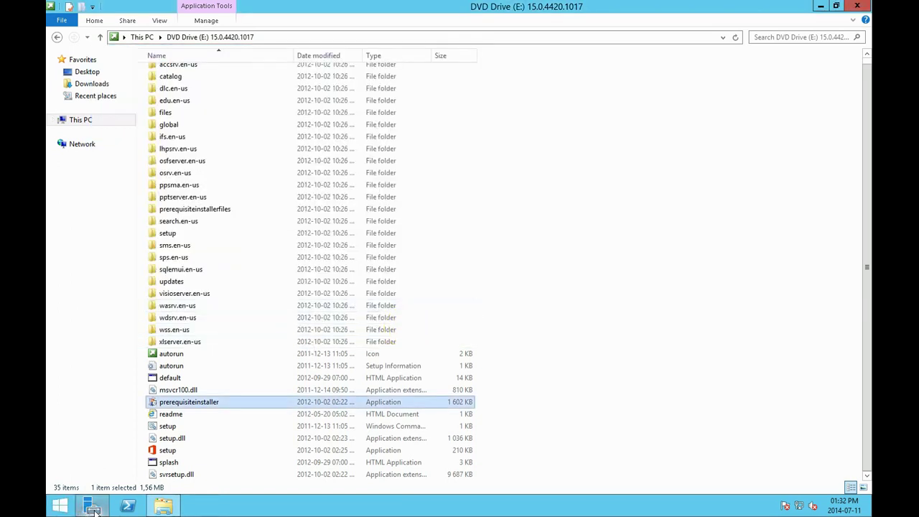
click(91, 506)
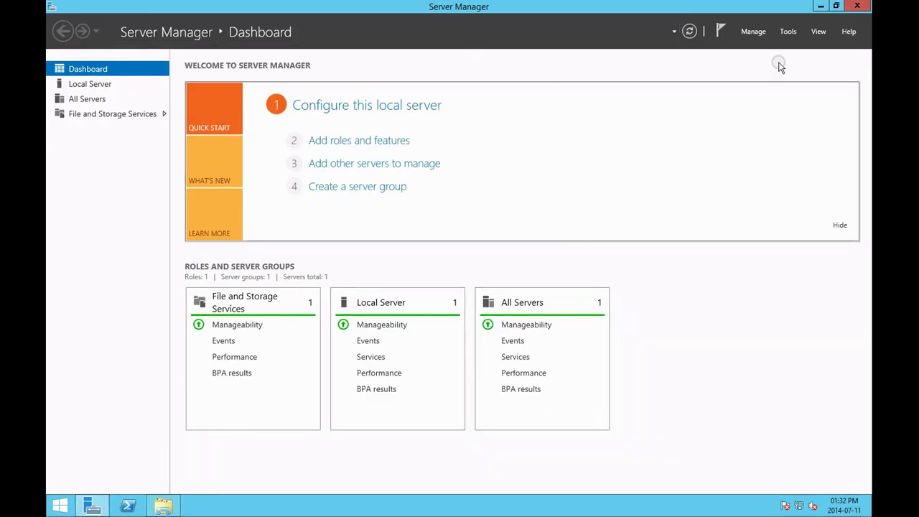
Start Add Roles and Features with role-based installation on the local server
click(406, 141)
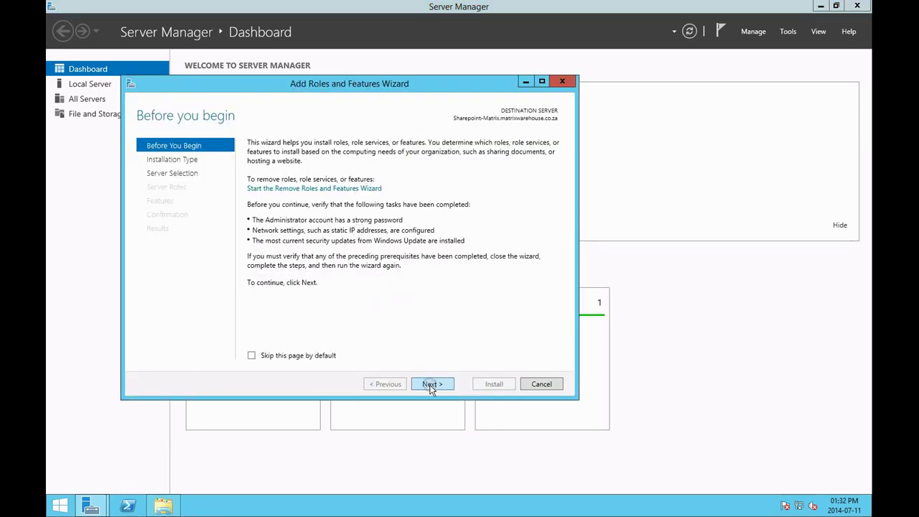
click(431, 385)
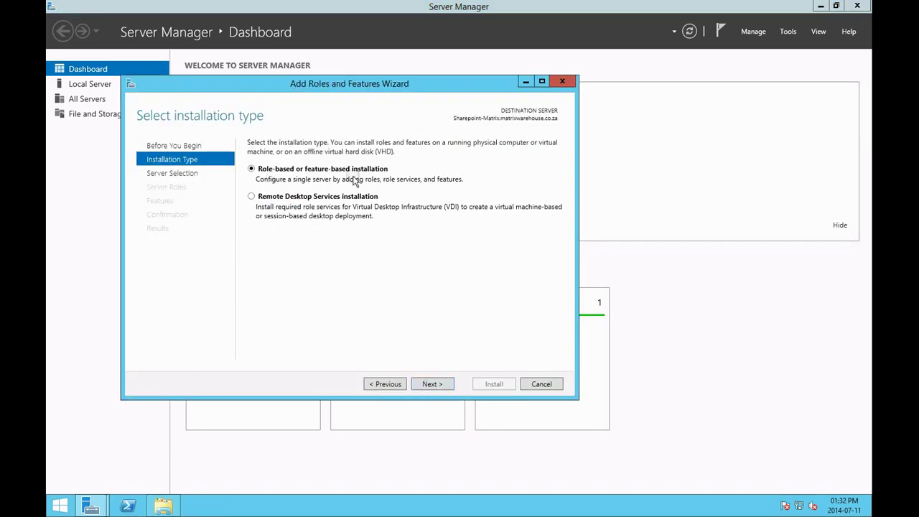
click(431, 385)
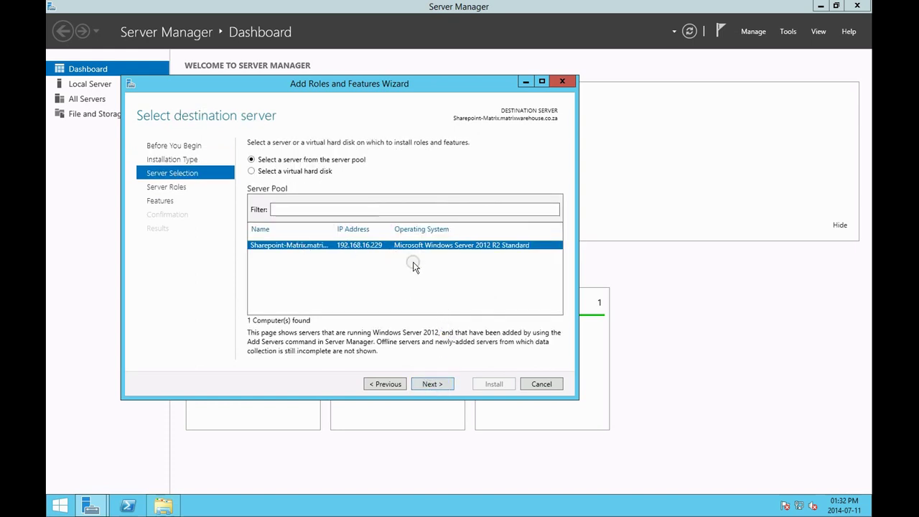
click(434, 383)
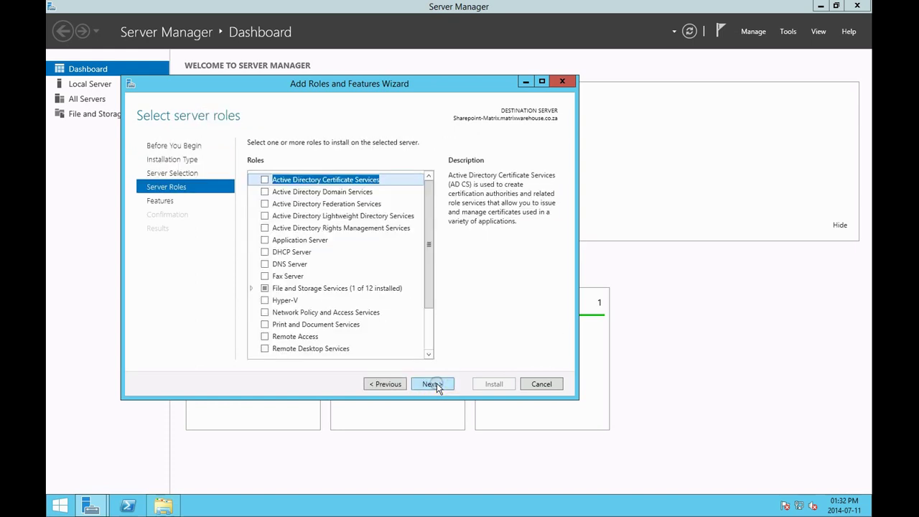
scroll(430, 205, down, 2)
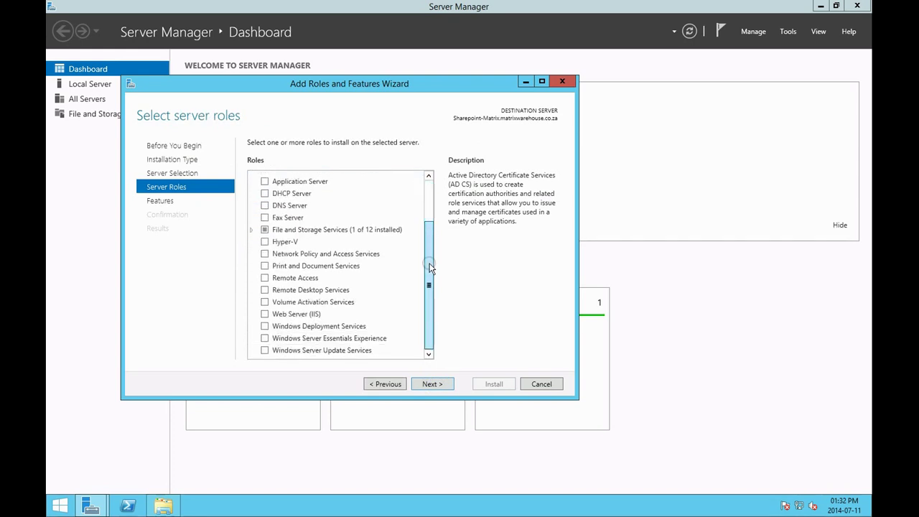
Select Web Server (IIS) plus its management tools, keeping default features and role services through to Confirmation
click(265, 313)
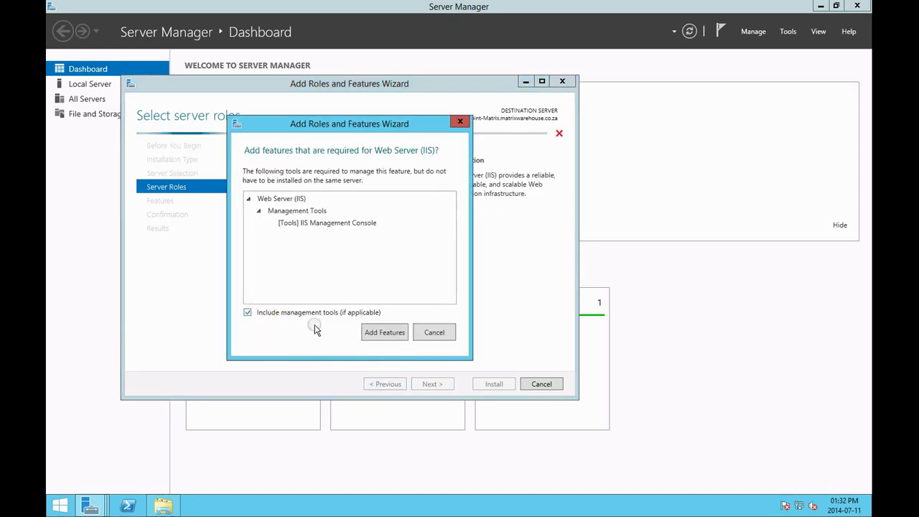
click(380, 332)
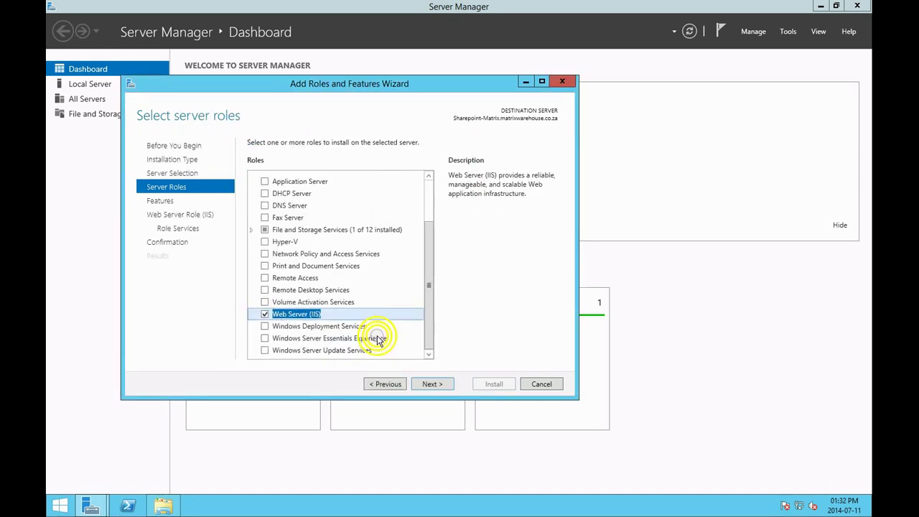
click(425, 384)
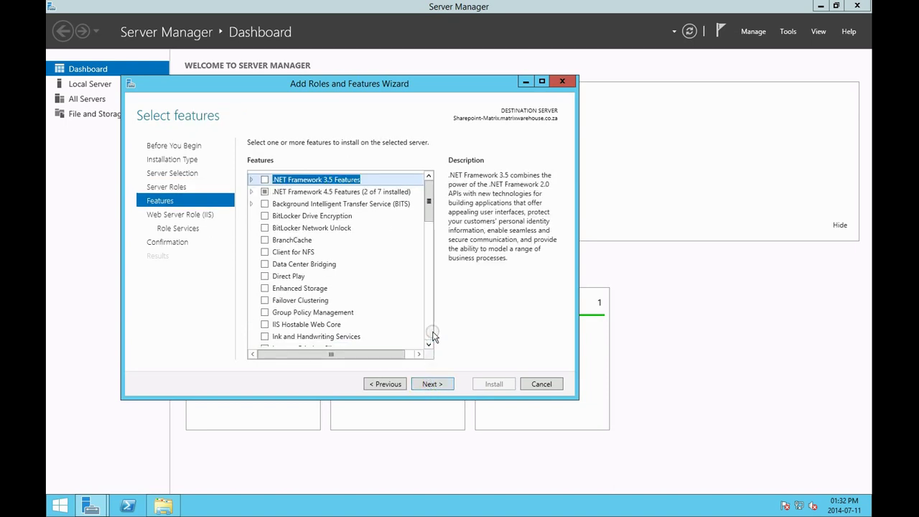
click(433, 384)
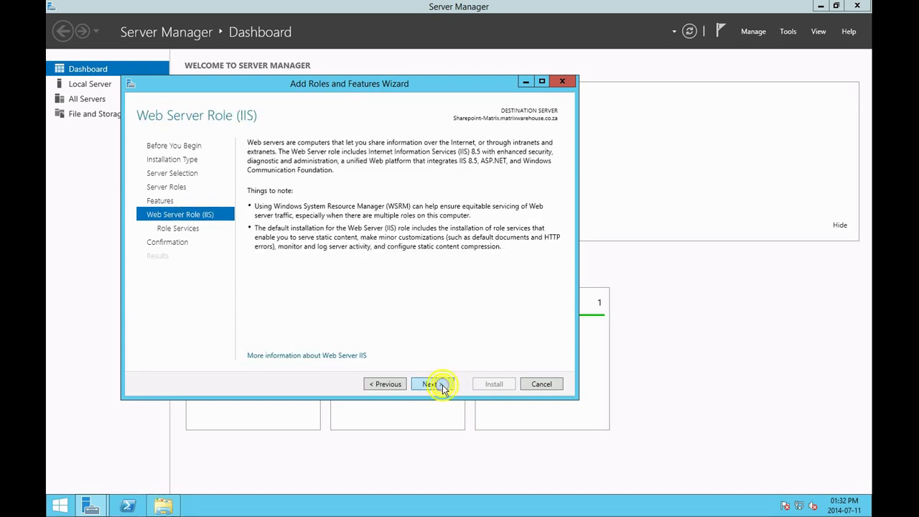
click(433, 385)
click(433, 385)
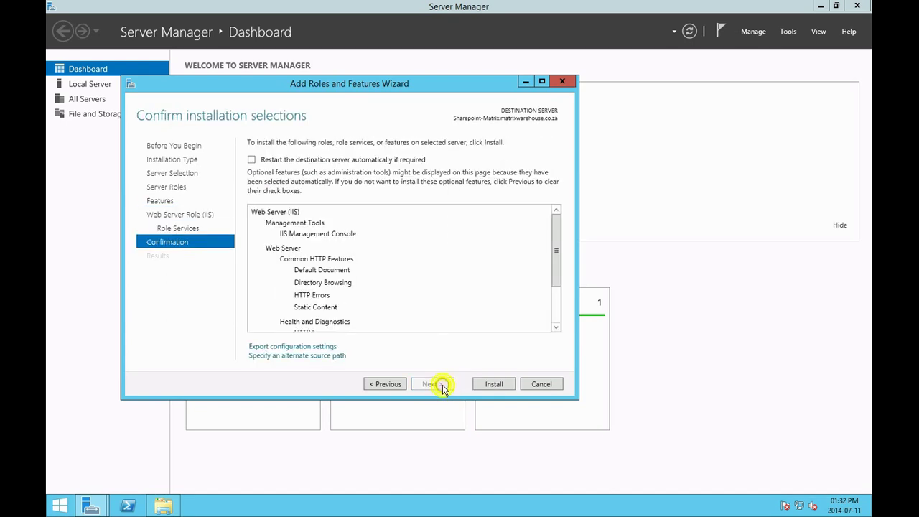
Install the Web Server (IIS) role, close the wizard and its notification, and return to the DVD drive
click(488, 385)
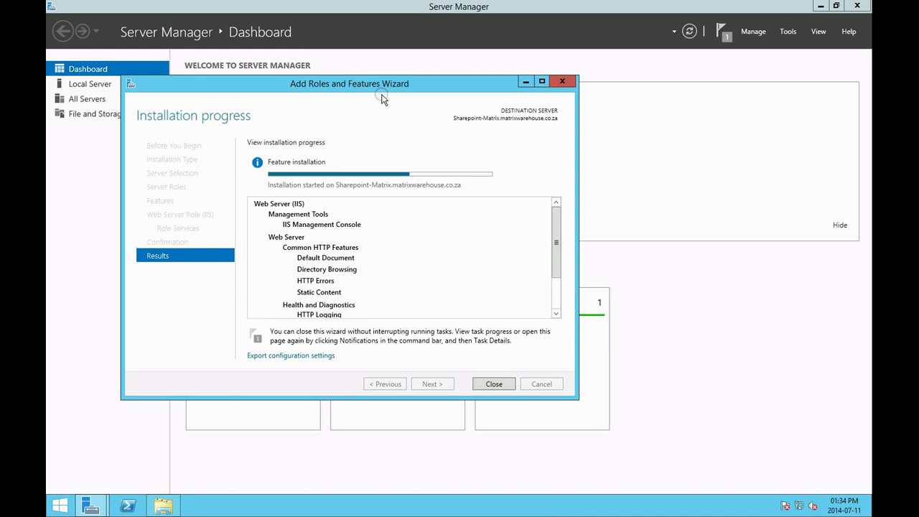
drag(428, 90, 486, 110)
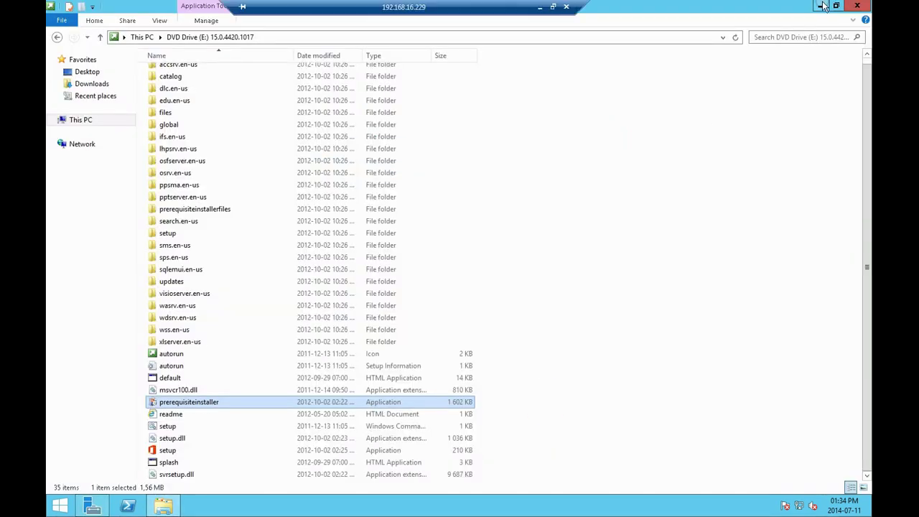
click(822, 6)
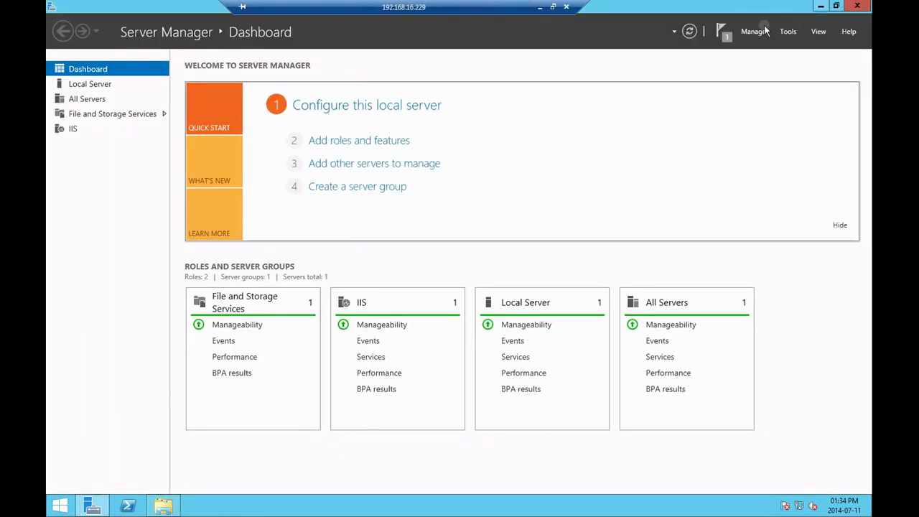
click(722, 33)
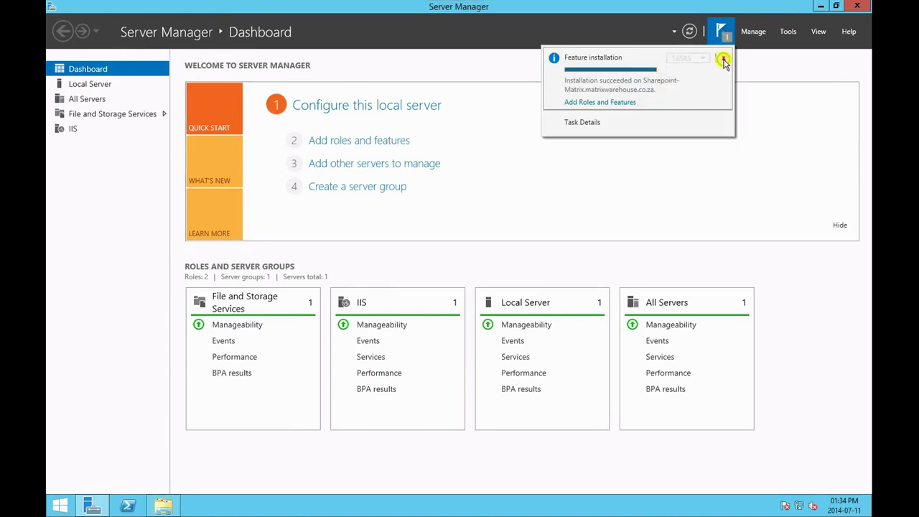
click(724, 59)
click(164, 506)
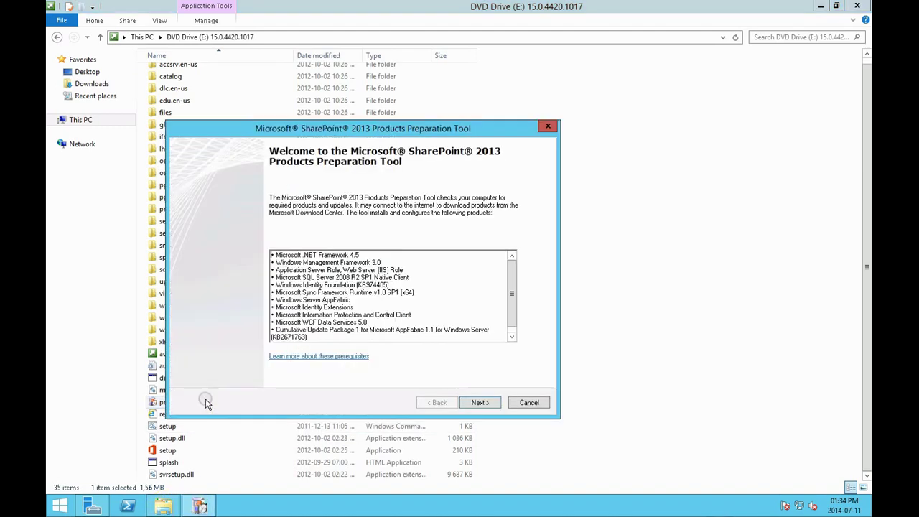
Accept the license in the open Preparation Tool, run it, and close the failed result
click(477, 402)
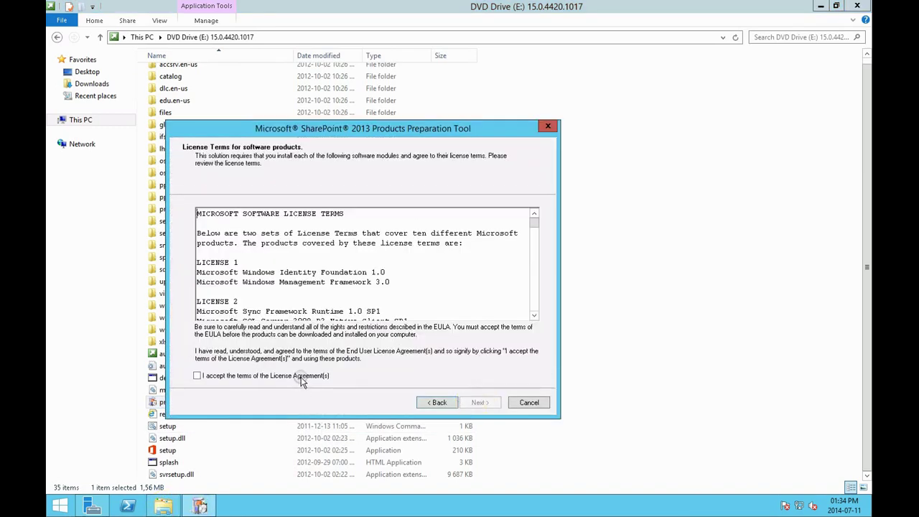
click(302, 380)
click(492, 403)
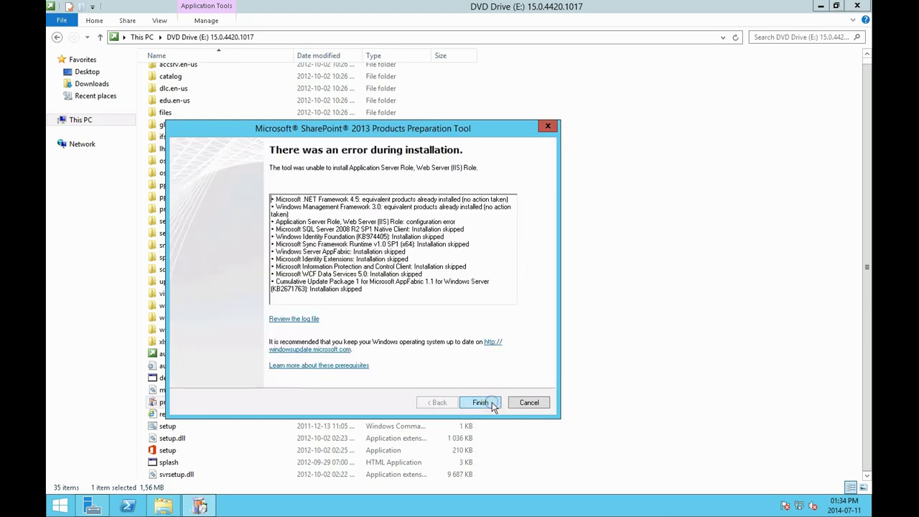
click(480, 402)
Relaunch the prerequisite installer, accept the license, and close it after the Application Server and IIS role error
double_click(238, 404)
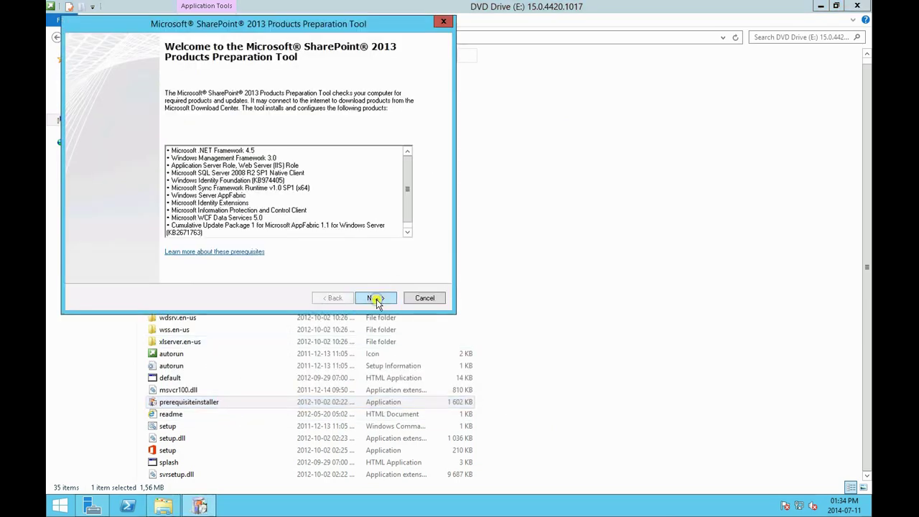
click(375, 299)
click(93, 272)
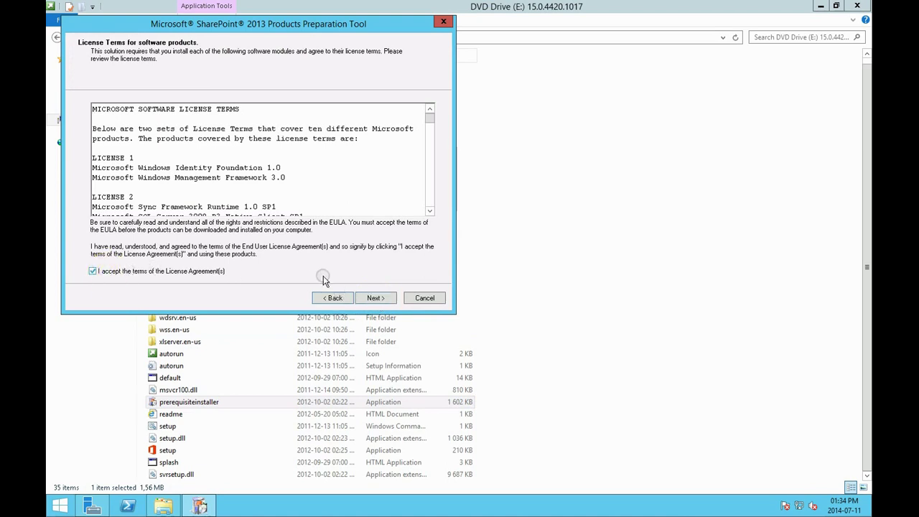
click(373, 298)
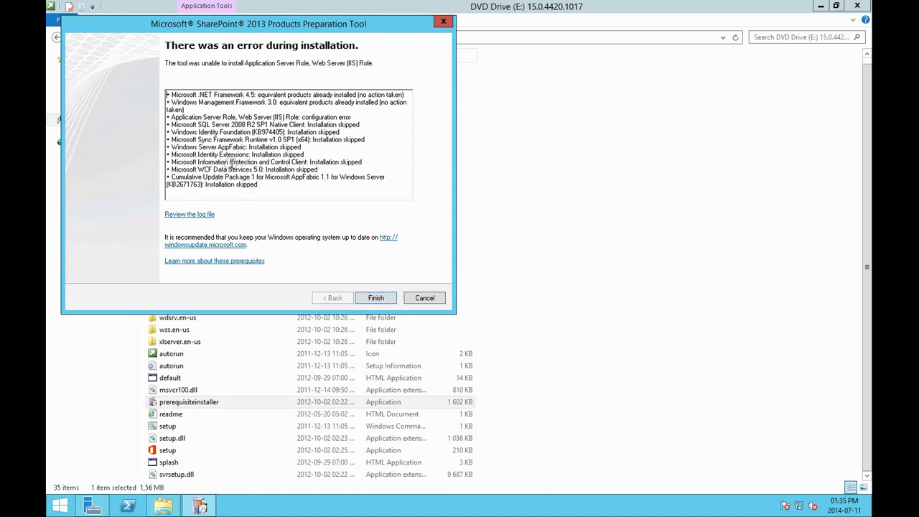
click(373, 296)
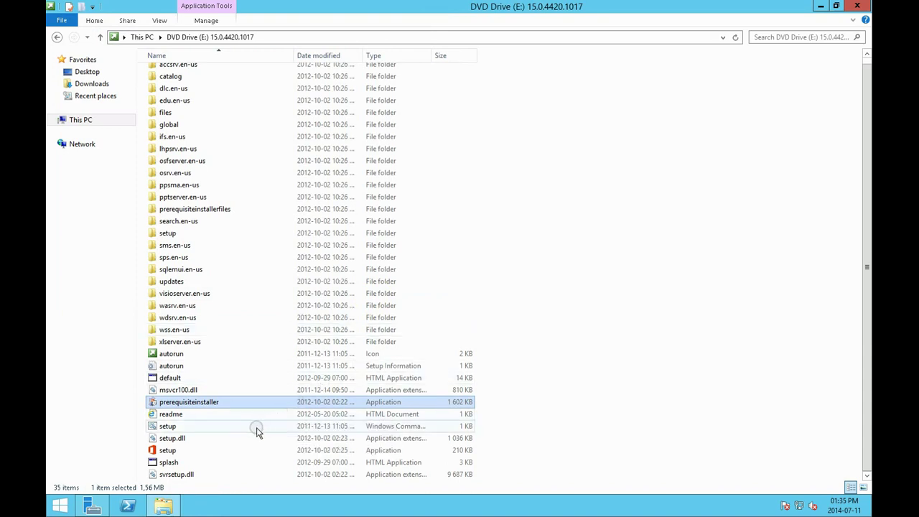
Run the setup application from the DVD Drive (E:) file list
double_click(218, 452)
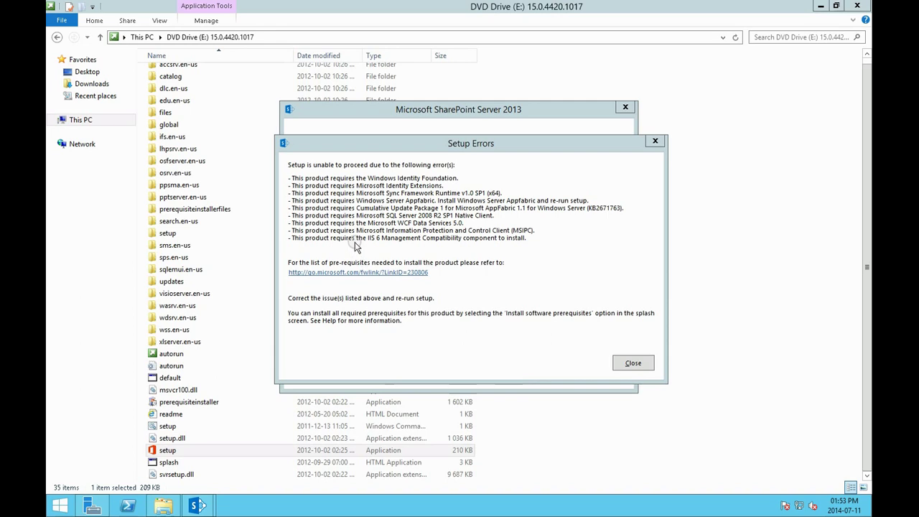
Open the fwlink requirements page and add about:blank and ajax.aspnetcdn.com to Trusted sites
click(350, 273)
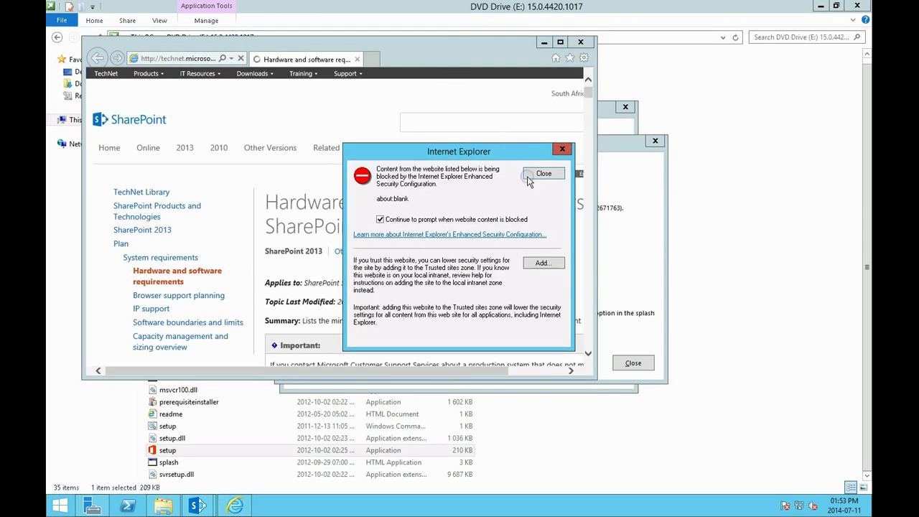
click(543, 263)
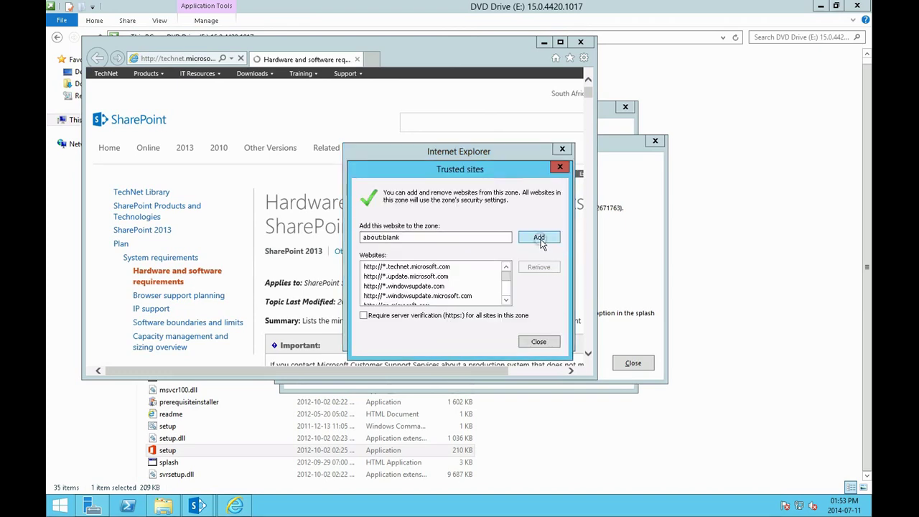
click(539, 238)
click(538, 341)
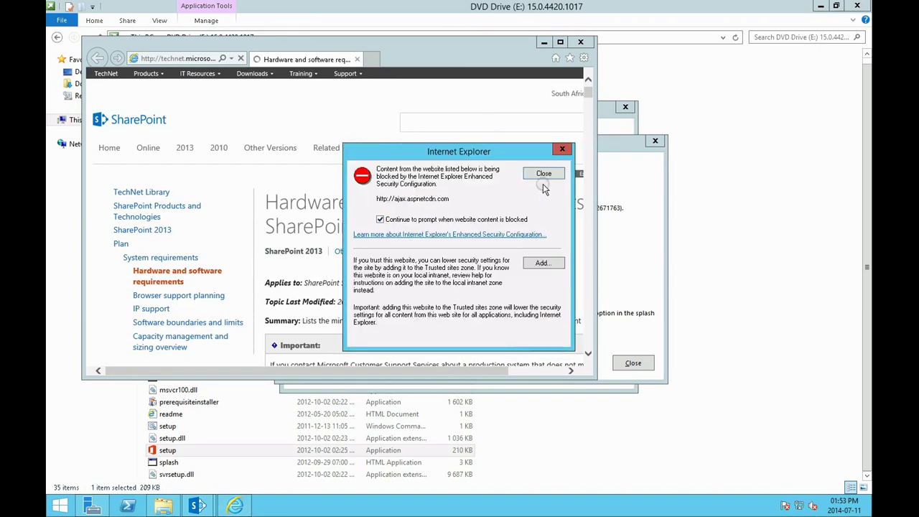
click(542, 263)
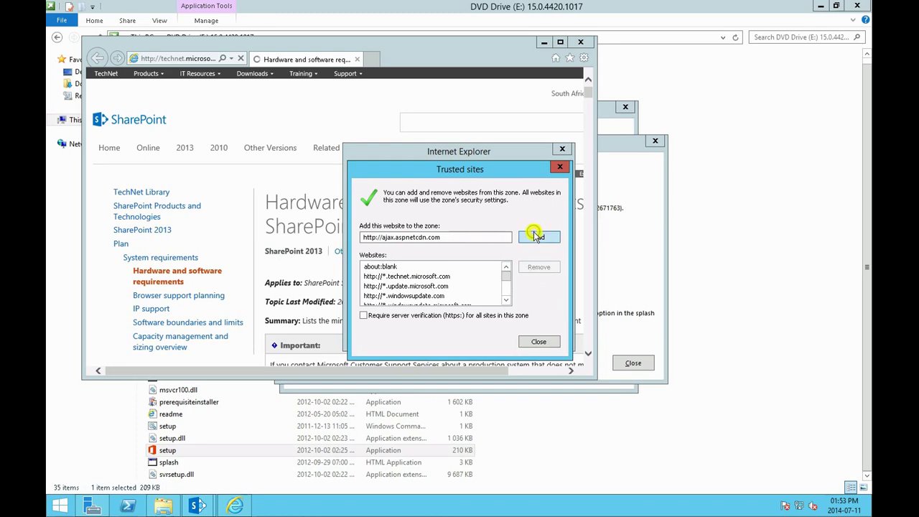
click(538, 238)
click(538, 342)
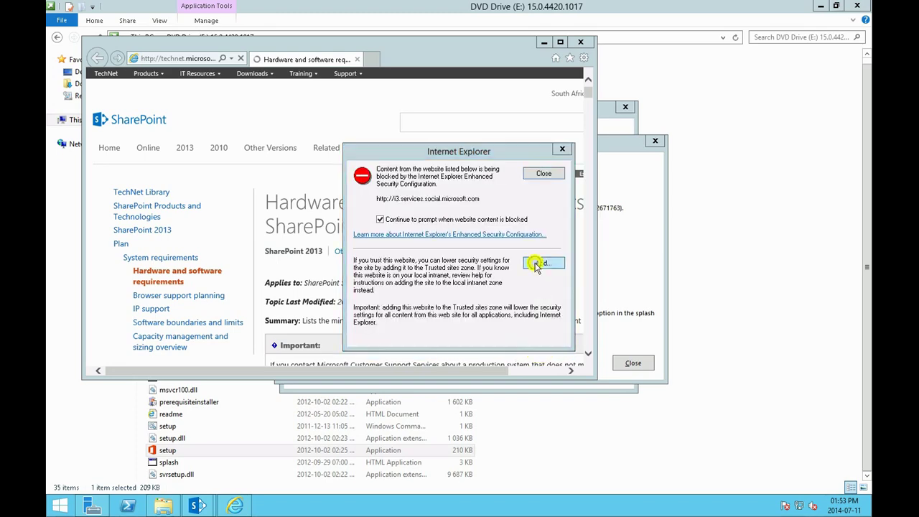
click(537, 264)
click(536, 342)
Add i3.services.social.microsoft.com, js.microsoft.com and m.webtrends.com to Trusted sites
click(540, 262)
click(540, 238)
click(539, 341)
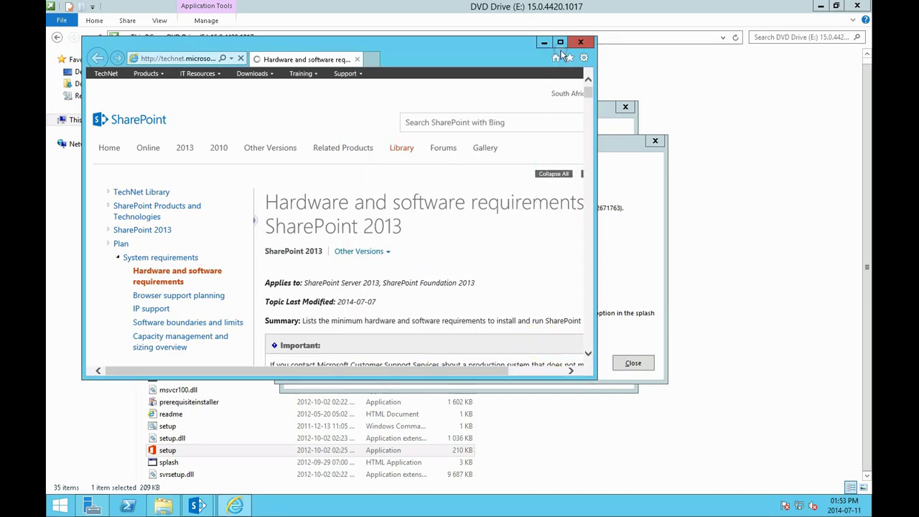
click(541, 263)
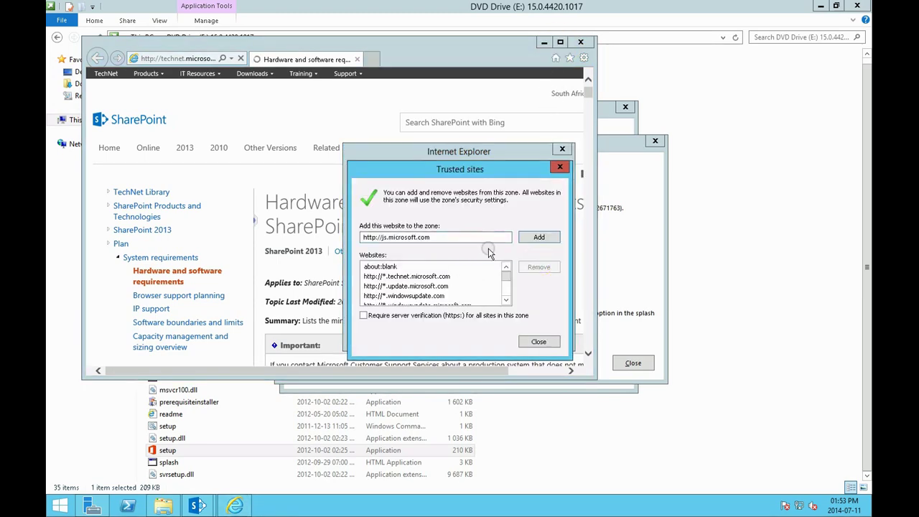
click(539, 238)
click(539, 342)
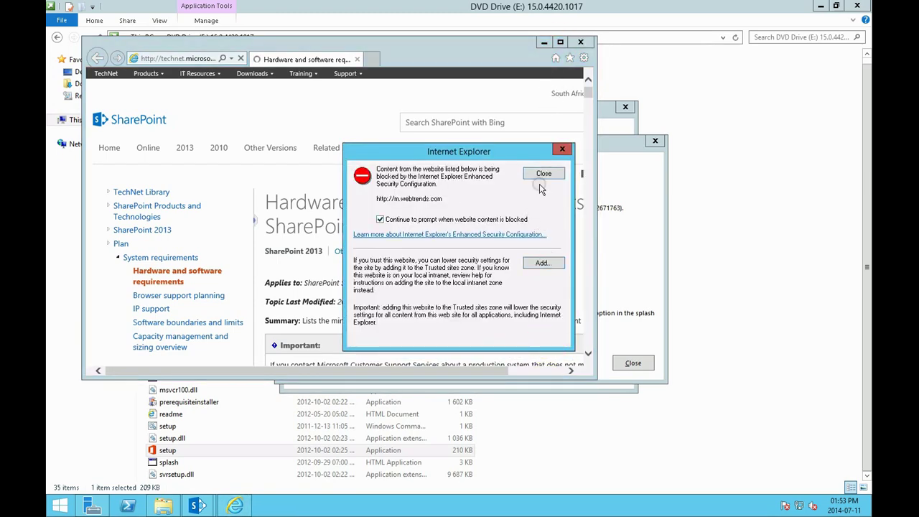
click(540, 263)
click(539, 238)
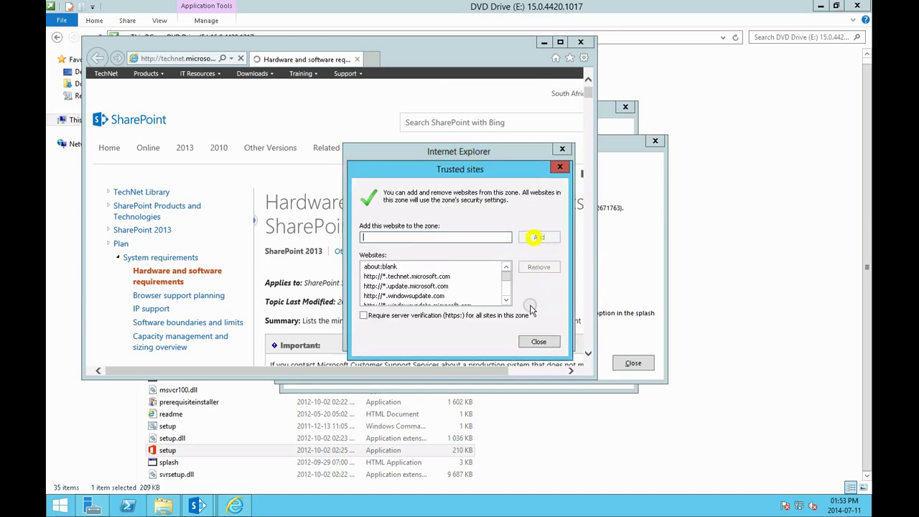
click(538, 342)
Dismiss the blocked-content notice, postpone the Internet Explorer 11 setup, and maximize the browser
click(544, 173)
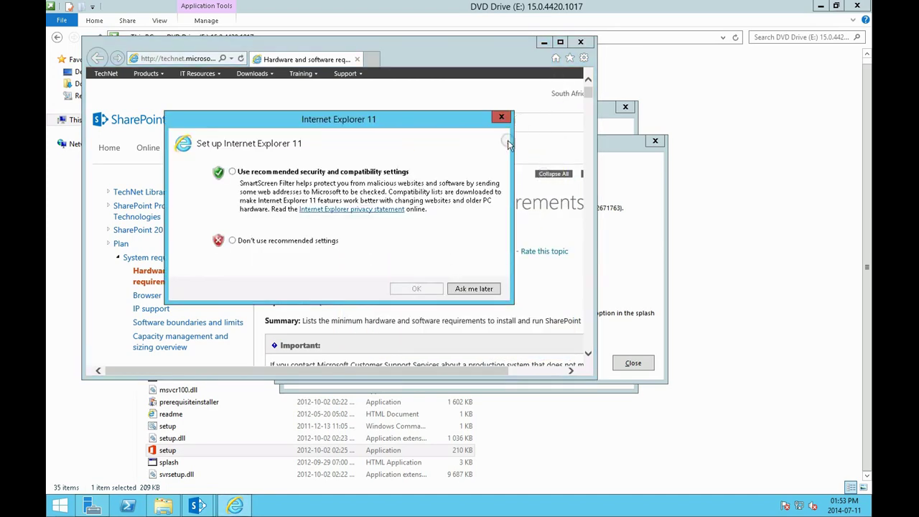
click(474, 288)
click(561, 42)
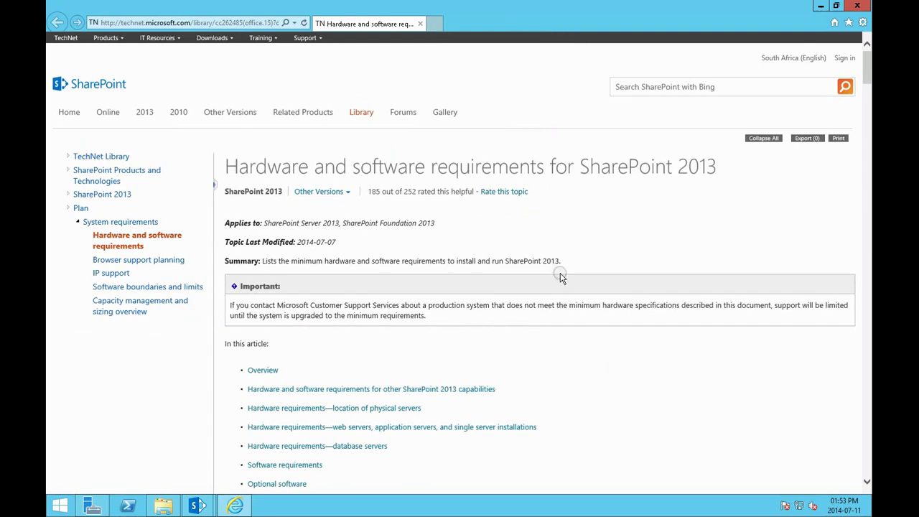
Scroll the requirements article to the minimum software requirements for a single server with built-in database
scroll(561, 273, down, 5)
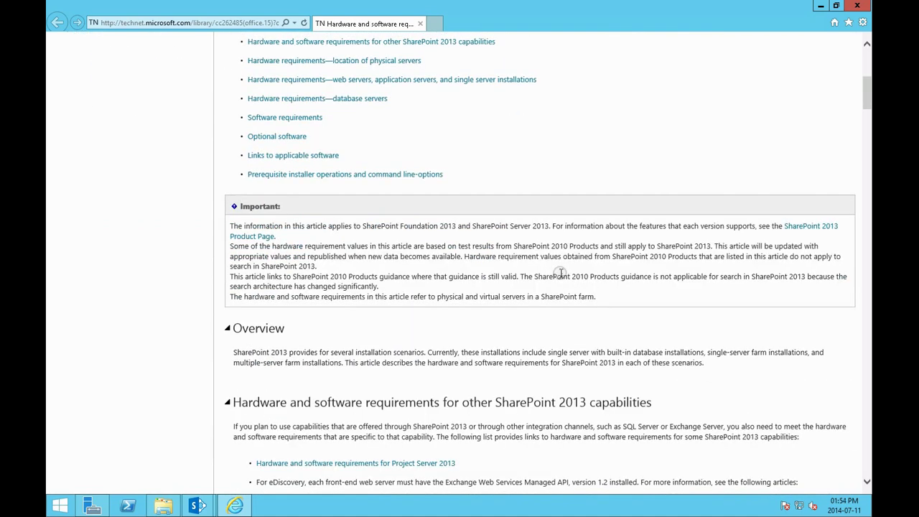
scroll(561, 276, up, 3)
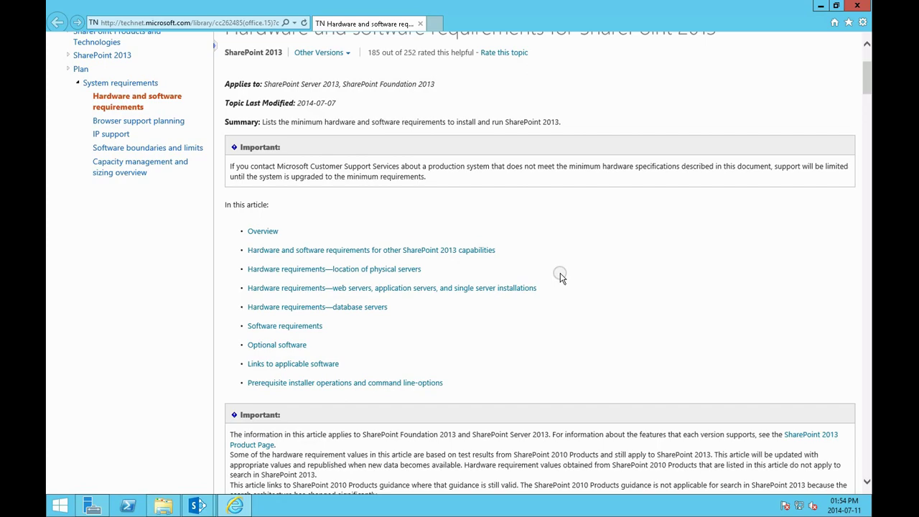
scroll(561, 278, down, 3)
scroll(561, 275, down, 2)
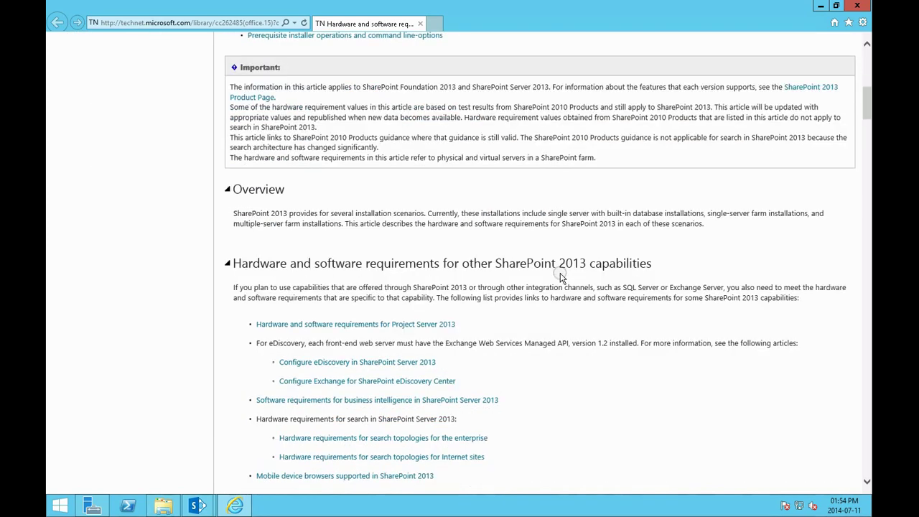
scroll(561, 277, down, 3)
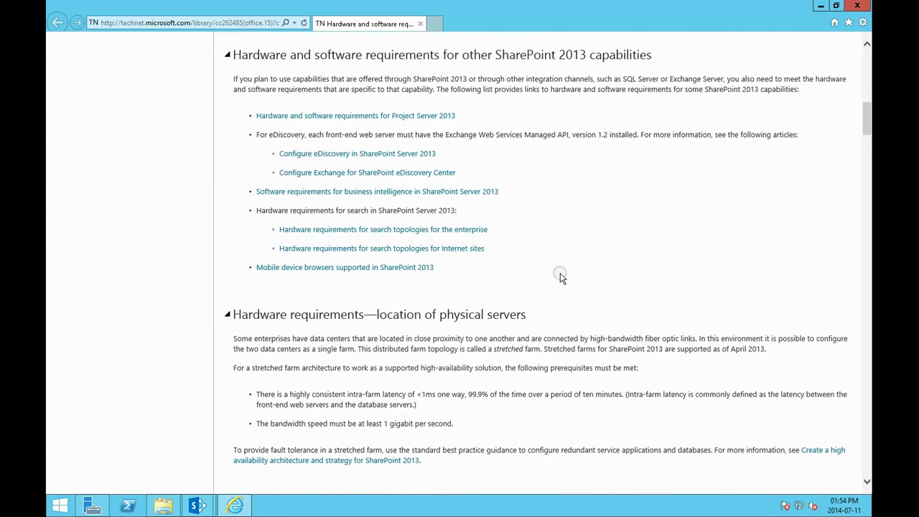
scroll(561, 278, down, 4)
scroll(561, 277, down, 1)
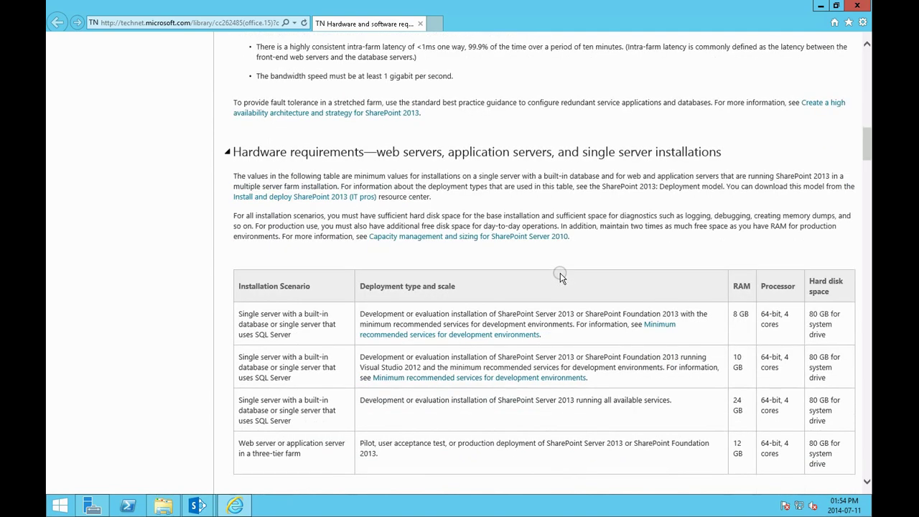
scroll(561, 277, down, 4)
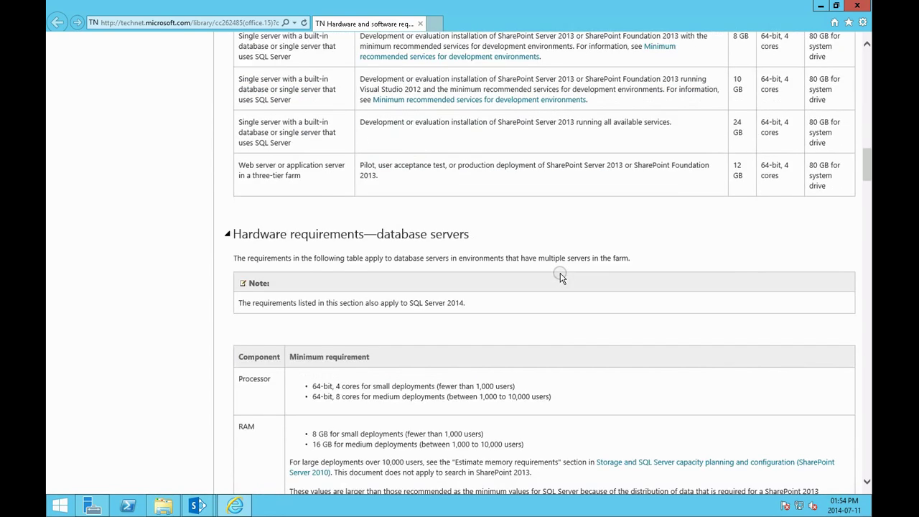
scroll(561, 278, down, 4)
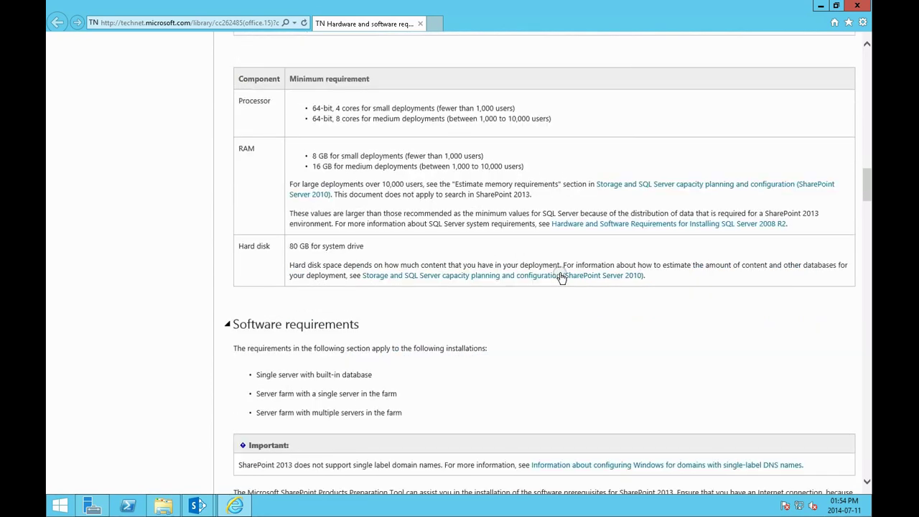
scroll(561, 278, down, 4)
scroll(561, 277, down, 1)
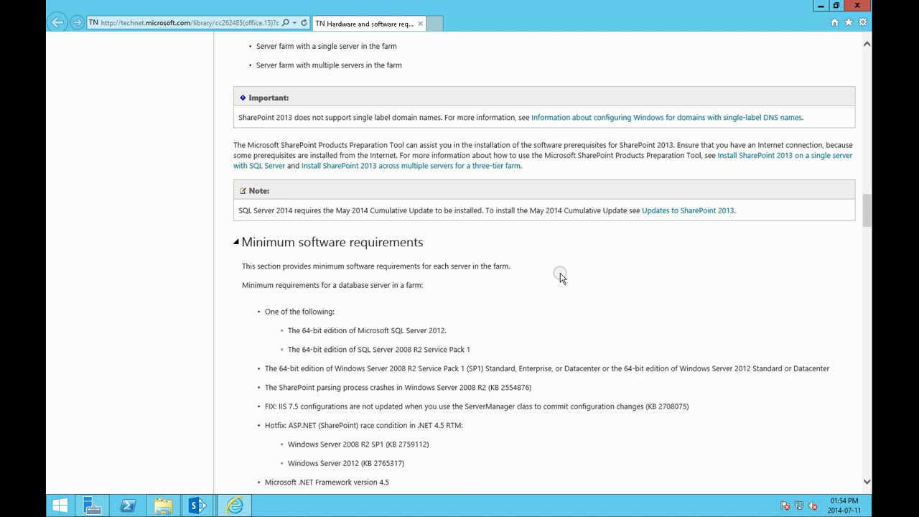
scroll(561, 277, down, 1)
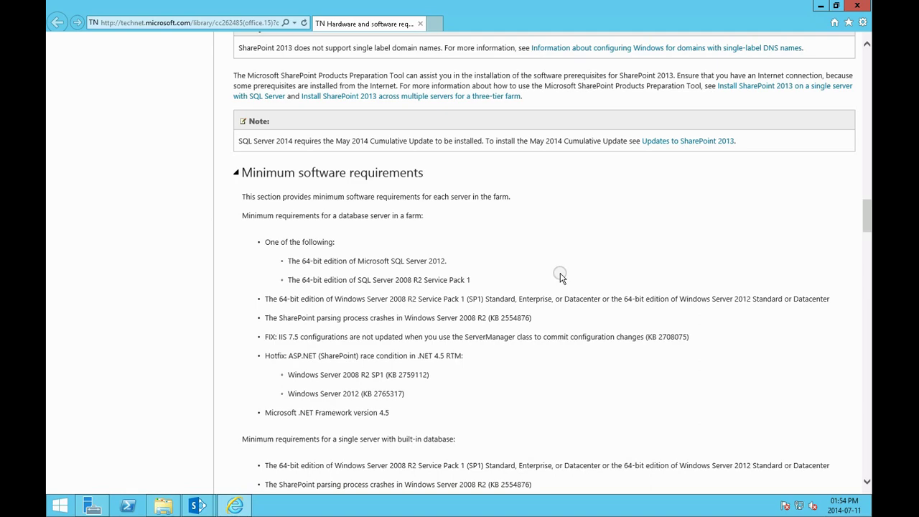
scroll(561, 278, down, 3)
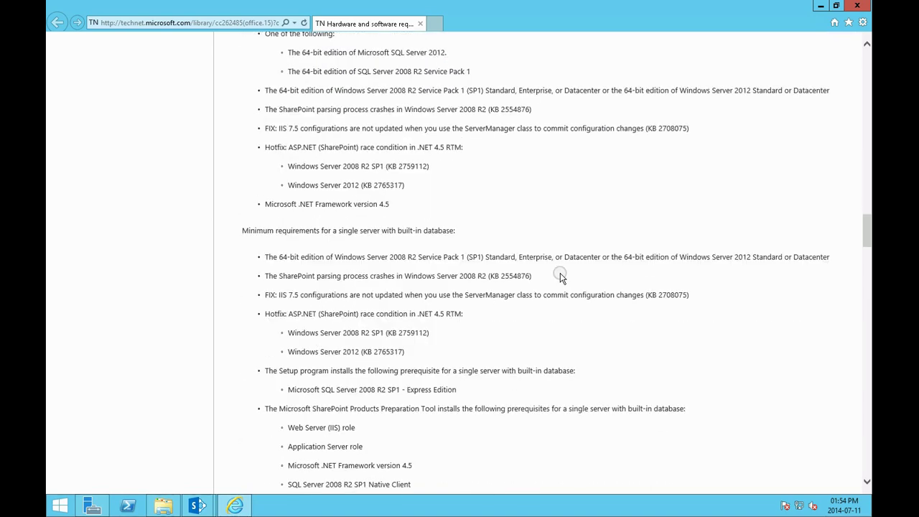
scroll(561, 278, down, 2)
click(61, 507)
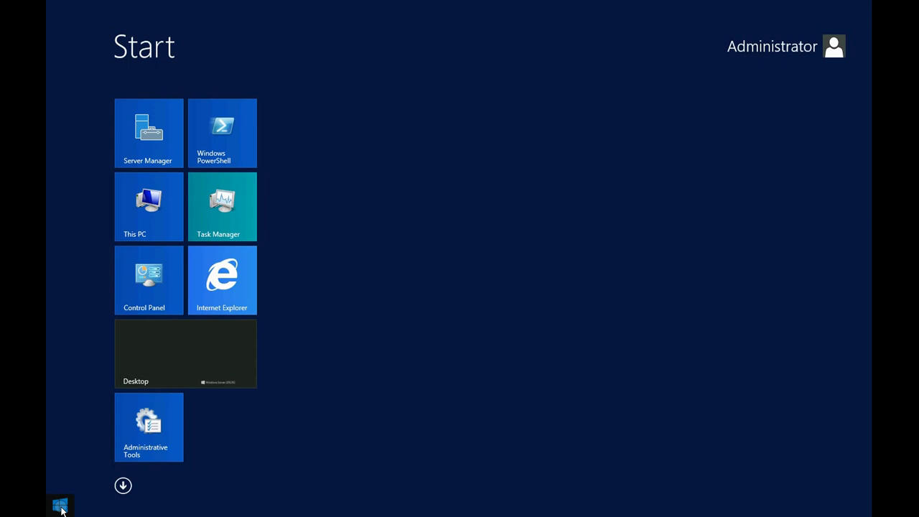
Search 'update' from Start, open Windows Update, and turn on automatic updates
text(update)
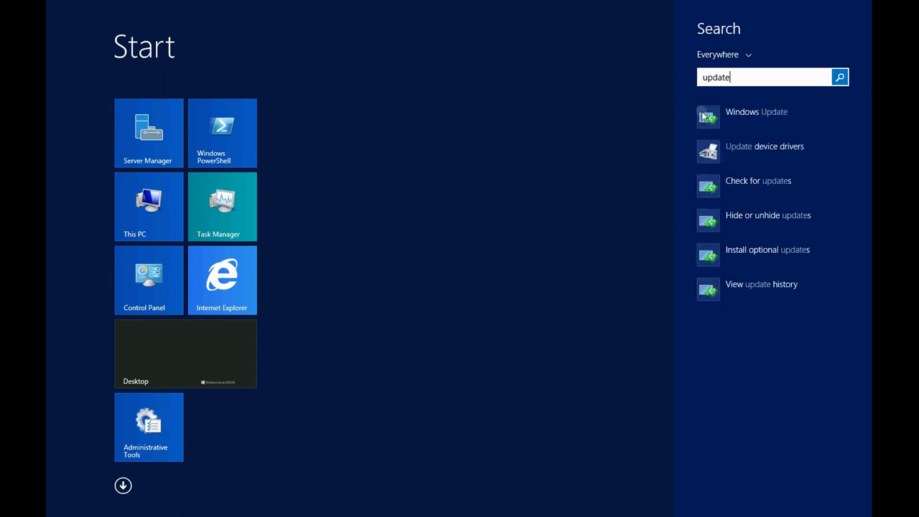
click(745, 119)
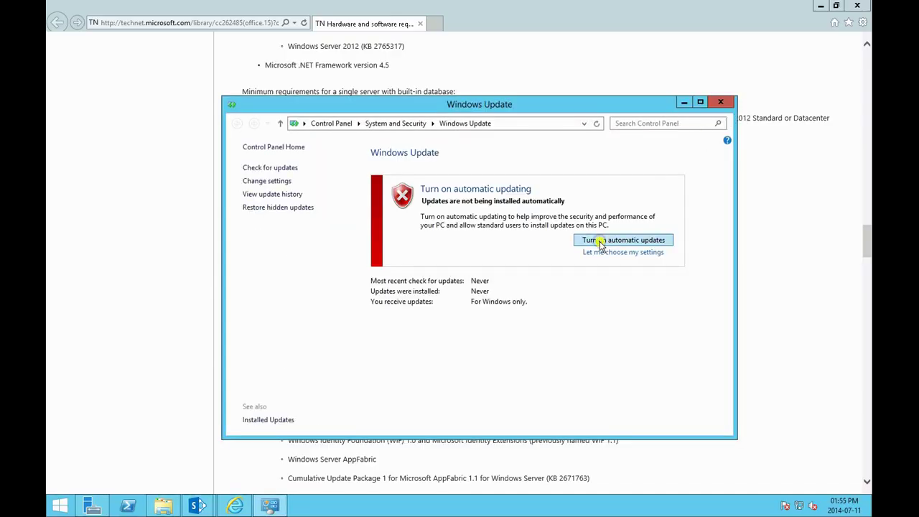
click(601, 241)
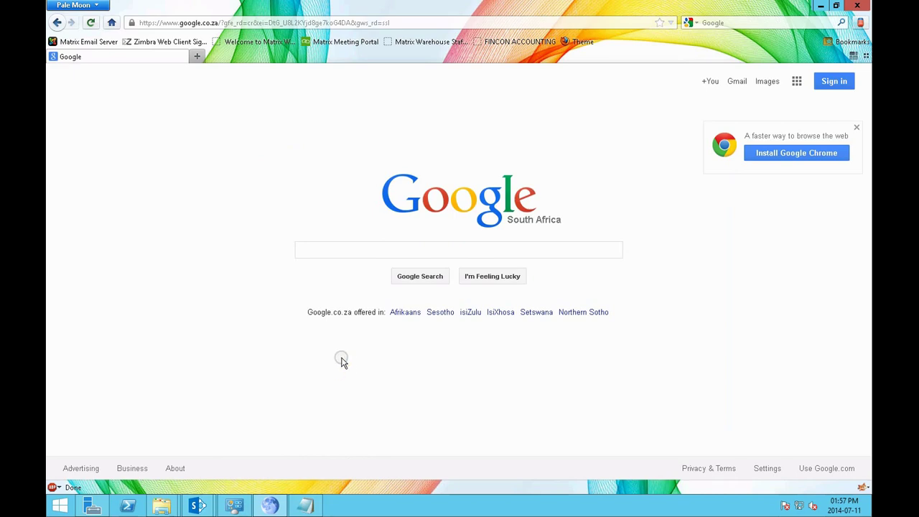
Install all 34 selected important updates (738.4 MB), then select the address in the Pale Moon browser
click(235, 507)
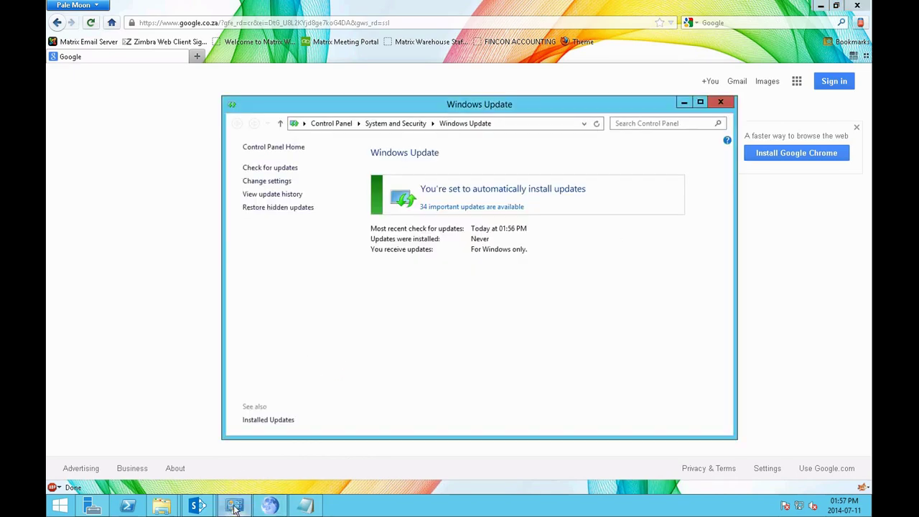
click(447, 208)
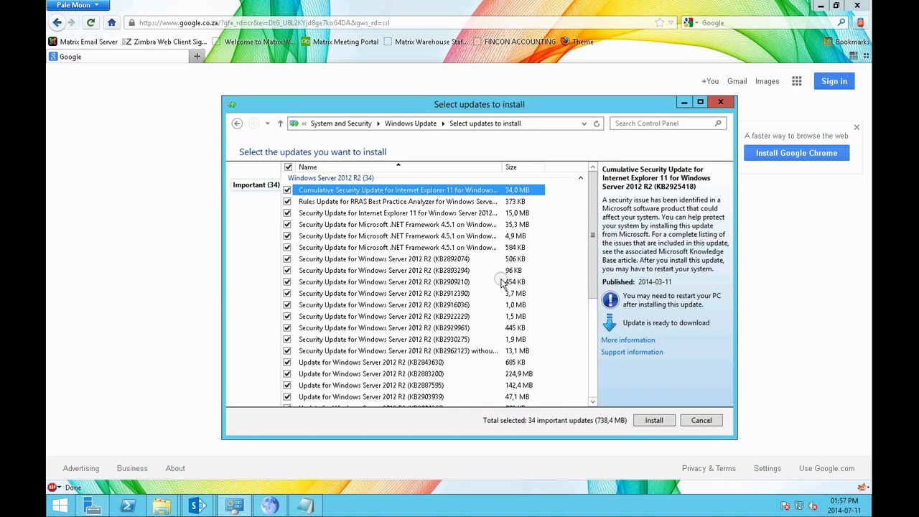
scroll(501, 283, down, 5)
scroll(501, 282, up, 5)
click(653, 421)
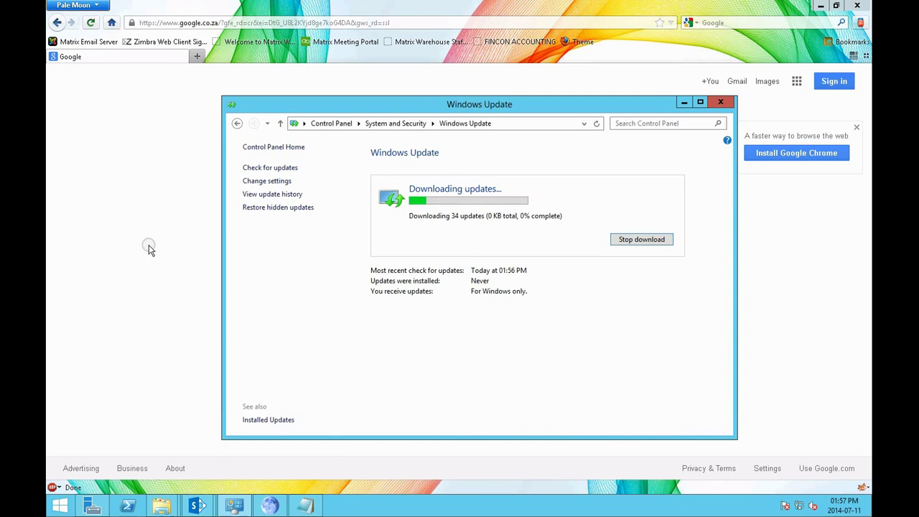
click(148, 241)
click(431, 22)
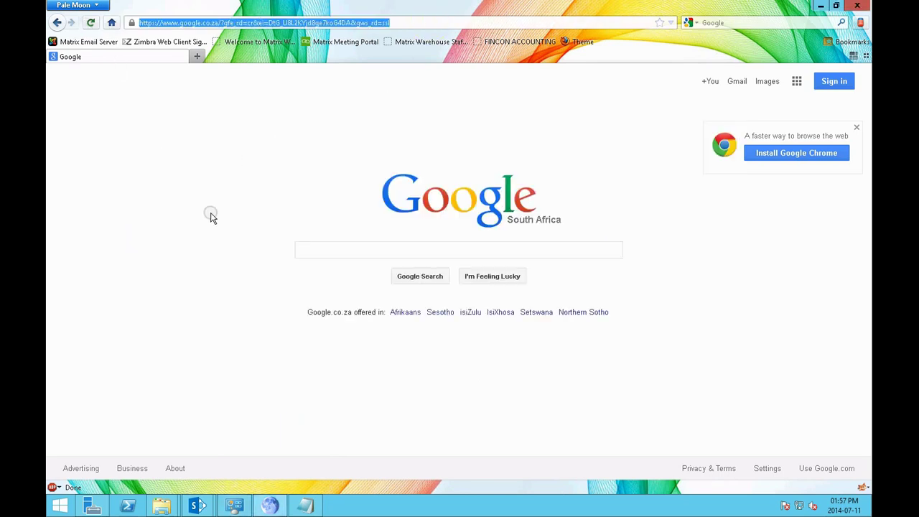
Load the Windows Identity Foundation download page and select all four KB974405 .msu packages
text(http://www.microsoft.com/en-za/download/details.aspx?id=17331)
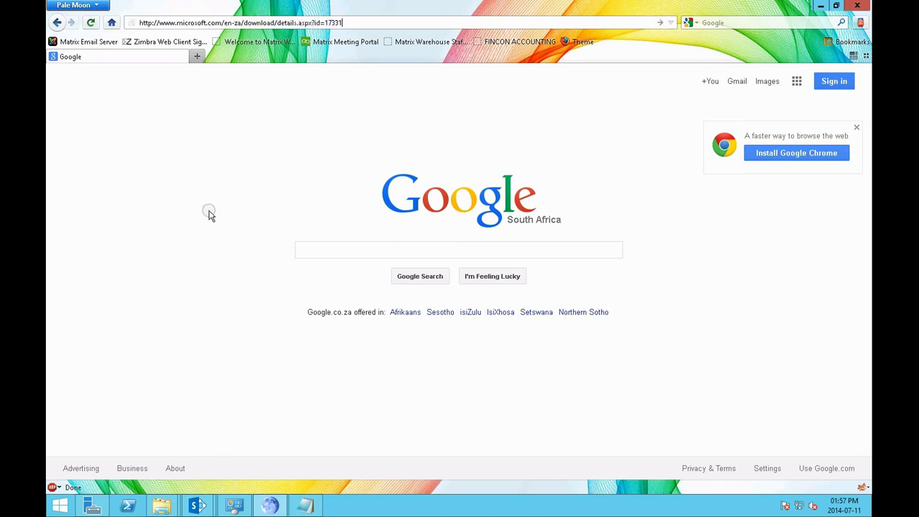
key(Return)
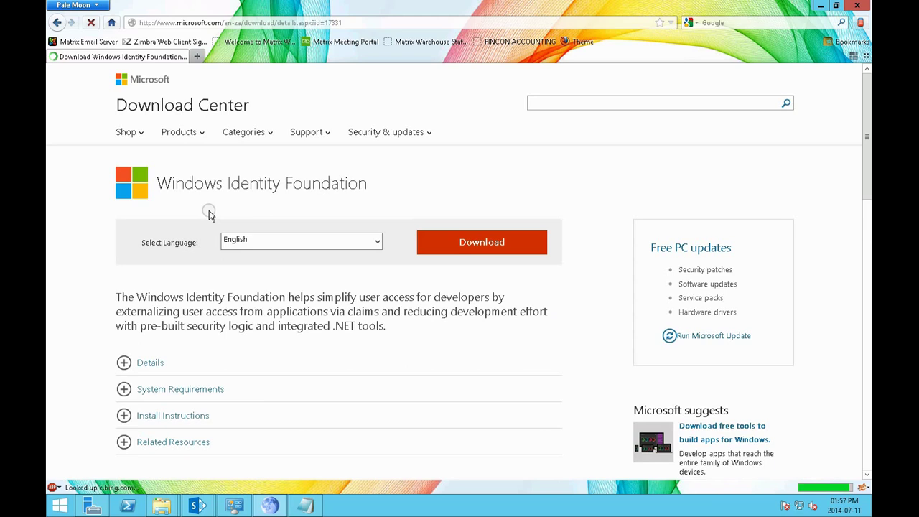
click(455, 247)
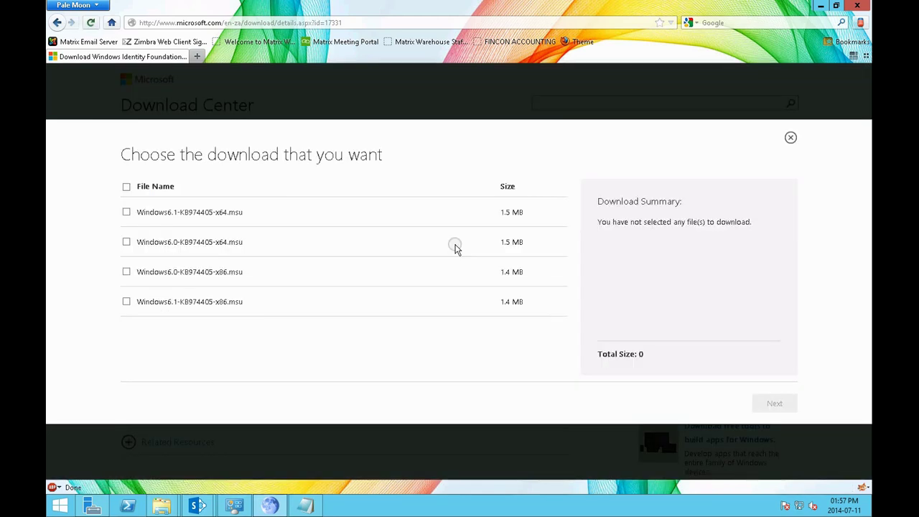
click(126, 185)
click(126, 188)
click(770, 407)
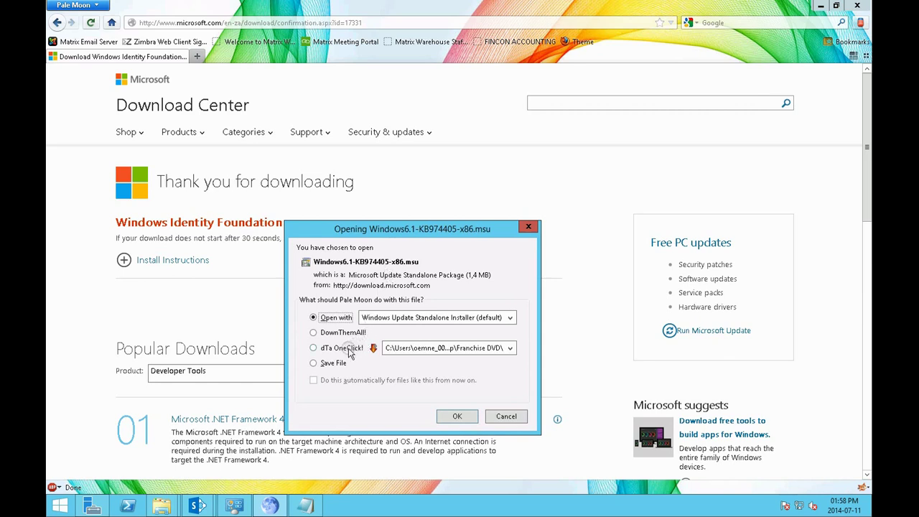
Save the Windows6.1 and Windows6.0 KB974405 x86 packages into Downloads
click(330, 363)
click(458, 418)
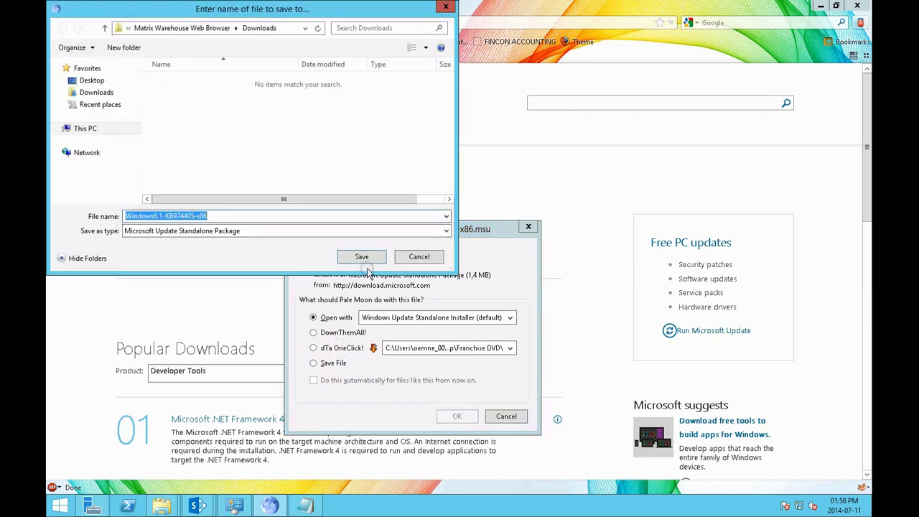
click(96, 92)
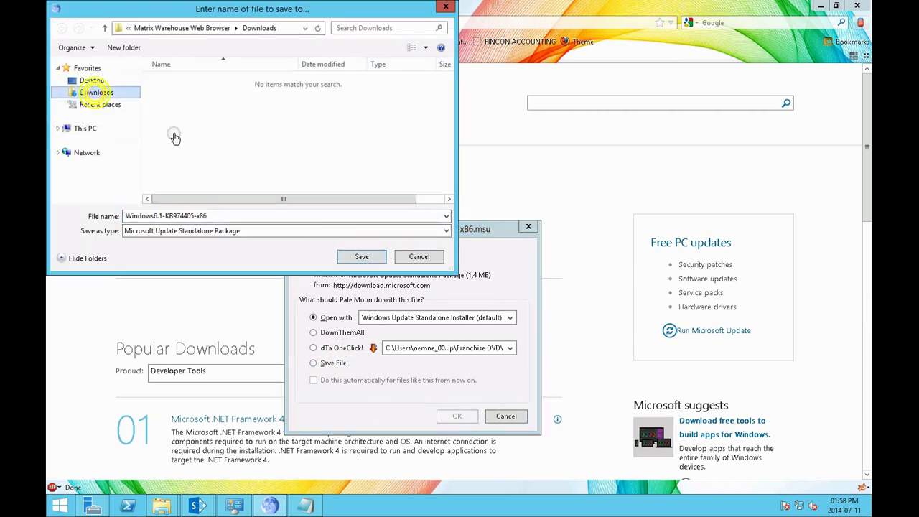
click(359, 256)
click(333, 363)
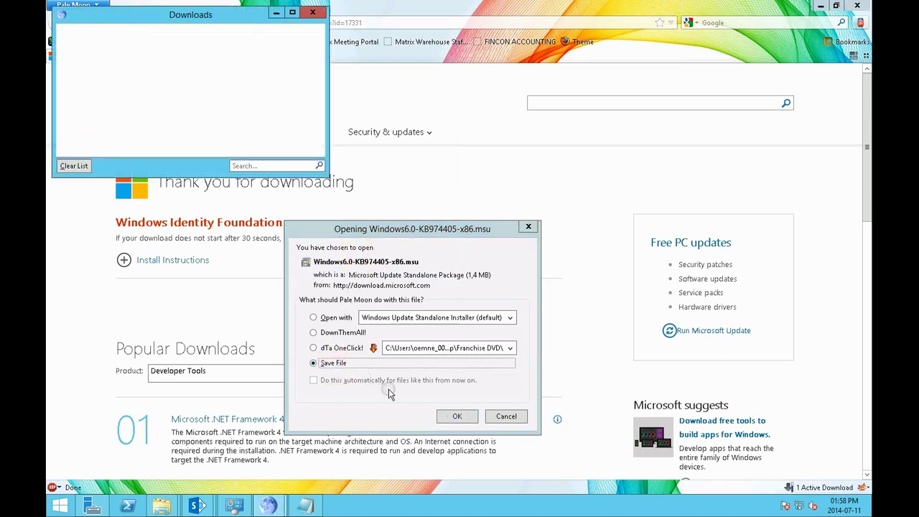
click(457, 417)
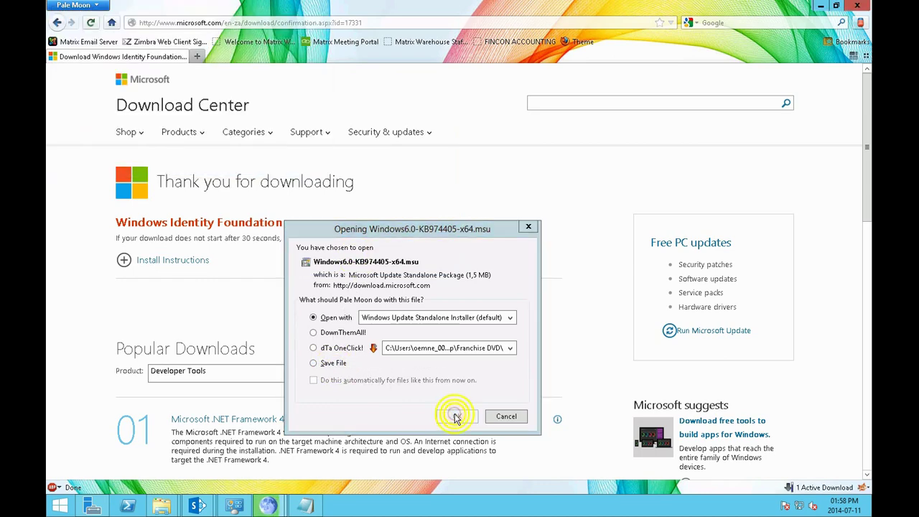
click(364, 254)
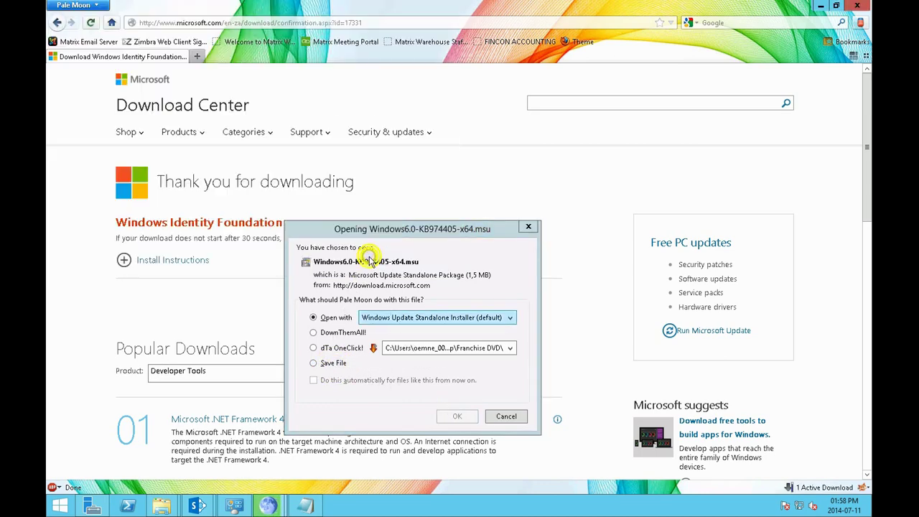
Save the Windows6.0 and Windows6.1 KB974405 x64 packages into Downloads
click(334, 363)
click(457, 417)
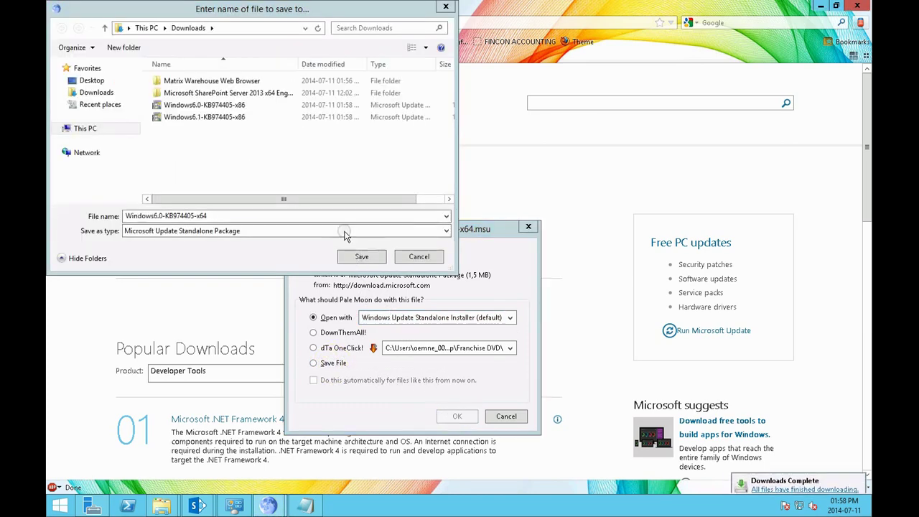
click(361, 256)
click(333, 363)
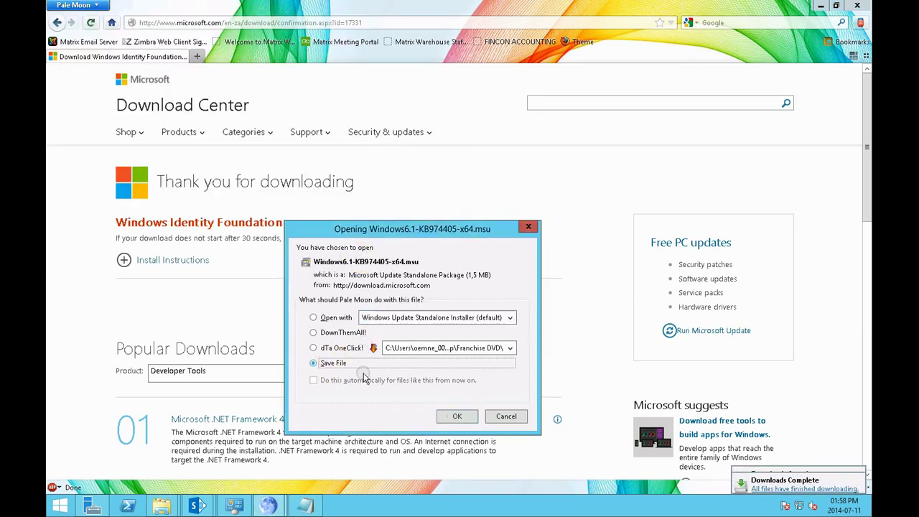
click(457, 417)
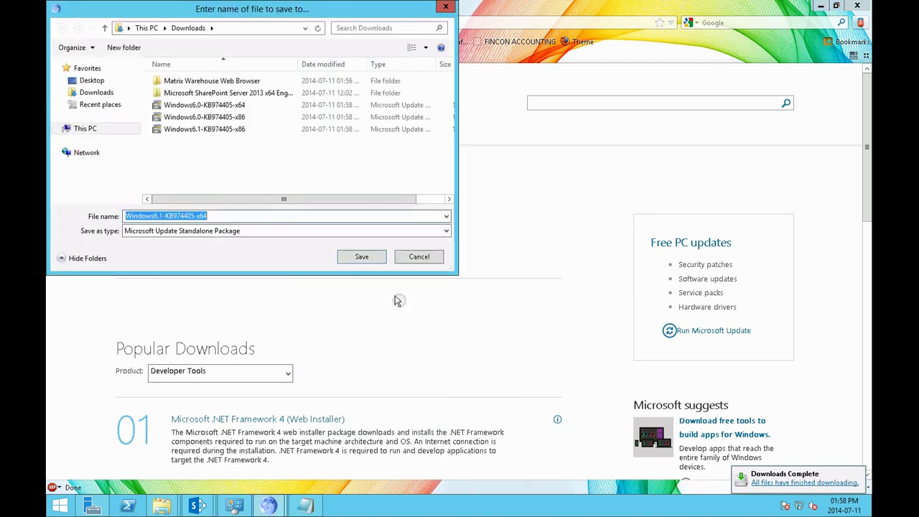
click(363, 257)
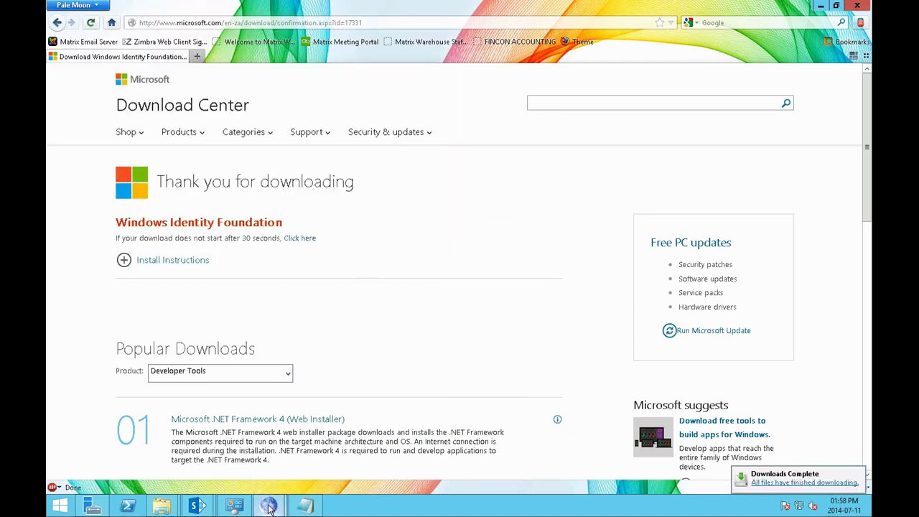
Run Windows6.1-KB974405-x64 from Downloads and dismiss certificate error 0x80096002
mouse_move(161, 507)
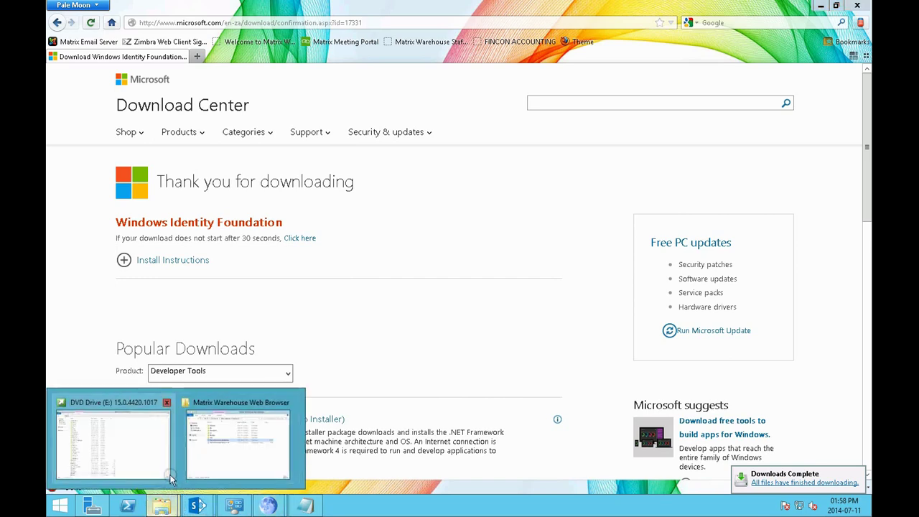
click(151, 462)
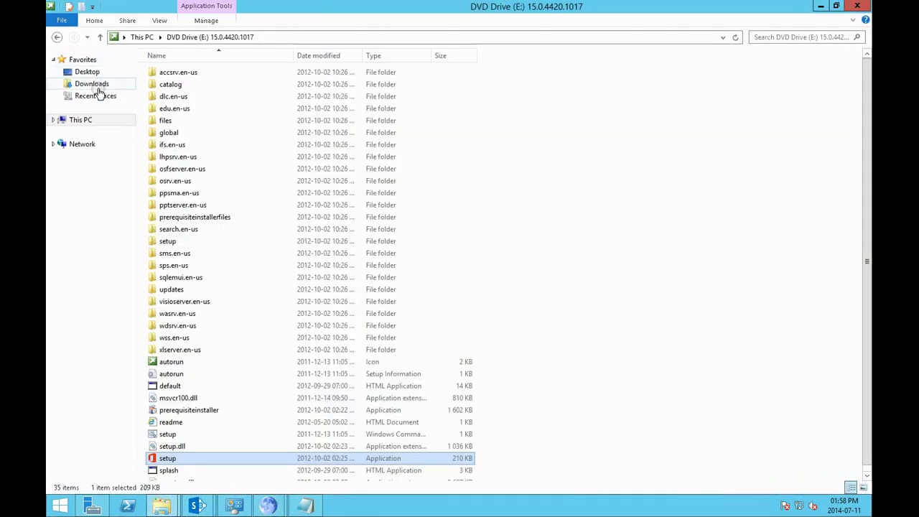
click(96, 84)
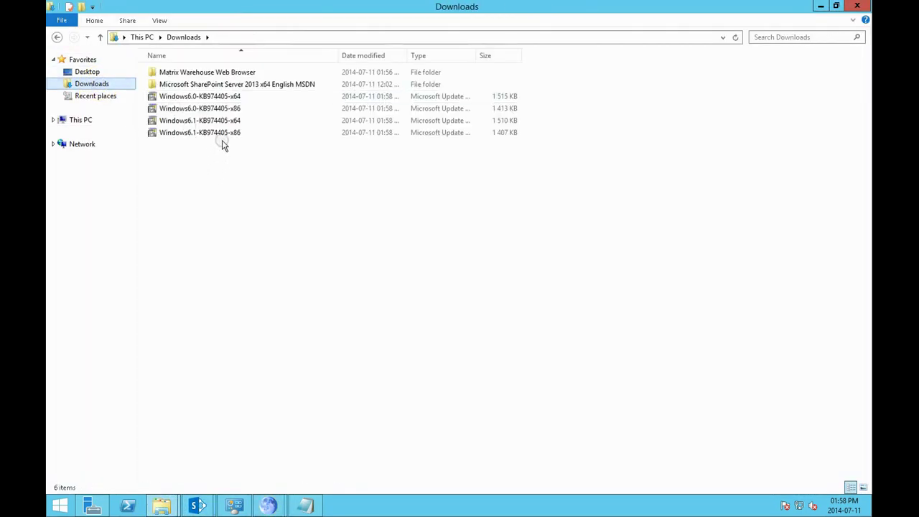
click(222, 120)
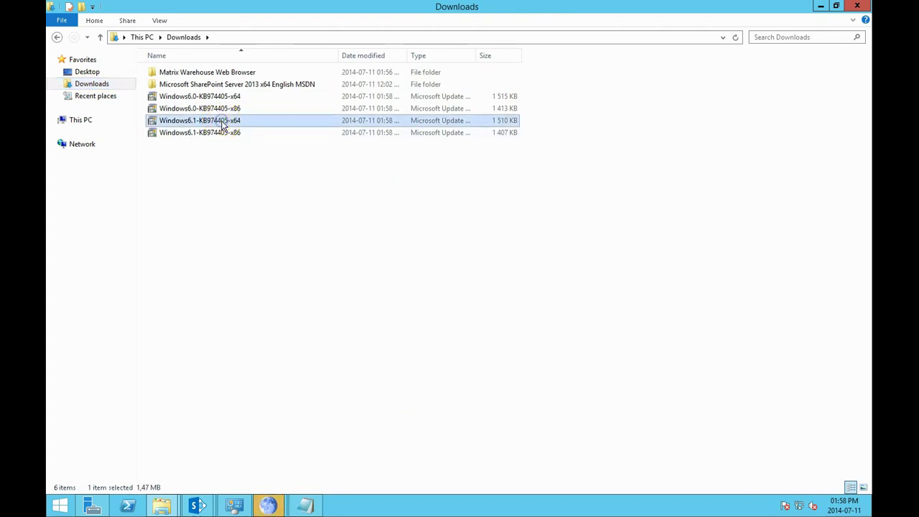
double_click(222, 121)
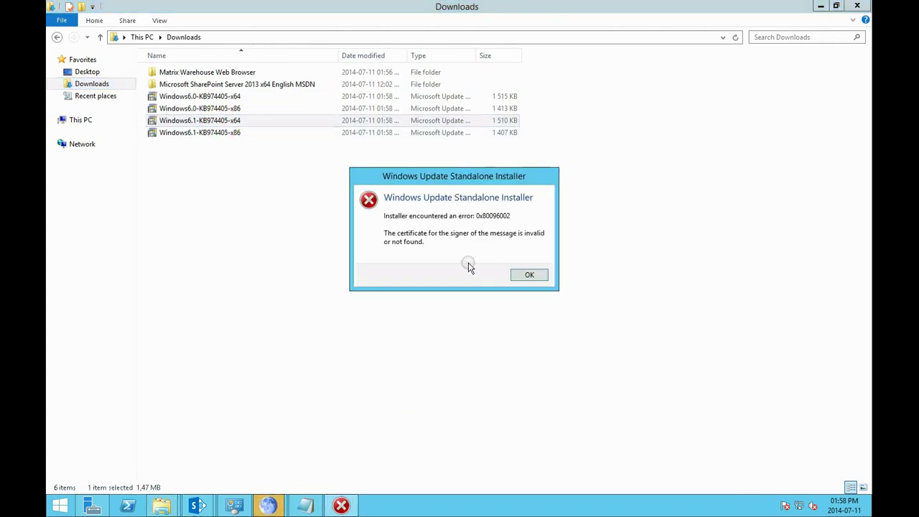
click(527, 276)
Retry Windows6.1-KB974405-x64 and try Windows6.0-KB974405-x64, both failing, then return to Windows Update
right_click(240, 121)
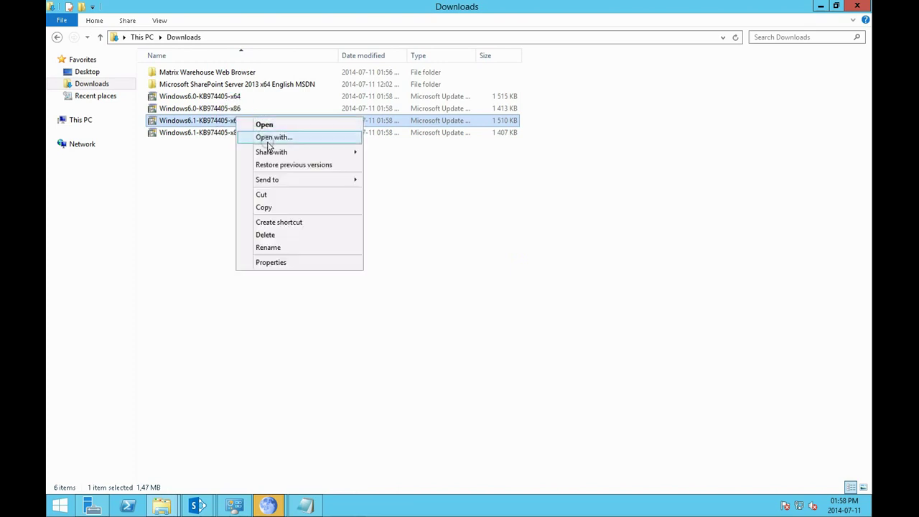
double_click(217, 122)
click(527, 276)
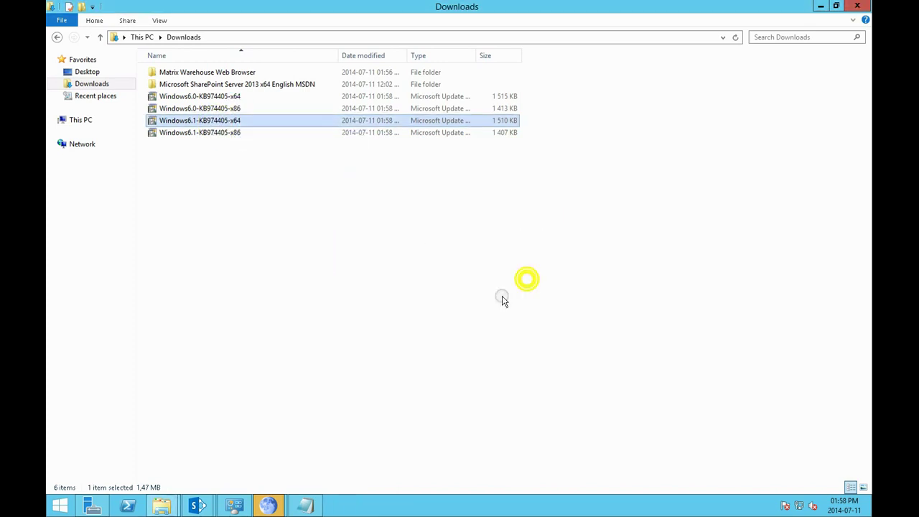
double_click(211, 97)
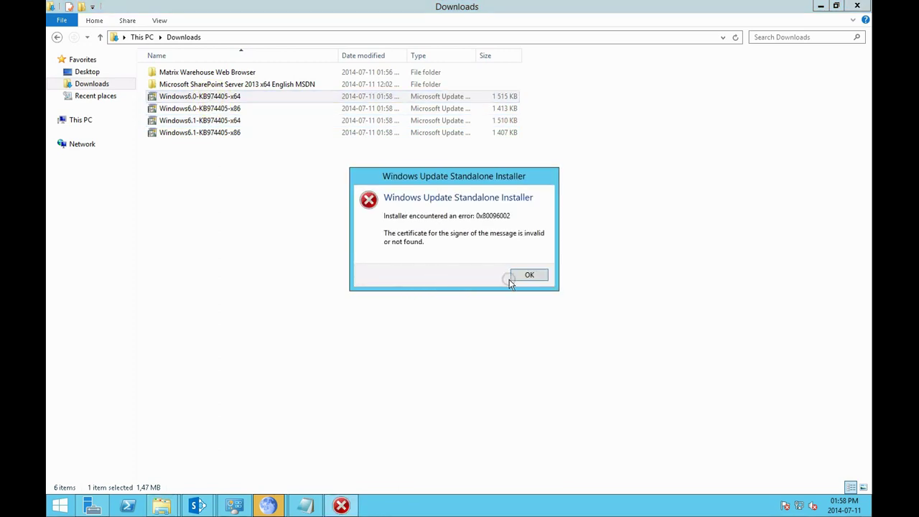
click(523, 279)
click(231, 505)
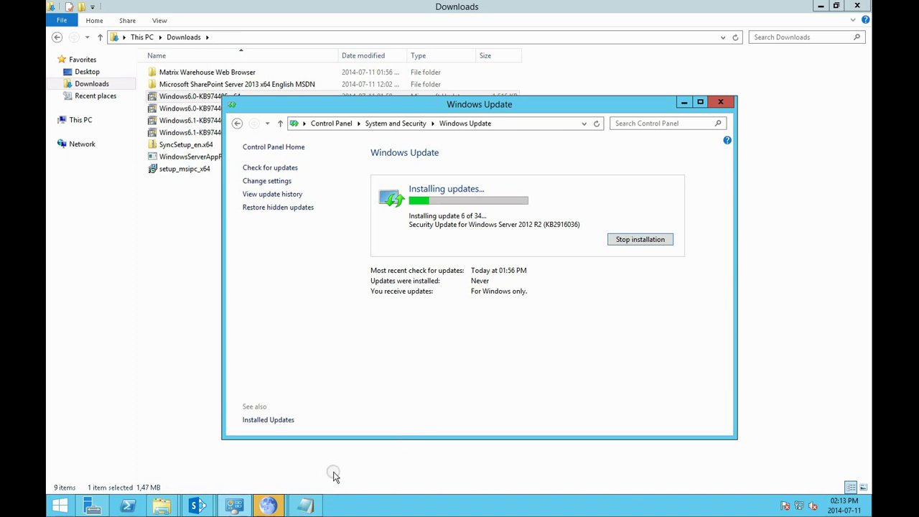
Bring the Notepad download-links notes forward and move them aside while the updates install
click(313, 507)
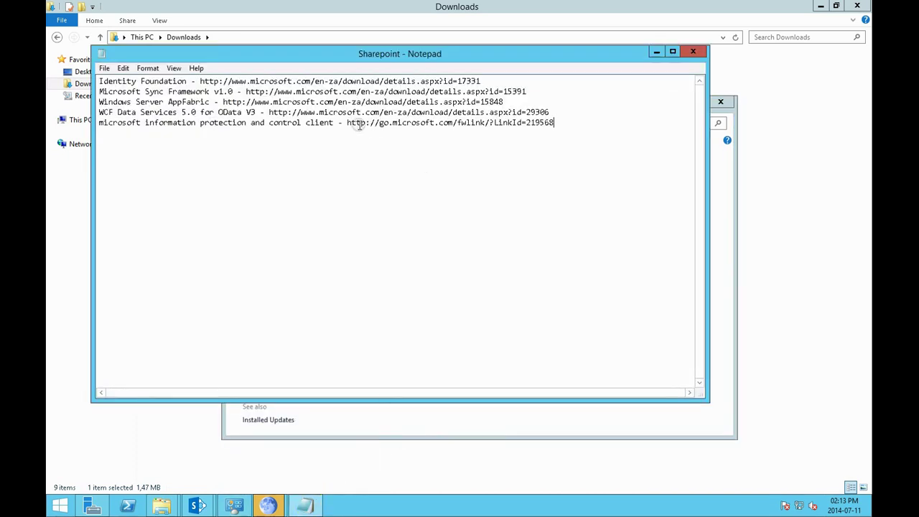
drag(280, 54, 384, 187)
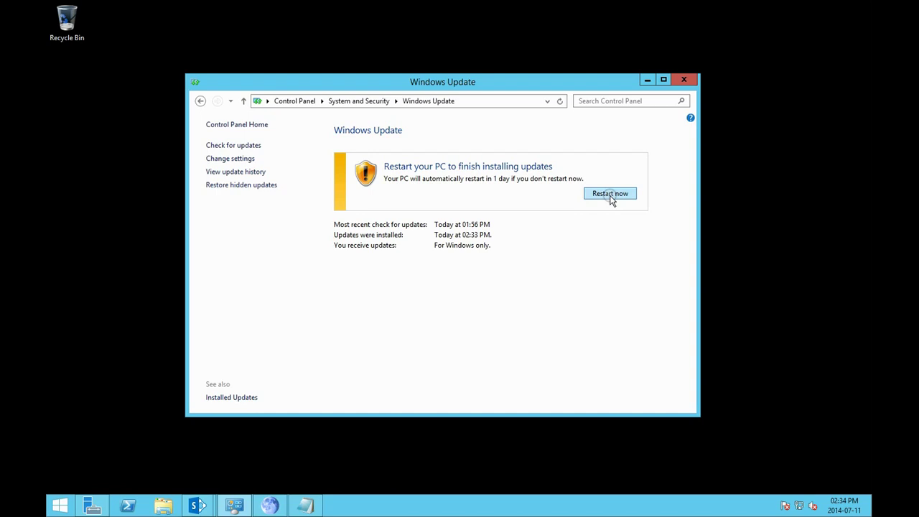
Restart the server to finish the updates, accept the Terms of Use notice, and minimize Server Manager
click(610, 195)
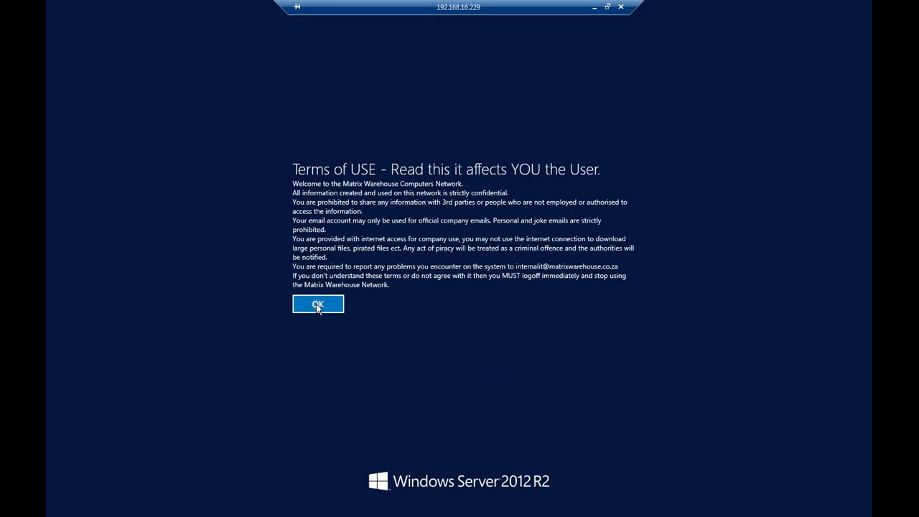
click(317, 304)
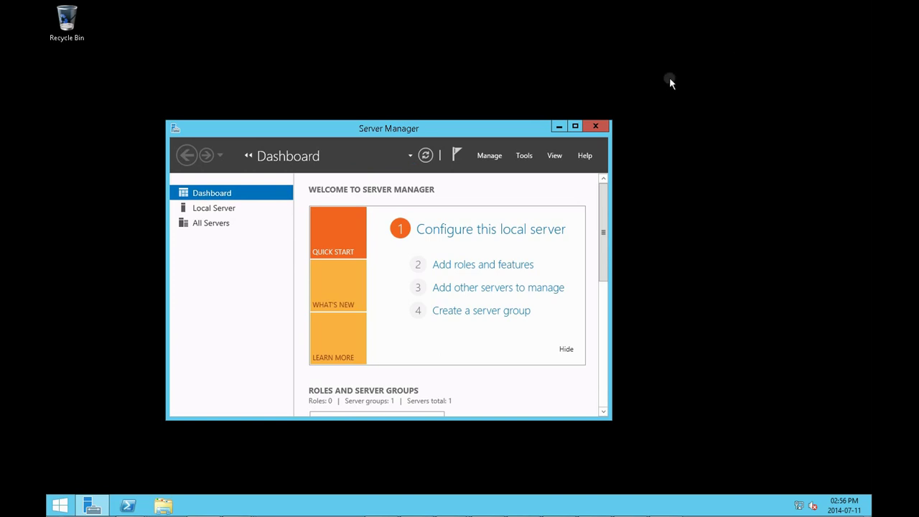
click(562, 126)
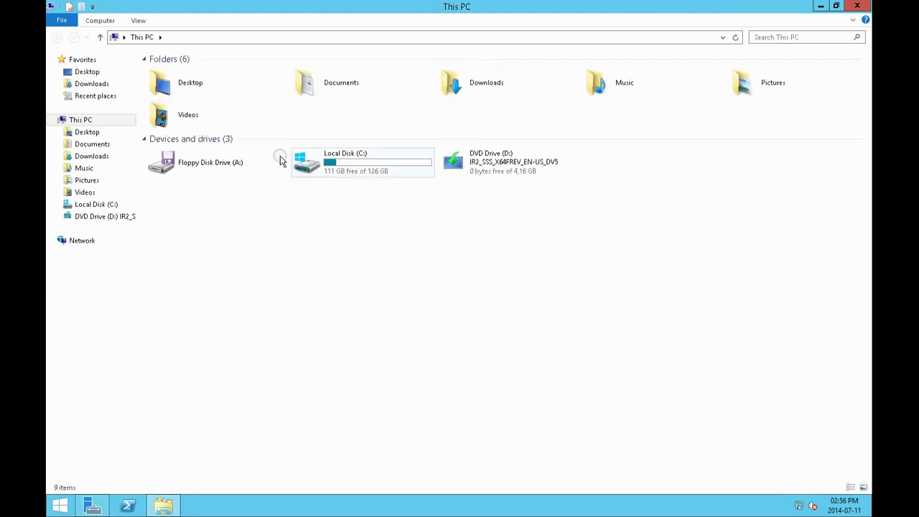
Install the Rights Management Services Client 2.0 from Downloads, accepting its license and opting into Microsoft Update
click(93, 84)
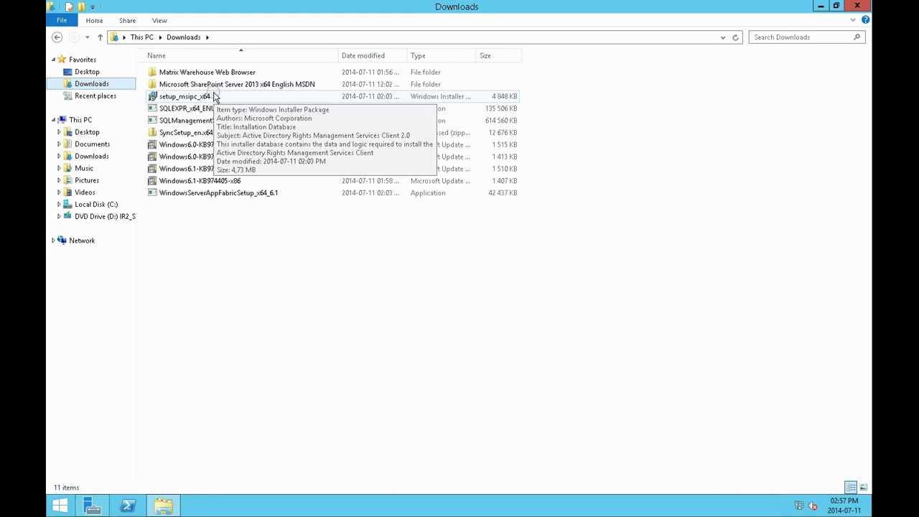
double_click(213, 96)
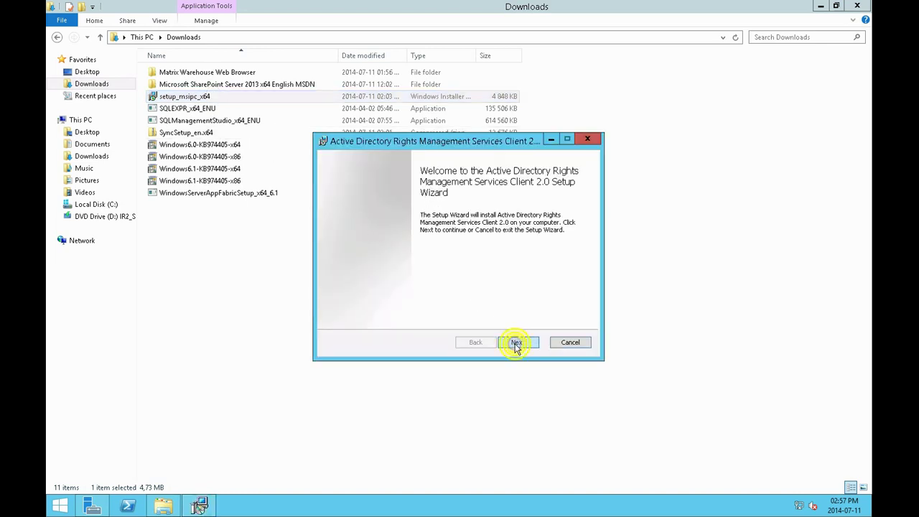
click(513, 342)
click(444, 318)
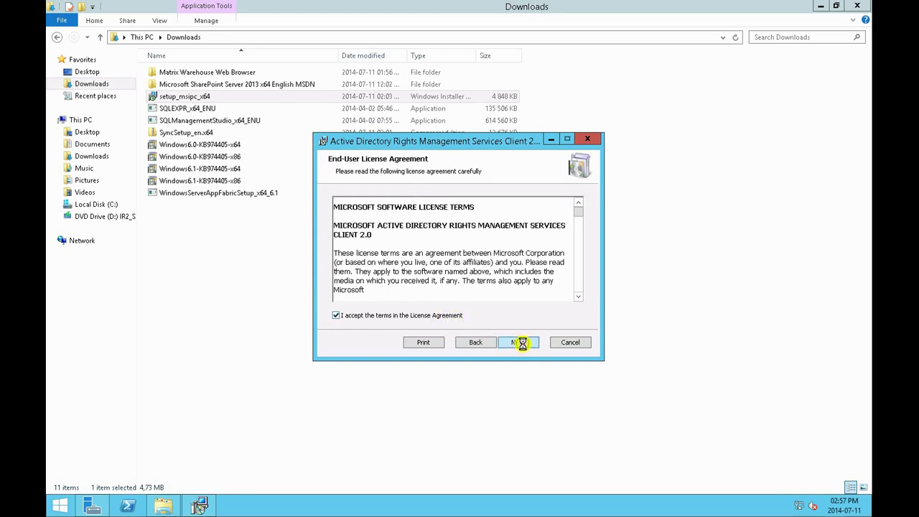
click(520, 343)
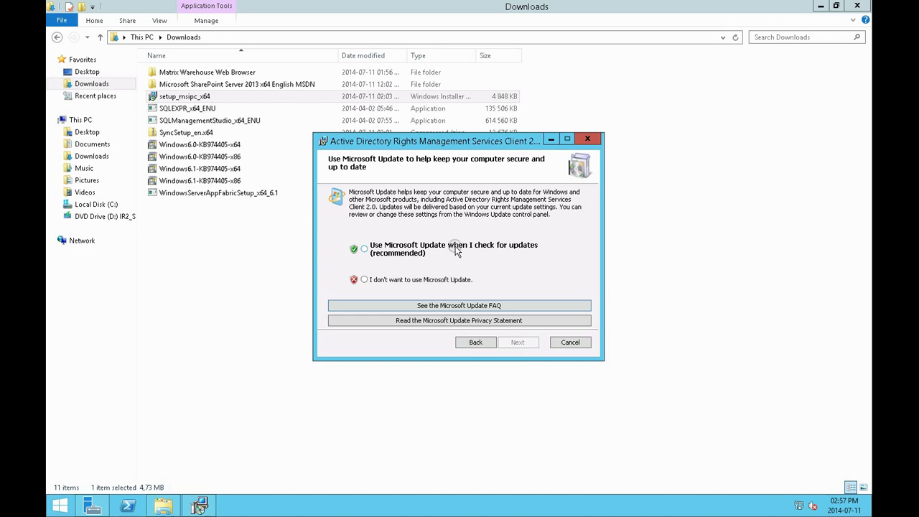
click(456, 249)
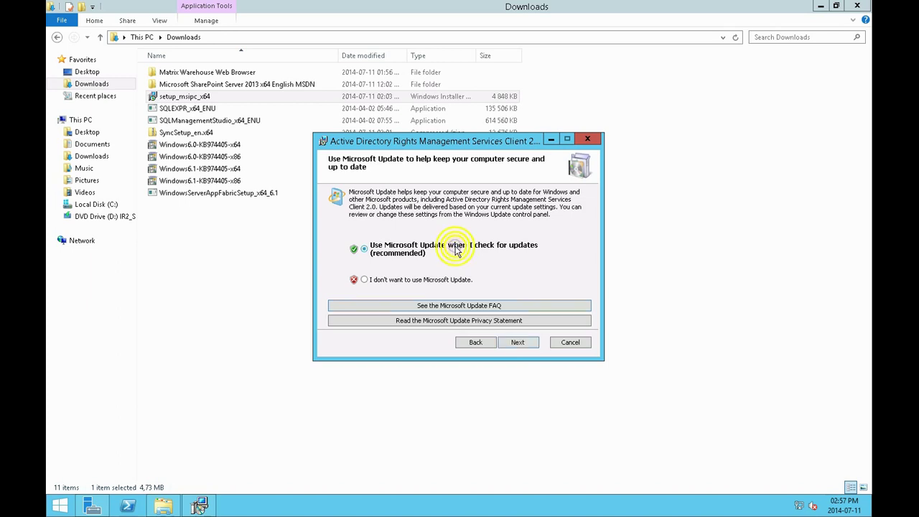
click(520, 343)
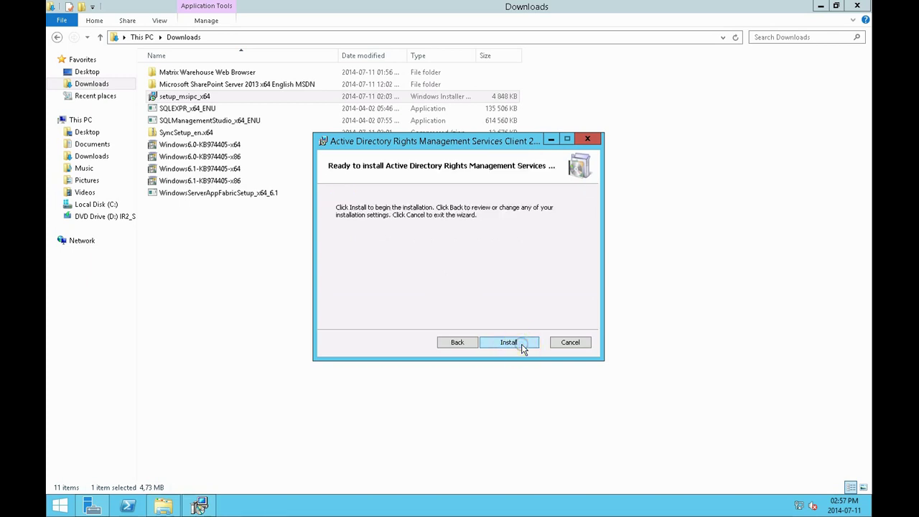
click(521, 342)
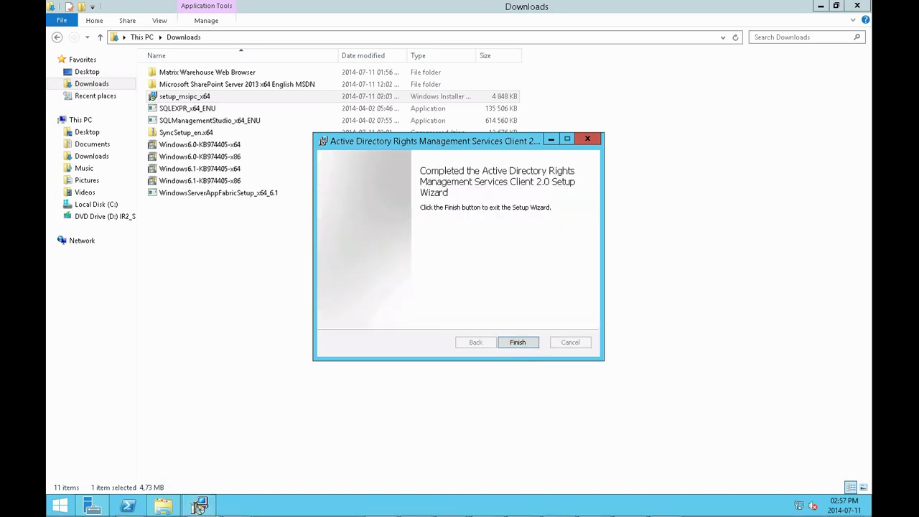
click(517, 342)
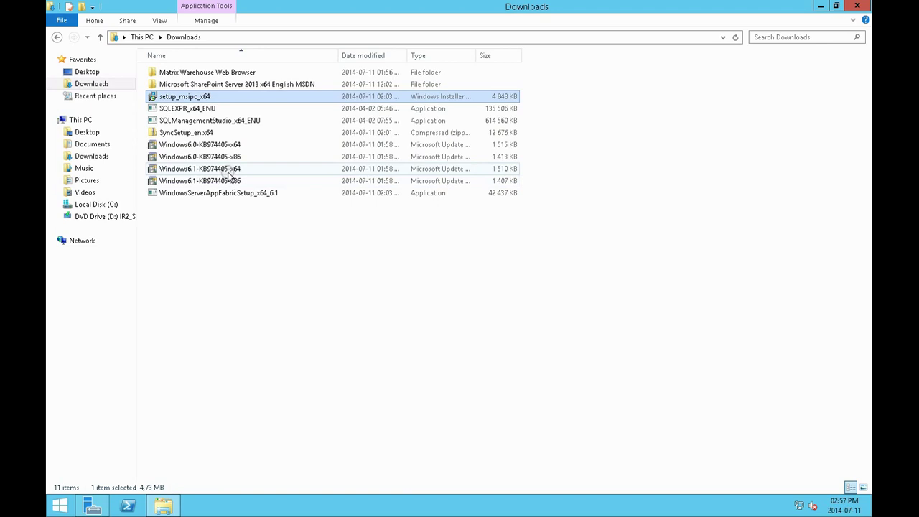
Extract the SyncSetup_en.x64 archive in Downloads
click(212, 246)
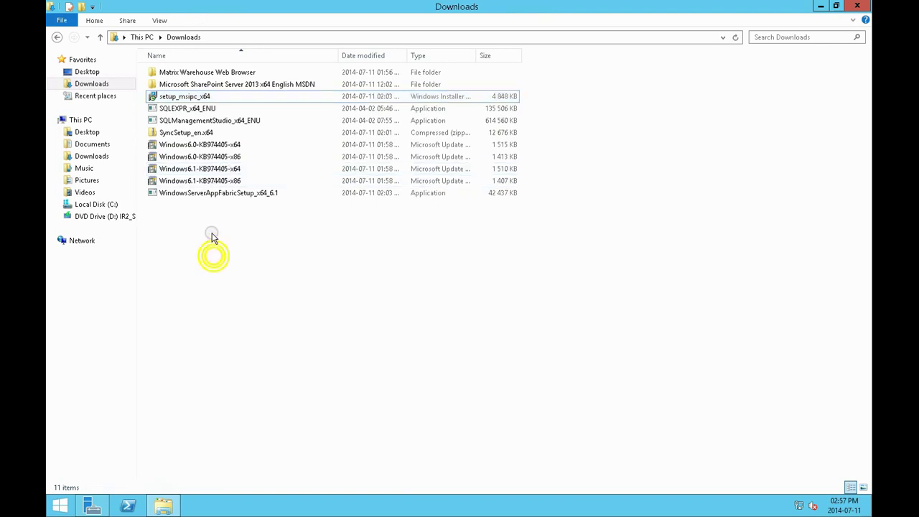
right_click(197, 135)
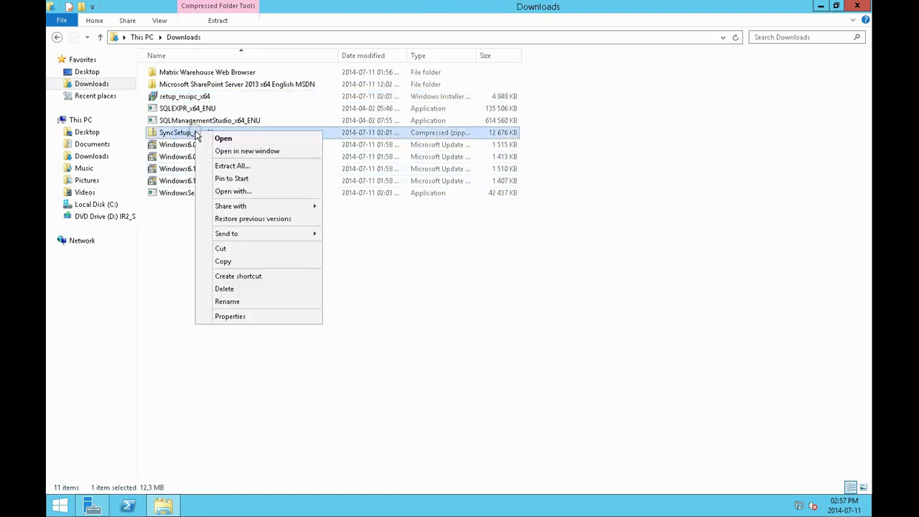
click(208, 166)
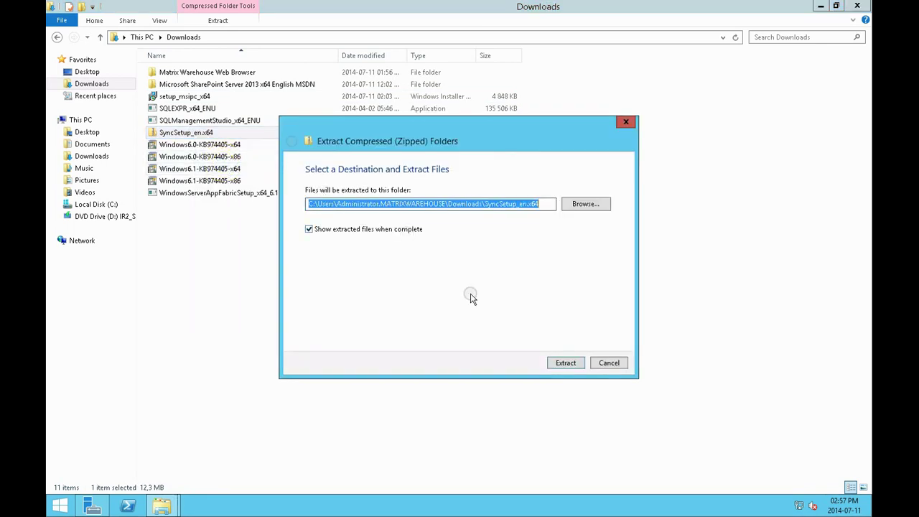
click(550, 363)
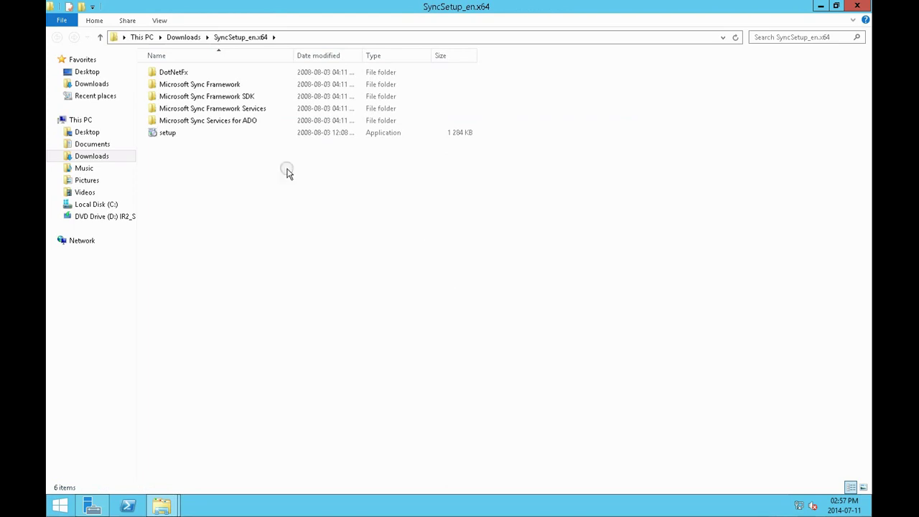
Run the Sync Framework setup, accepting the runtime, ADO.NET sync services and provider services licenses
click(170, 133)
double_click(170, 134)
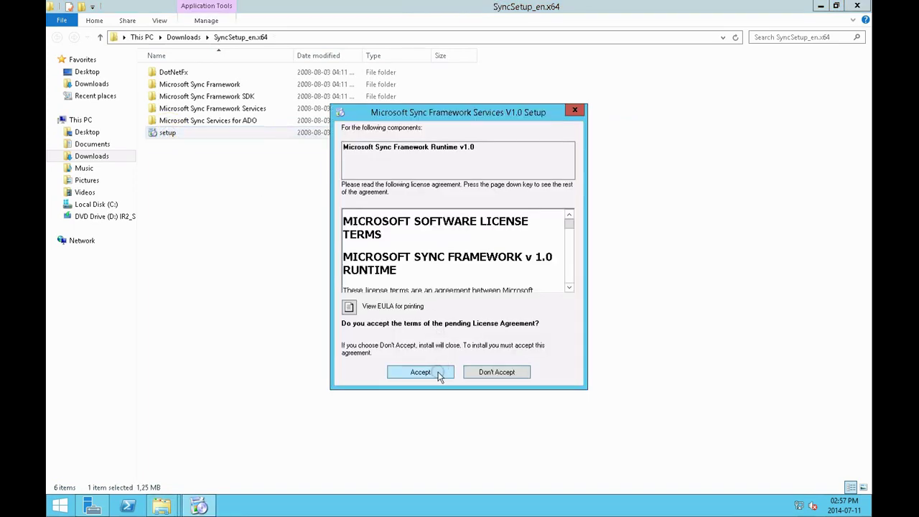
click(440, 374)
click(440, 373)
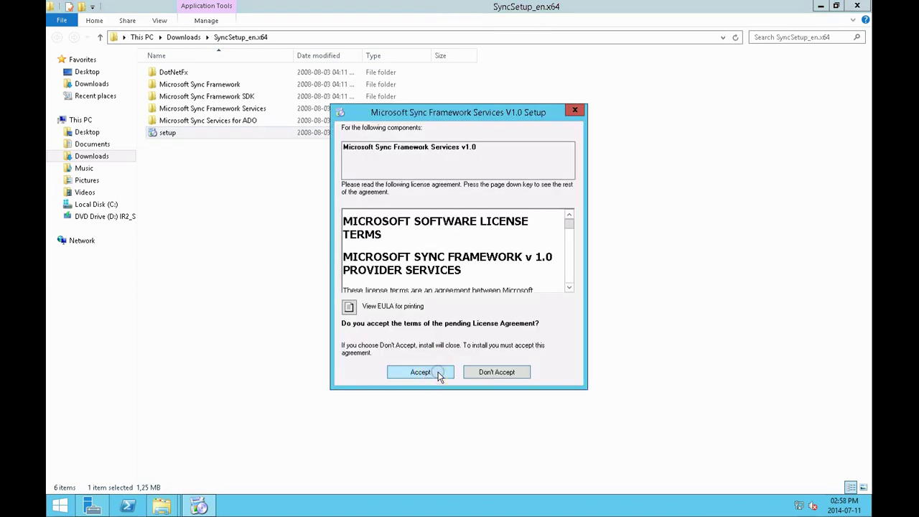
click(439, 374)
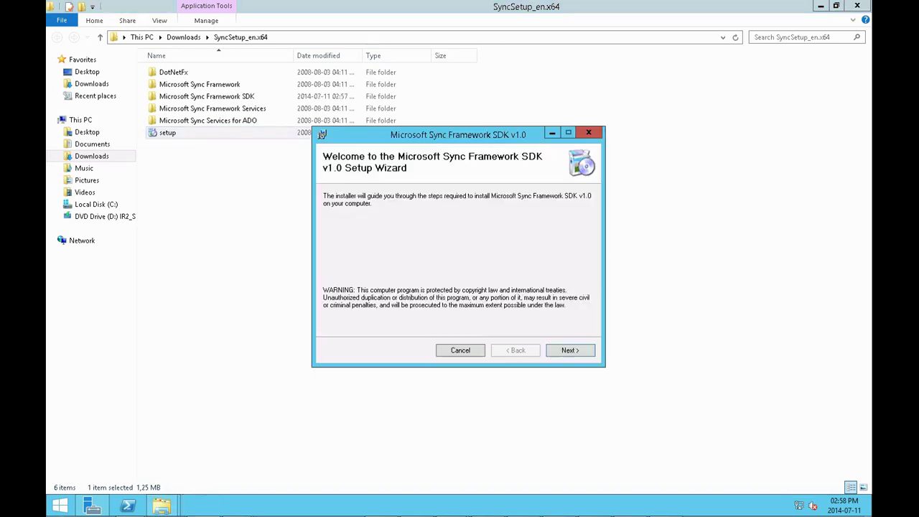
Install the Sync Framework SDK v1.0 with the license agreed, close it, and return to Downloads
click(573, 352)
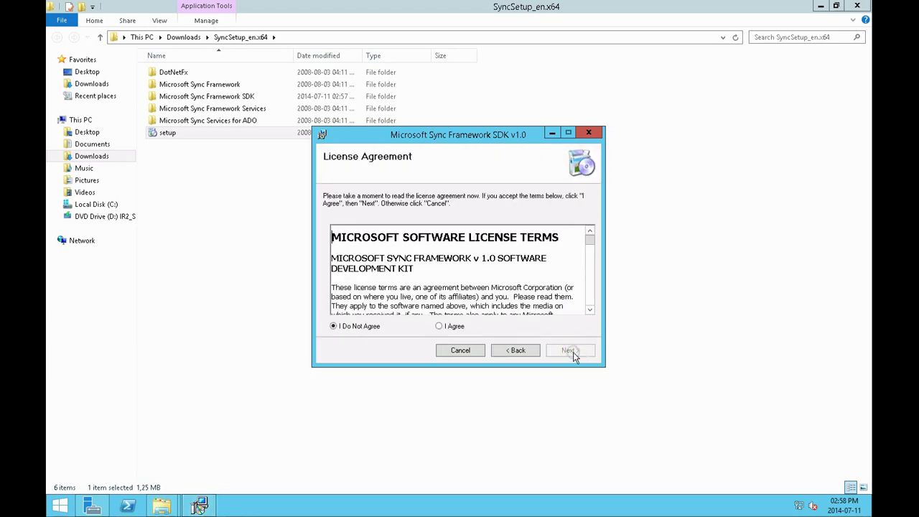
click(453, 325)
click(577, 353)
click(578, 352)
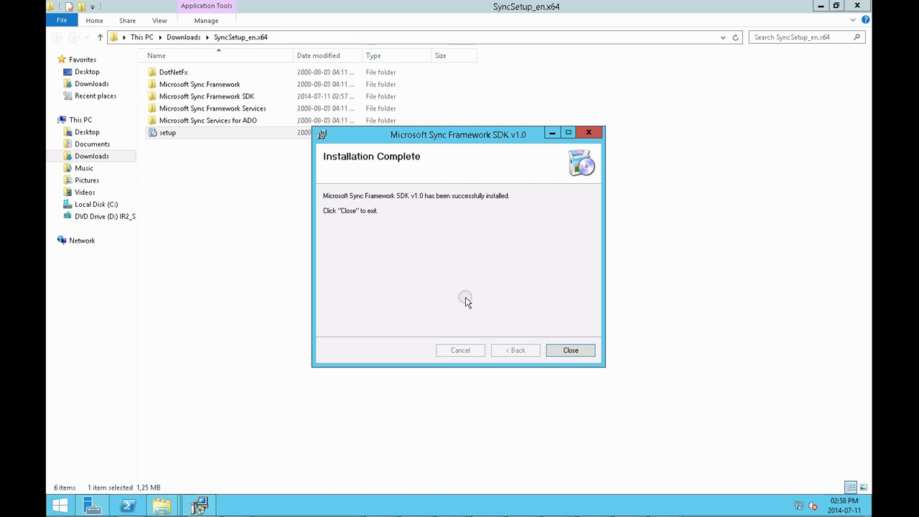
click(559, 350)
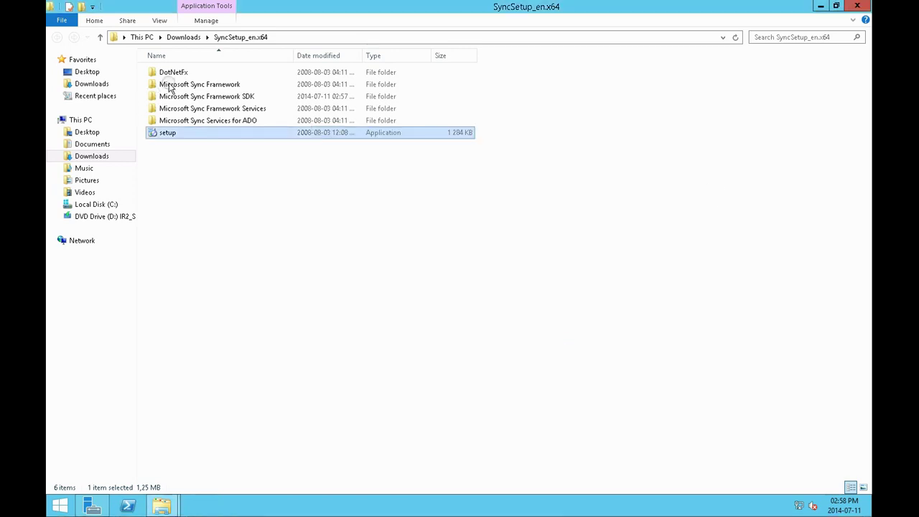
click(183, 39)
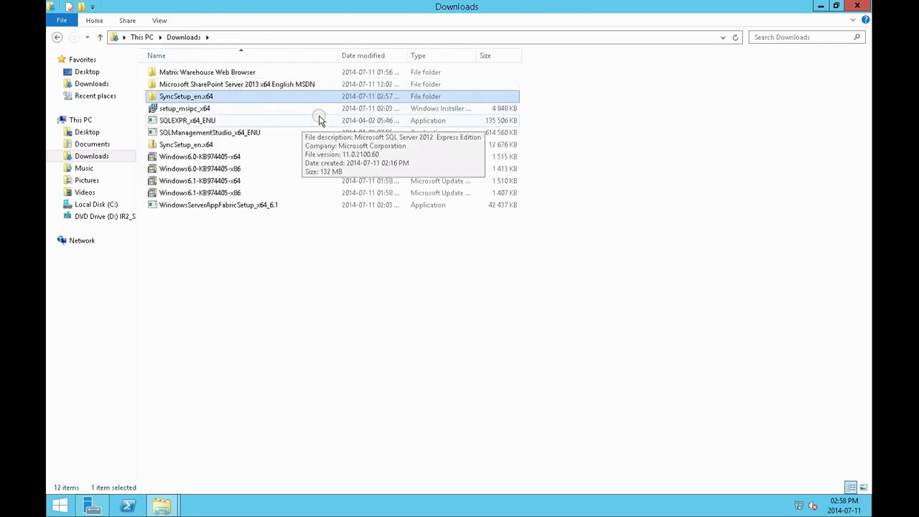
Retry Windows6.1-KB974405-x64, dismiss certificate error 0x80096002, and switch to the Documents folder
click(233, 185)
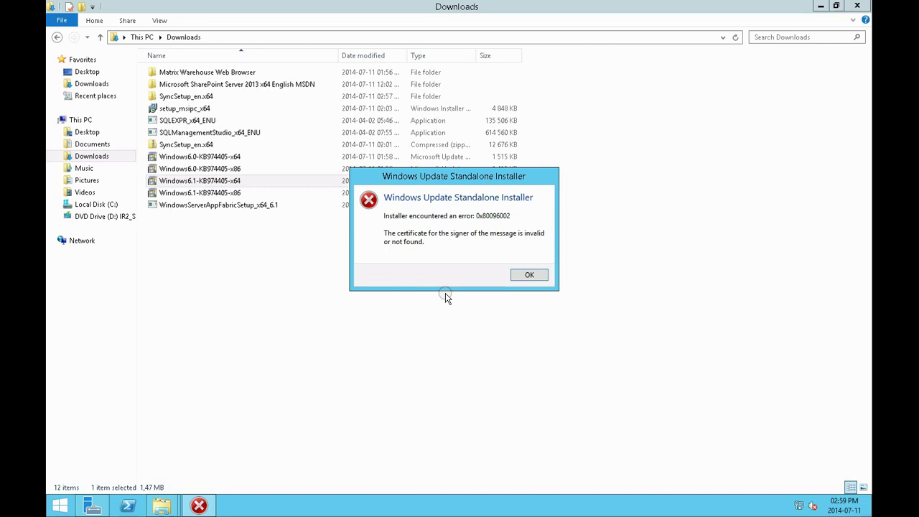
click(522, 273)
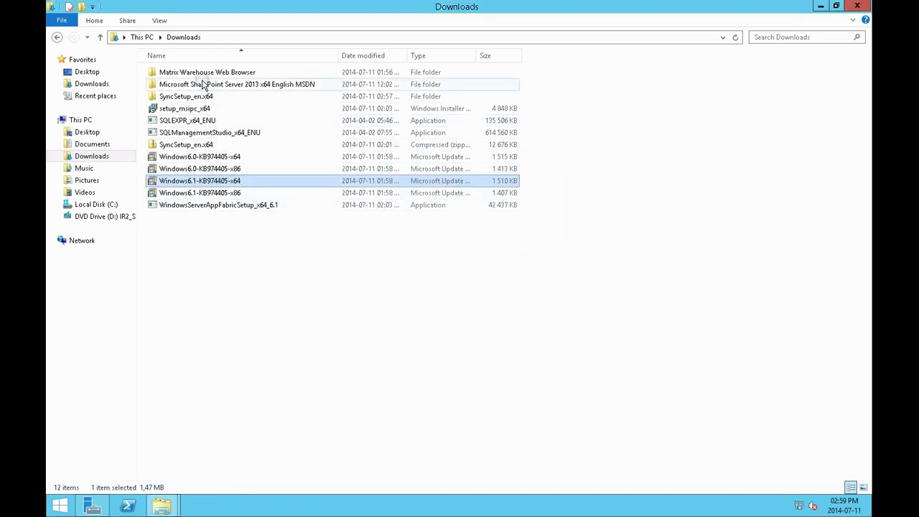
click(110, 147)
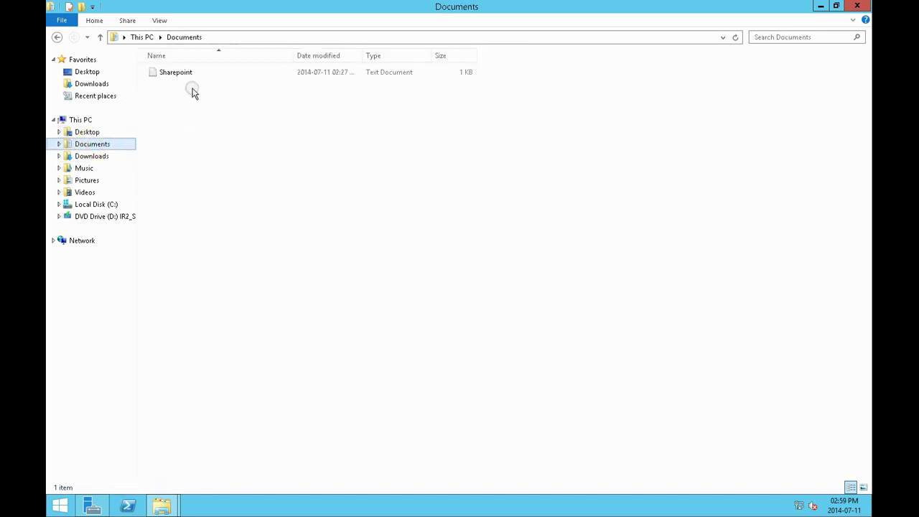
Copy the Identity Foundation download link from the Sharepoint notes file
double_click(190, 72)
drag(530, 126, 248, 123)
right_click(248, 122)
click(263, 158)
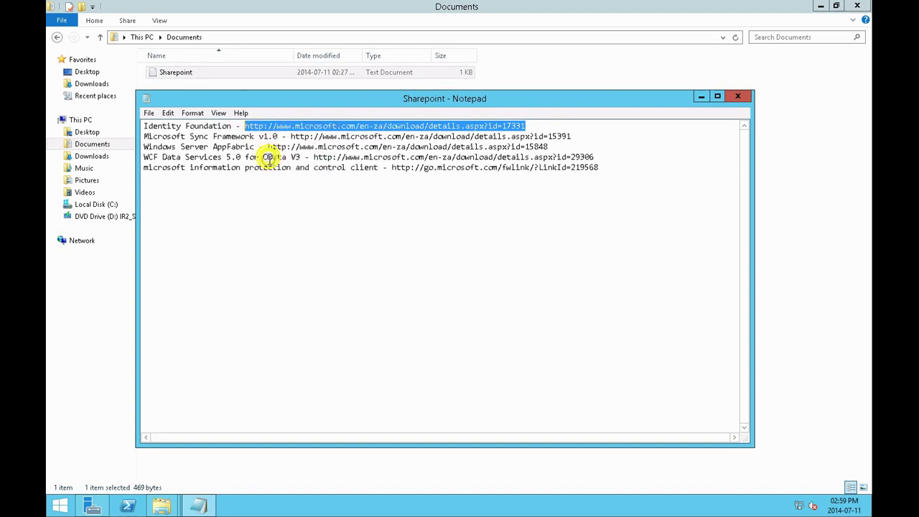
Launch the portable Pale Moon browser from Downloads' Matrix Warehouse Web Browser folder
click(100, 84)
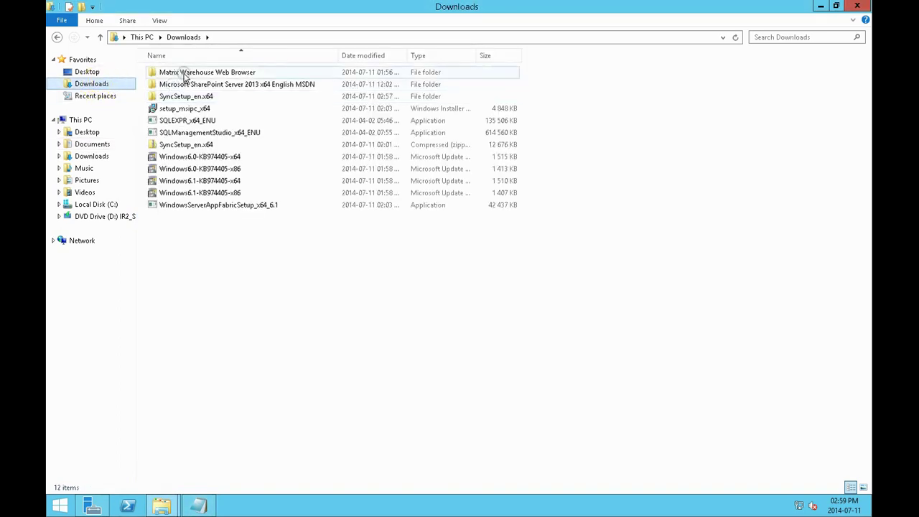
double_click(185, 72)
double_click(182, 146)
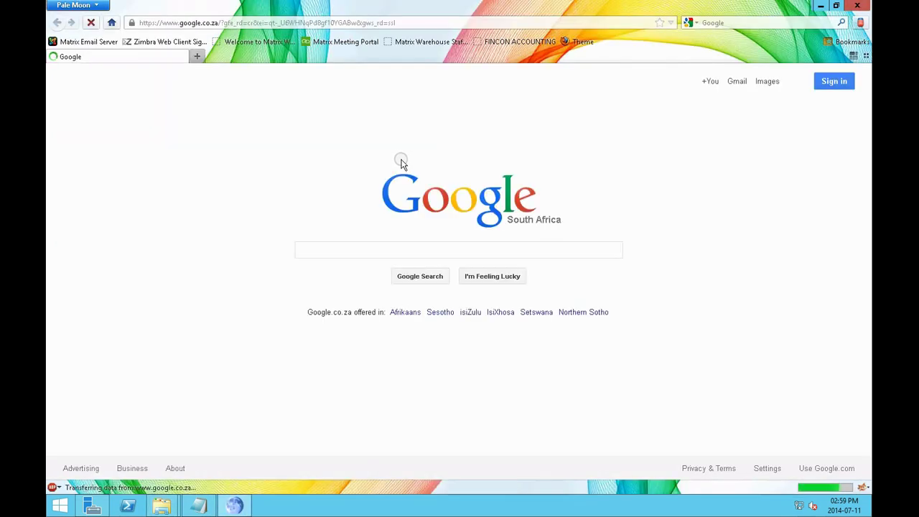
Load the Windows Identity Foundation download page from the copied link
click(434, 23)
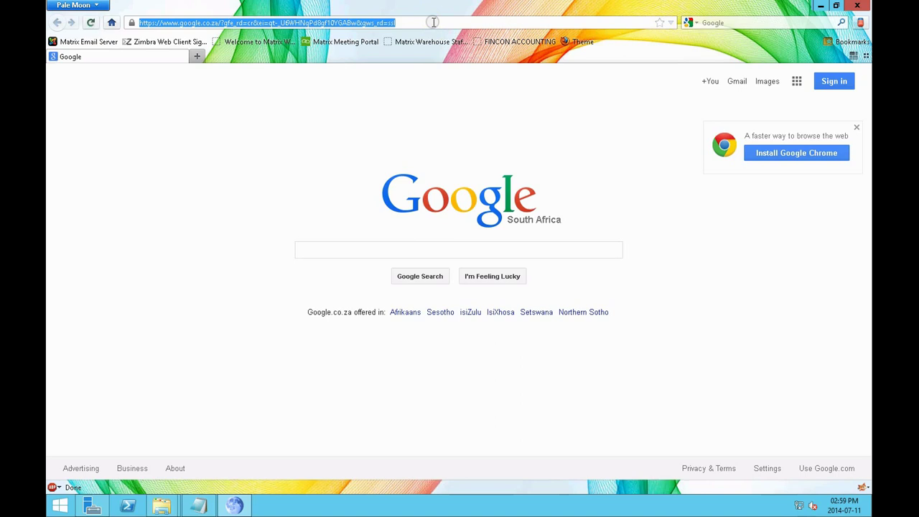
key(ctrl+v)
key(Return)
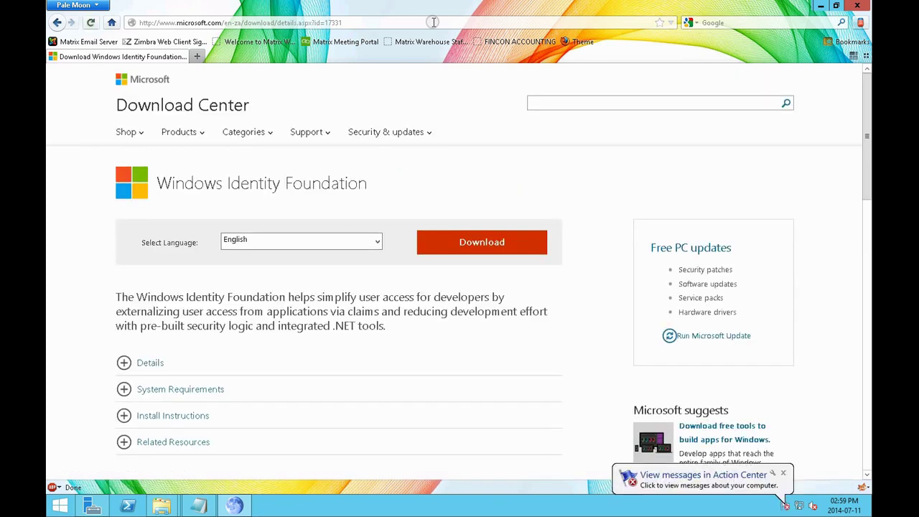
click(783, 474)
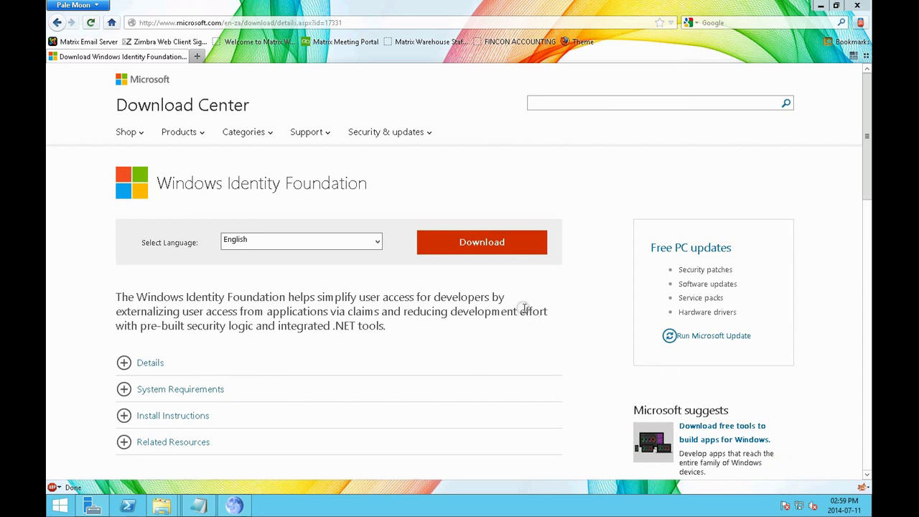
Download Windows6.1-KB974405-x64.msu to Downloads, replacing the old copy
click(482, 244)
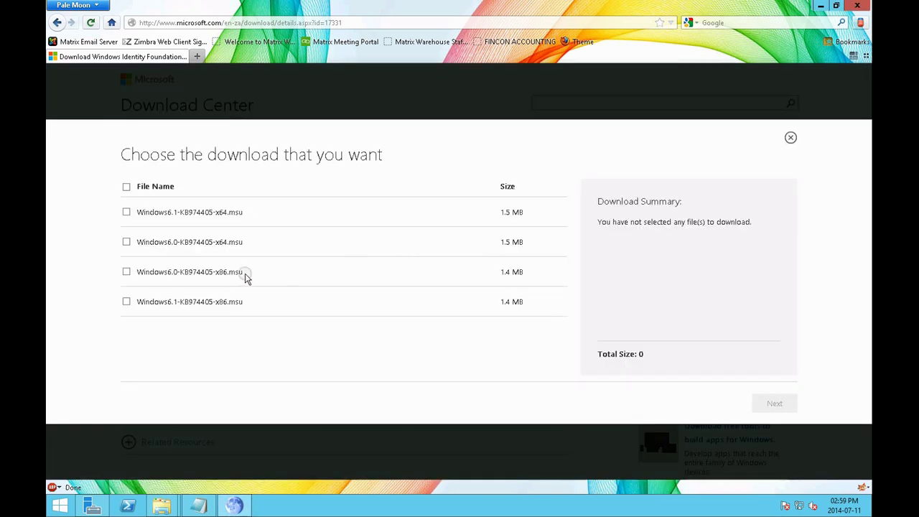
click(126, 212)
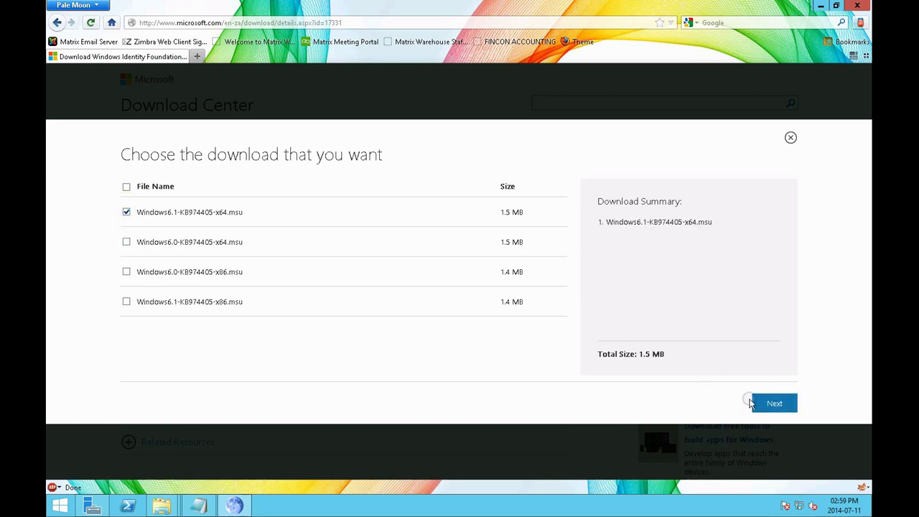
click(773, 404)
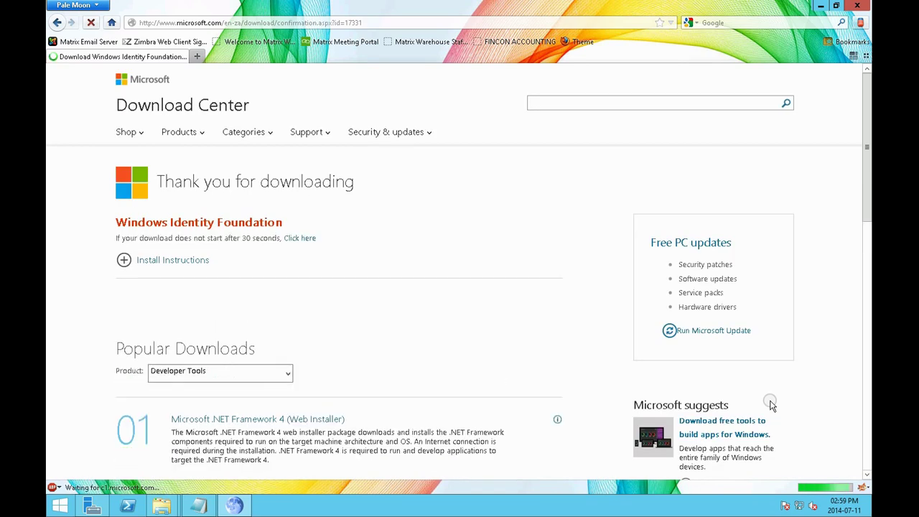
click(332, 362)
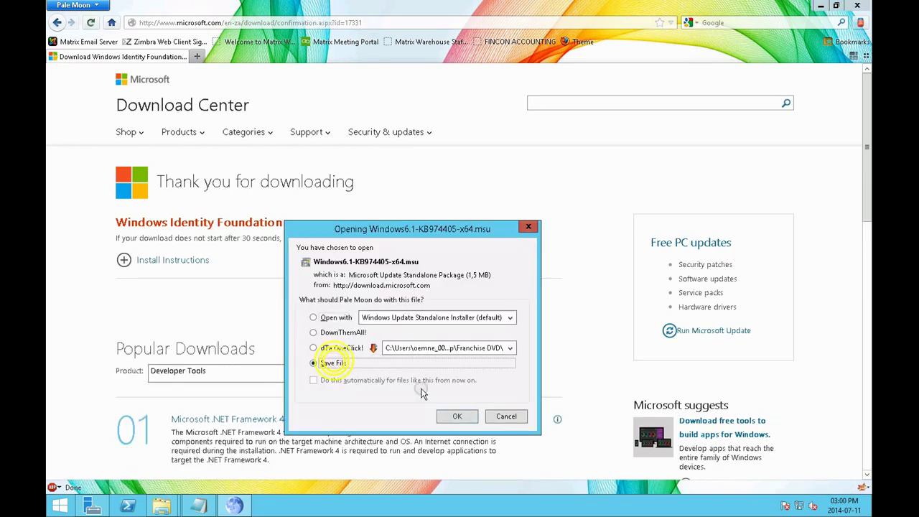
click(457, 417)
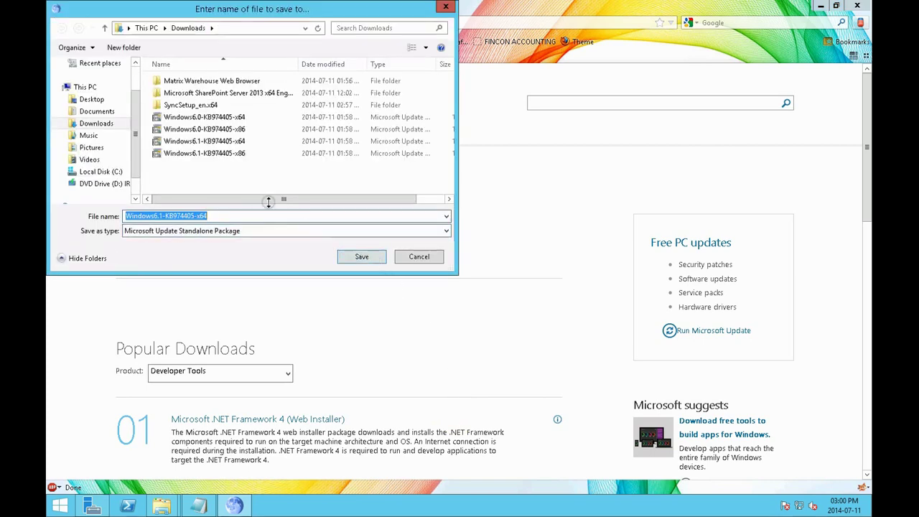
right_click(233, 143)
click(261, 274)
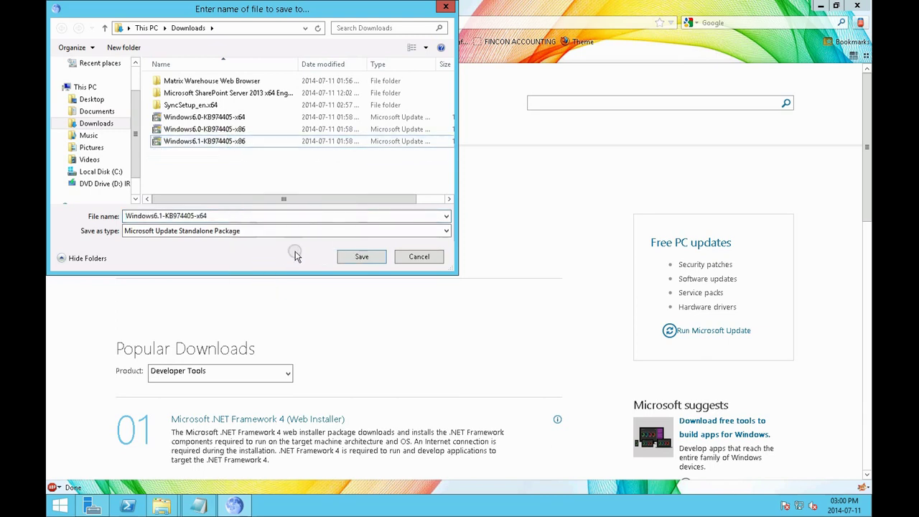
click(362, 257)
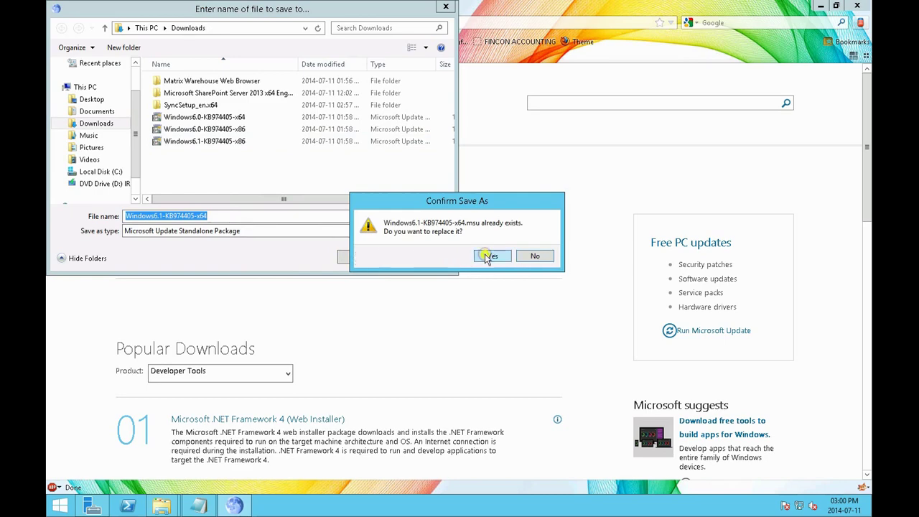
click(488, 258)
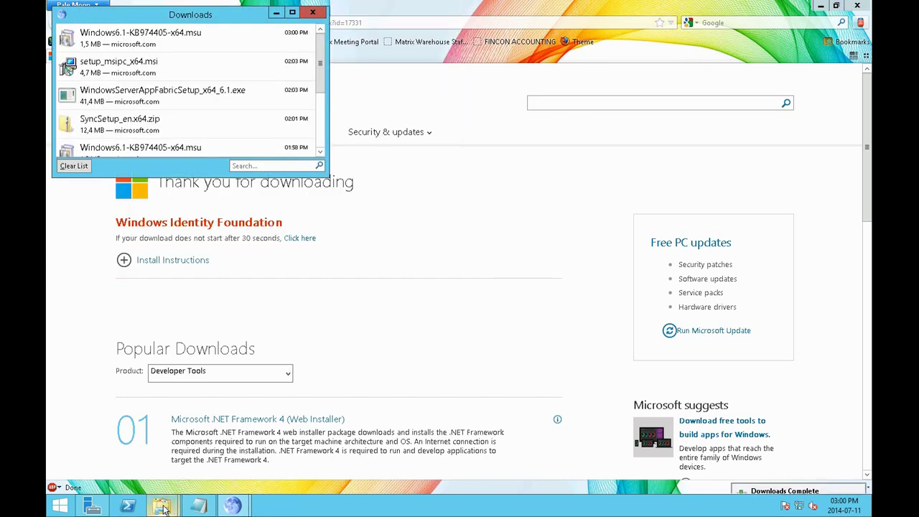
Run the KB974405 update, then run 'wuauclt /resetauthorization /detectnow' and dismiss the installer error
double_click(205, 38)
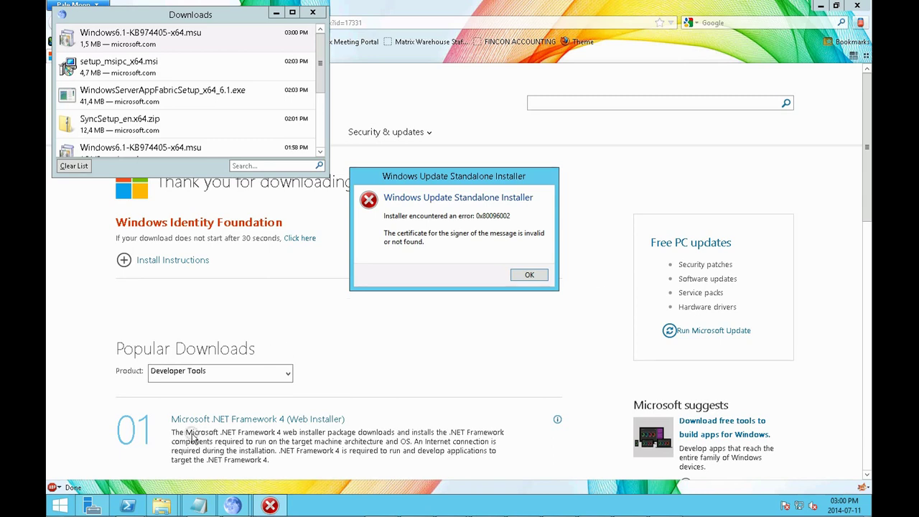
click(99, 419)
key(super+r)
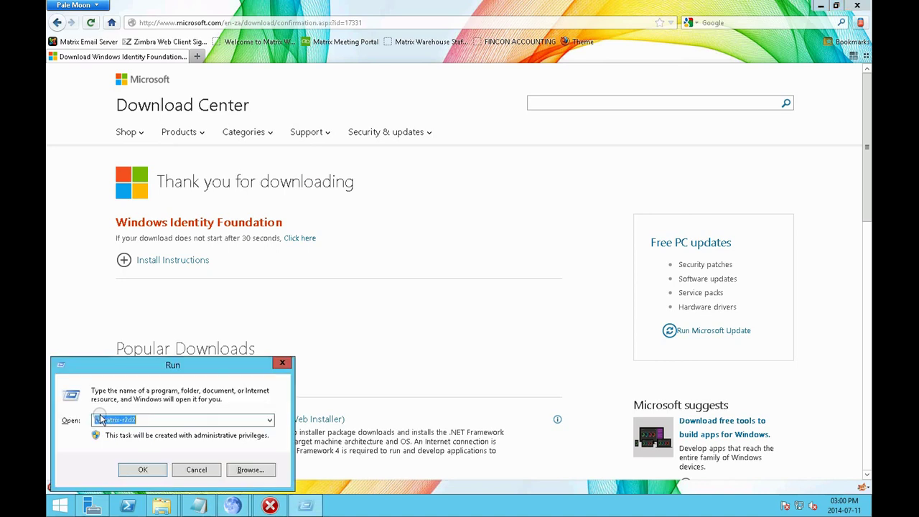
text(wuauclt /resetauthorization /detectnow)
key(Return)
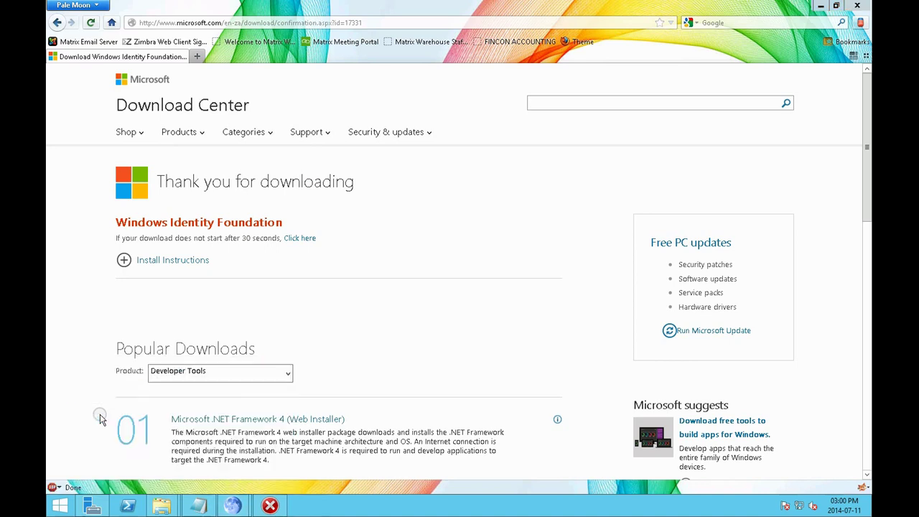
click(270, 505)
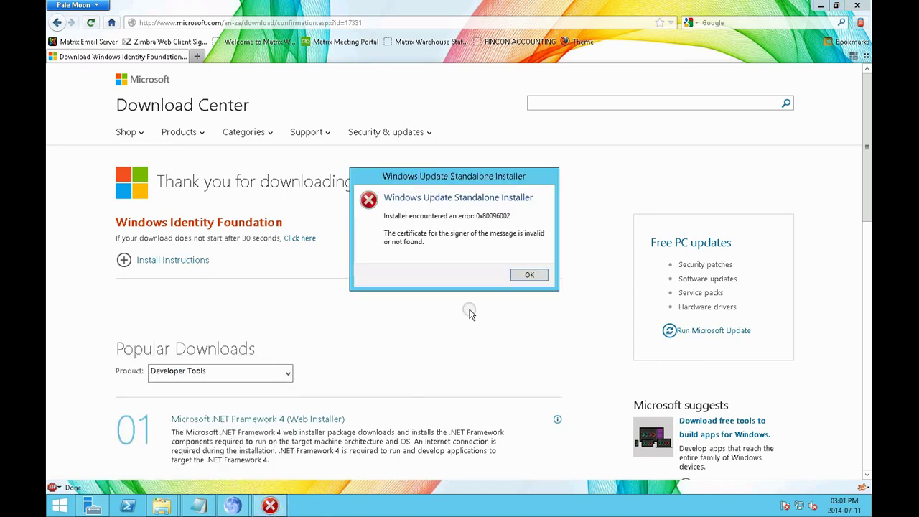
click(527, 277)
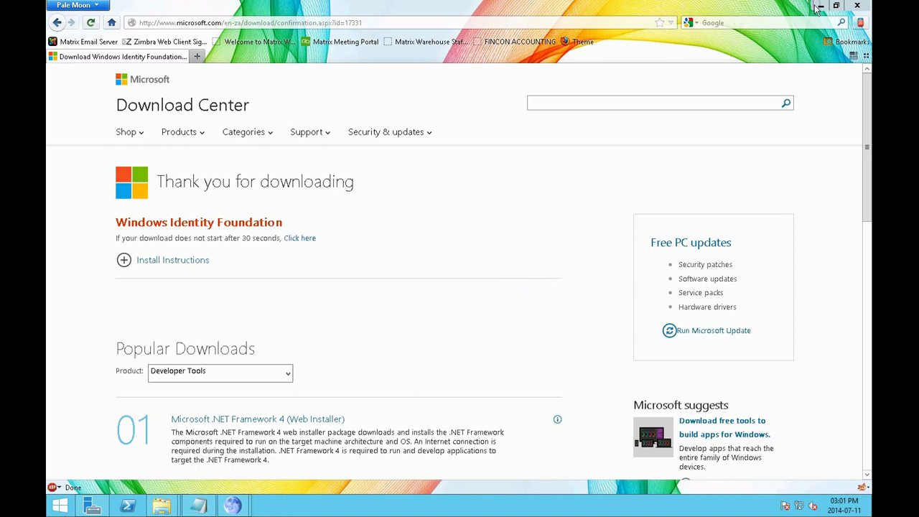
Retry the KB974405 package and rerun the Windows Update reset command
click(820, 6)
double_click(168, 36)
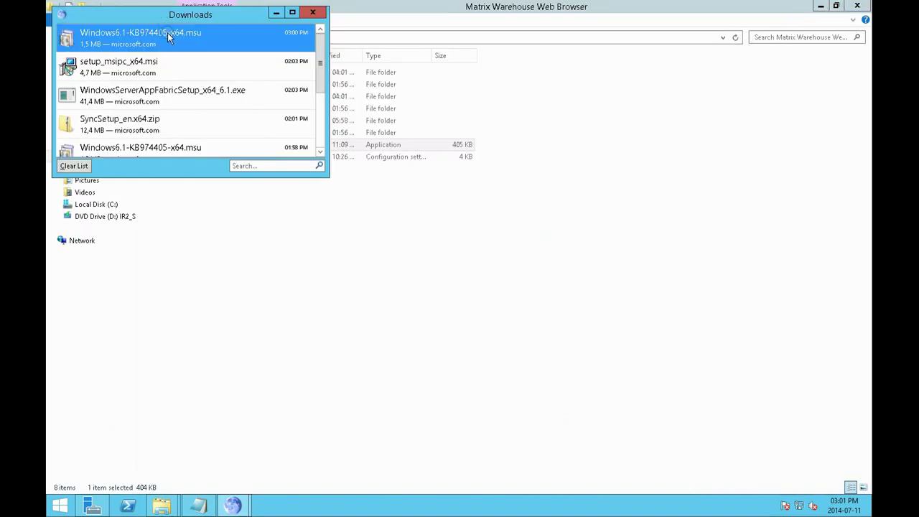
click(527, 274)
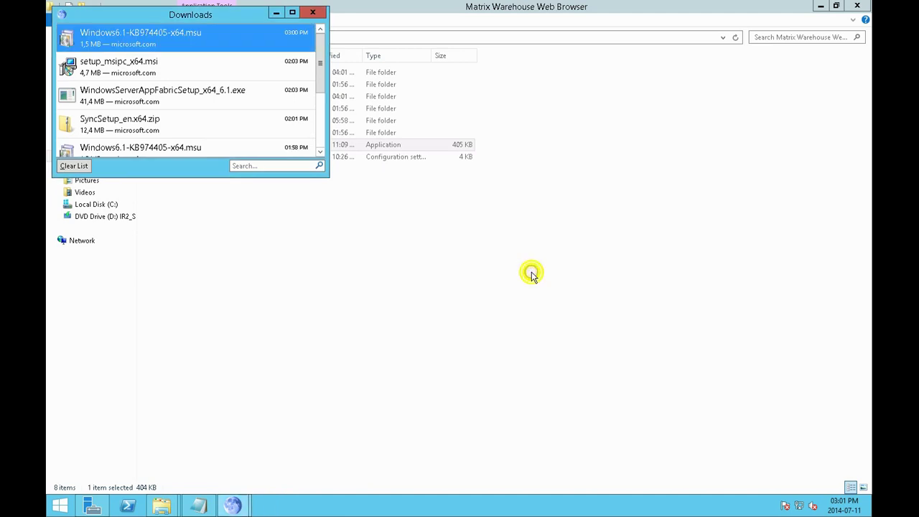
key(super+r)
key(Return)
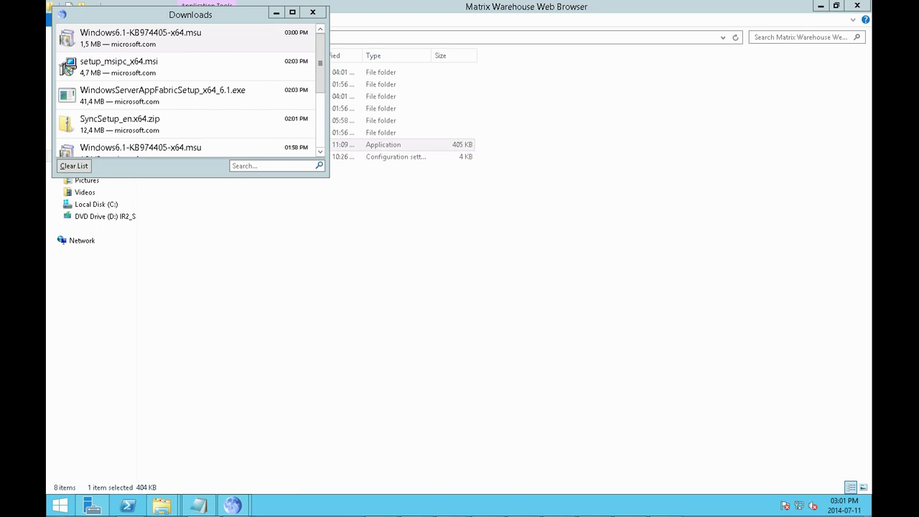
Launch Matrix Warehouse Web Browser as administrator, then run the newest KB974405 from date-sorted Downloads
right_click(374, 146)
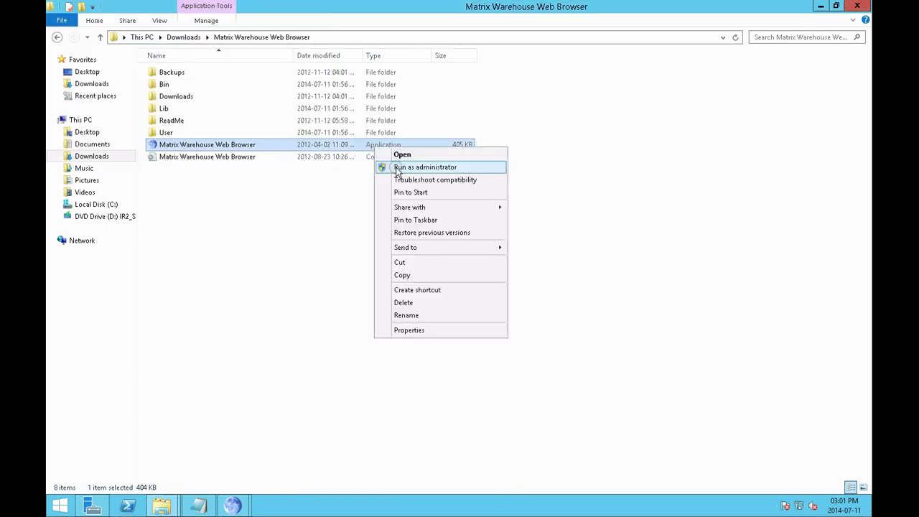
click(397, 168)
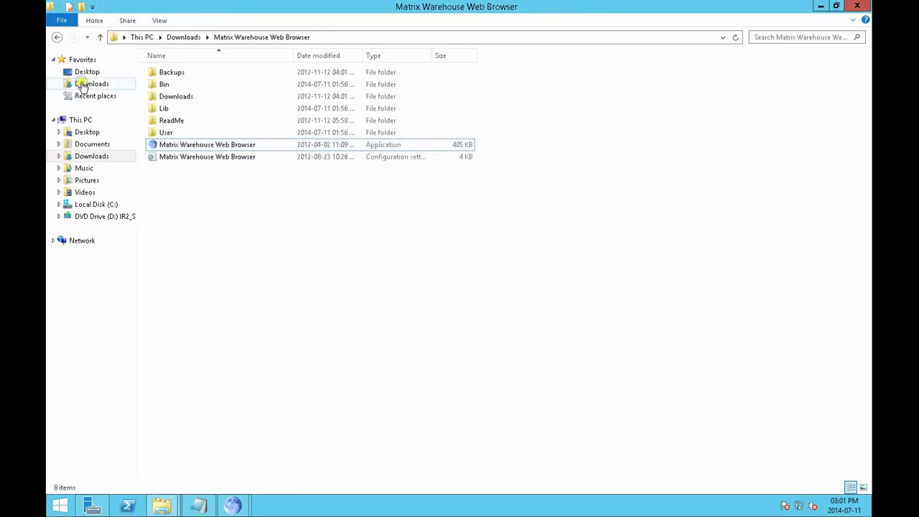
click(83, 84)
click(368, 55)
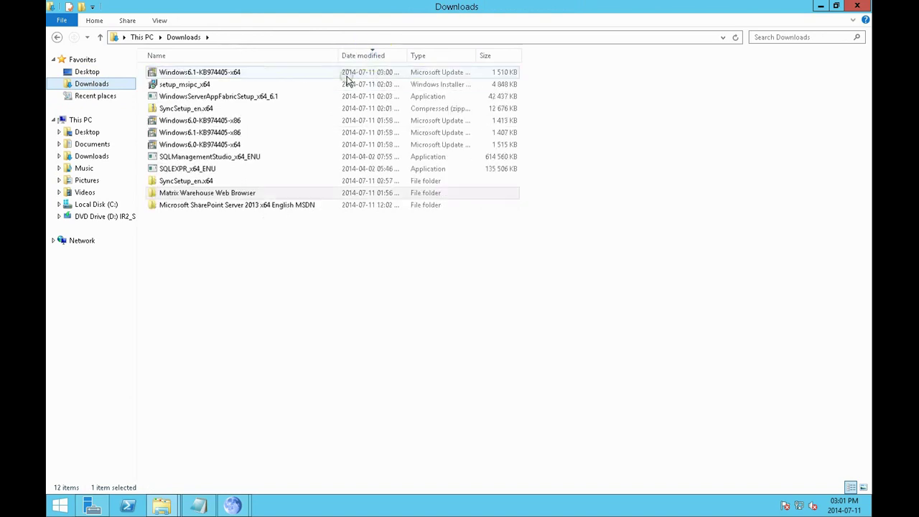
double_click(270, 72)
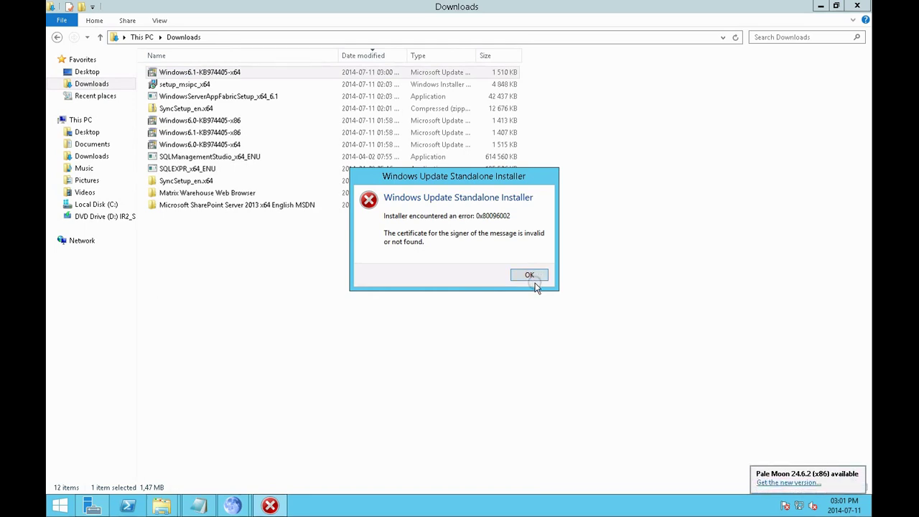
key(alt+Tab)
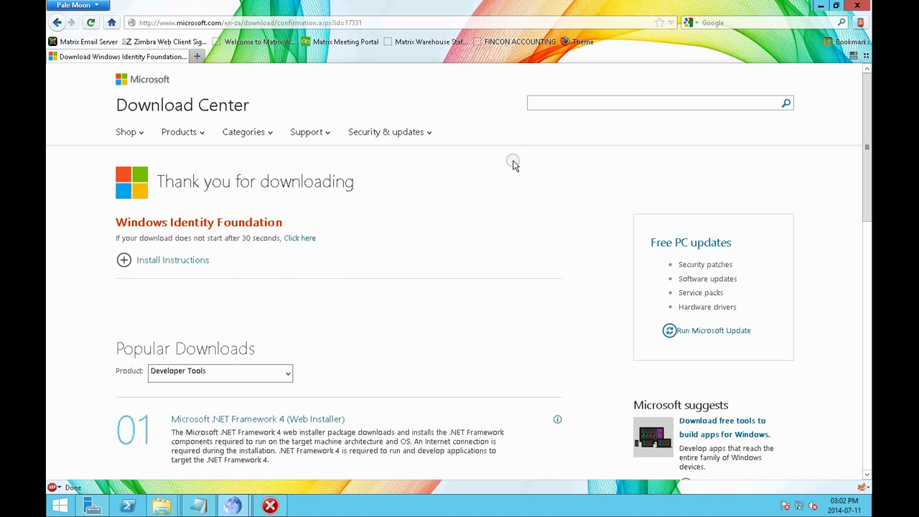
Load the Remote Server Administration Tools download page in a new tab, dismissing the installer error
click(197, 56)
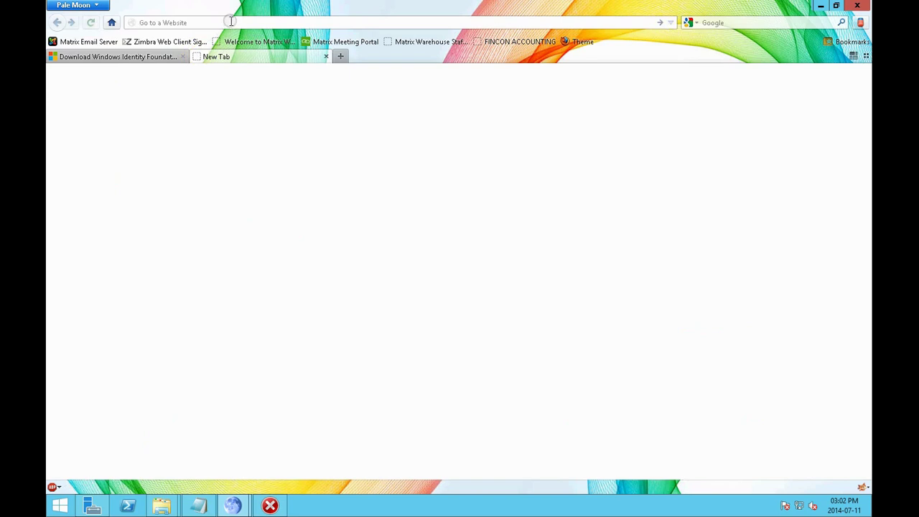
text(http://www.microsoft.com/en-us/download/details.aspx?id=28972)
key(Return)
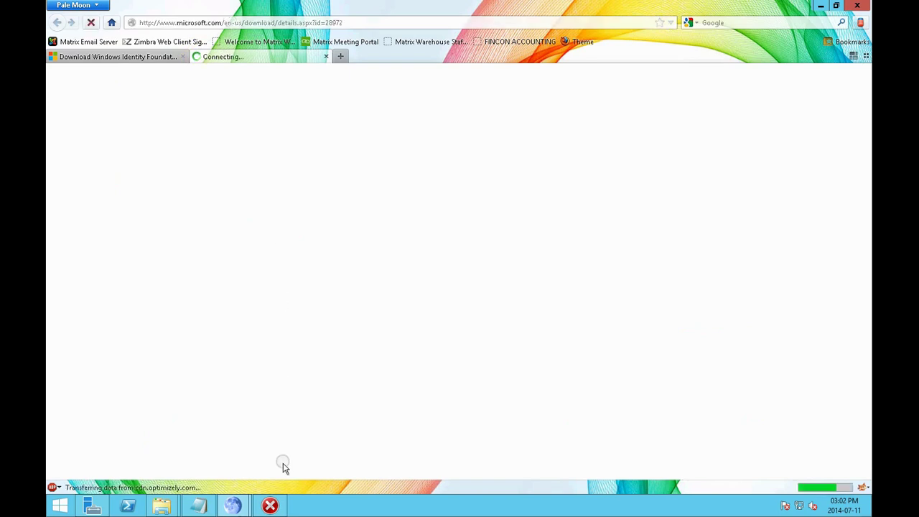
click(278, 506)
click(523, 277)
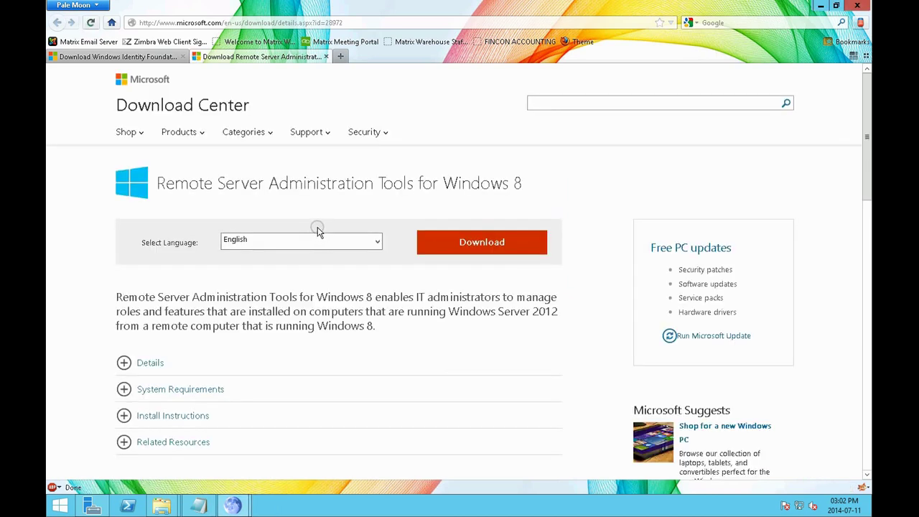
Save the x64 Windows6.2-KB2693643-x64.msu package to Downloads
click(496, 249)
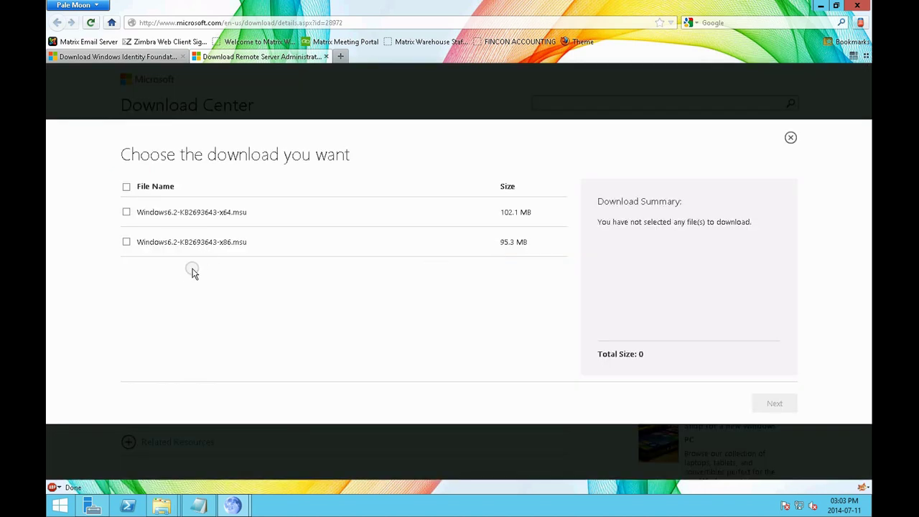
click(126, 212)
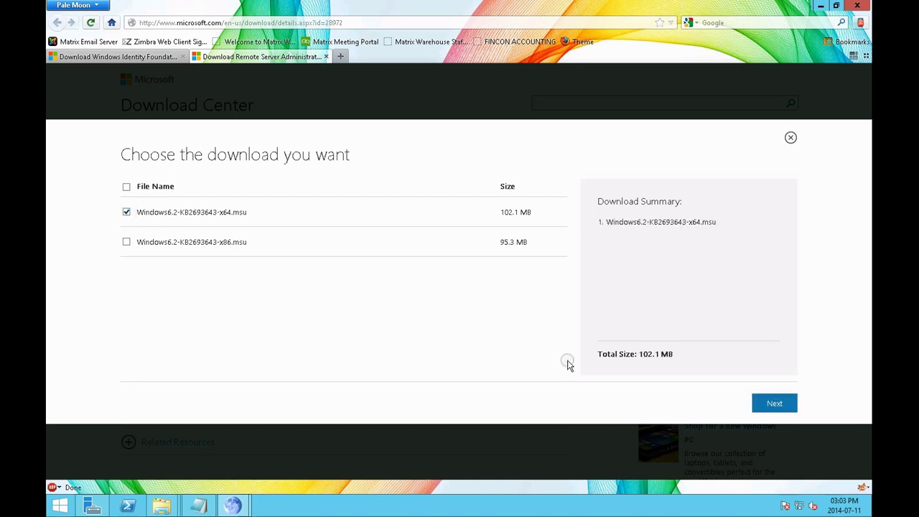
click(774, 406)
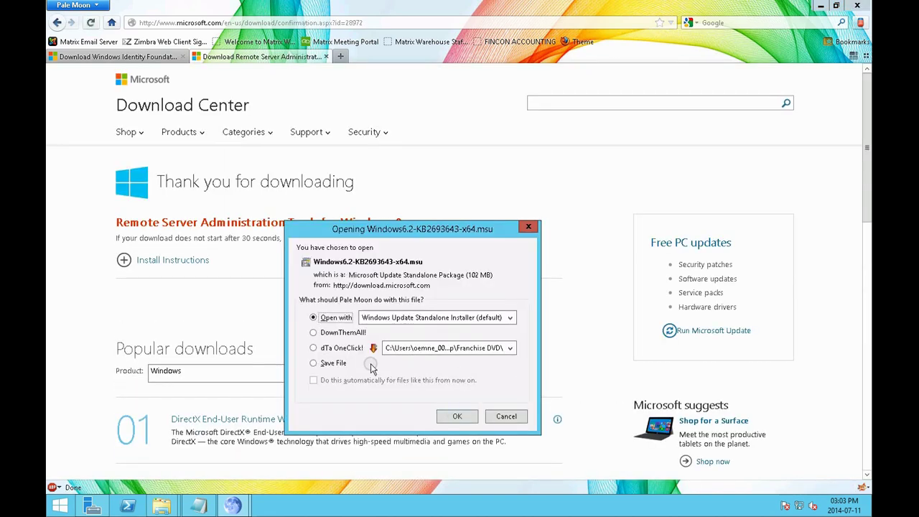
click(328, 363)
click(449, 417)
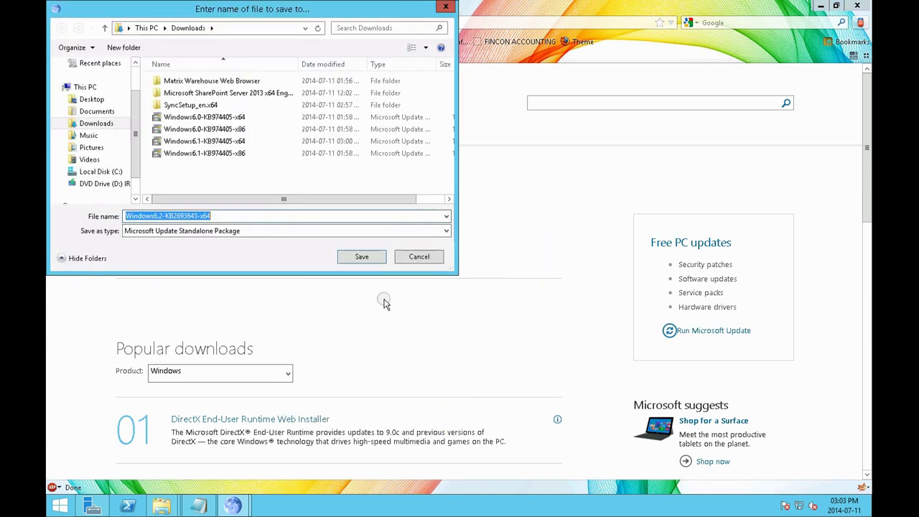
click(364, 258)
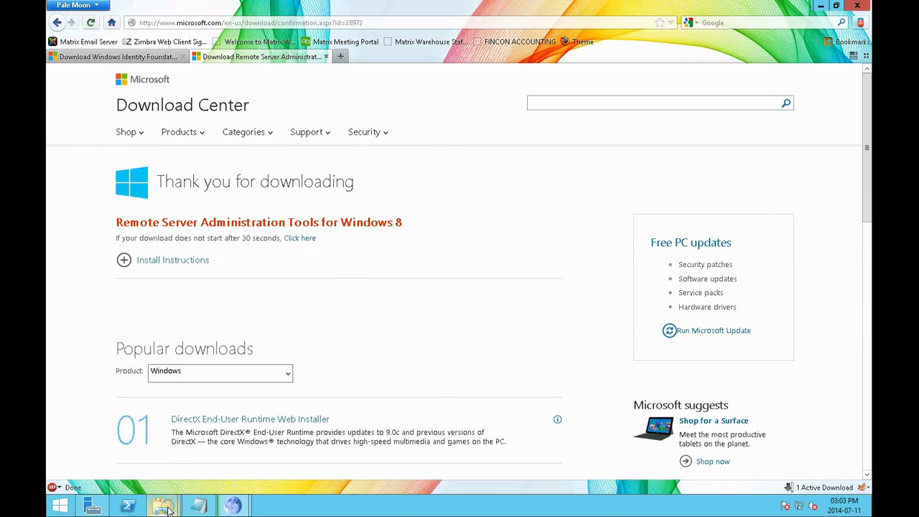
Check the new KB2693643 file in Downloads, then center the browser's downloads list
mouse_move(166, 508)
click(236, 467)
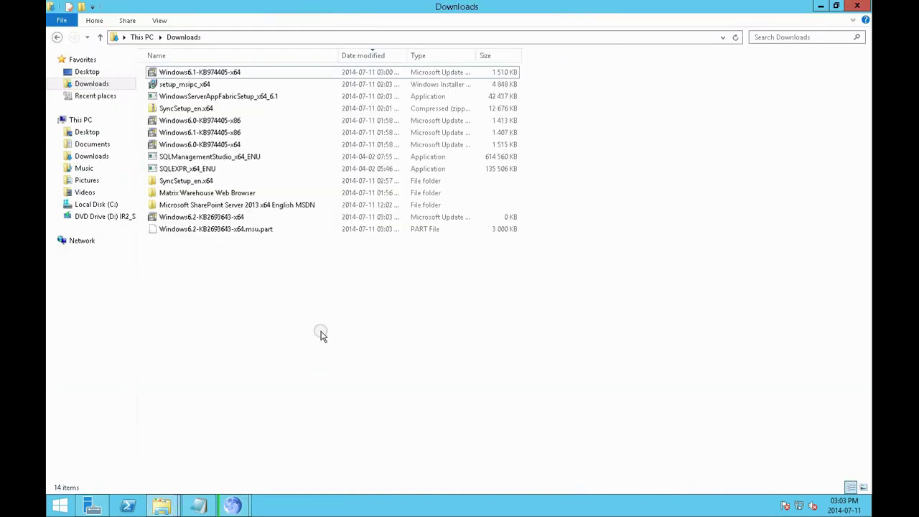
click(196, 219)
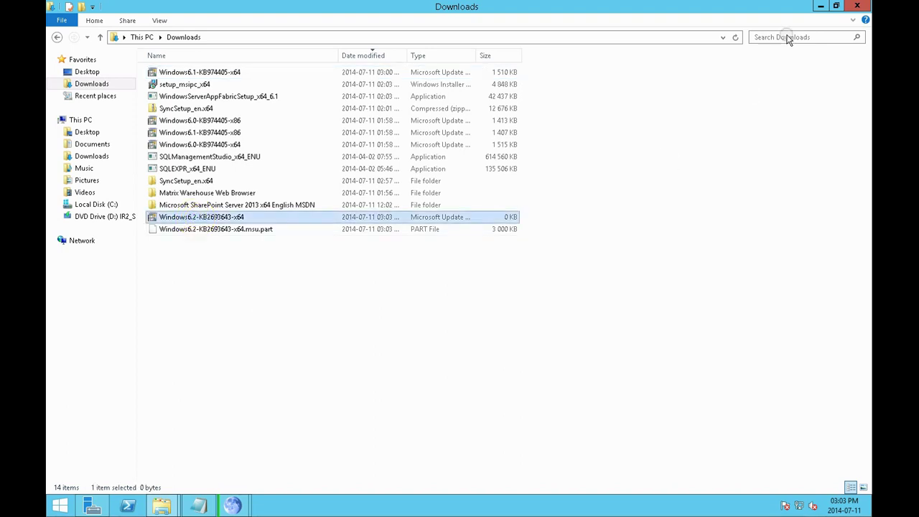
click(822, 5)
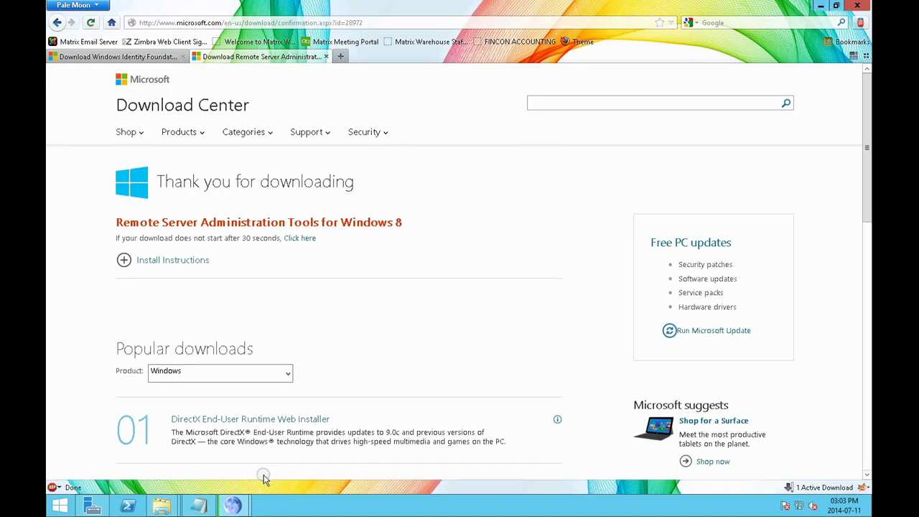
mouse_move(233, 507)
click(284, 446)
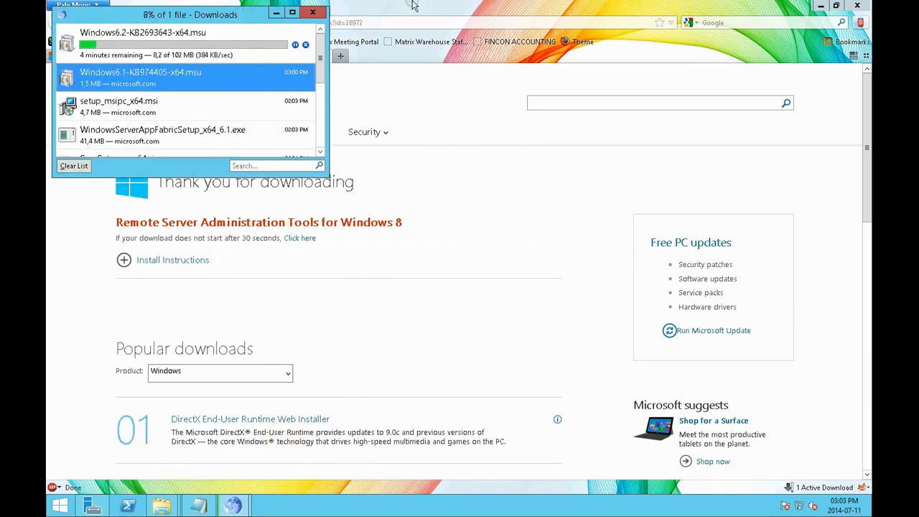
drag(240, 18, 579, 195)
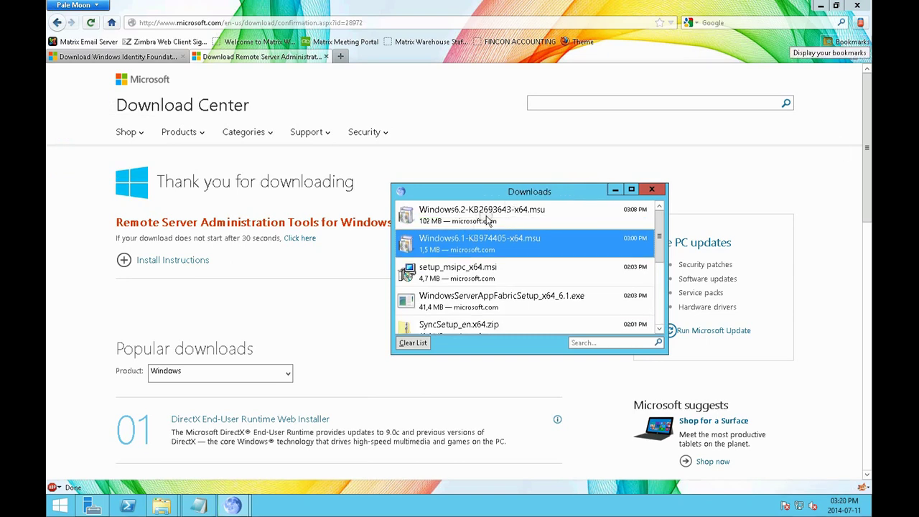
Open the finished KB2693643 download from the downloads list, then minimize the browser
click(485, 217)
right_click(489, 219)
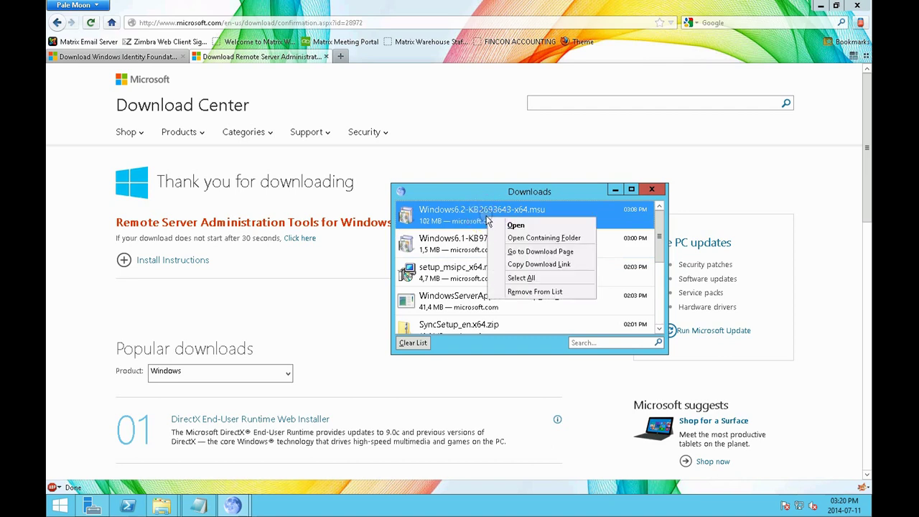
click(505, 225)
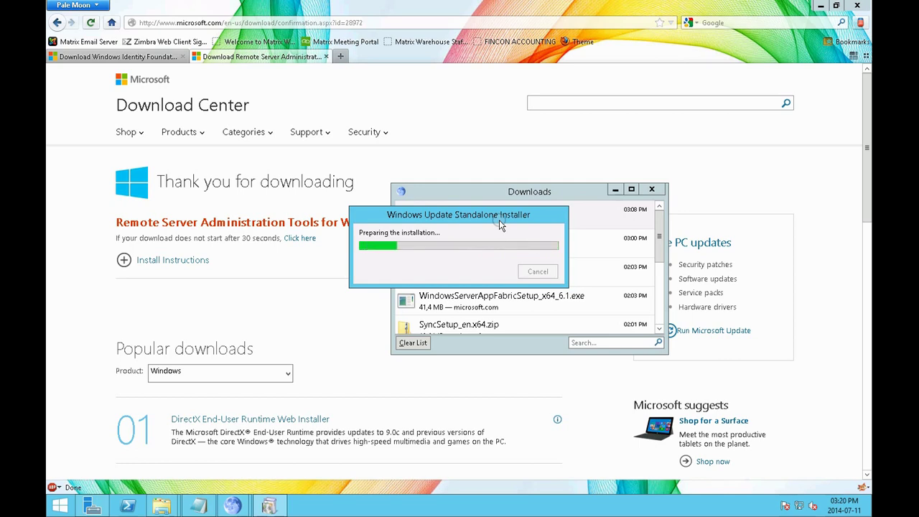
click(613, 190)
click(820, 12)
click(819, 12)
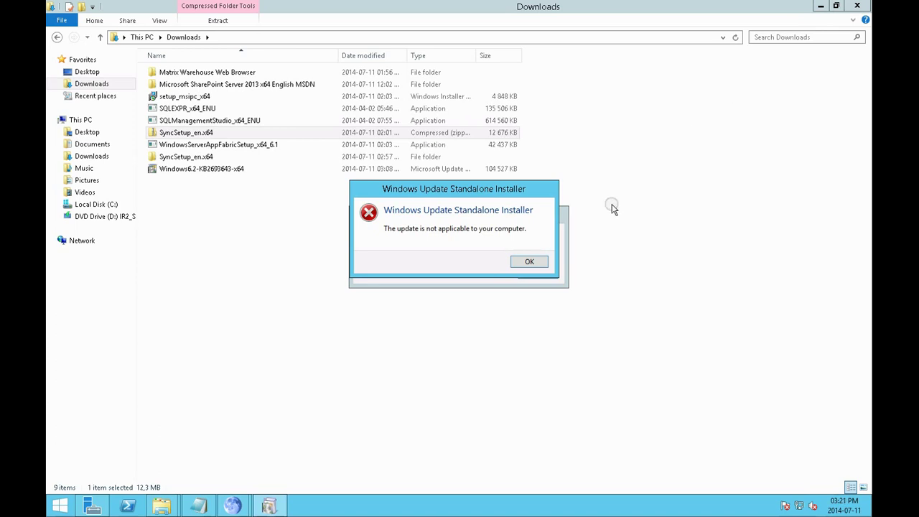
Dismiss the not-applicable error and return to the Downloads folder
click(530, 263)
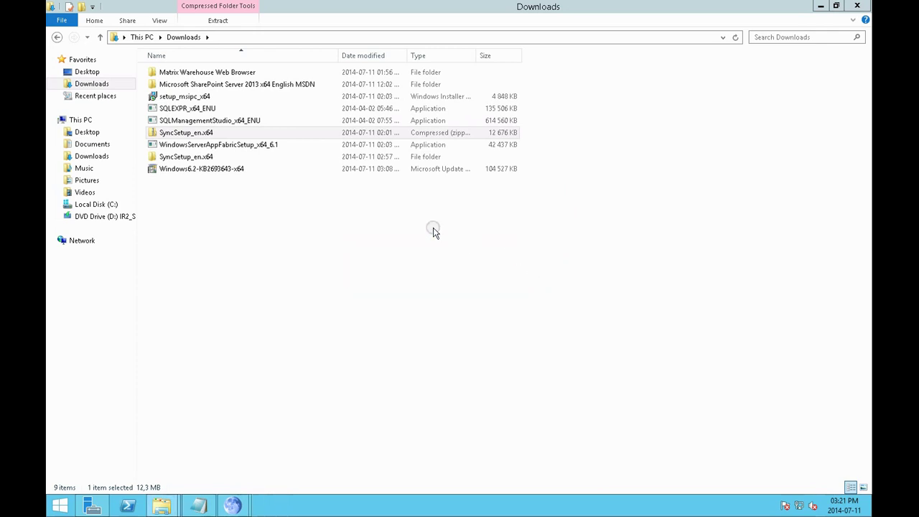
click(267, 171)
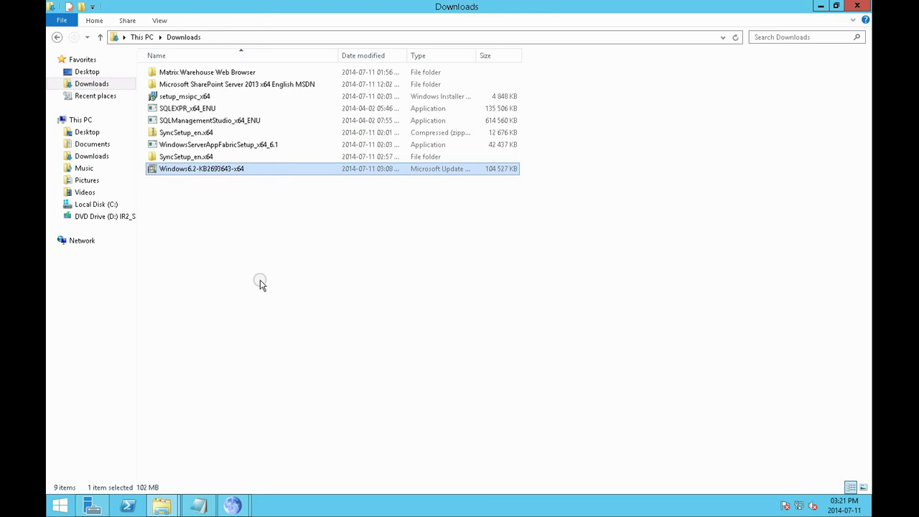
click(108, 216)
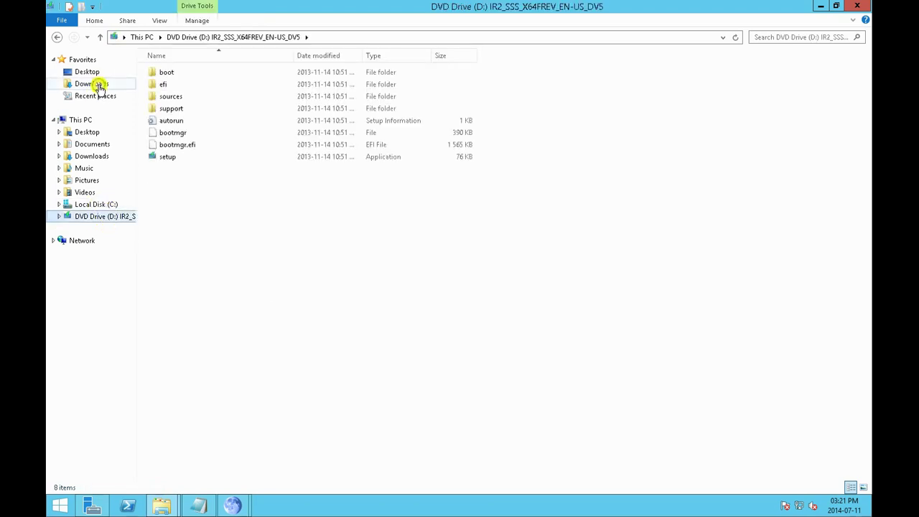
click(93, 84)
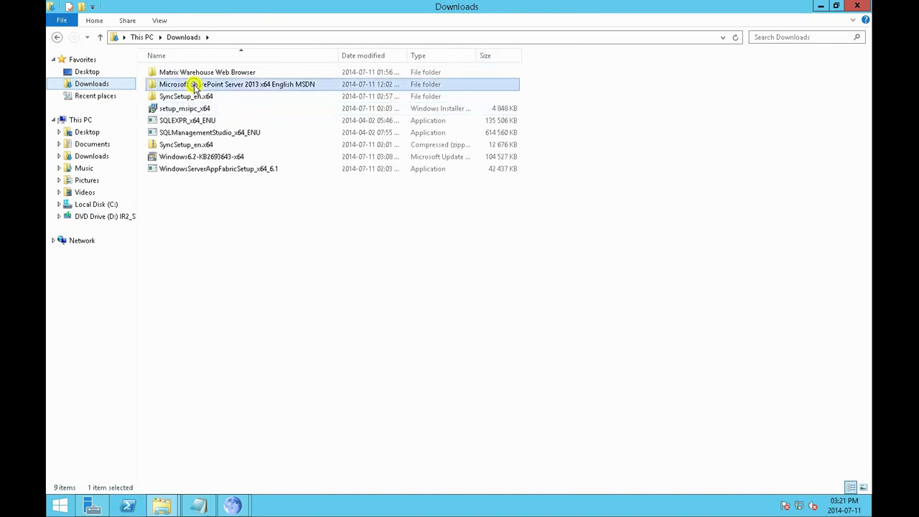
Mount the SharePoint Server 2013 ISO, run its setup, and close the prerequisites error list
double_click(190, 84)
right_click(194, 77)
click(210, 77)
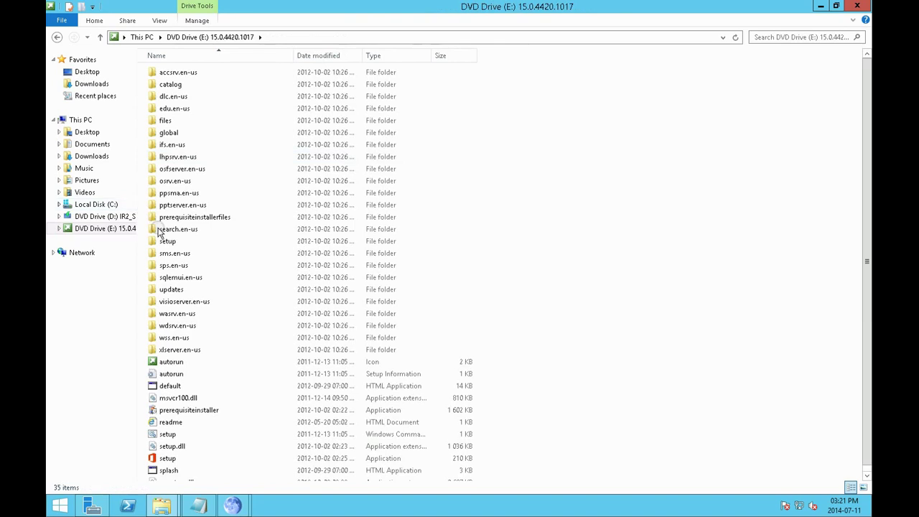
double_click(173, 460)
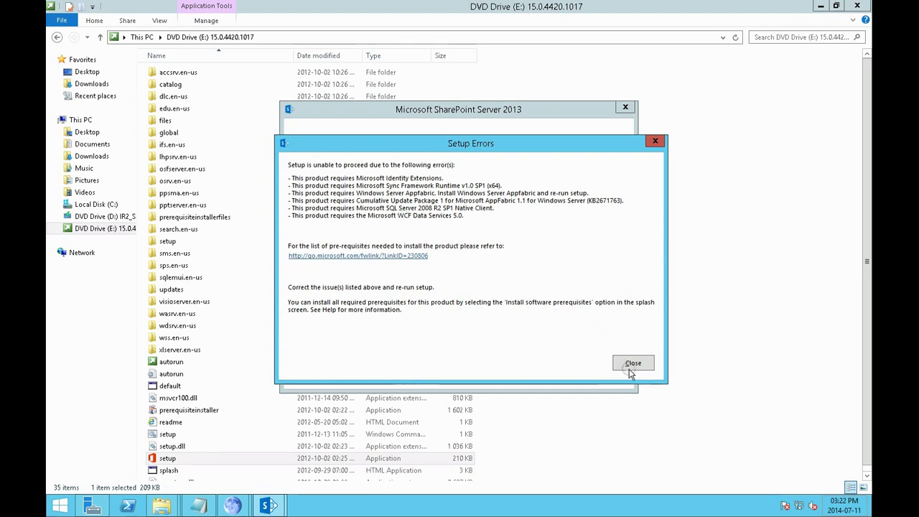
click(632, 363)
click(92, 84)
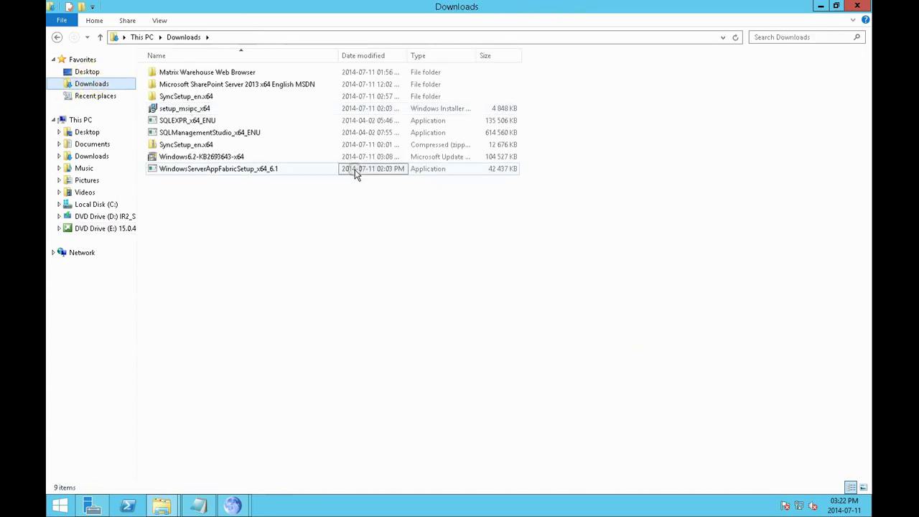
Start and cancel setup_msipc_x64, then run WindowsServerAppFabricSetup_x64_6.1 and dismiss its unsupported-OS error
mouse_move(302, 112)
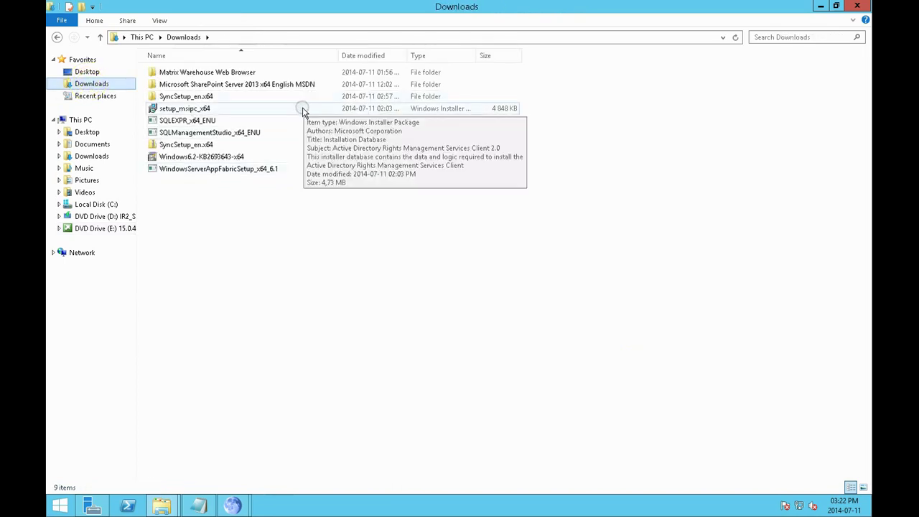
double_click(302, 110)
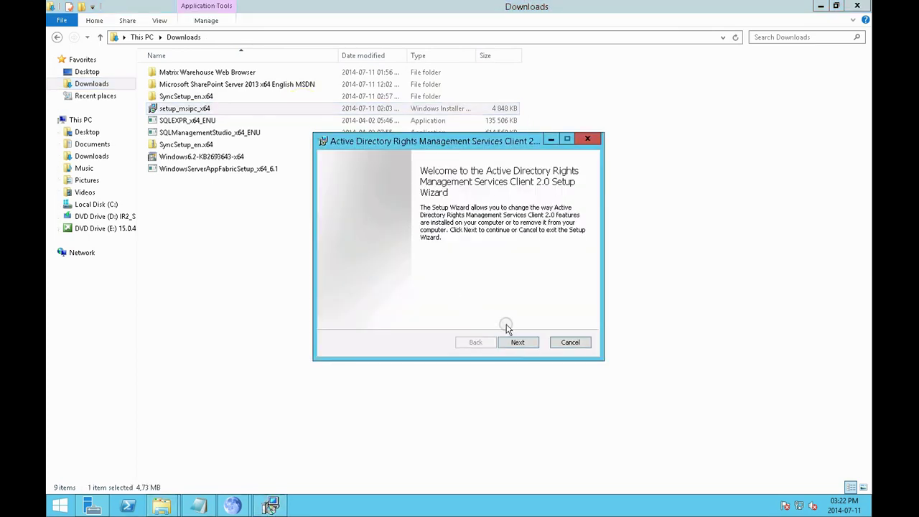
click(561, 345)
click(433, 269)
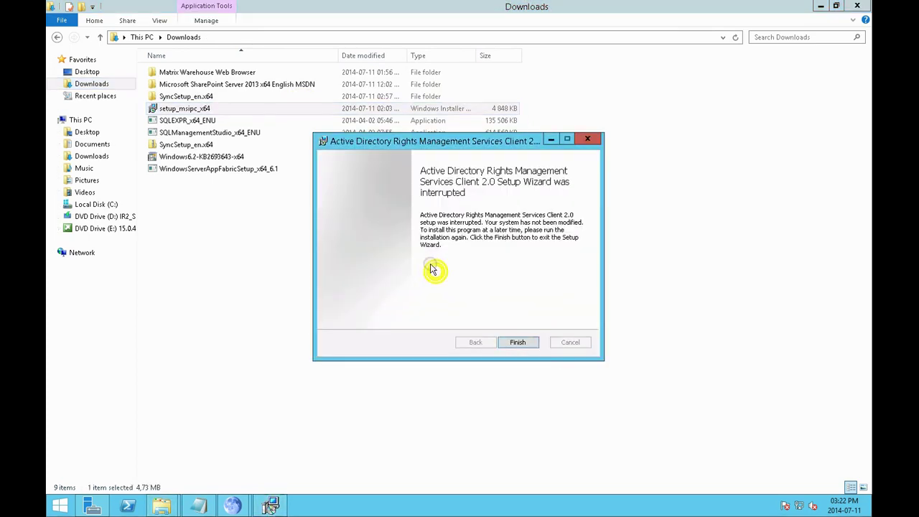
click(518, 342)
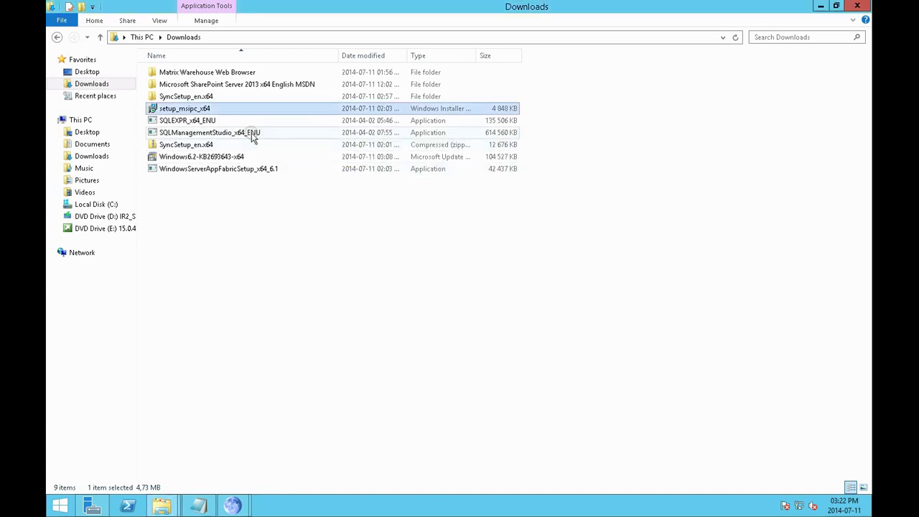
double_click(249, 170)
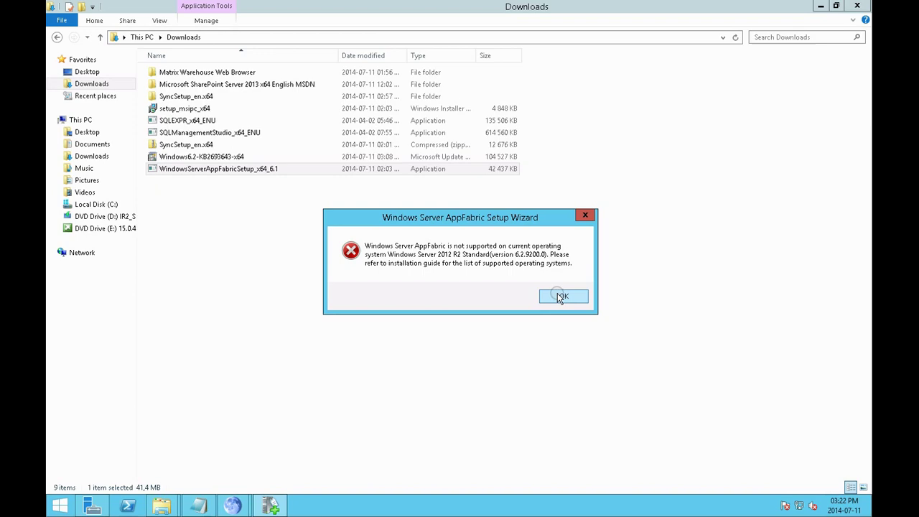
click(558, 295)
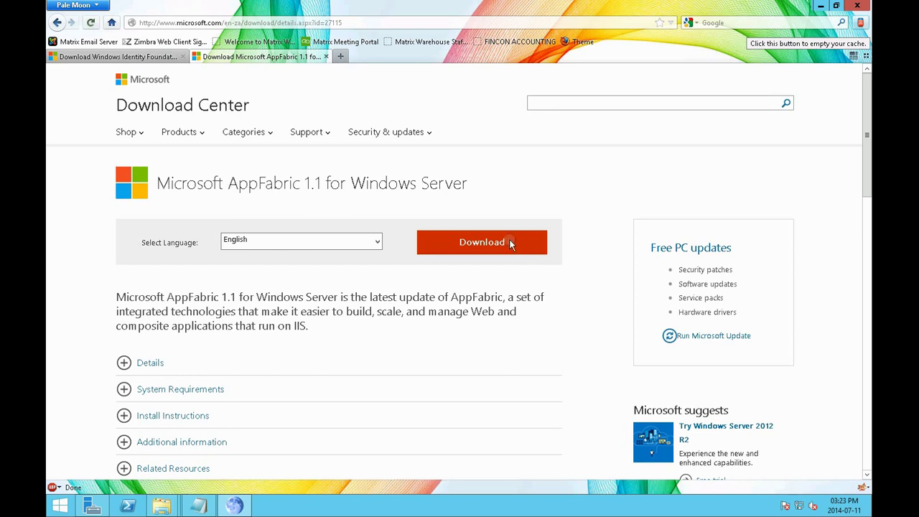
Choose WindowsServerAppFabricSetup_x64.exe on the AppFabric 1.1 page and select Save File
click(510, 243)
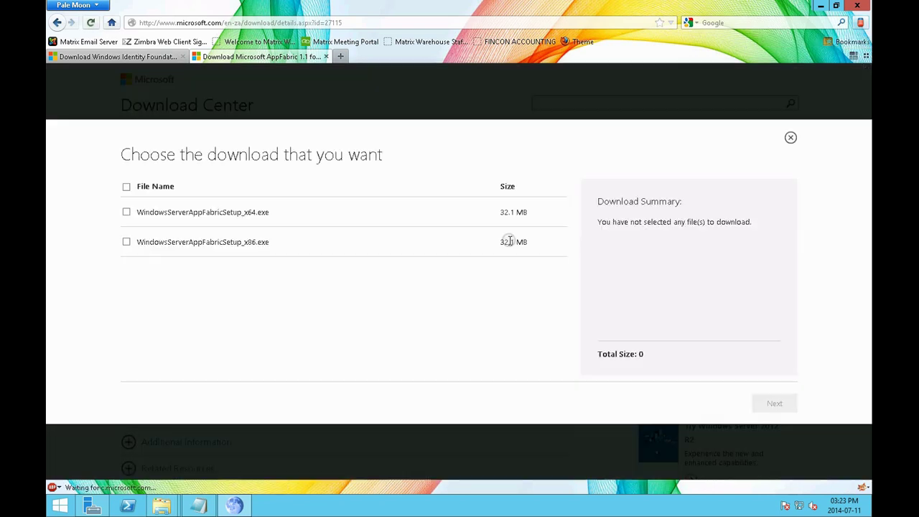
click(127, 211)
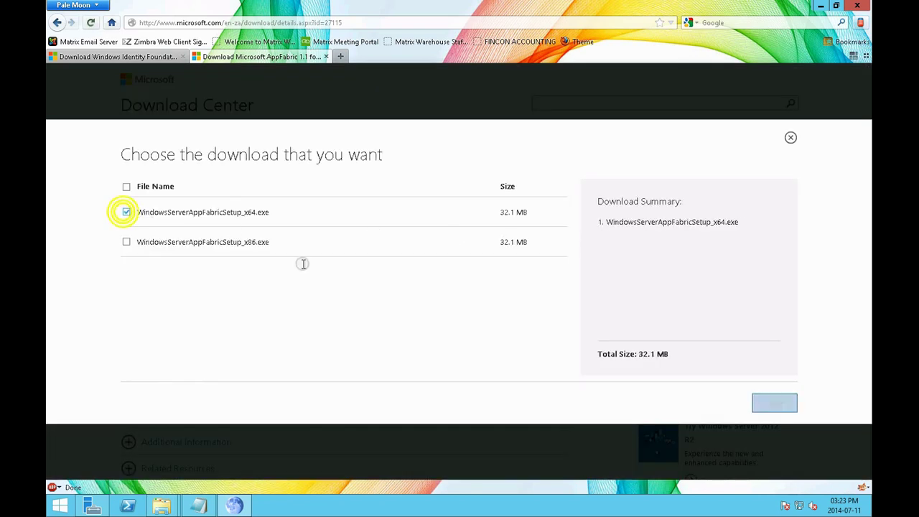
click(766, 403)
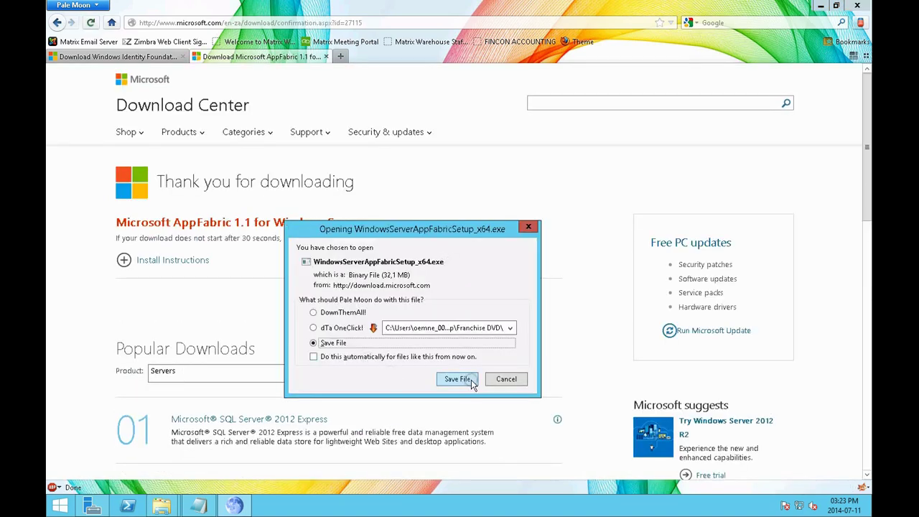
click(471, 381)
Save WindowsServerAppFabricSetup_x64.exe to Downloads and run it once the download finishes
click(370, 258)
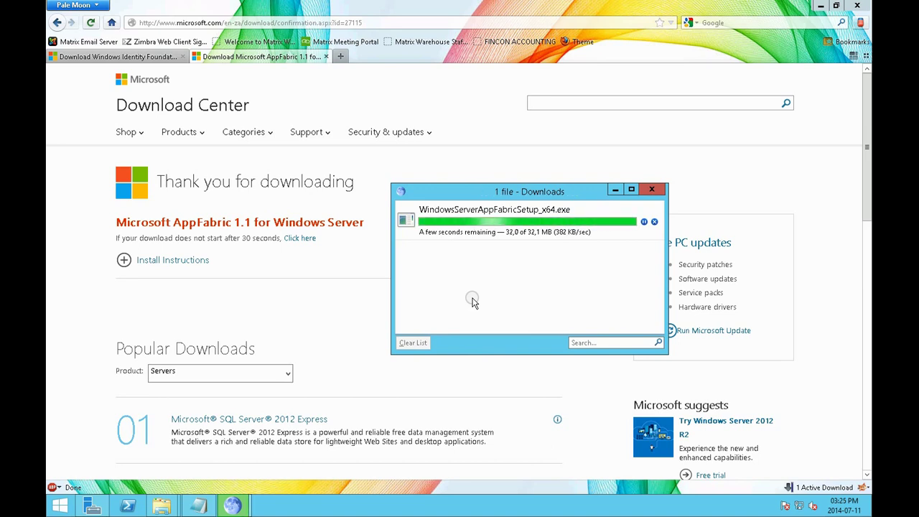
click(492, 219)
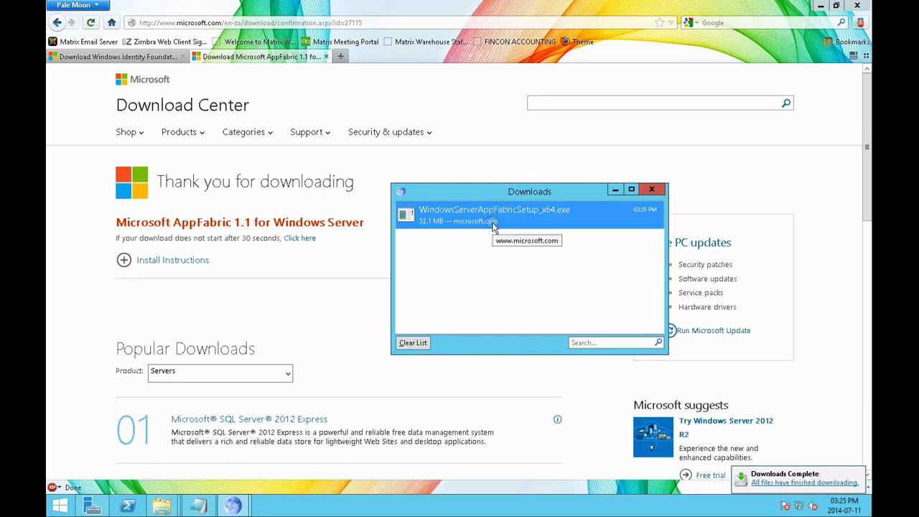
right_click(493, 224)
click(518, 233)
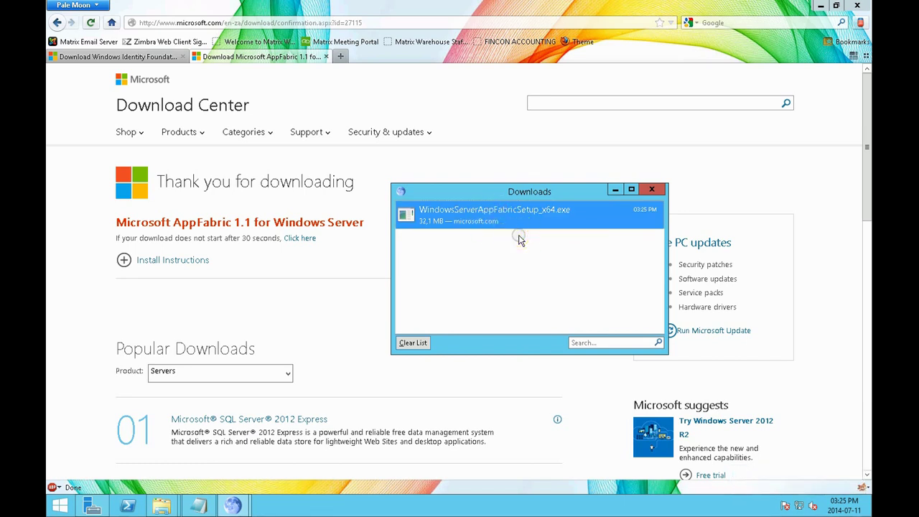
click(505, 296)
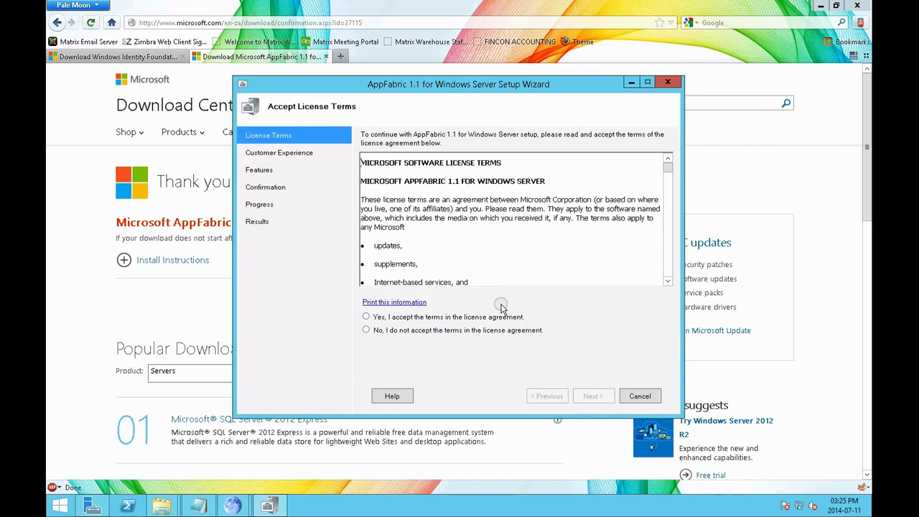
Accept the AppFabric licence, keep default options and features, and start the install
click(438, 318)
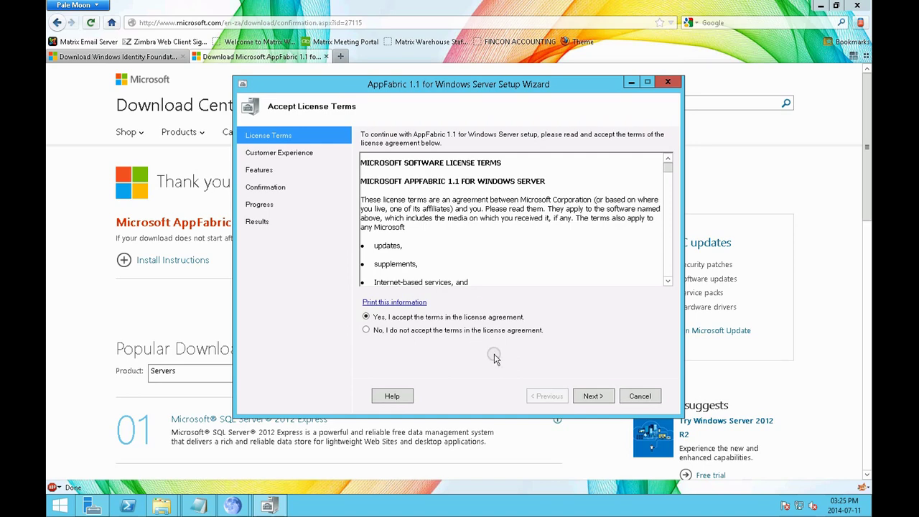
click(591, 395)
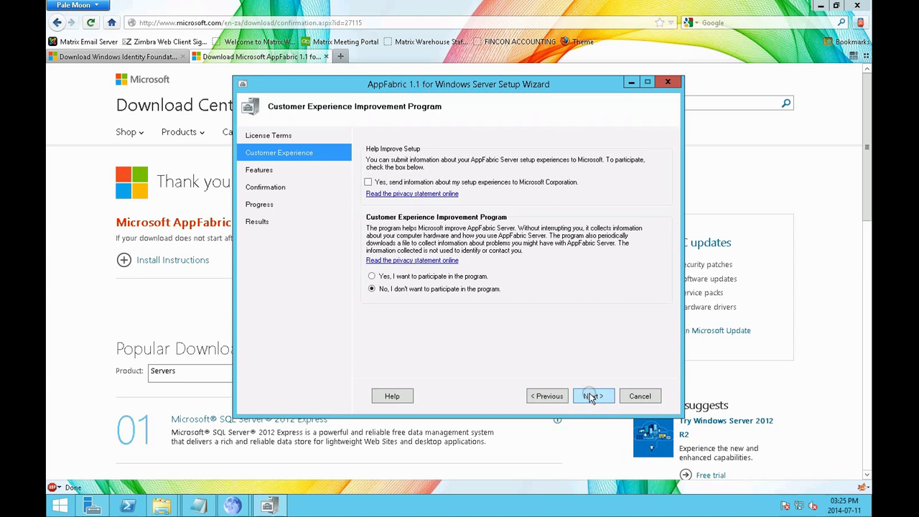
click(590, 396)
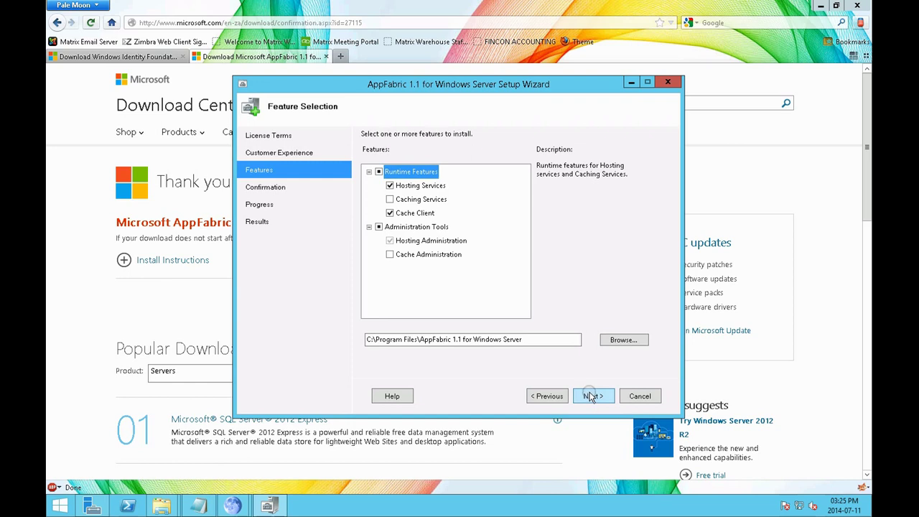
click(590, 395)
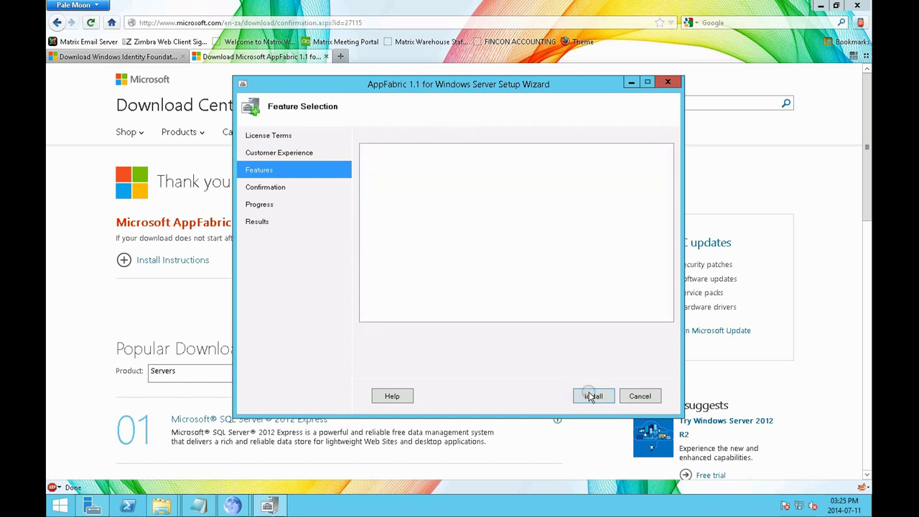
click(591, 395)
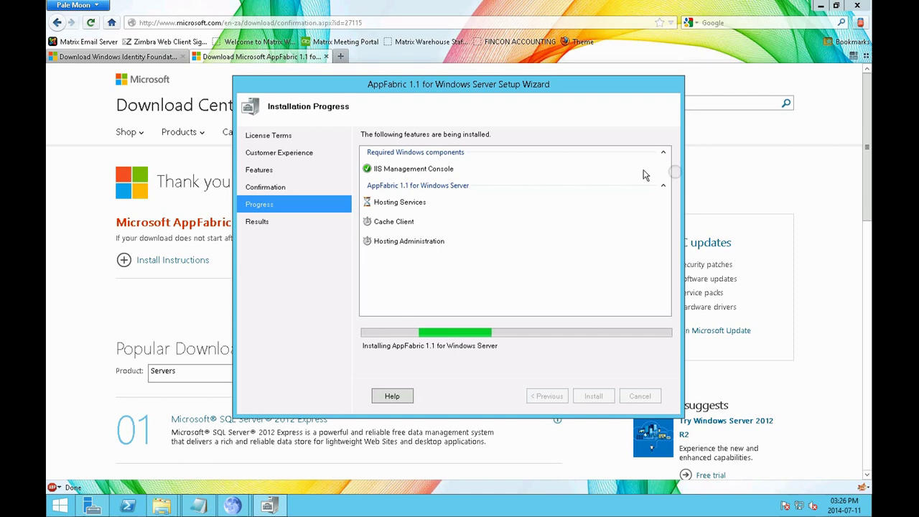
Switch to the Downloads folder and select SQLEXPR_x64_ENU
mouse_move(161, 507)
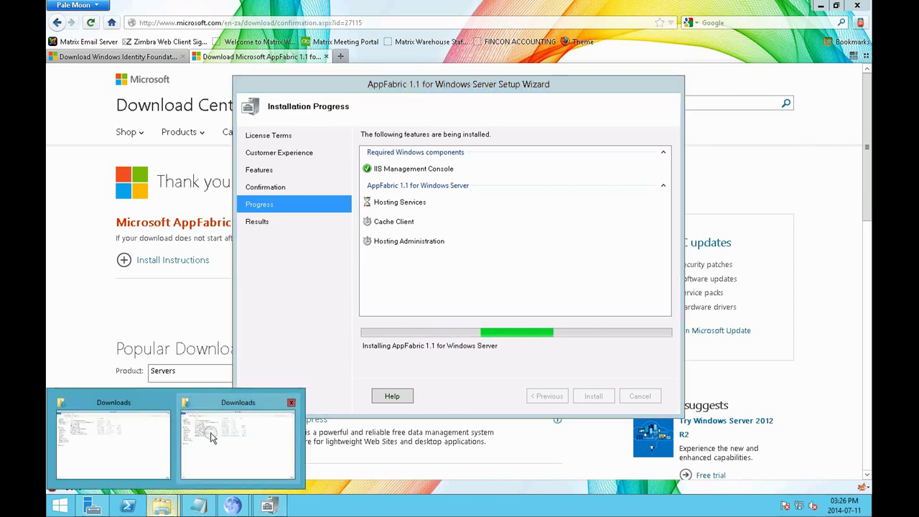
click(210, 436)
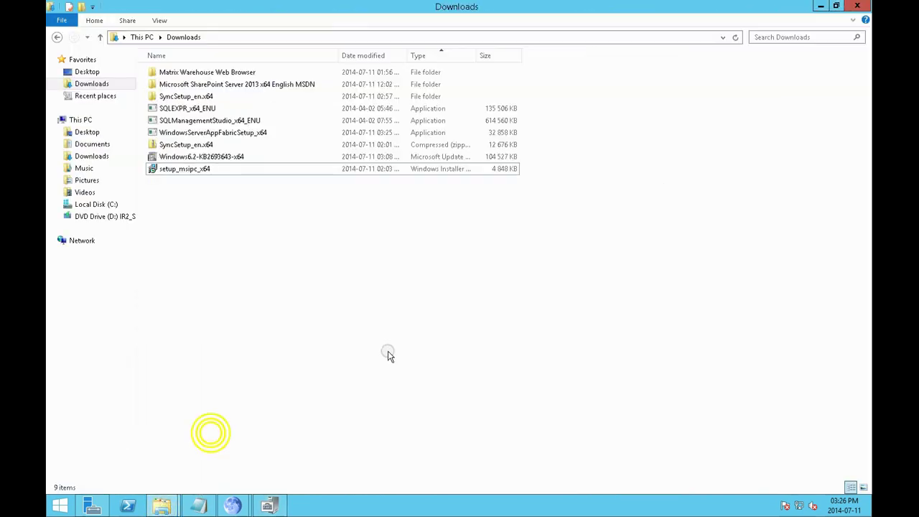
click(206, 112)
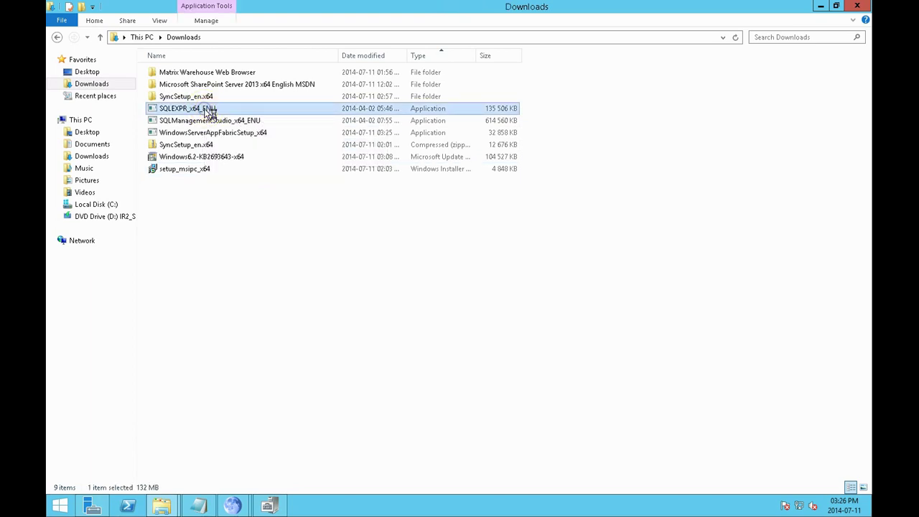
Run SQLEXPR_x64_ENU past the security warning and place its extraction window beside the AppFabric wizard
double_click(208, 112)
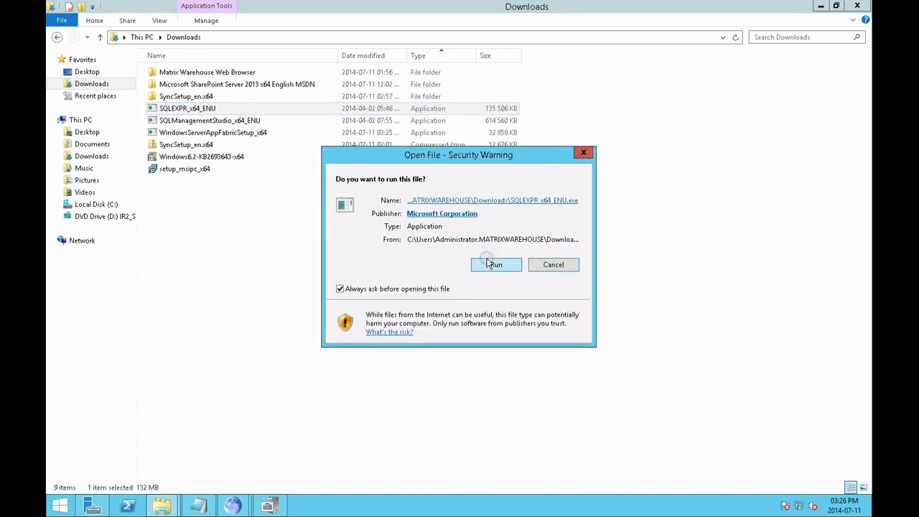
click(491, 266)
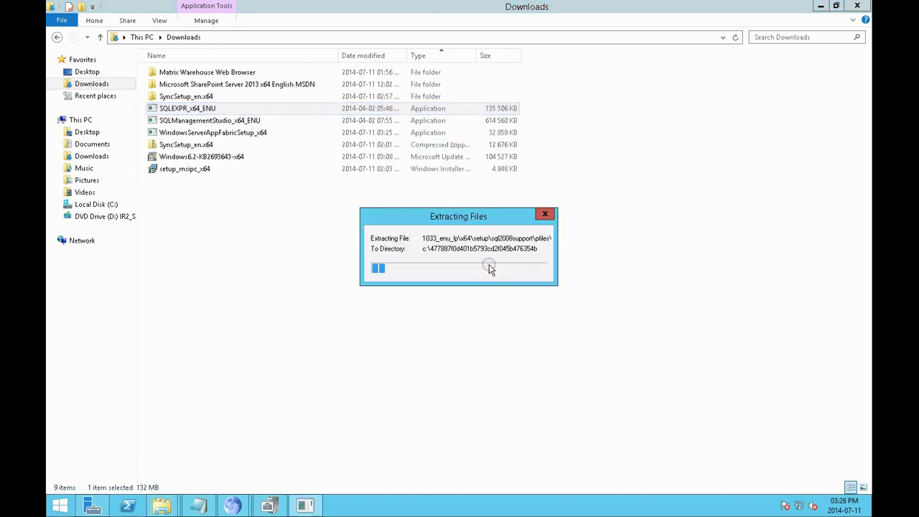
drag(431, 216, 153, 213)
click(270, 505)
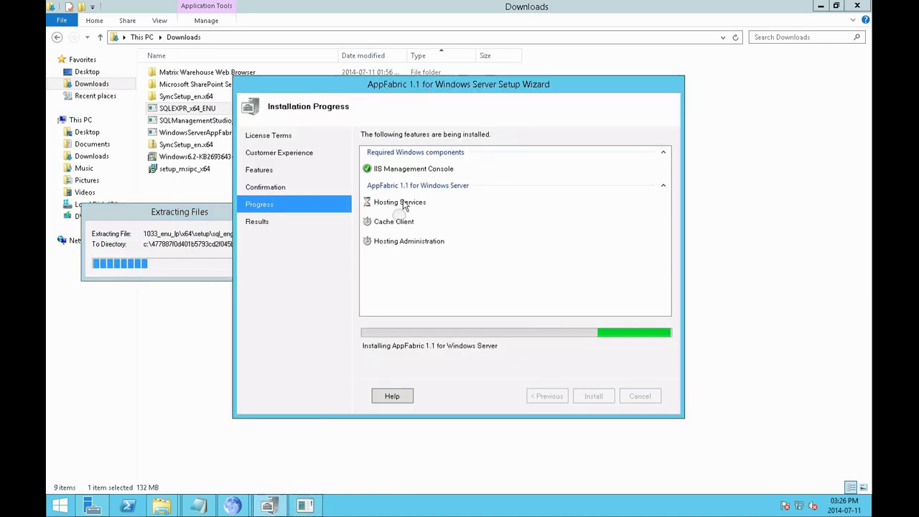
drag(434, 81, 607, 91)
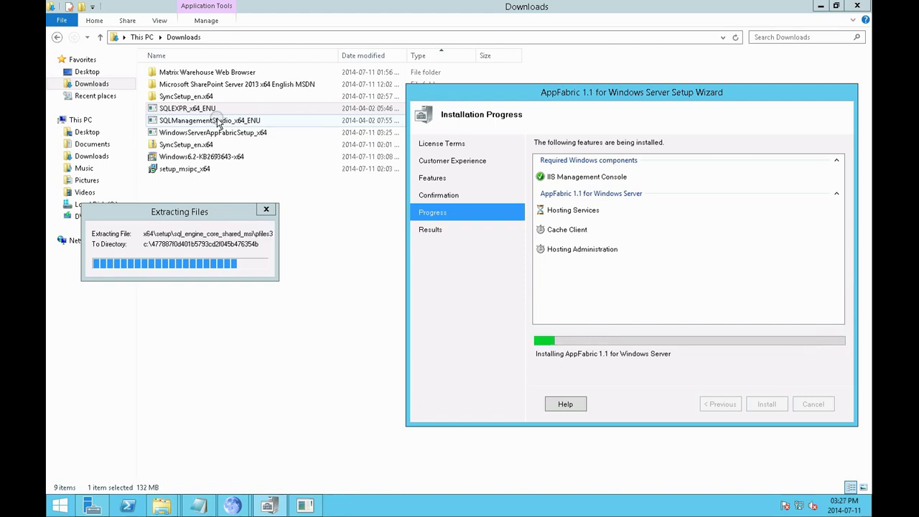
drag(436, 91, 432, 136)
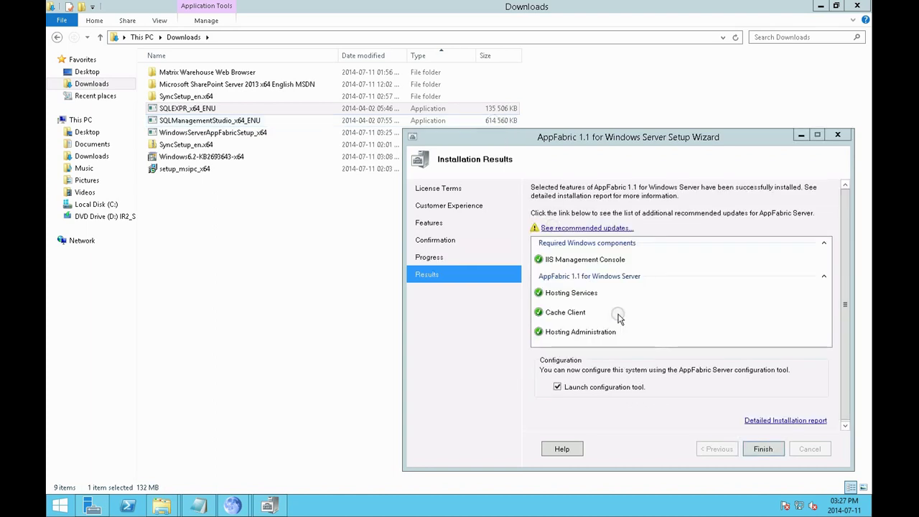
Finish AppFabric setup to launch its configuration wizard, then minimize the browser and Downloads windows
click(761, 451)
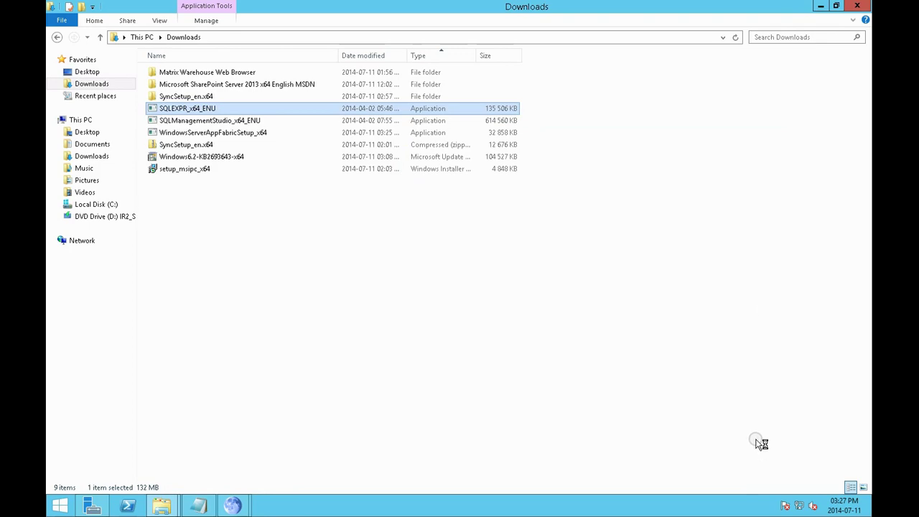
click(821, 6)
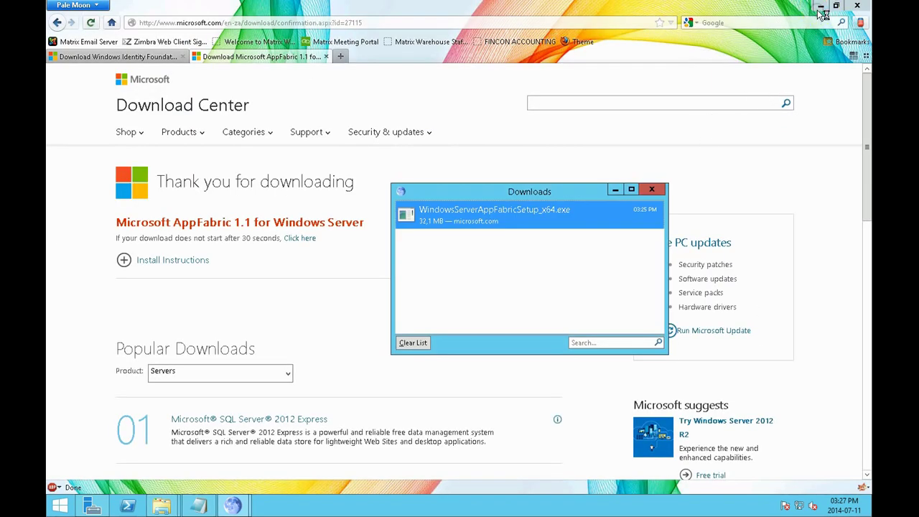
click(821, 5)
click(651, 190)
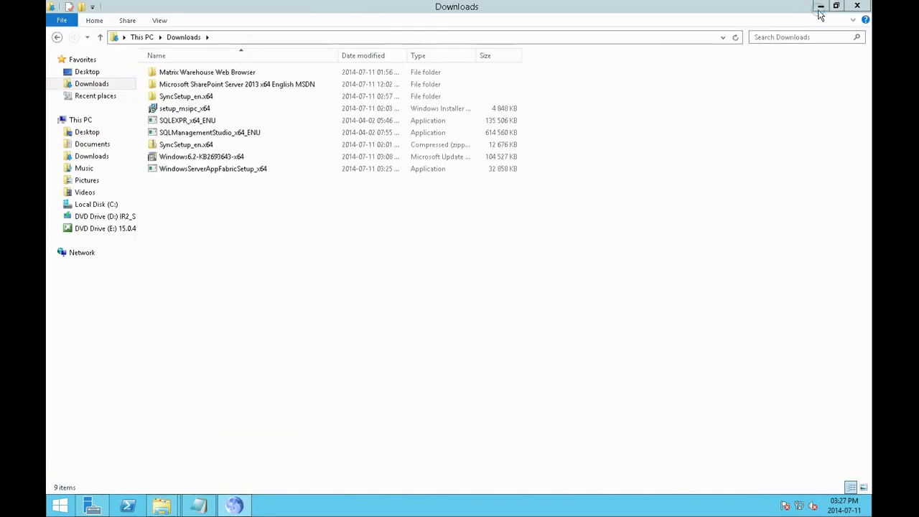
click(821, 6)
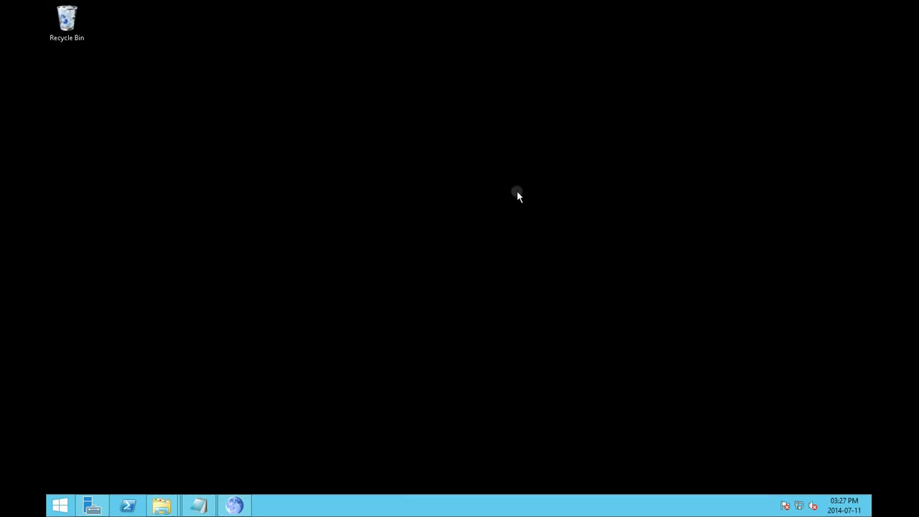
Empty the Recycle Bin, confirming permanent deletion of its items
right_click(60, 20)
click(82, 39)
click(495, 261)
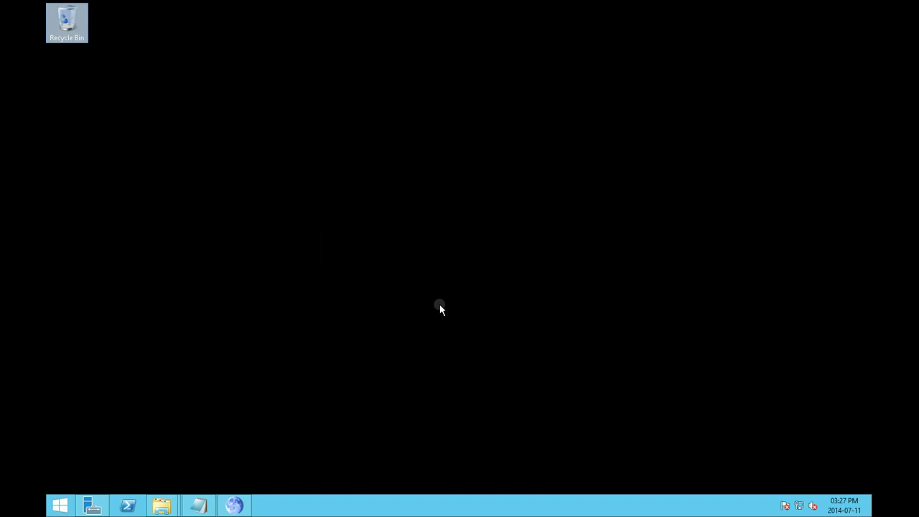
click(433, 175)
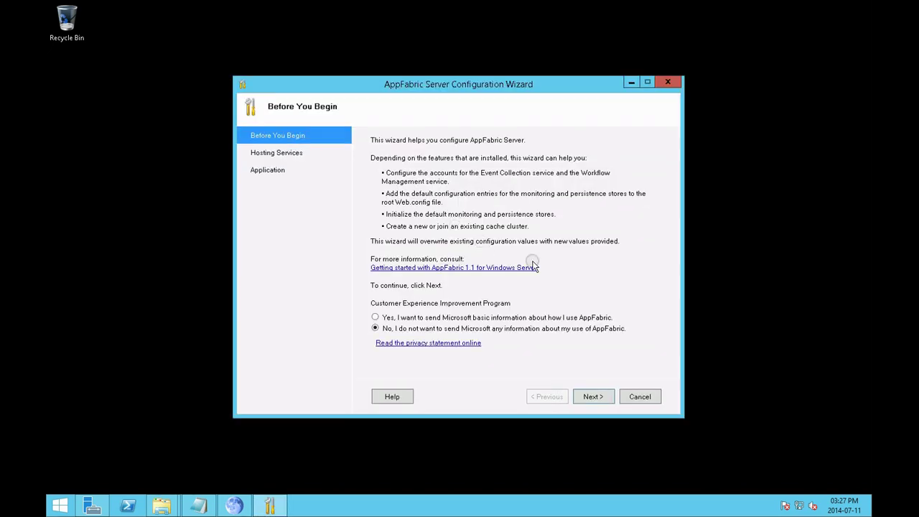
Complete the AppFabric configuration with no monitoring or persistence set, launching IIS Manager
click(593, 396)
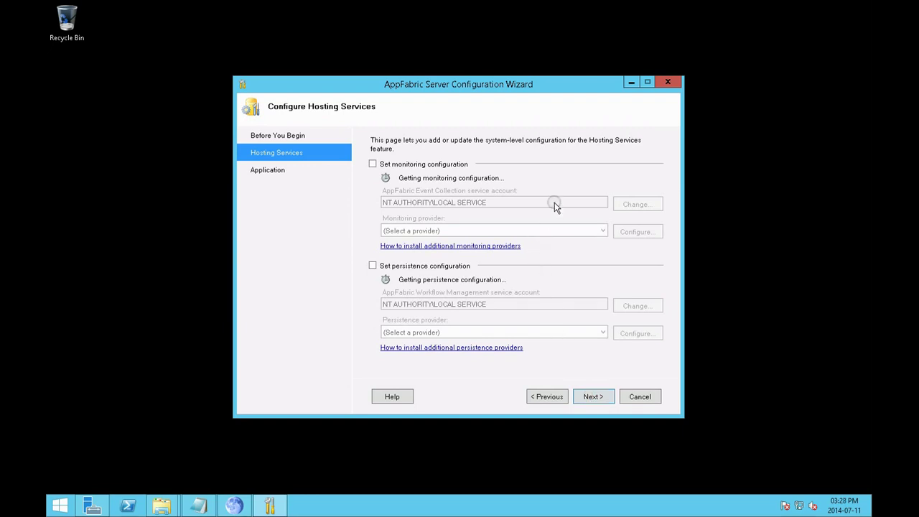
click(589, 397)
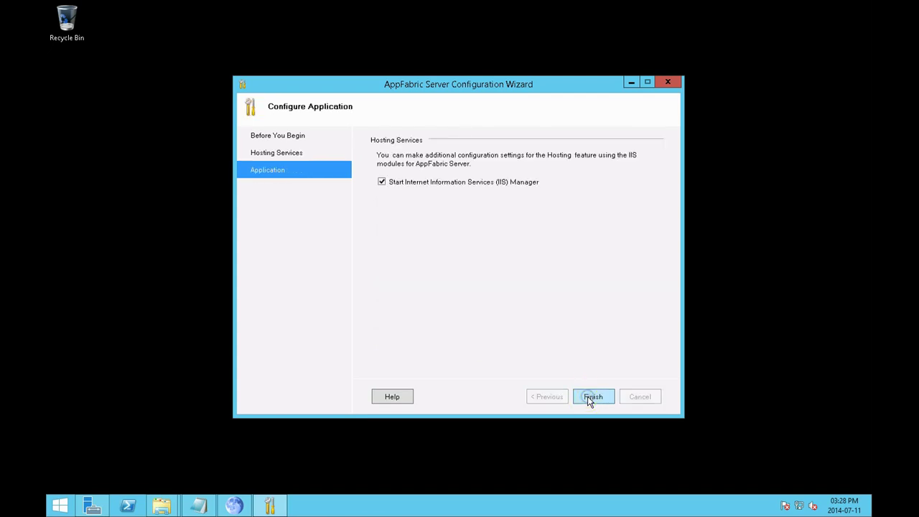
click(592, 397)
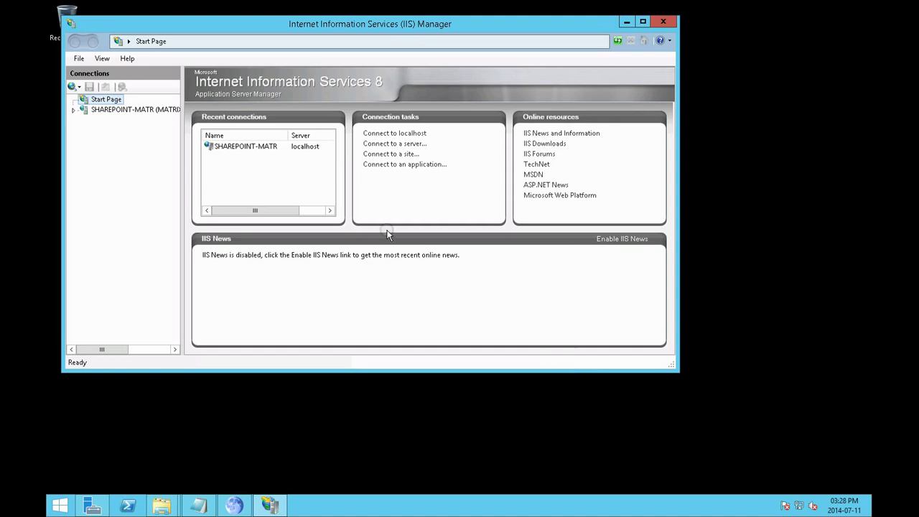
Open the local server in IIS Manager, decline Web Platform Components, and select AppFabric Dashboard
drag(410, 218, 564, 430)
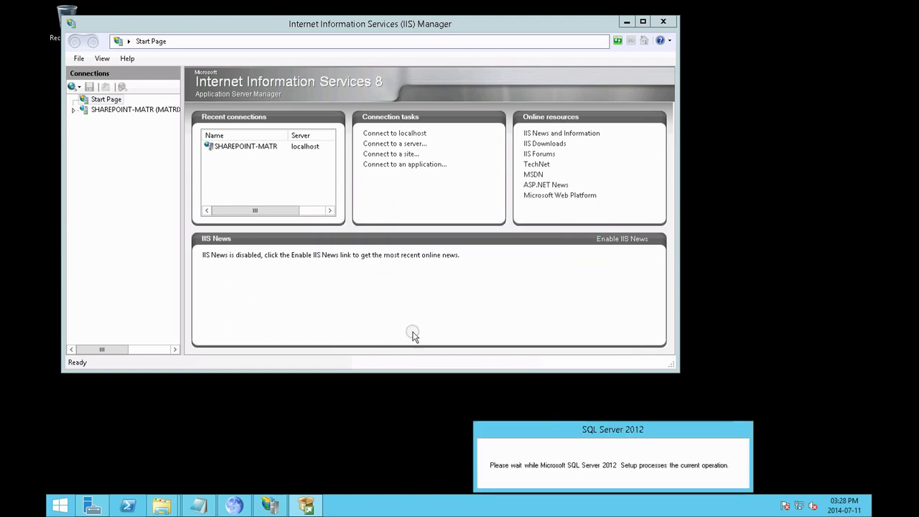
click(74, 123)
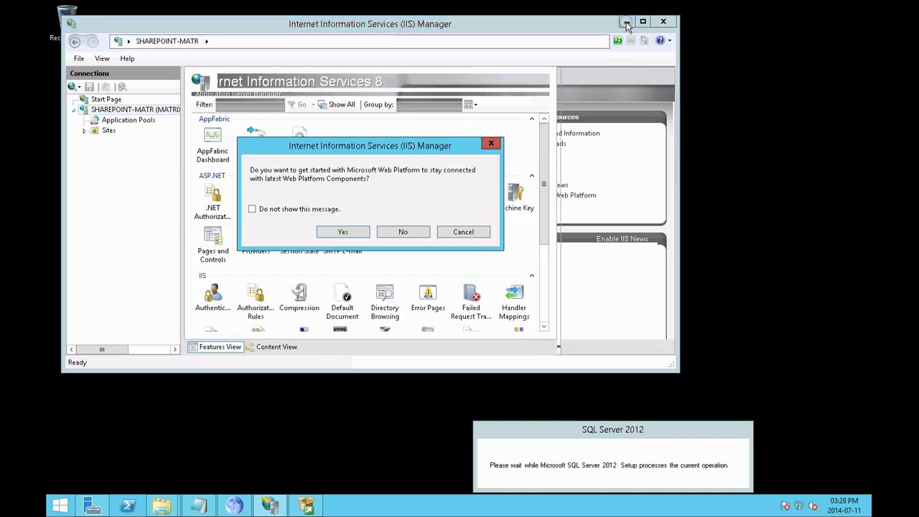
click(401, 232)
click(209, 147)
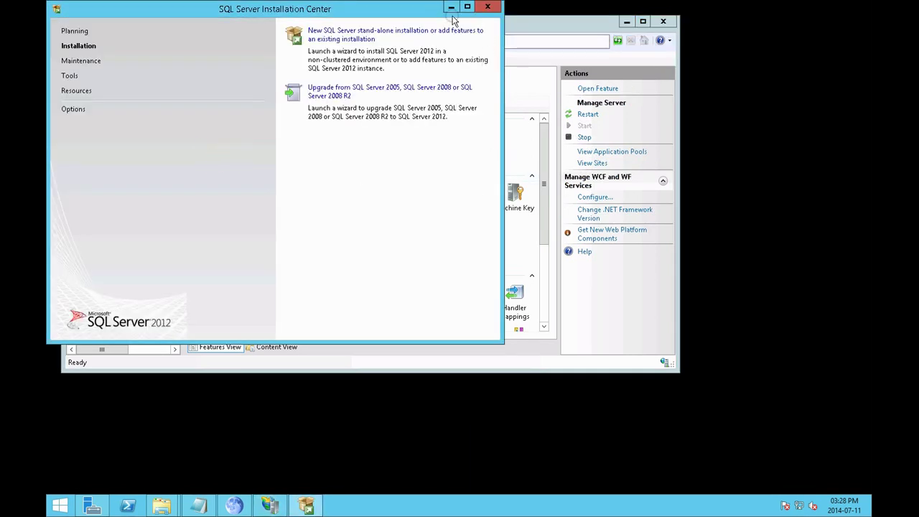
View and dismiss the AppFabric Dashboard's no-monitoring-databases error, then minimize IIS Manager
click(451, 7)
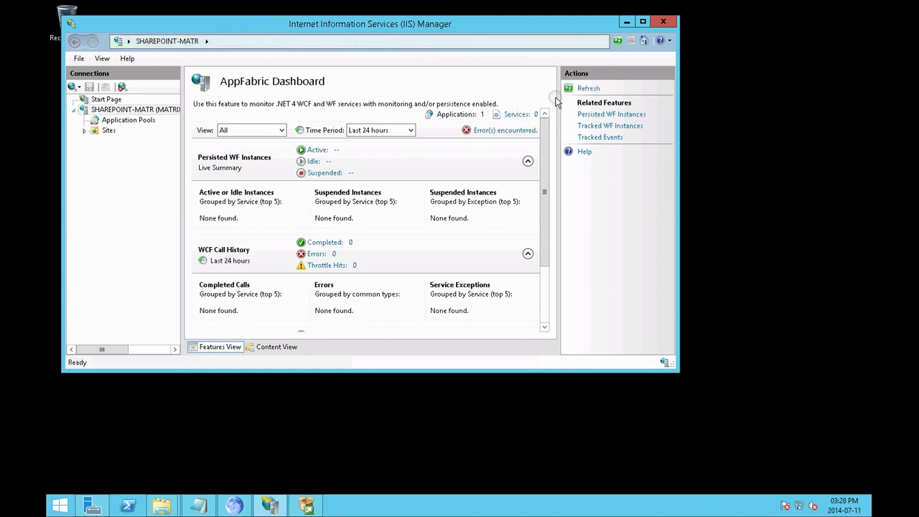
click(504, 132)
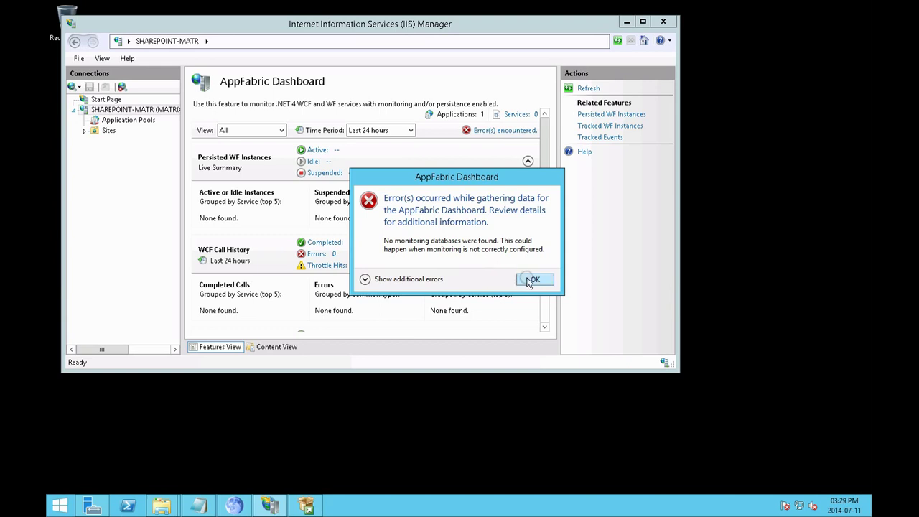
click(531, 280)
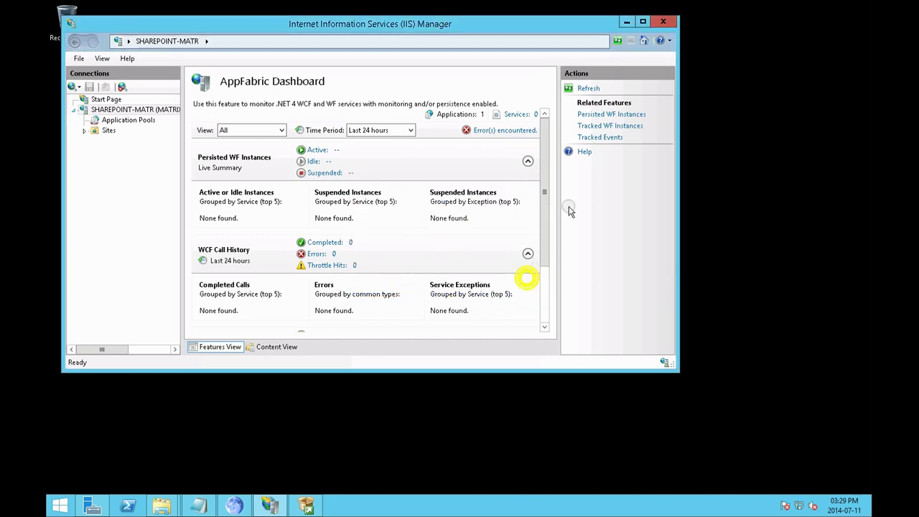
click(627, 24)
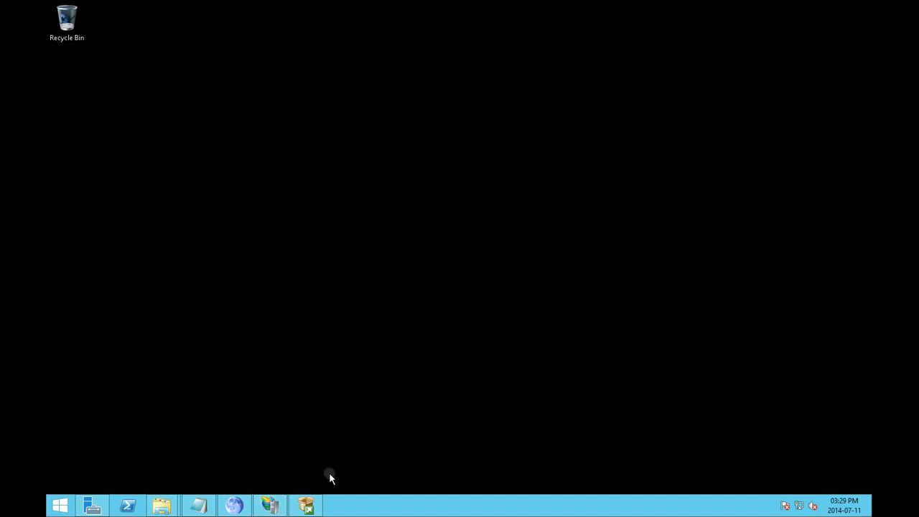
click(306, 505)
Move the SQL Server Installation Center window down and to the right
drag(332, 10, 459, 76)
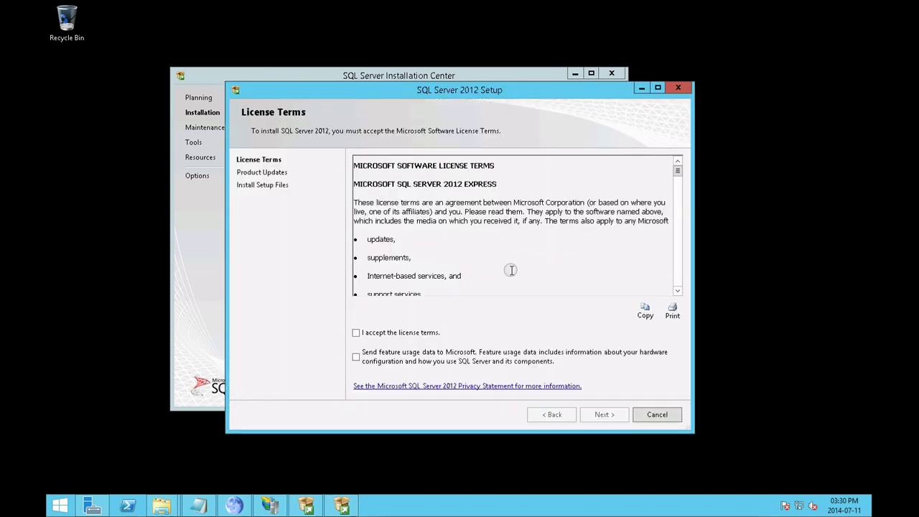
Accept the SQL Server 2012 license terms and continue with product updates included
click(356, 334)
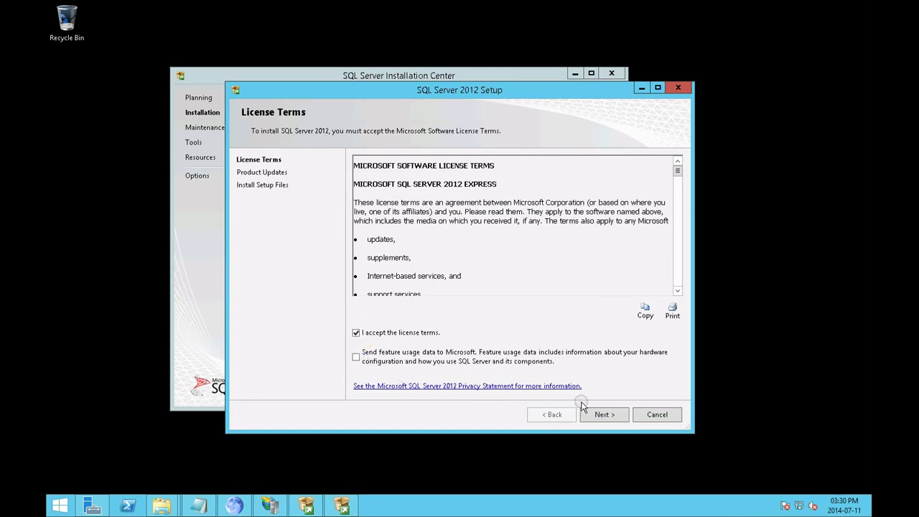
click(602, 415)
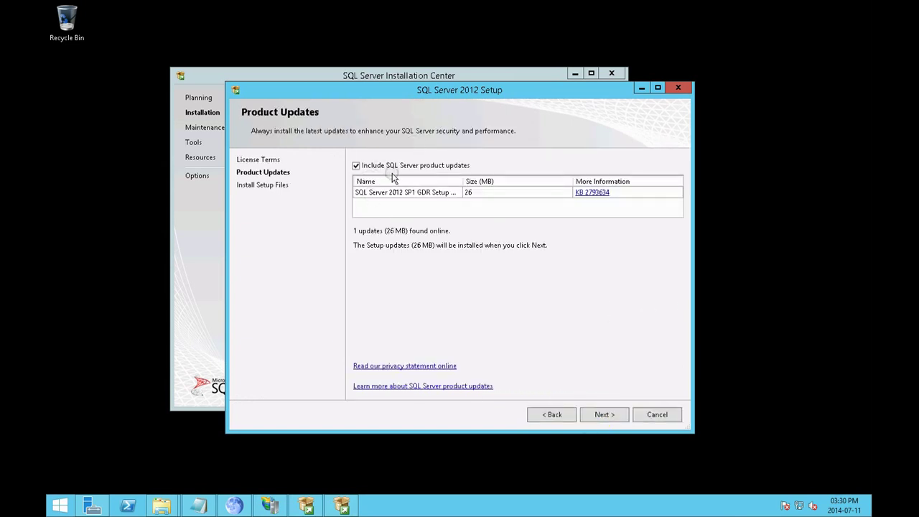
click(602, 415)
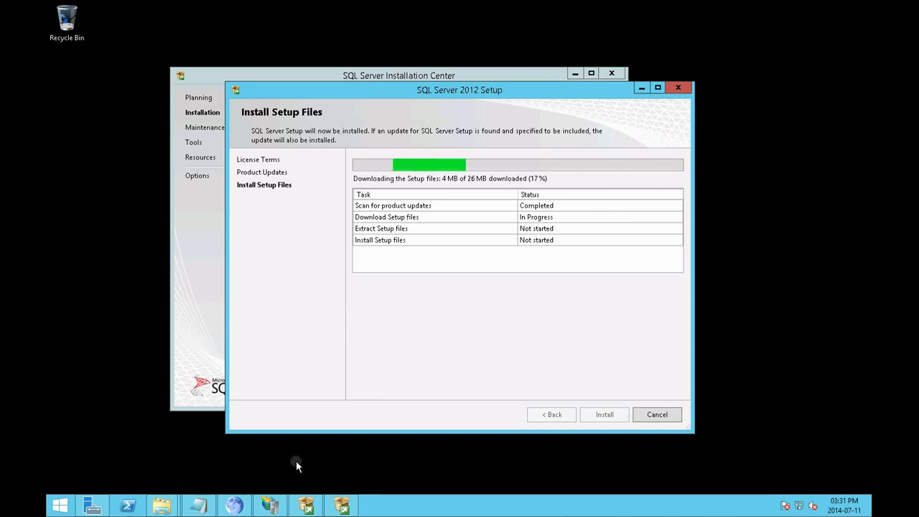
click(270, 506)
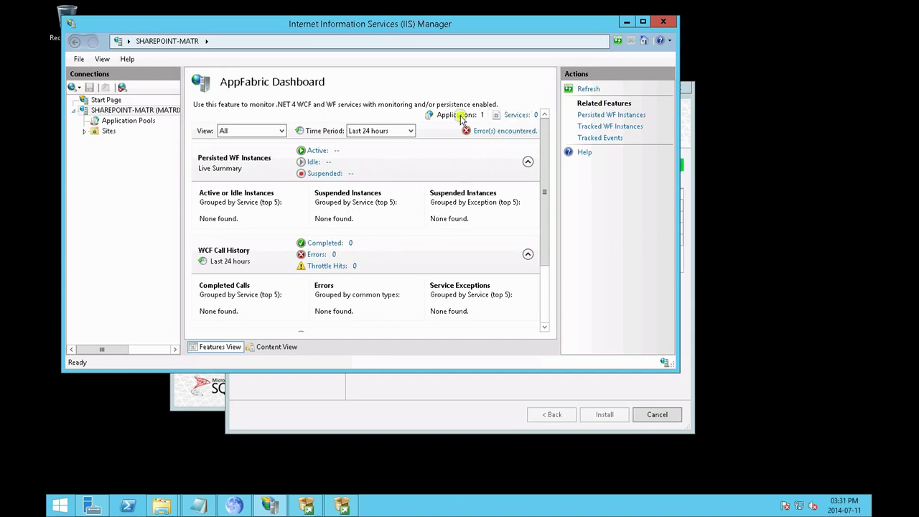
Review the AppFabric Dashboard's additional error details, dismiss them, and scroll through the dashboard
click(496, 132)
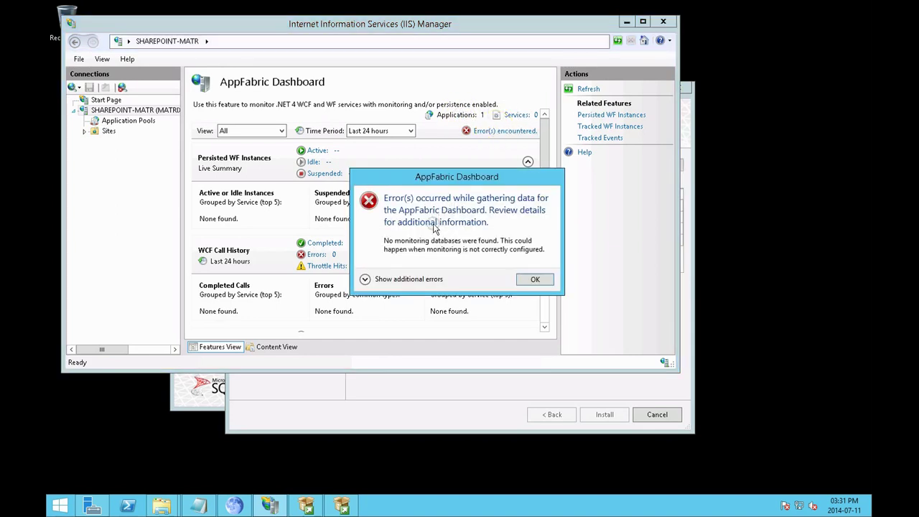
click(379, 280)
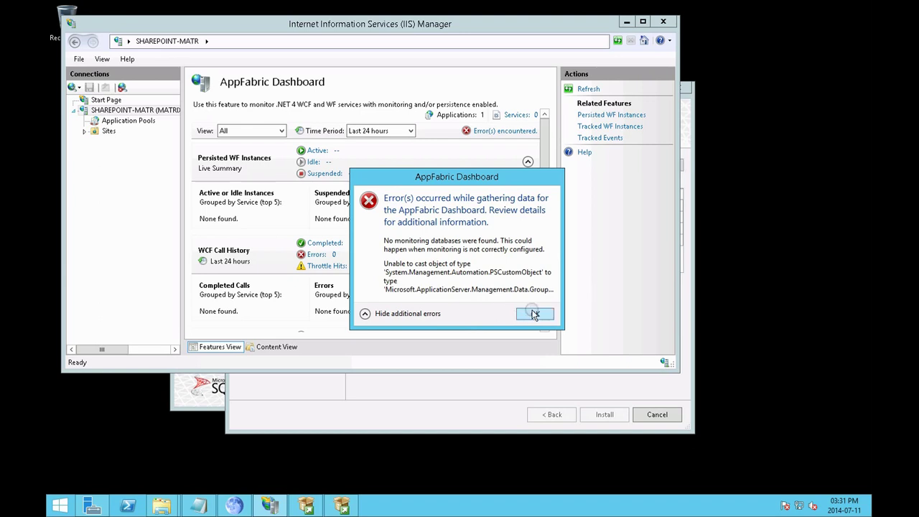
click(534, 315)
click(304, 207)
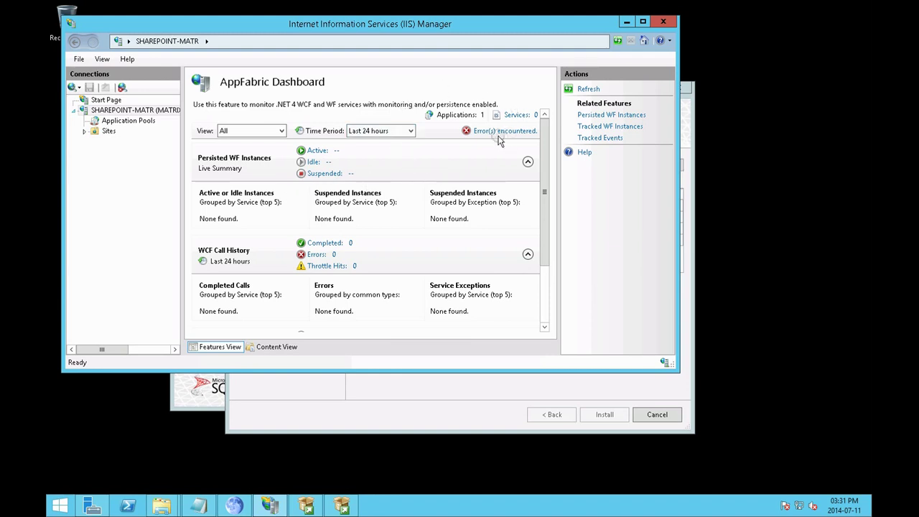
drag(546, 167, 547, 245)
mouse_move(544, 289)
mouse_down()
mouse_move(544, 115)
mouse_move(543, 280)
mouse_up()
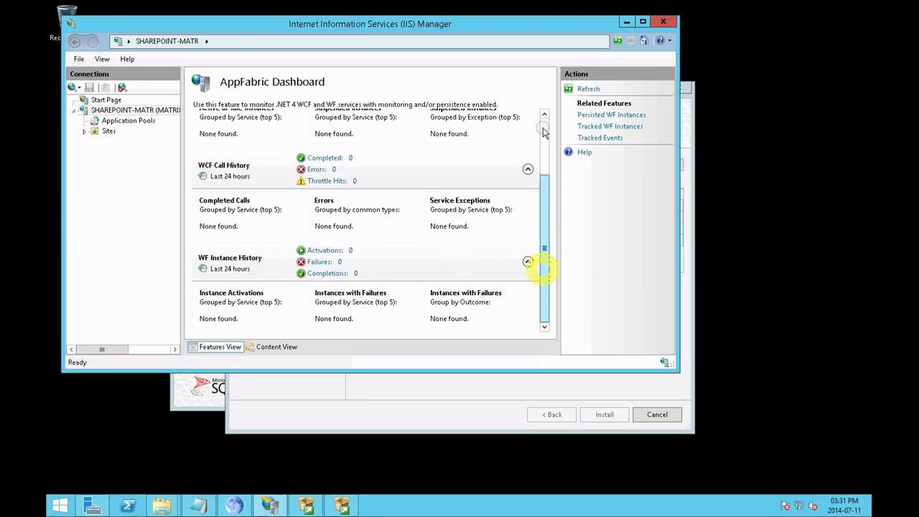
scroll(503, 230, up, 3)
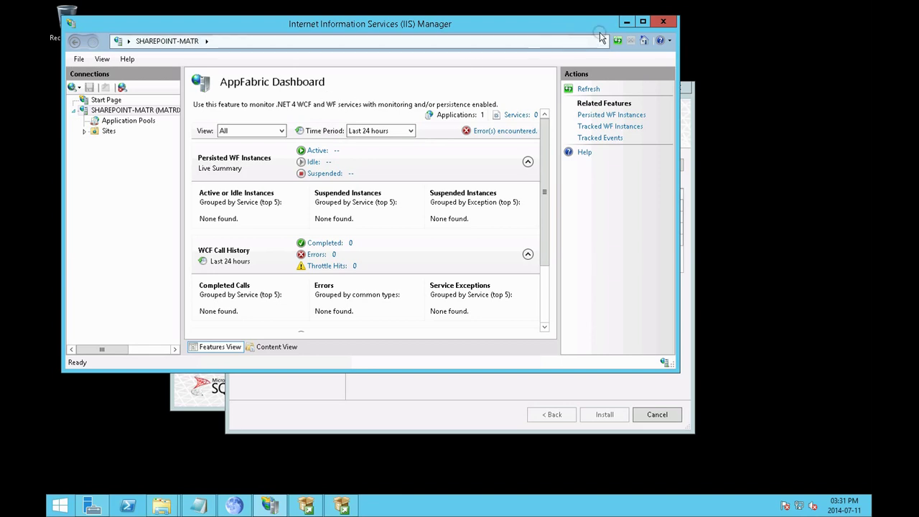
Close IIS Manager and move the SQL Server setup window up and right
click(666, 22)
click(531, 91)
drag(533, 91, 590, 35)
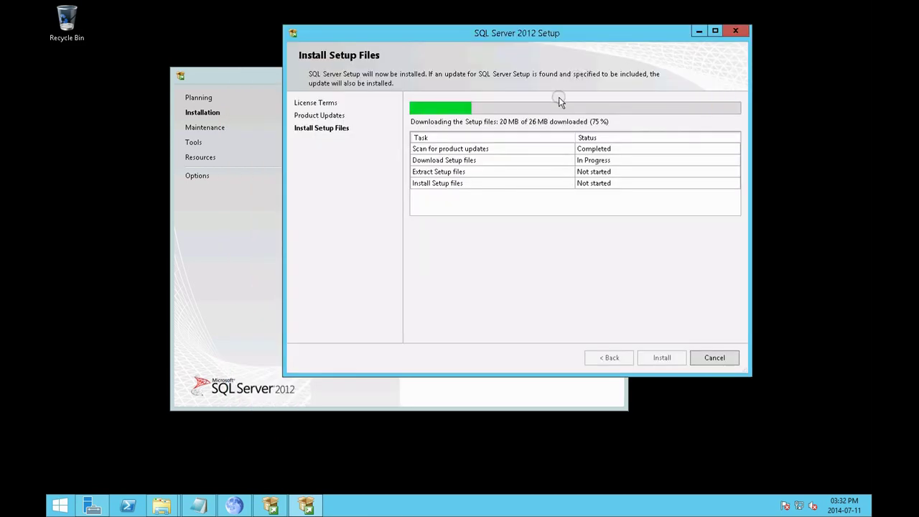
Wait on the Install Setup Files page until the 26 MB update finishes downloading
click(448, 241)
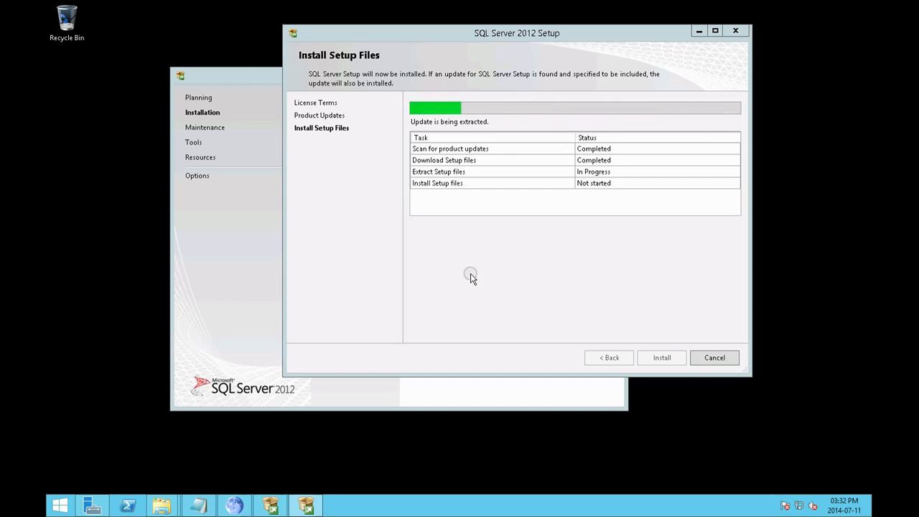
Put Installation Center on the left and the setup window on the right, with setup in front
drag(465, 36, 545, 58)
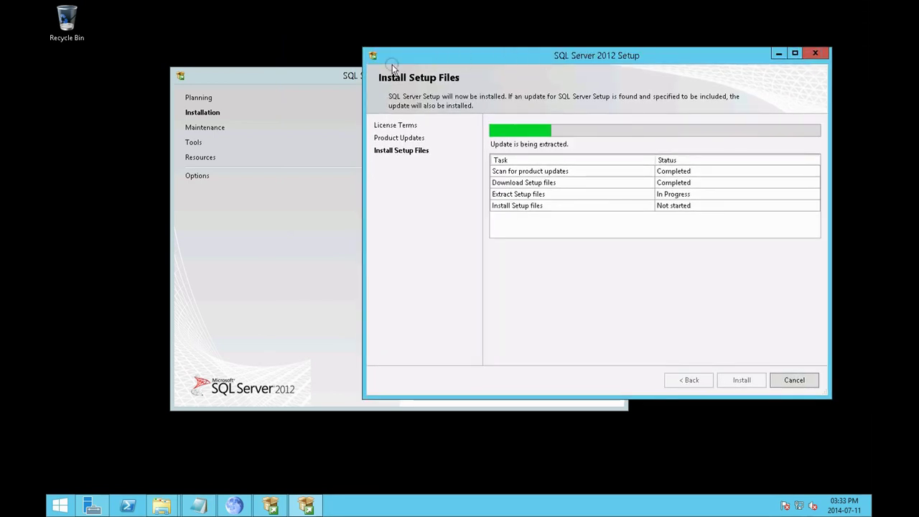
drag(308, 76, 244, 61)
click(616, 287)
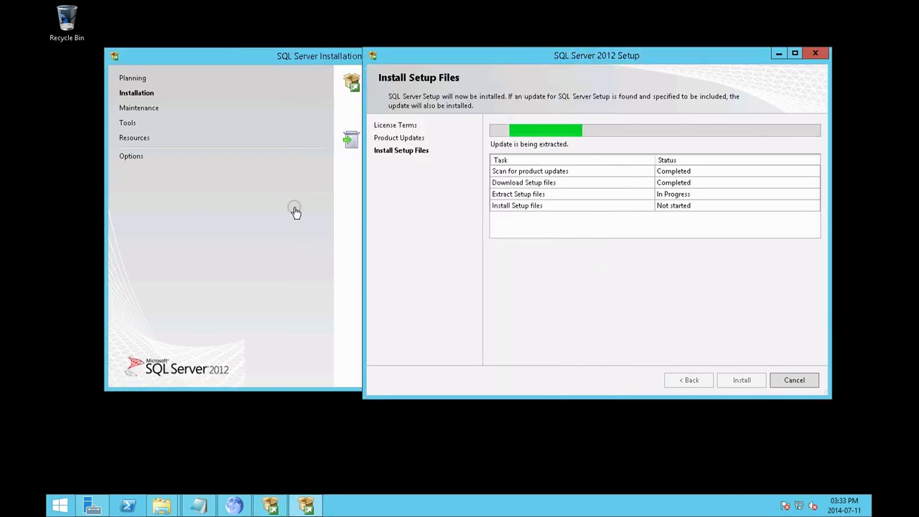
click(280, 66)
drag(269, 64, 265, 64)
click(620, 280)
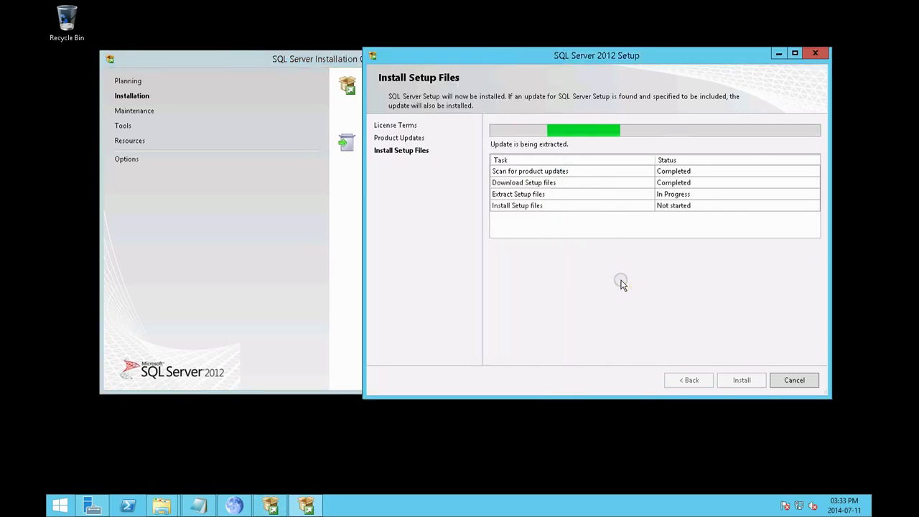
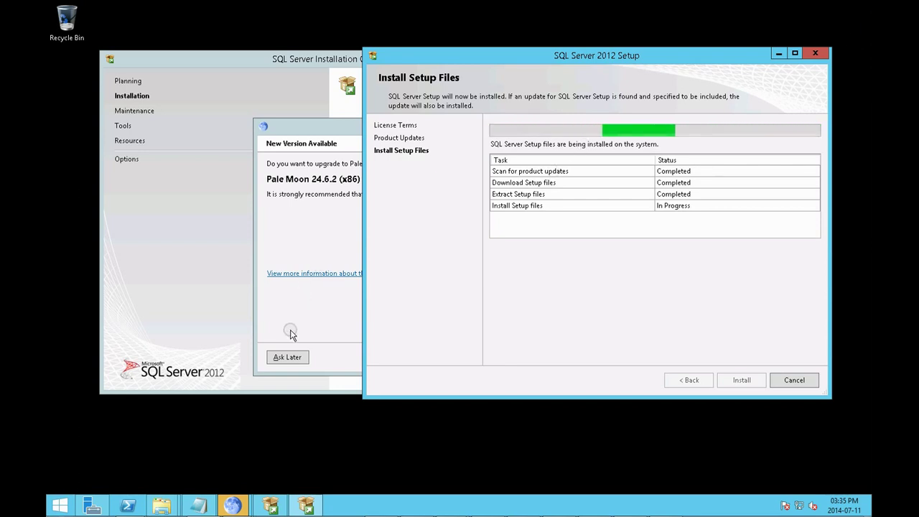
Postpone the Pale Moon update with Ask Later while SQL Server setup installs its files
click(290, 355)
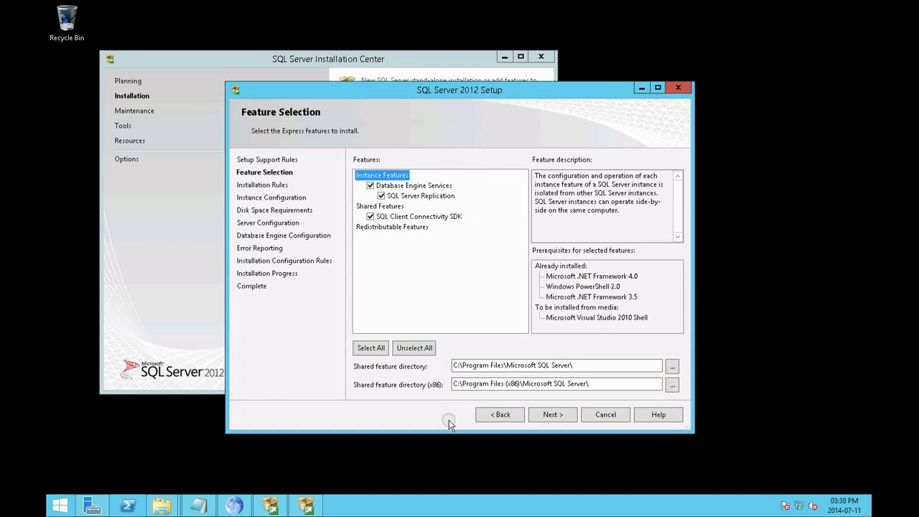
Accept the selected features, then set named instance 'sharepoint' with instance ID 'SHAREPOINT'
click(563, 419)
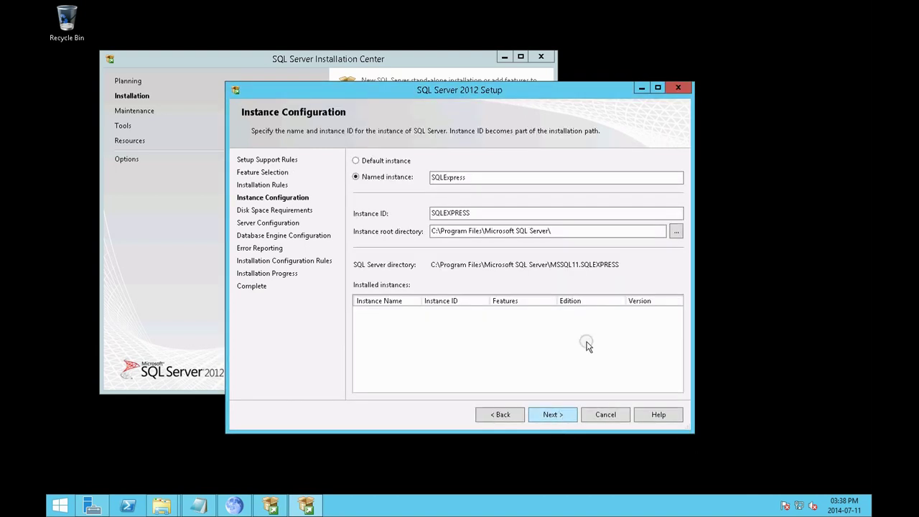
drag(480, 179, 368, 178)
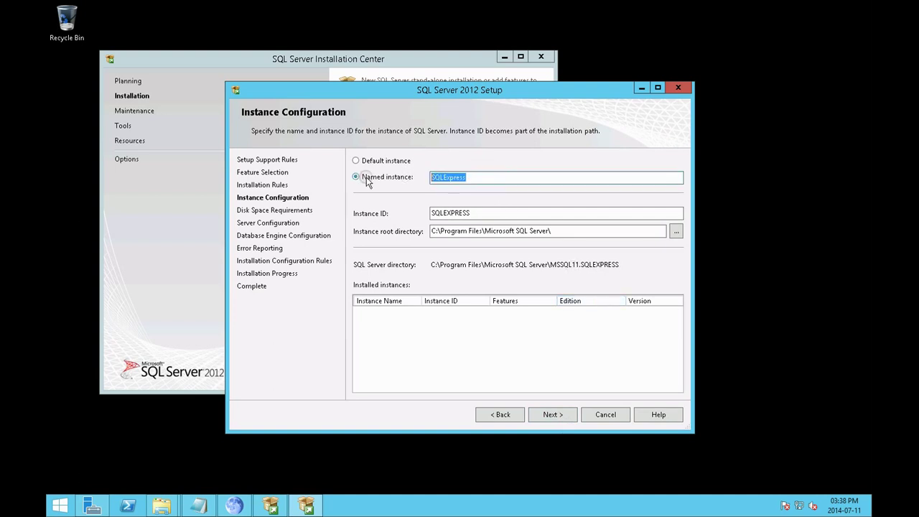
text(sharepoint)
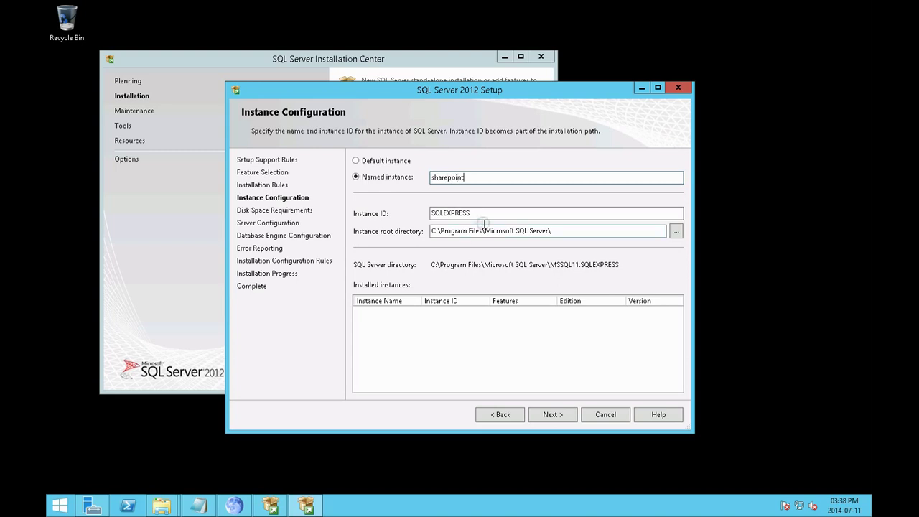
double_click(488, 213)
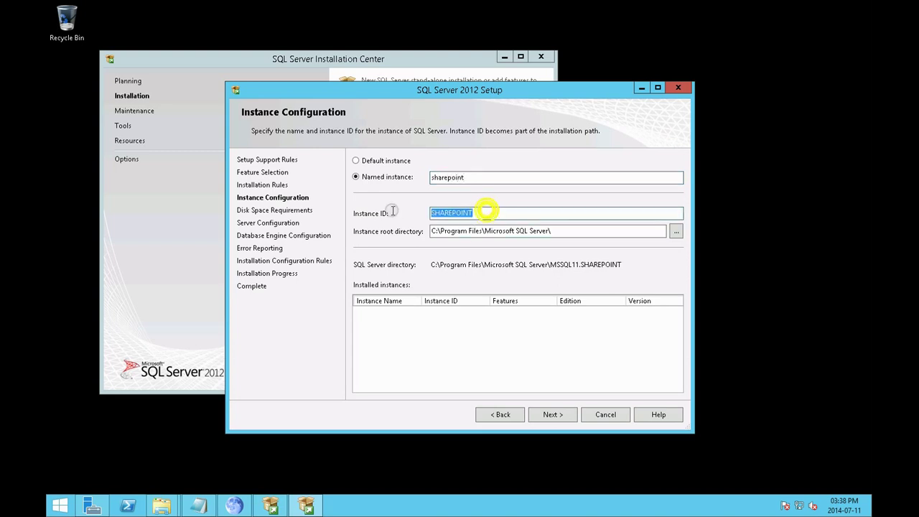
text(S)
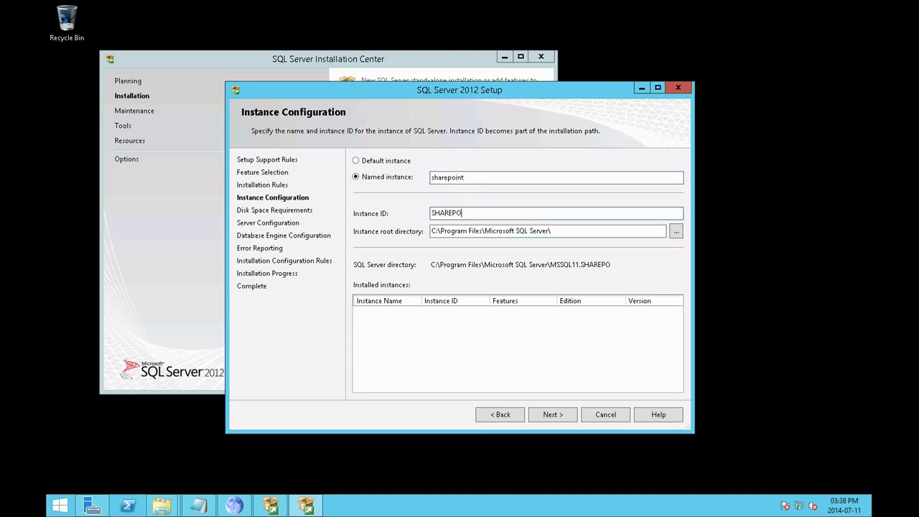
click(555, 416)
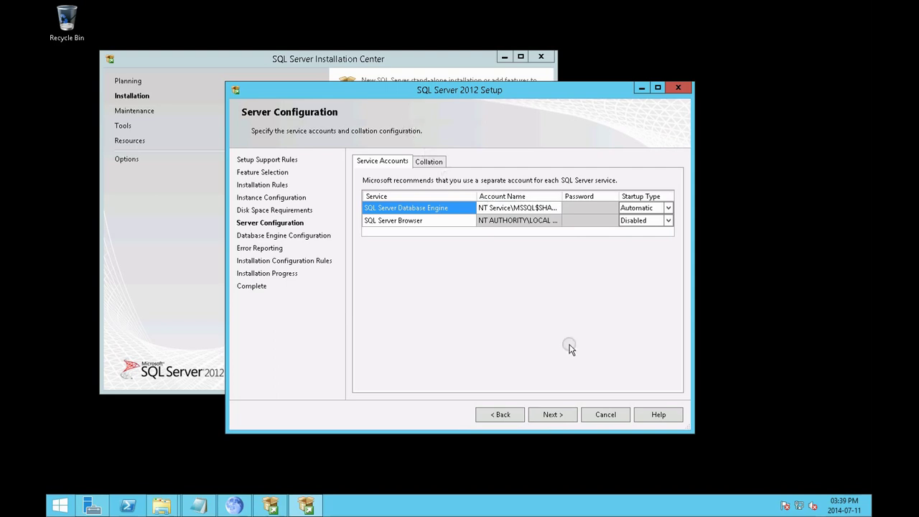
Keep the default service accounts and Windows authentication database engine settings
click(561, 414)
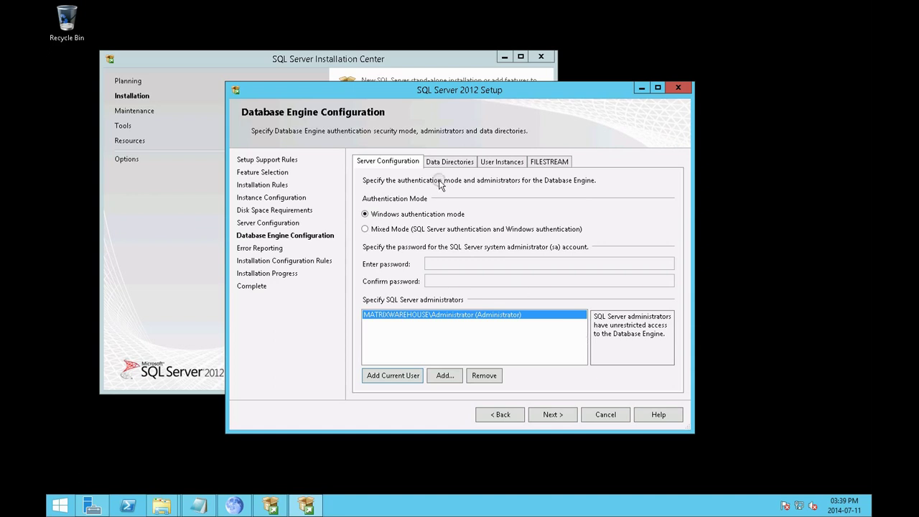
click(566, 415)
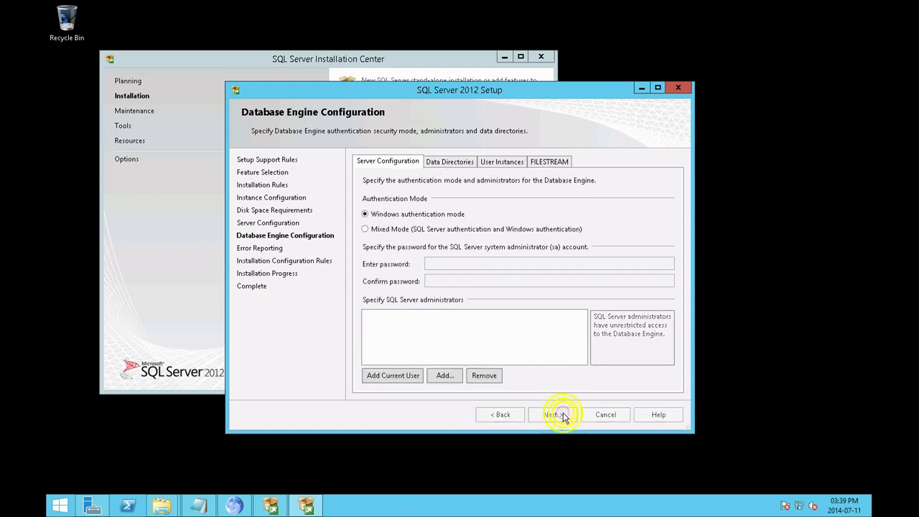
Pass Error Reporting, let the SQL Server installation succeed, and close the wizard
click(563, 415)
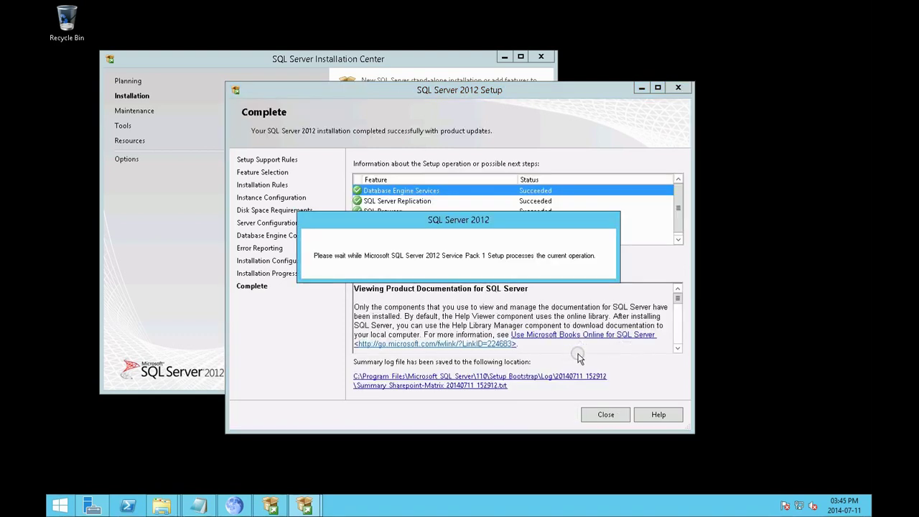
scroll(675, 208, down, 1)
scroll(637, 226, up, 1)
click(611, 414)
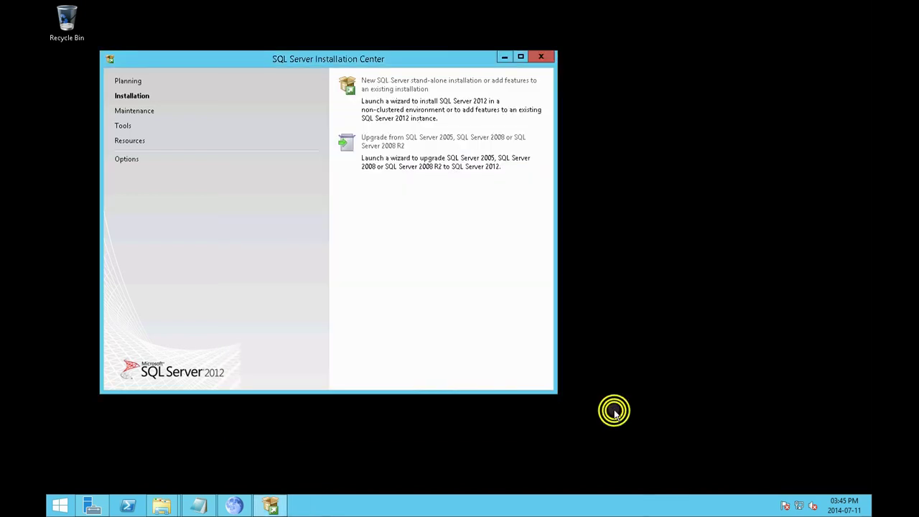
Close Installation Center and open DVD Drive (E:) from This PC, selecting its setup program
click(546, 56)
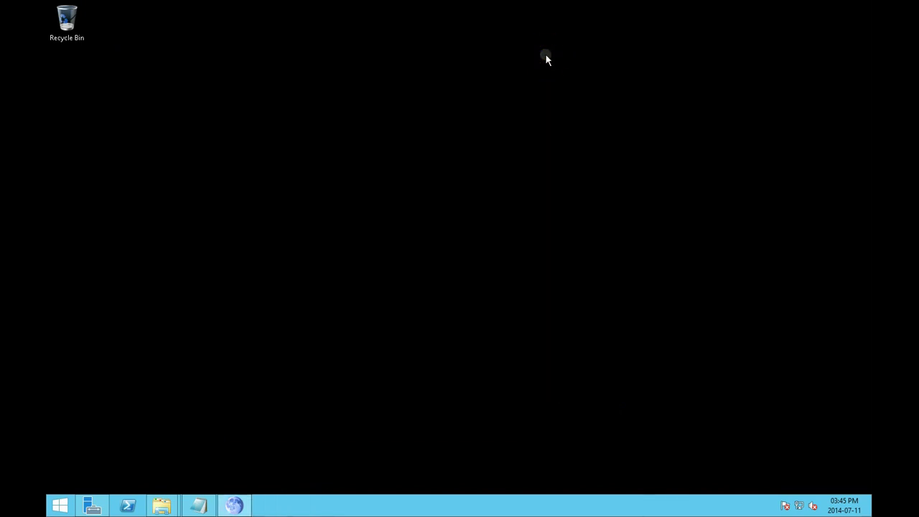
mouse_move(165, 505)
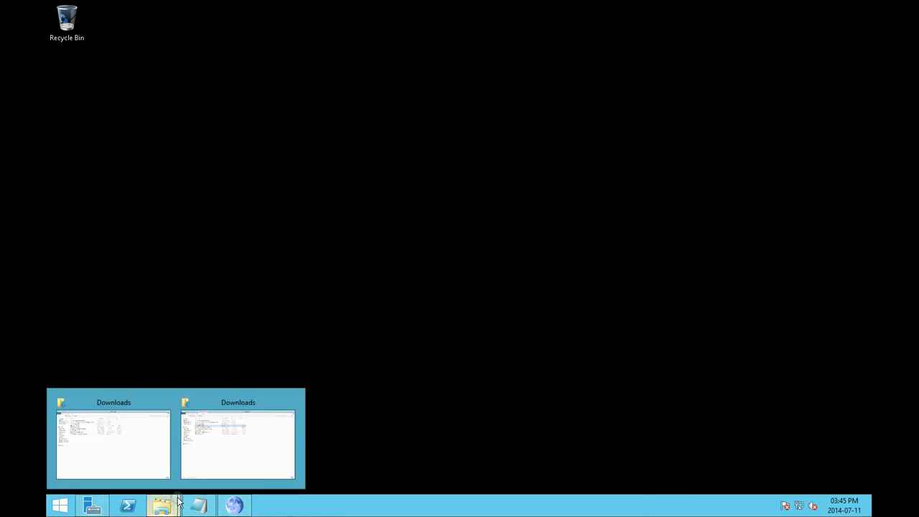
click(216, 454)
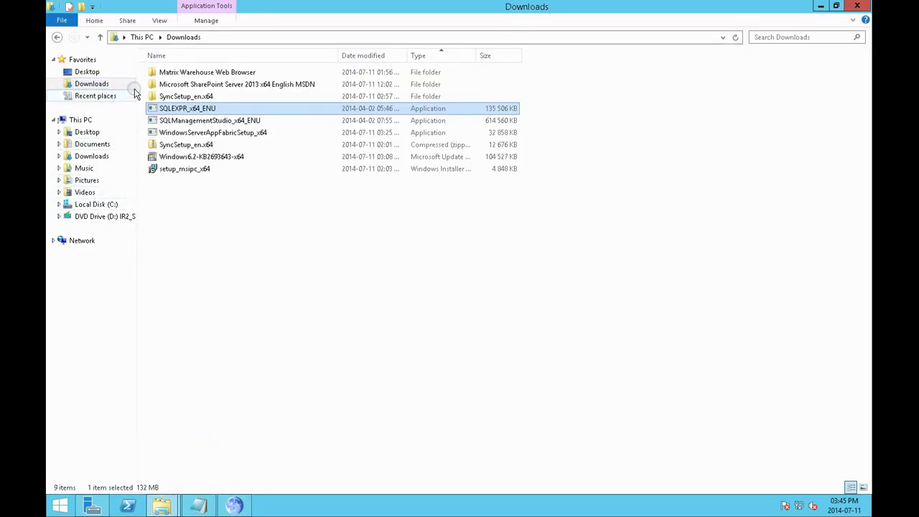
click(80, 120)
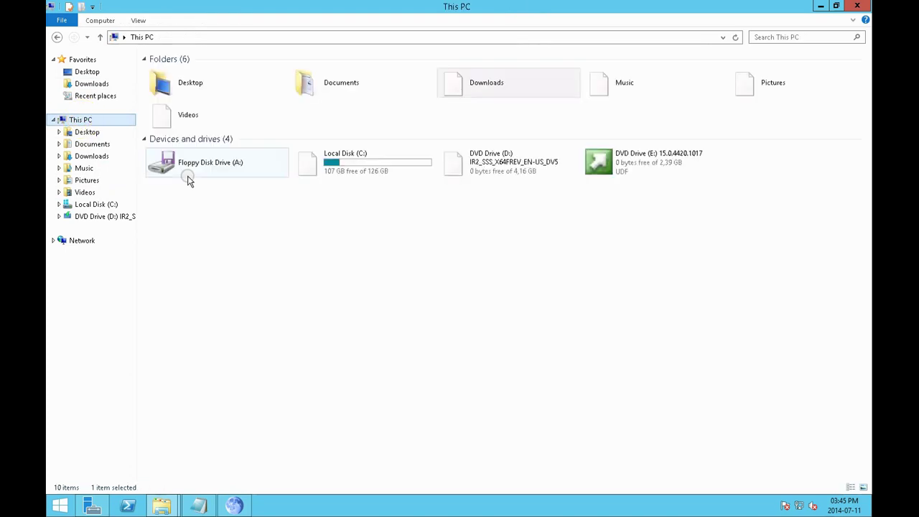
double_click(631, 160)
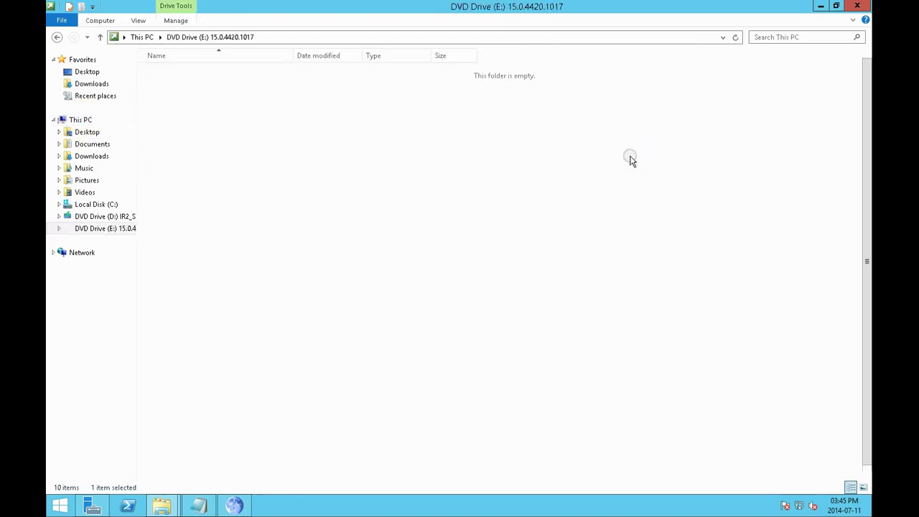
click(170, 460)
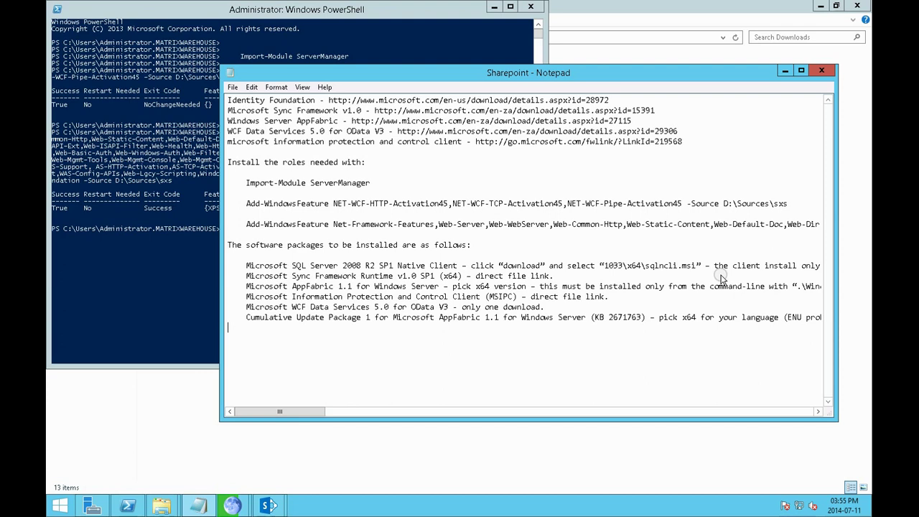
Copy the Import-Module and two Add-WindowsFeature commands from the Sharepoint notes
click(710, 165)
drag(227, 162, 741, 233)
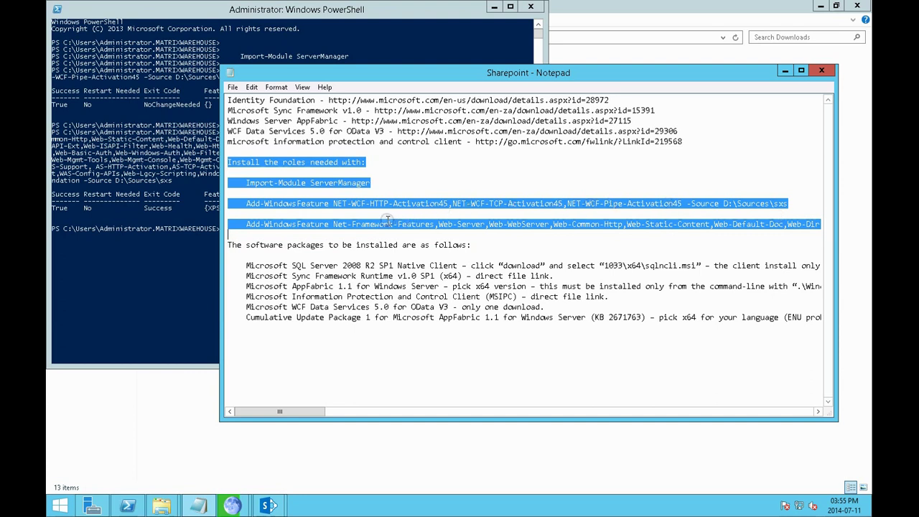
click(248, 175)
drag(247, 181, 727, 233)
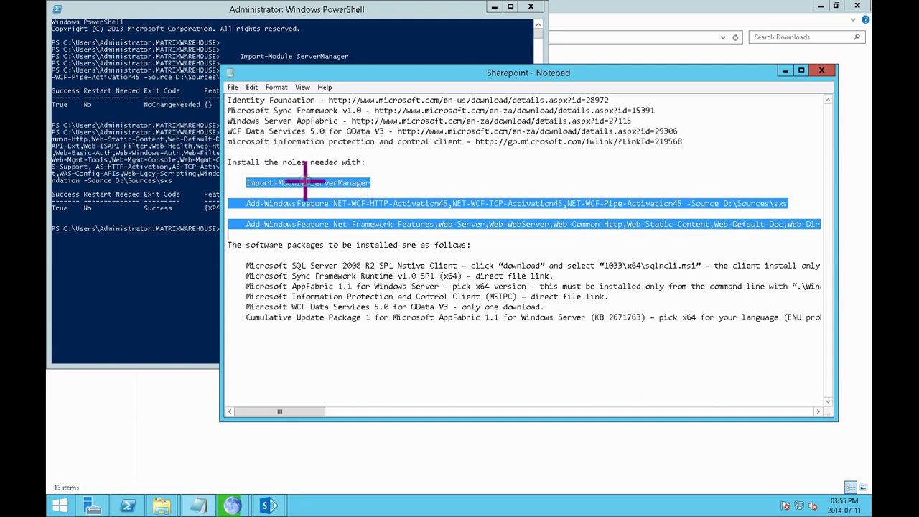
right_click(305, 182)
click(332, 213)
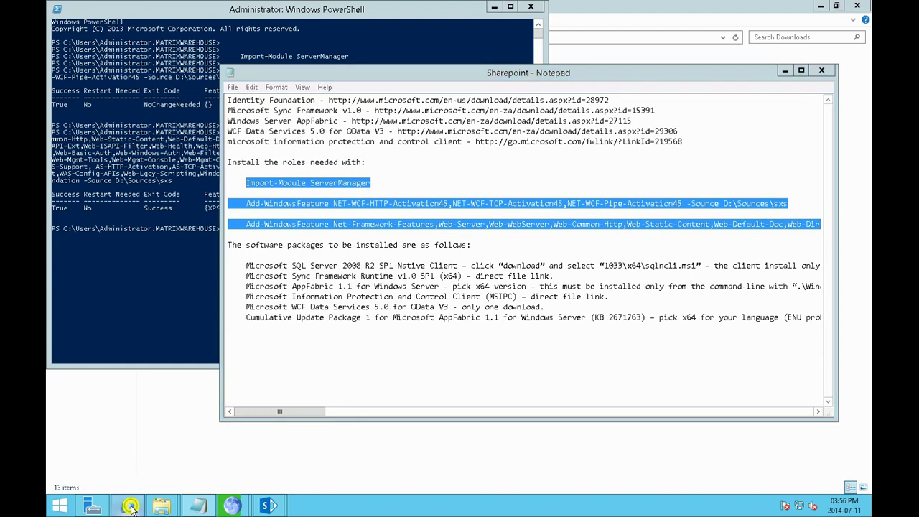
Check PowerShell's role install output, then bring up the browser's downloads list
click(127, 506)
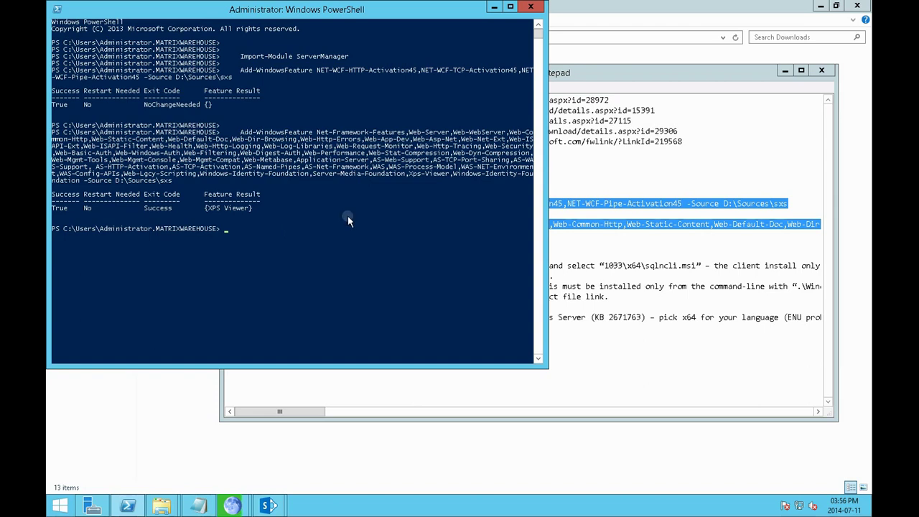
click(625, 184)
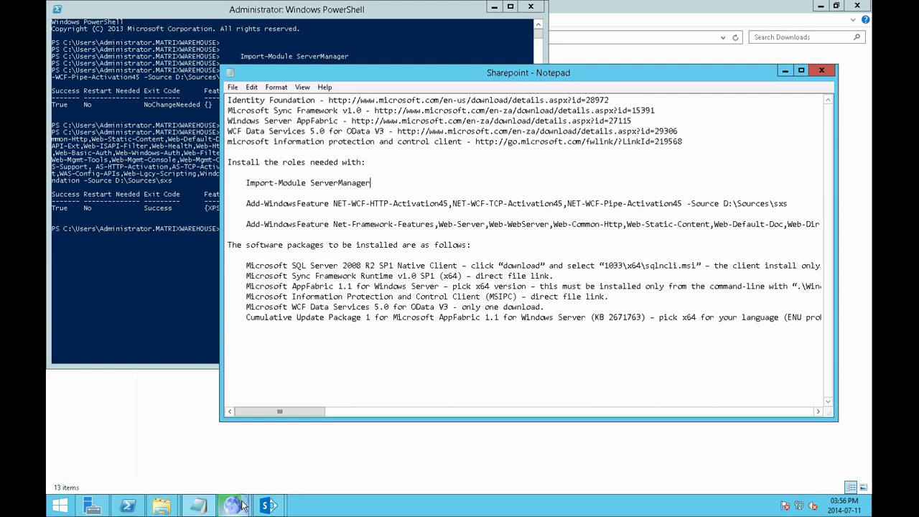
mouse_move(232, 507)
click(302, 453)
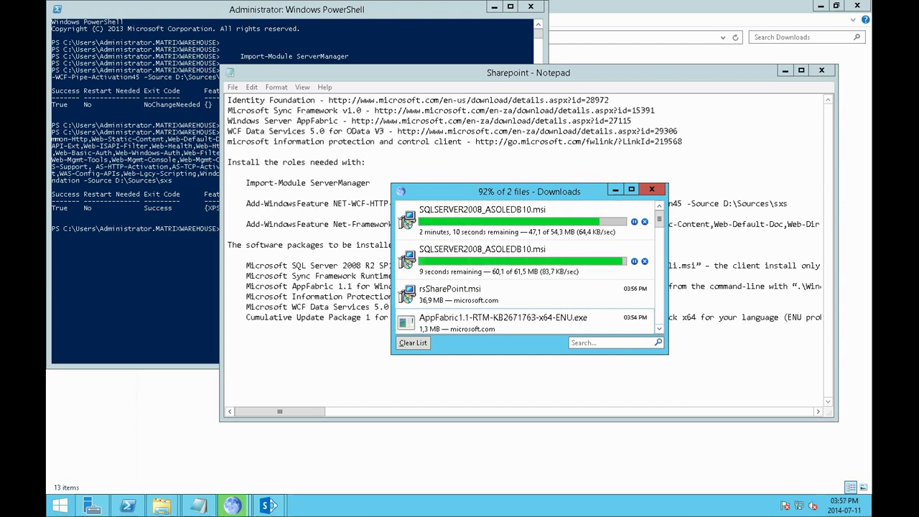
Check rsSharePoint.msi and SQLSERVER2008_ASOLEDB10.msi downloads until both complete
click(599, 289)
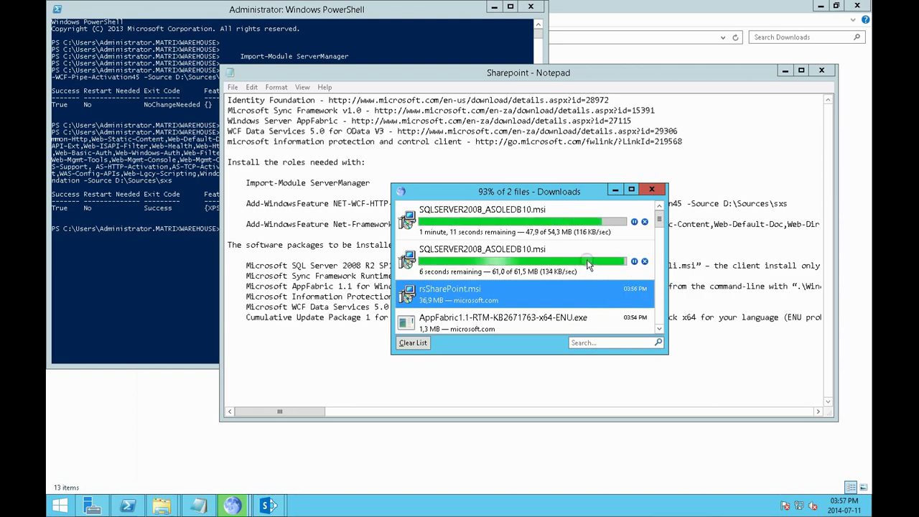
click(573, 226)
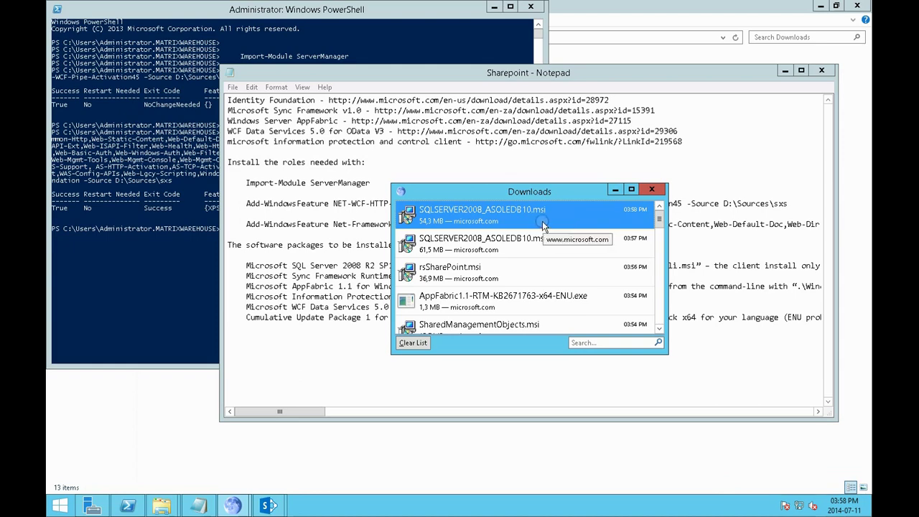
Open the Downloads\sql folder and try the CmdLnUtils installer, dismissing its error
mouse_move(161, 506)
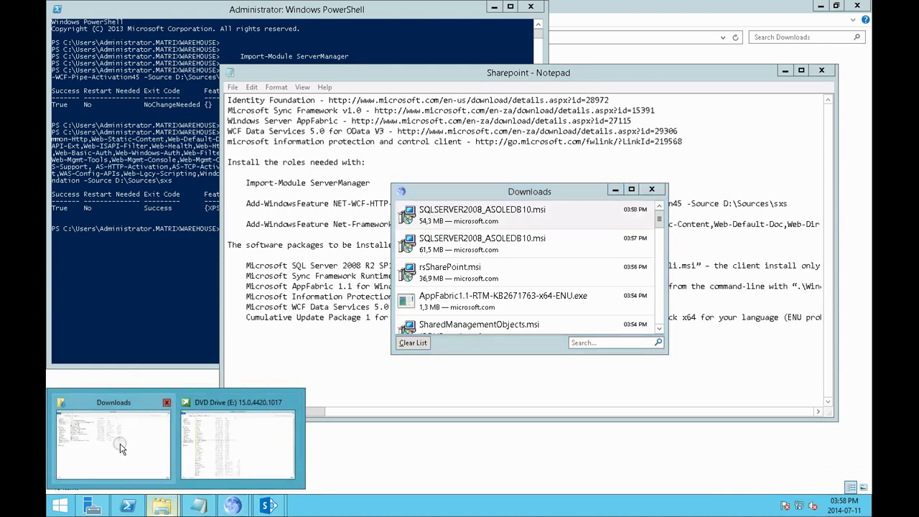
click(119, 442)
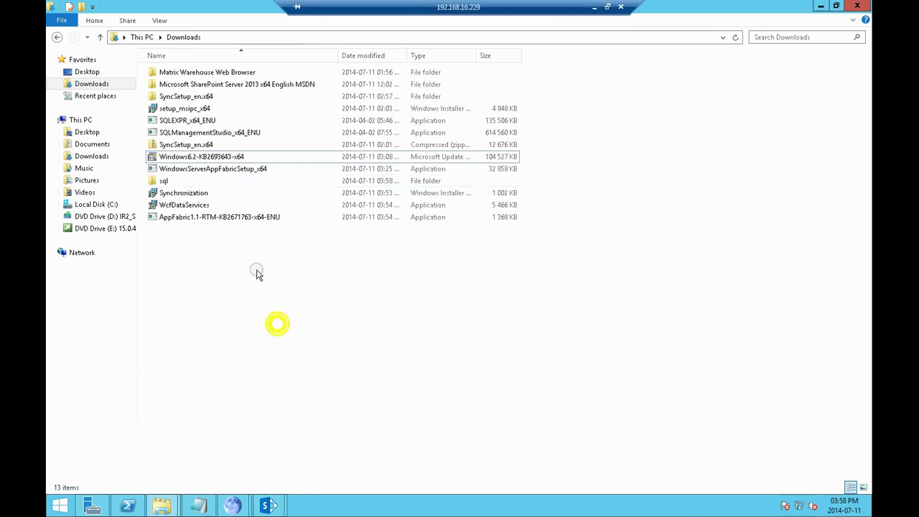
double_click(177, 182)
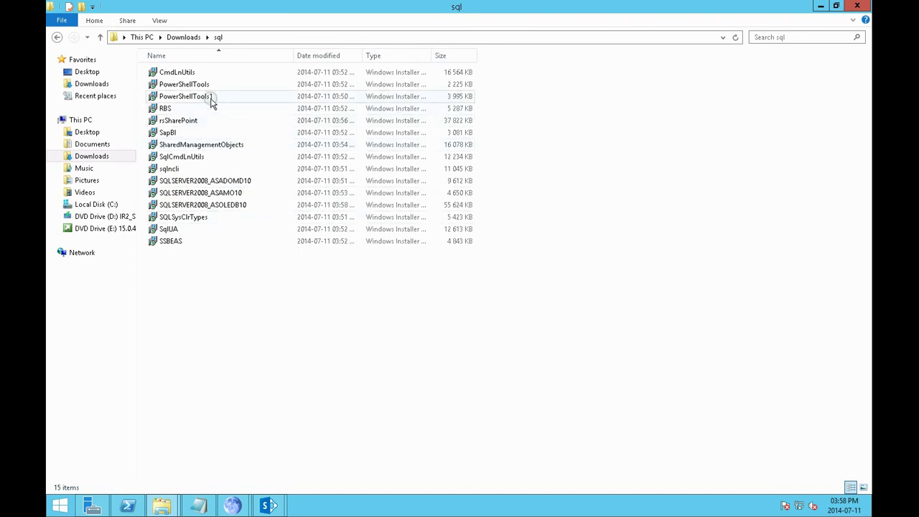
double_click(208, 72)
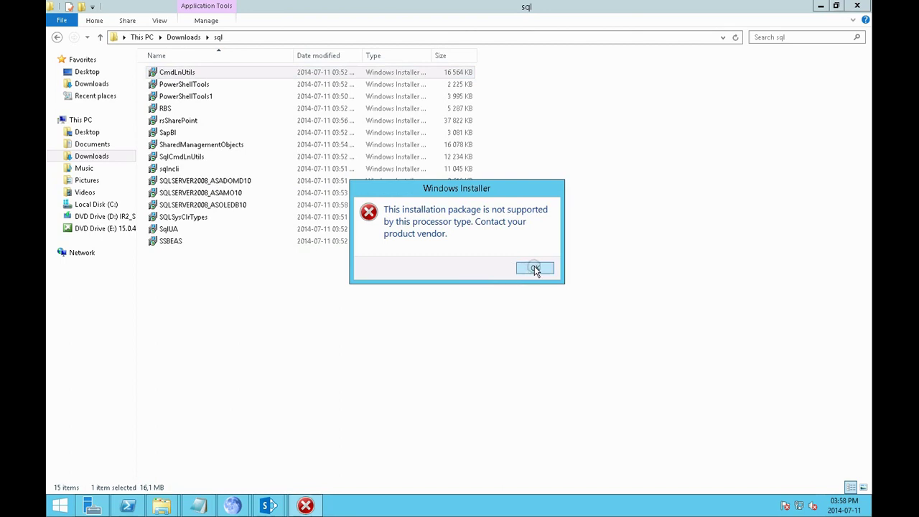
click(535, 268)
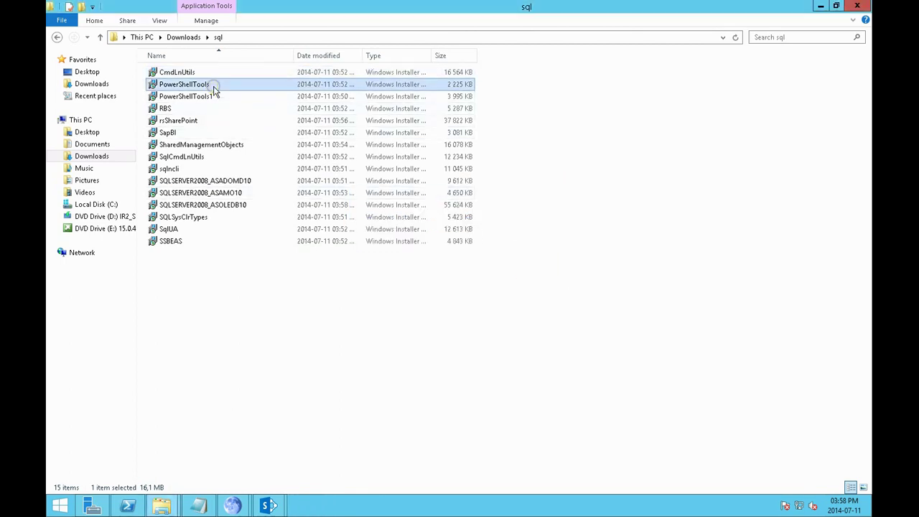
Try the PowerShellTools and PowerShellTools1 installers, dismissing the prerequisite and processor-type errors
double_click(211, 84)
click(463, 298)
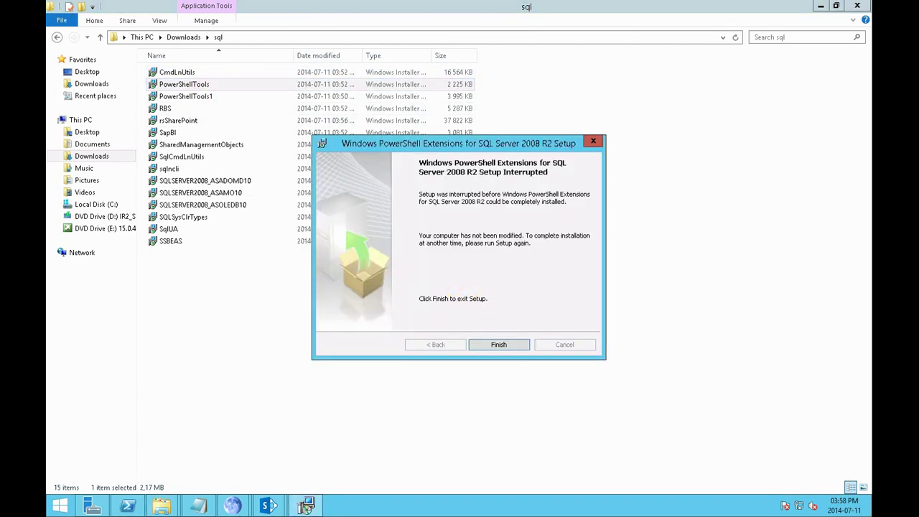
click(498, 345)
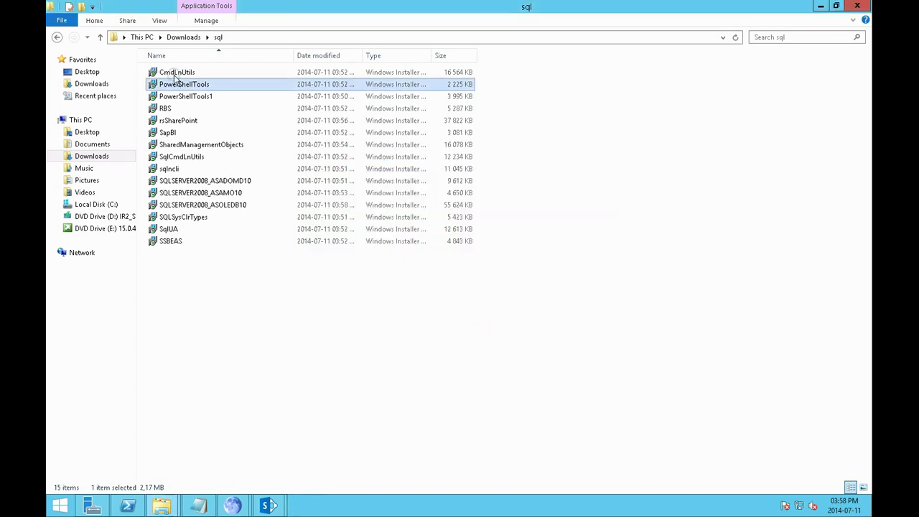
double_click(181, 98)
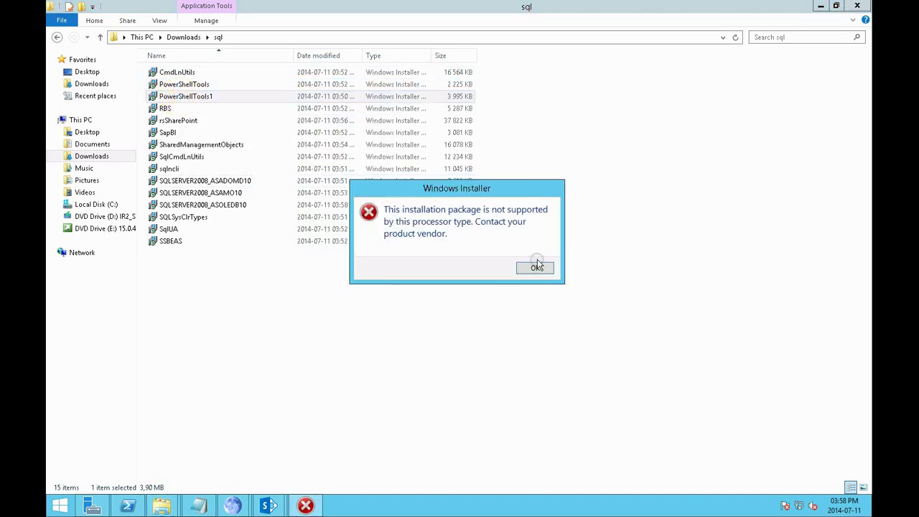
click(530, 267)
Launch the RBS installer, accept the licence, and keep default registration and features
double_click(179, 108)
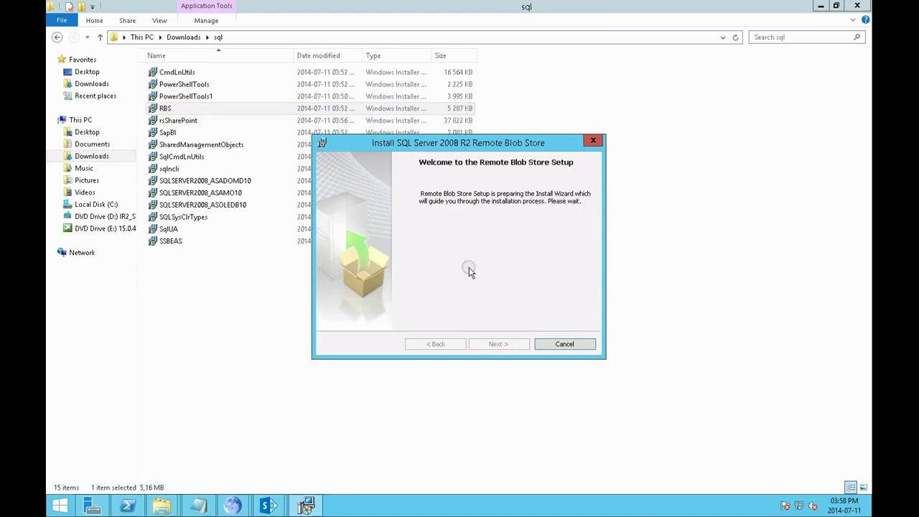
click(499, 345)
click(438, 293)
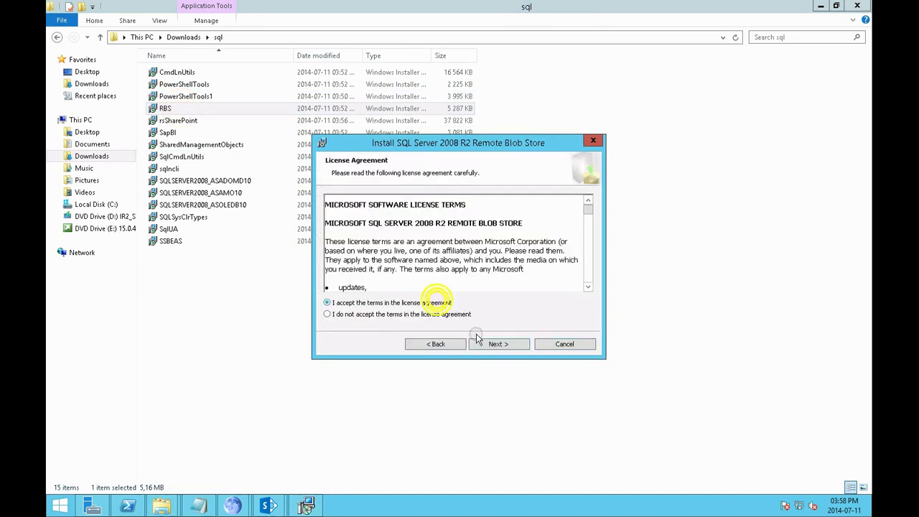
click(493, 345)
click(492, 344)
click(493, 345)
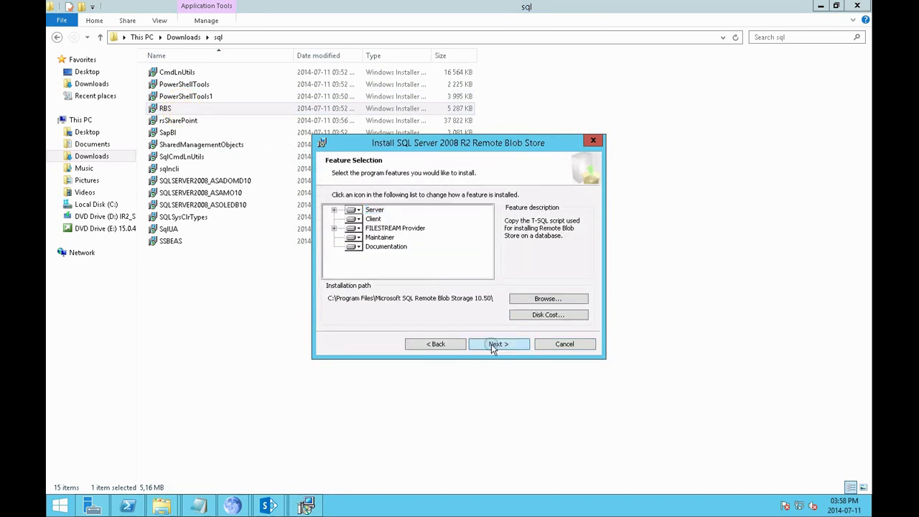
Keep default database, FILESTREAM, blob store and maintainer task settings, then install
click(493, 345)
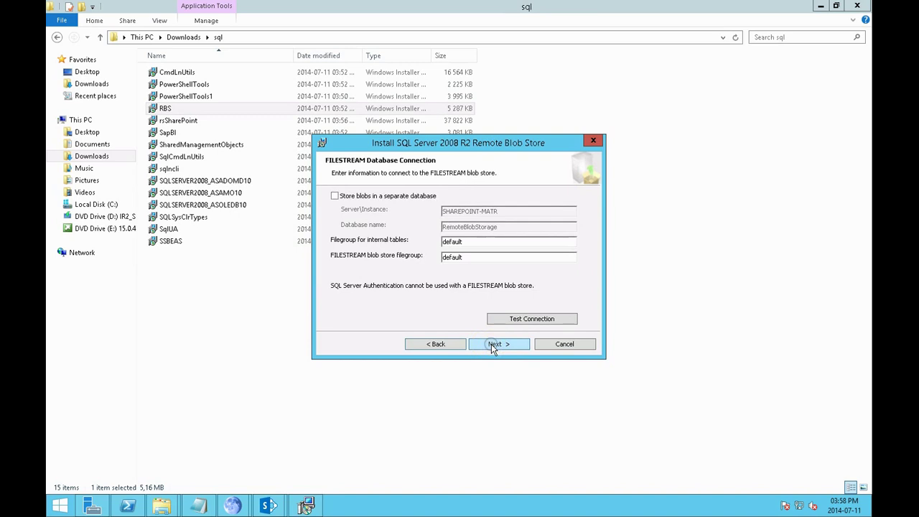
click(491, 344)
click(492, 344)
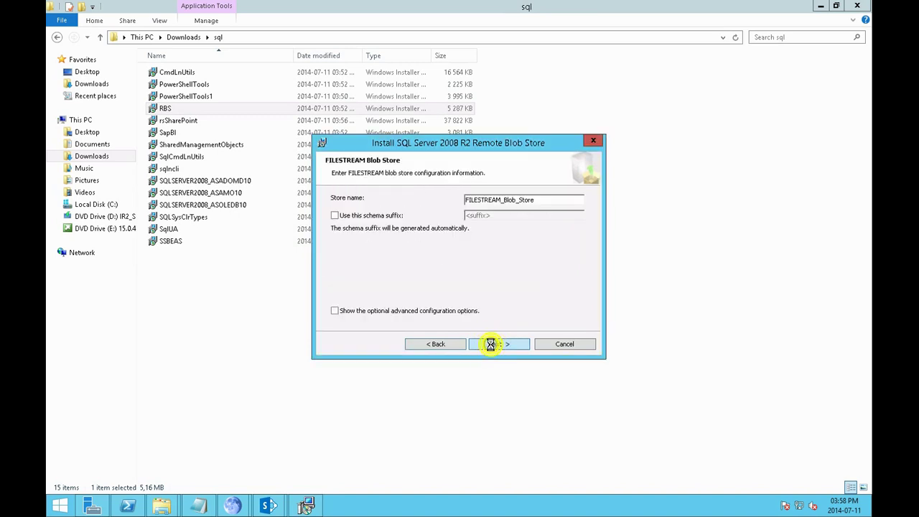
click(492, 346)
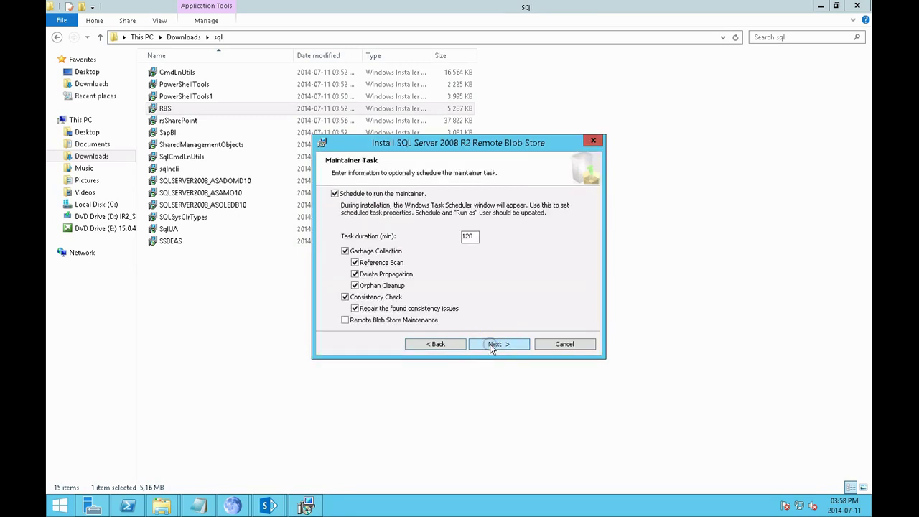
click(492, 345)
click(491, 345)
click(492, 345)
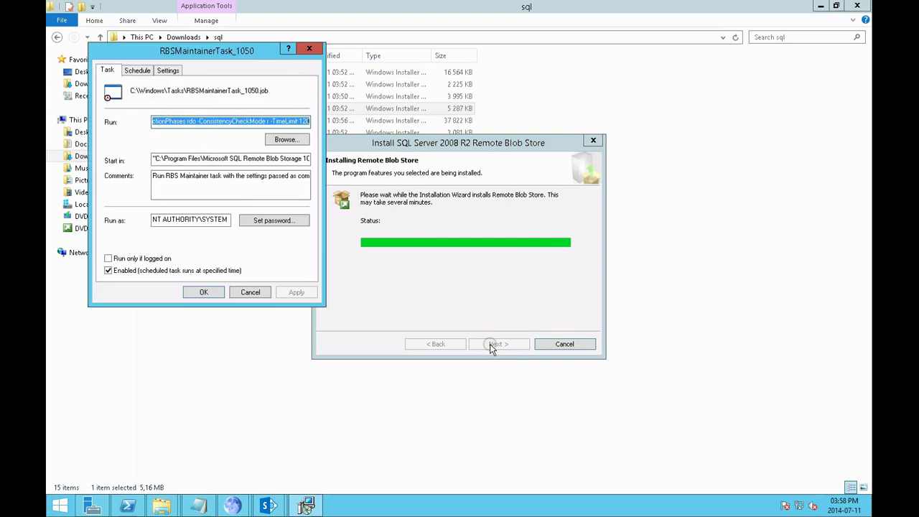
Accept the RBSMaintainerTask settings and acknowledge the database and FILESTREAM failure messages
click(203, 291)
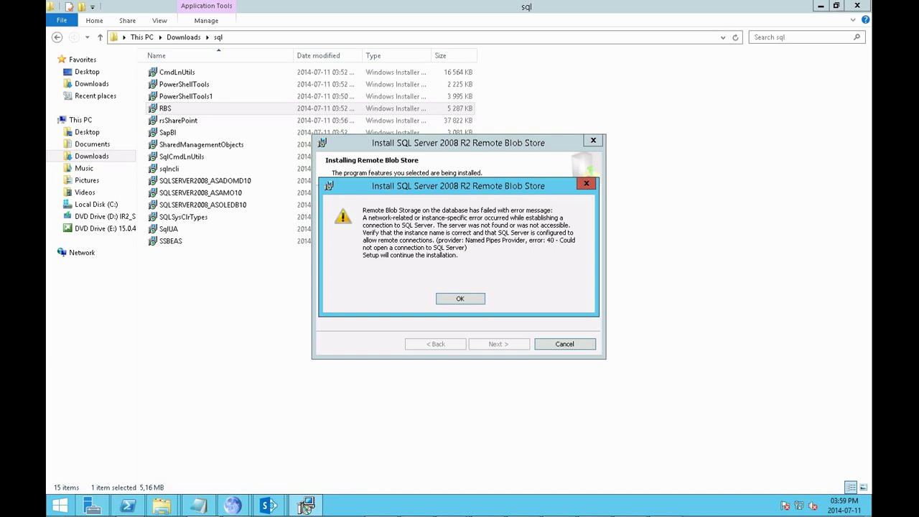
click(461, 299)
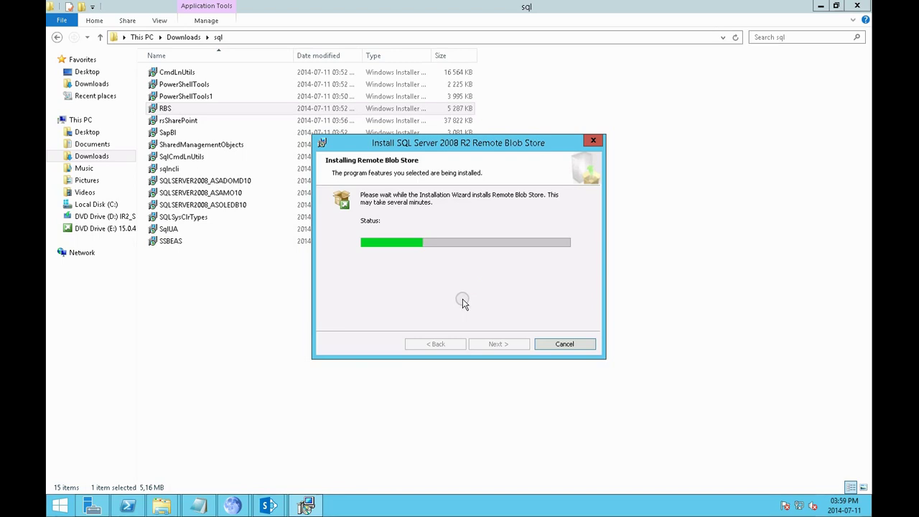
drag(563, 147, 682, 113)
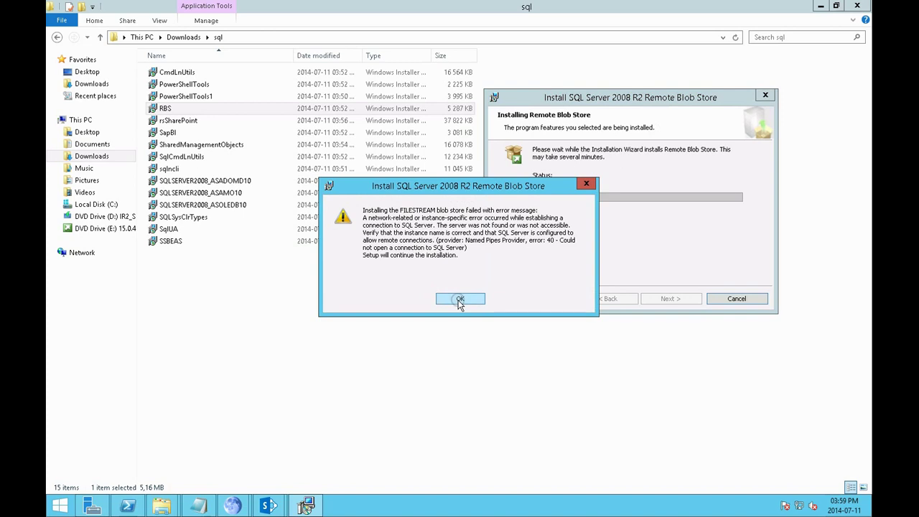
click(459, 300)
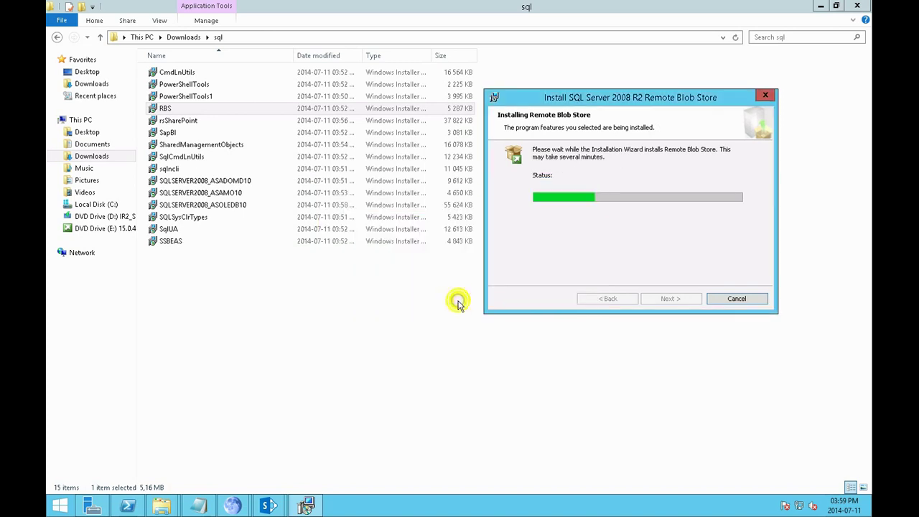
Exit and close Remote Blob Store setup, then launch the rsSharePoint installer
click(733, 299)
click(428, 282)
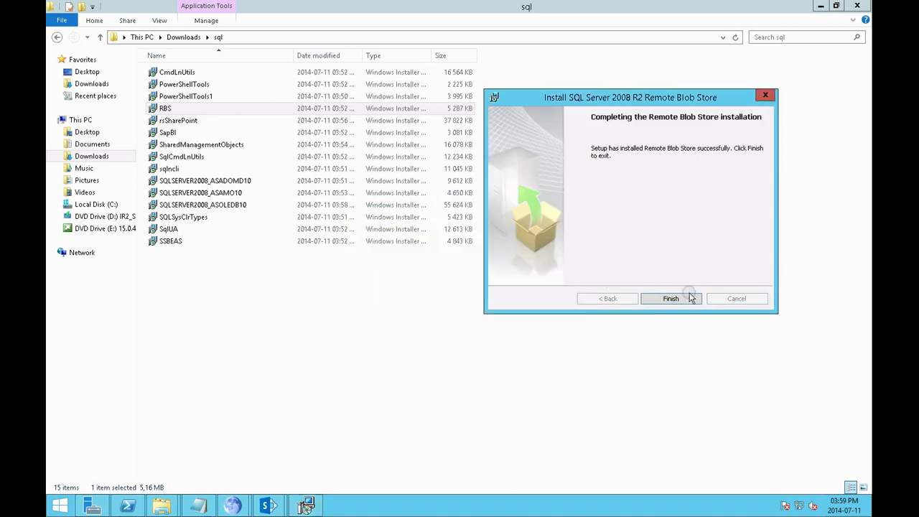
click(671, 299)
double_click(178, 120)
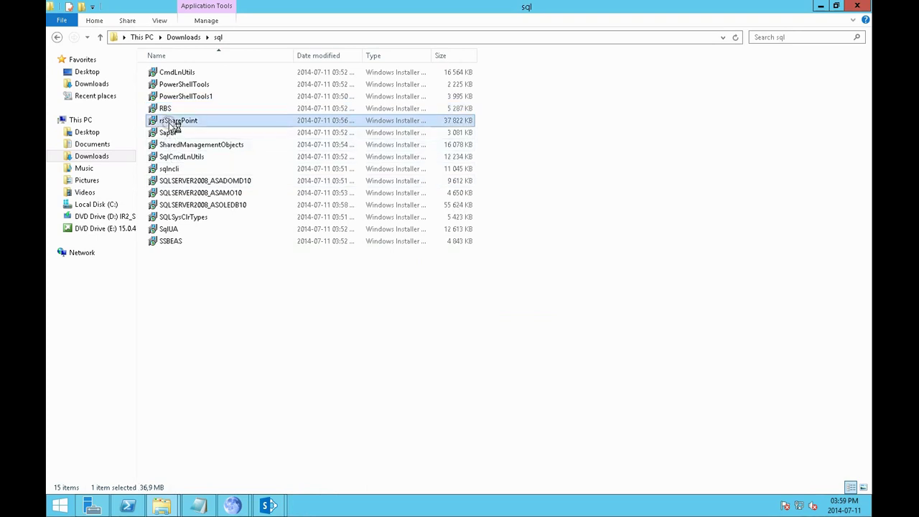
Install the Reporting Services add-in for SharePoint (rsSharePoint), accepting the license, through to Finish
click(501, 346)
click(411, 302)
click(489, 345)
click(491, 346)
click(490, 345)
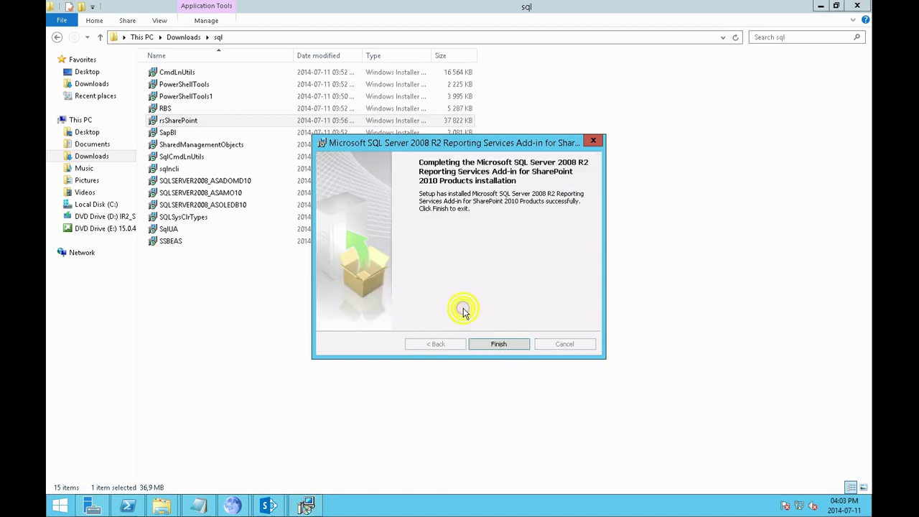
click(486, 345)
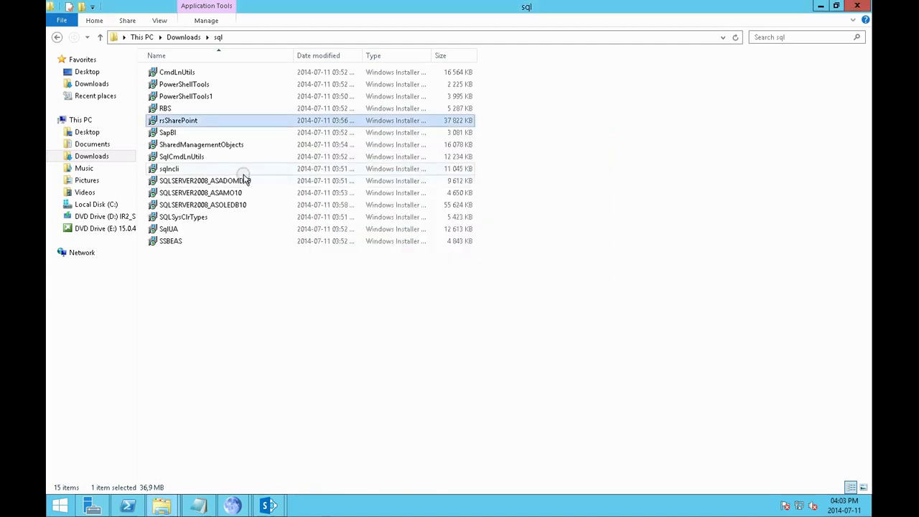
Try the SapBI installer, which stops on a missing prerequisite
double_click(219, 134)
click(449, 298)
click(518, 347)
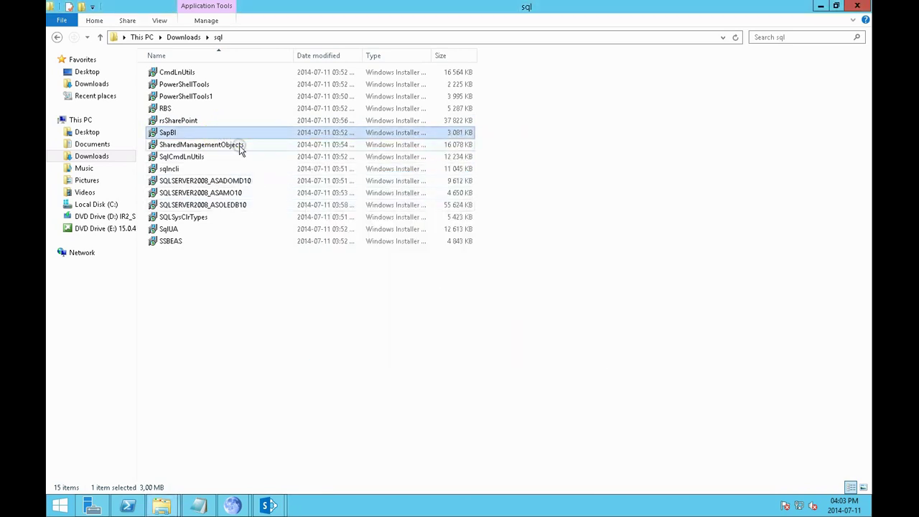
Install SharedManagementObjects with default registration, accepting the license, through to Finish
double_click(239, 145)
click(505, 345)
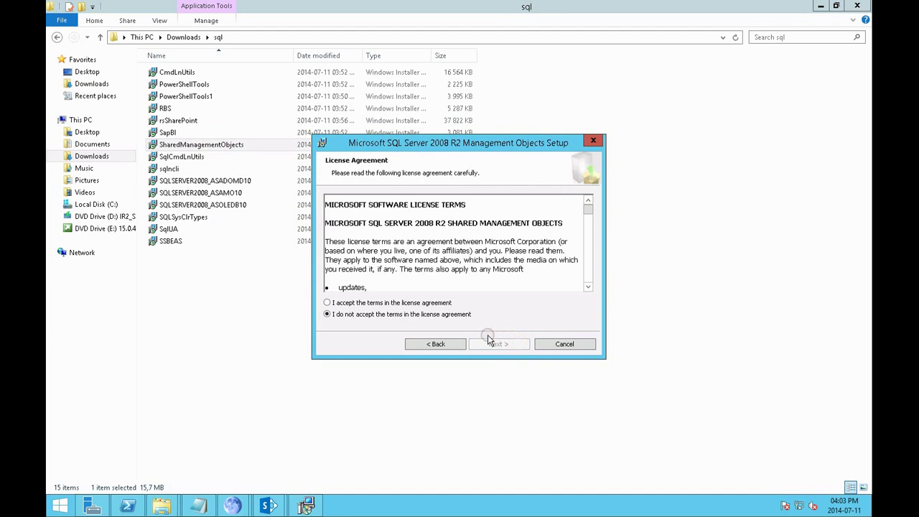
click(437, 300)
click(503, 344)
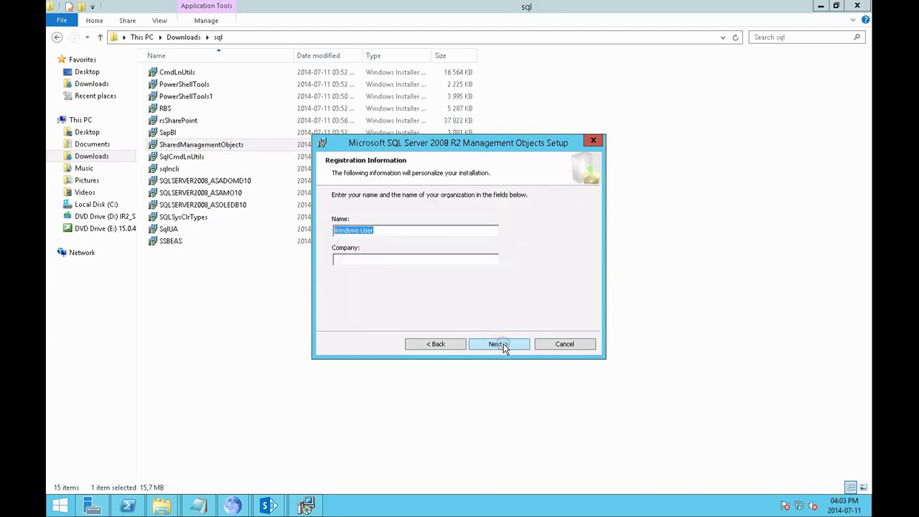
click(504, 344)
click(503, 344)
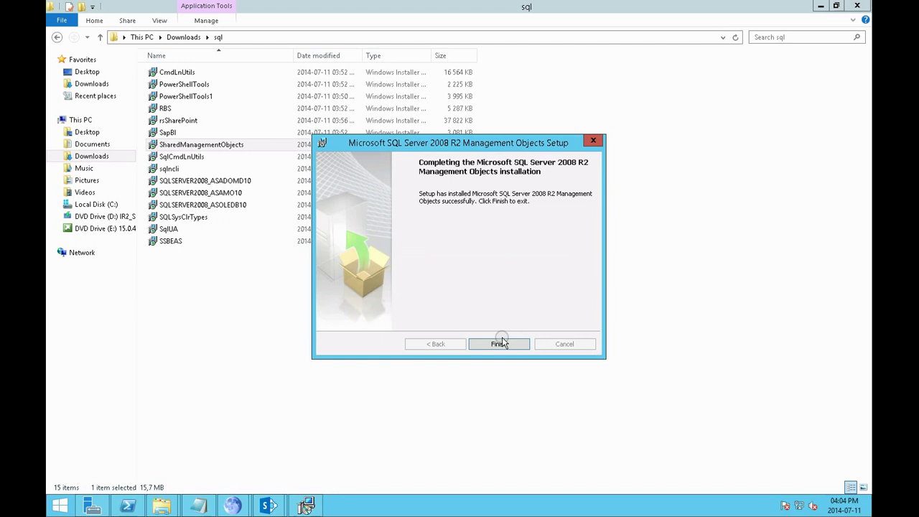
click(500, 344)
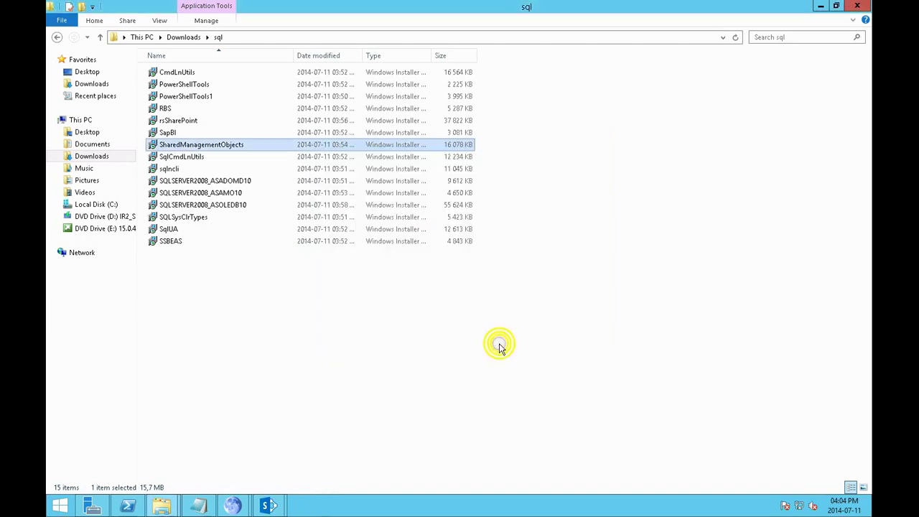
Try the SqlCmdLnUtils, sqlncli and SQLSERVER2008_ASADOMD10 installers; all stop on prerequisite or processor errors
click(218, 159)
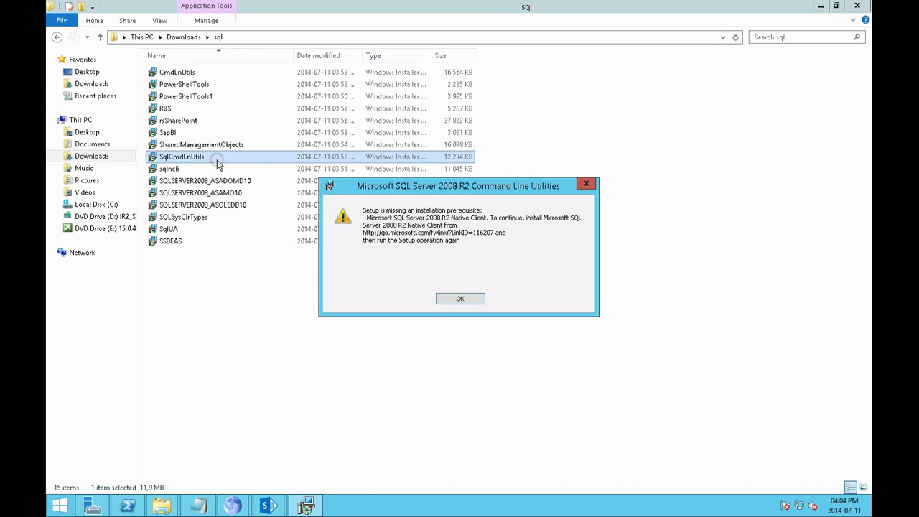
click(466, 300)
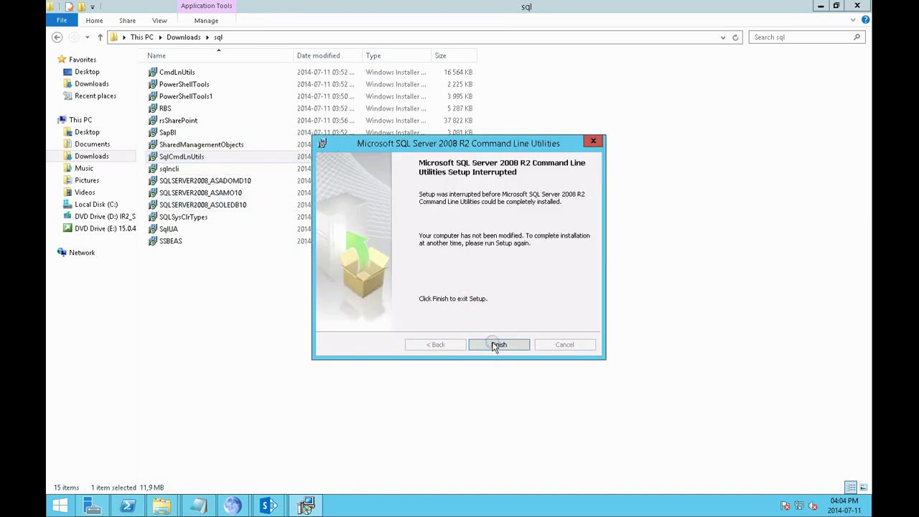
click(499, 344)
click(188, 170)
double_click(188, 169)
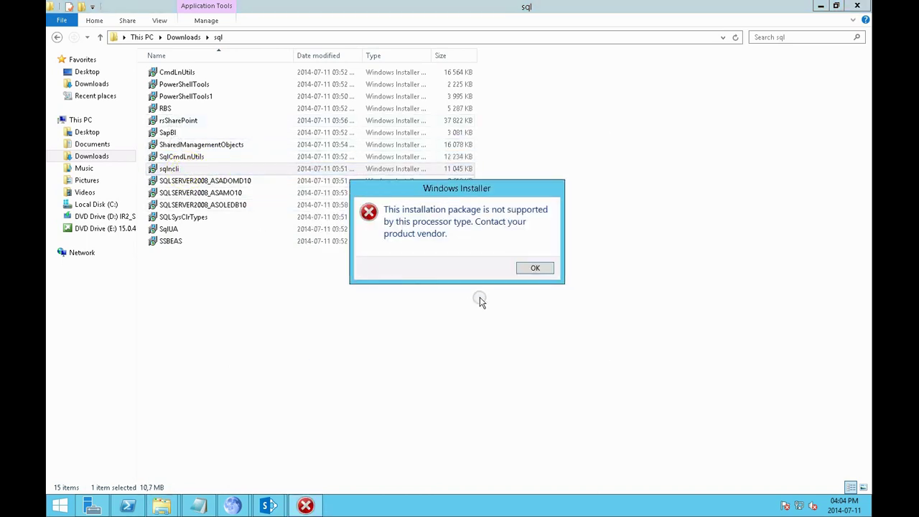
click(539, 267)
double_click(269, 186)
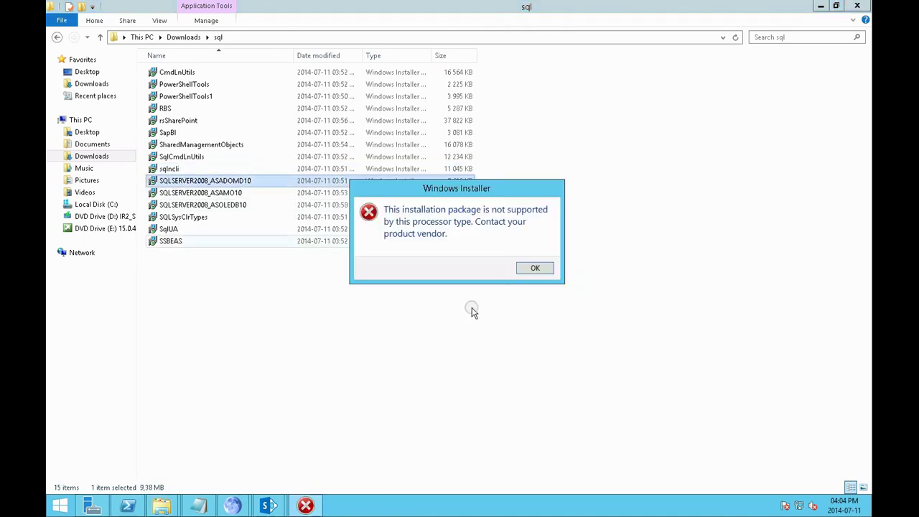
click(532, 267)
Install SQLSERVER2008_ASAMO10 (Analysis Management Objects), accepting the license, through to Finish
click(228, 194)
double_click(229, 194)
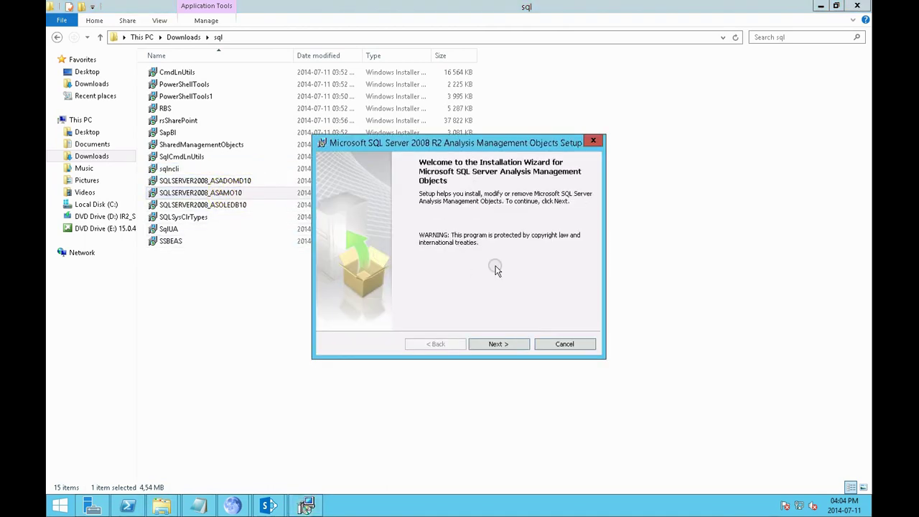
click(493, 343)
click(429, 304)
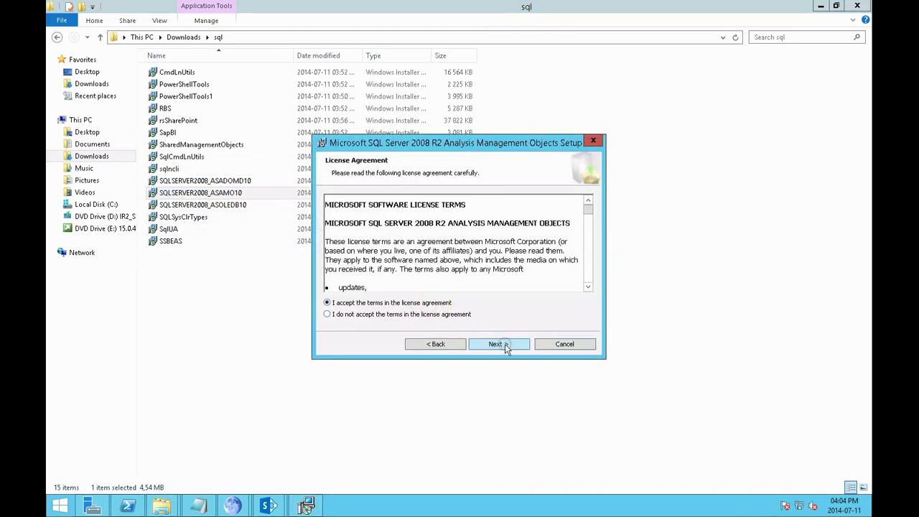
click(505, 344)
click(506, 344)
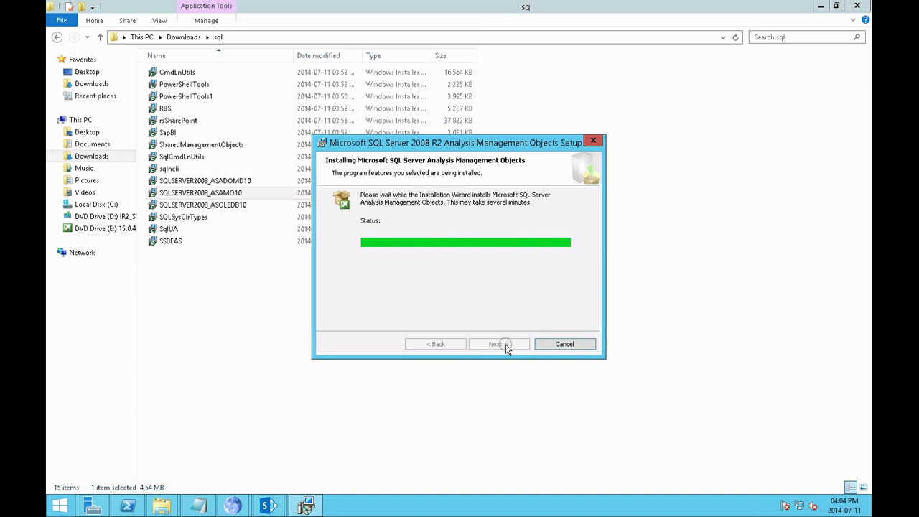
click(505, 344)
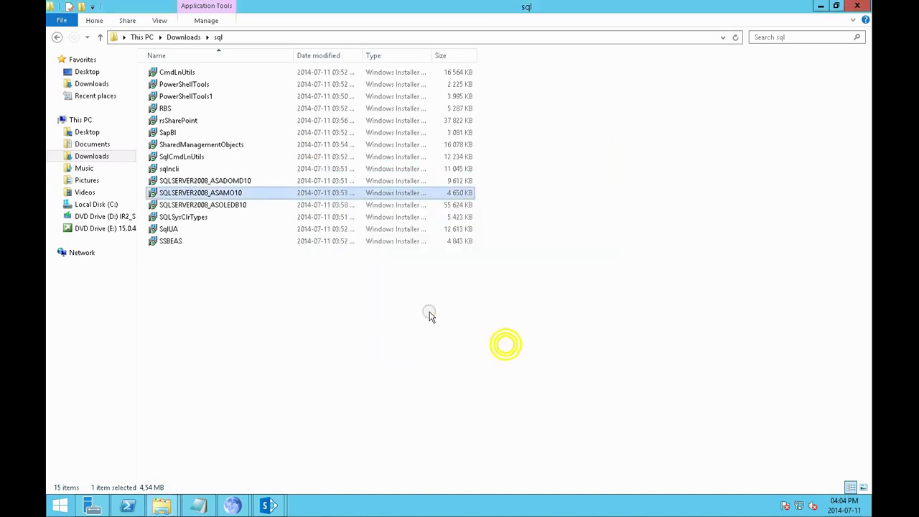
Install SQLSERVER2008_ASOLEDB10 (OLE DB provider), accepting the license, through to Finish
double_click(228, 205)
click(494, 345)
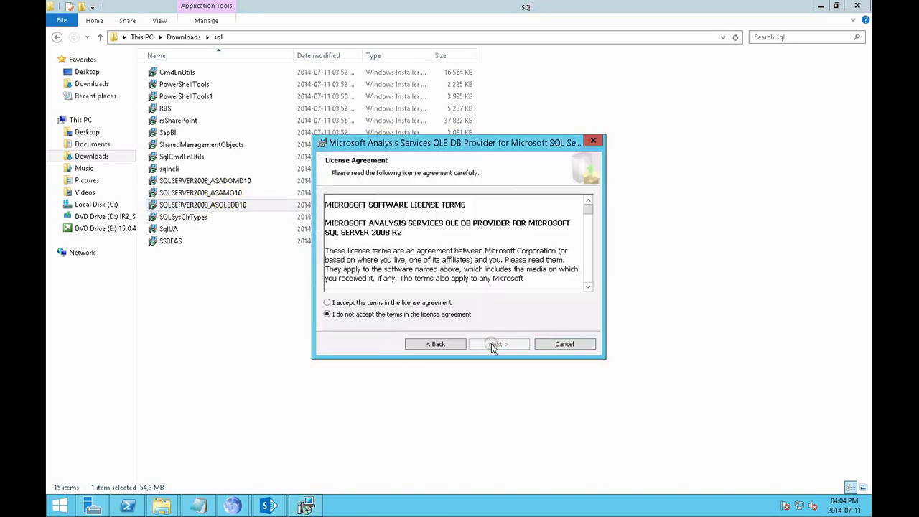
click(439, 302)
click(493, 345)
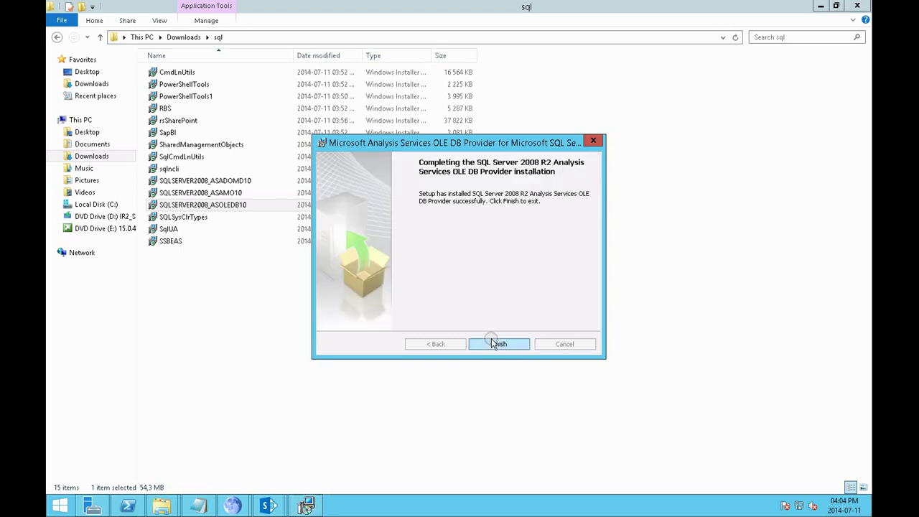
click(493, 342)
Try SQLSysClrTypes, SqlUA and SSBEAS (unsupported processor), then return to Downloads sorted by date modified
double_click(187, 218)
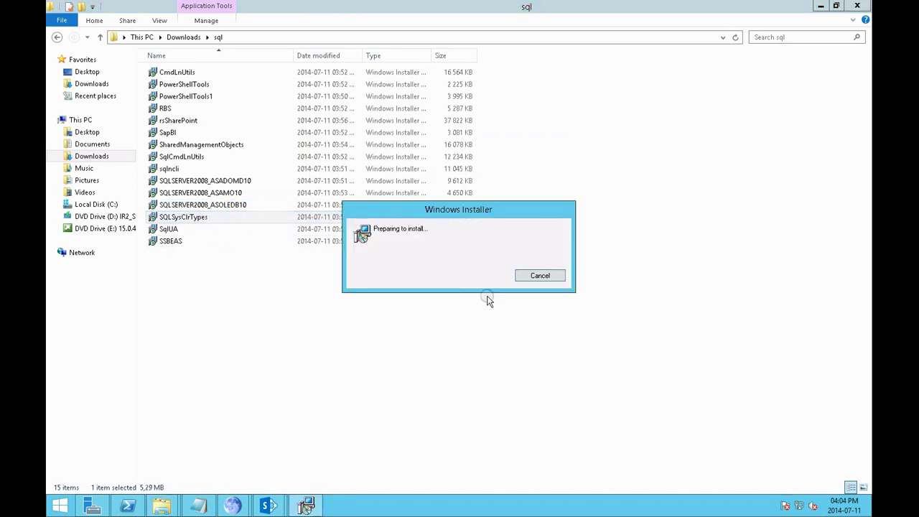
click(528, 265)
click(221, 231)
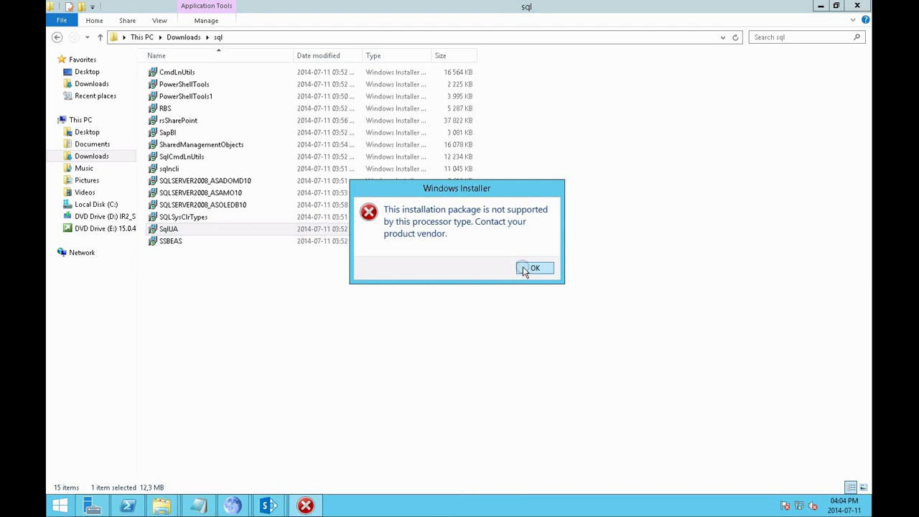
click(525, 267)
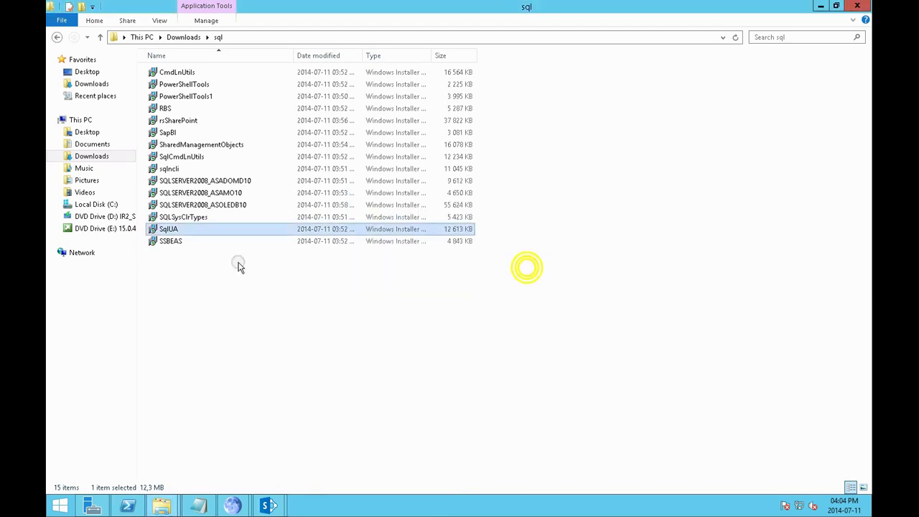
double_click(171, 242)
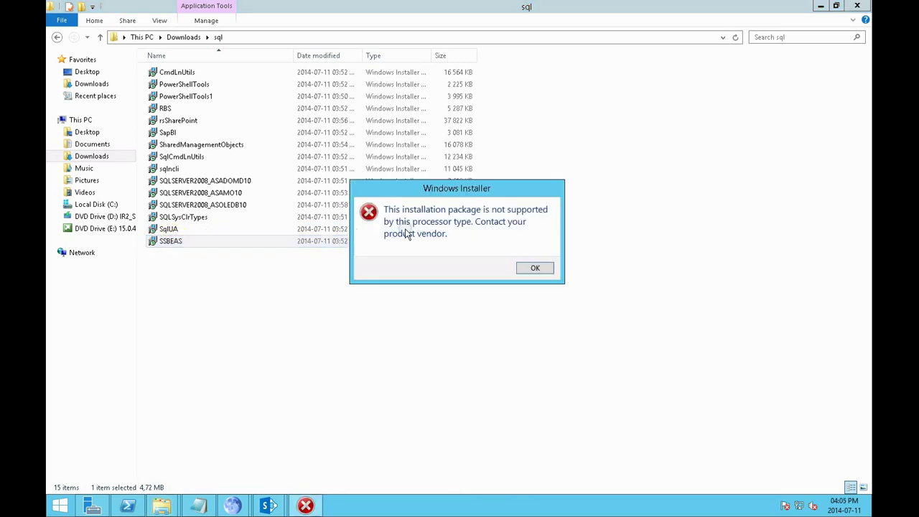
click(530, 267)
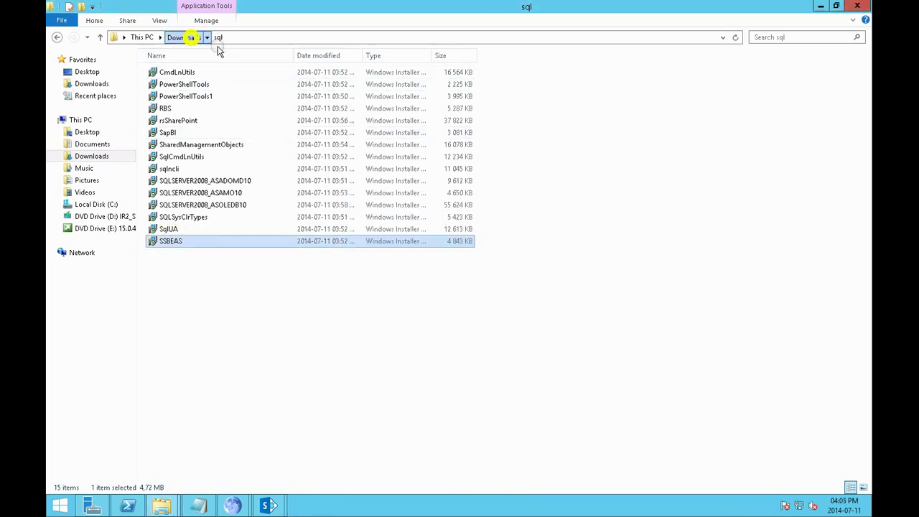
click(192, 39)
click(387, 56)
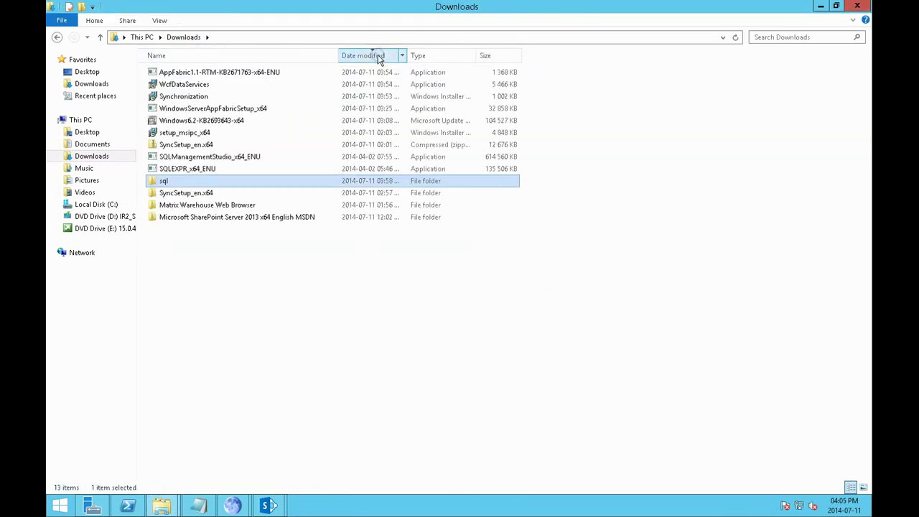
Run the AppFabric1.1-RTM-KB2671763-x64-ENU update, accepting the license terms
double_click(274, 75)
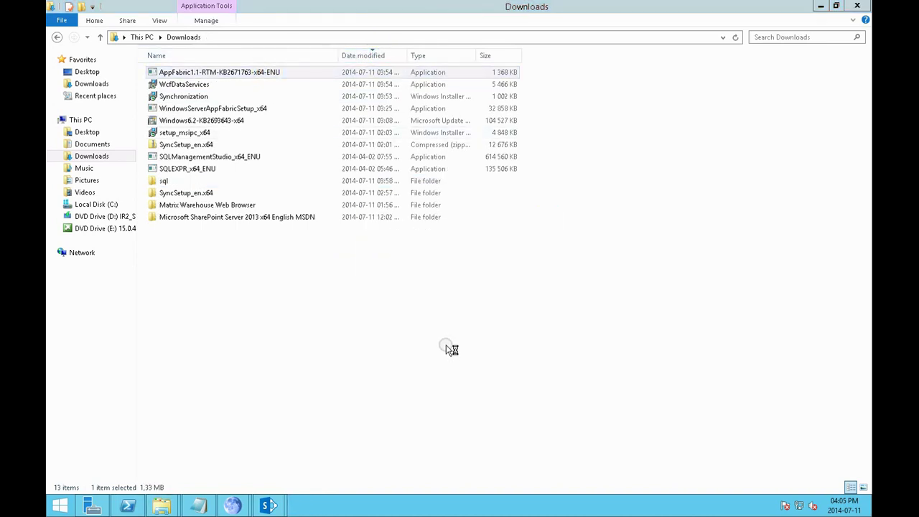
click(274, 227)
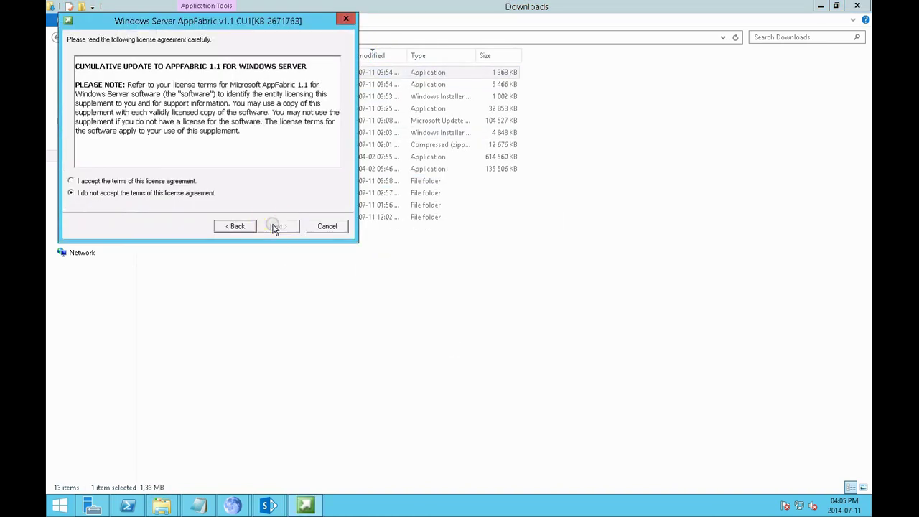
click(181, 181)
click(276, 227)
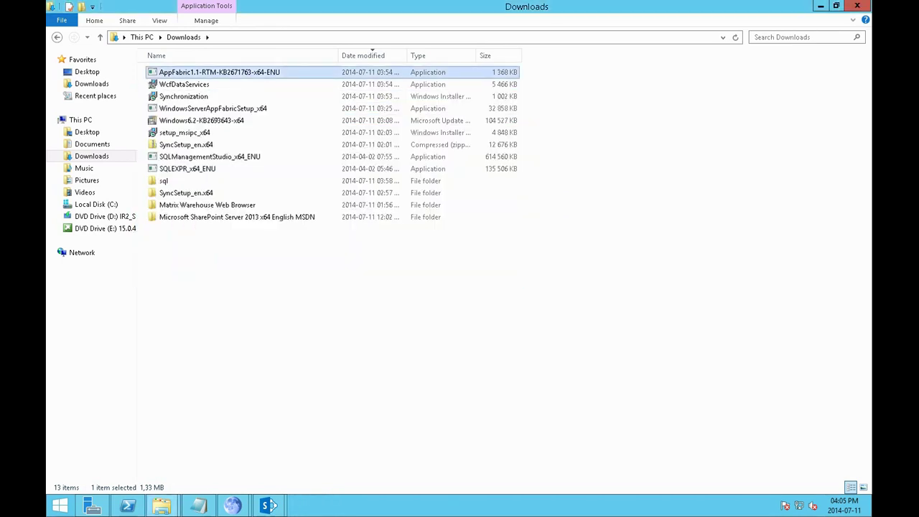
Install WcfDataServices after agreeing to its license, then return to the Downloads folder
click(223, 85)
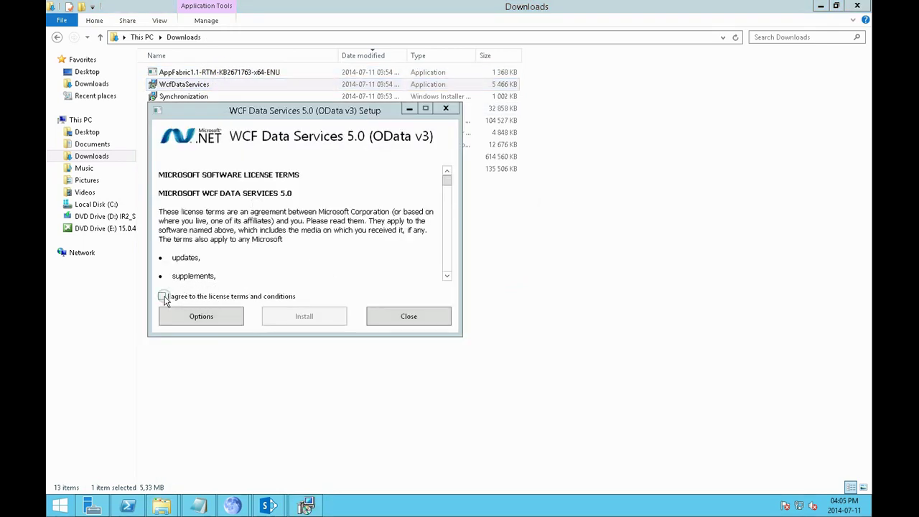
click(163, 297)
click(304, 316)
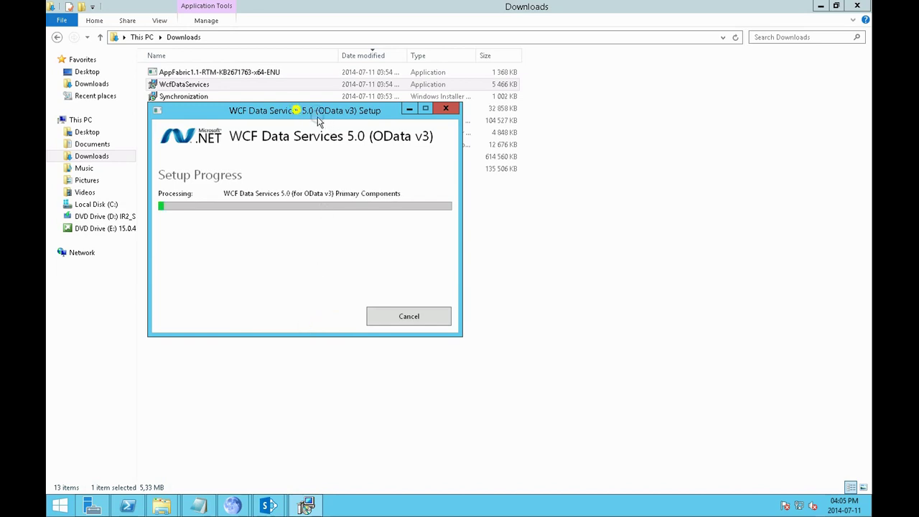
drag(319, 122, 575, 185)
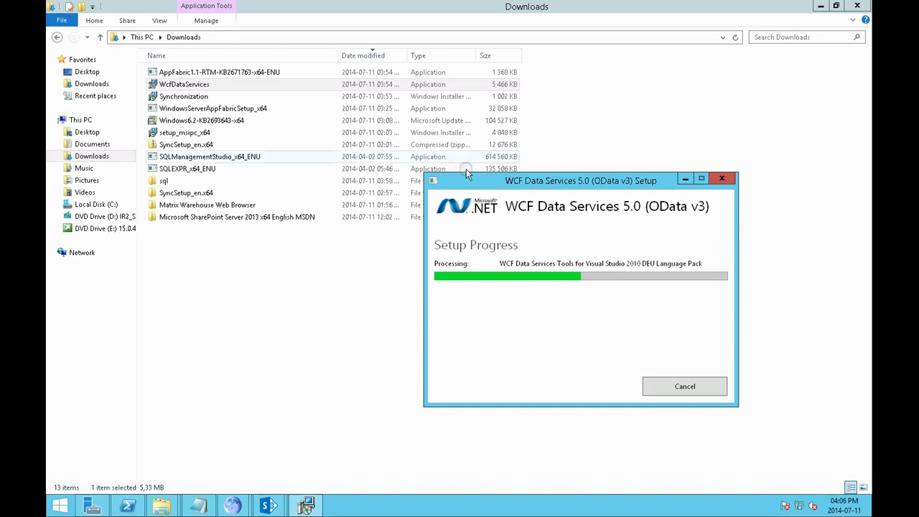
click(92, 84)
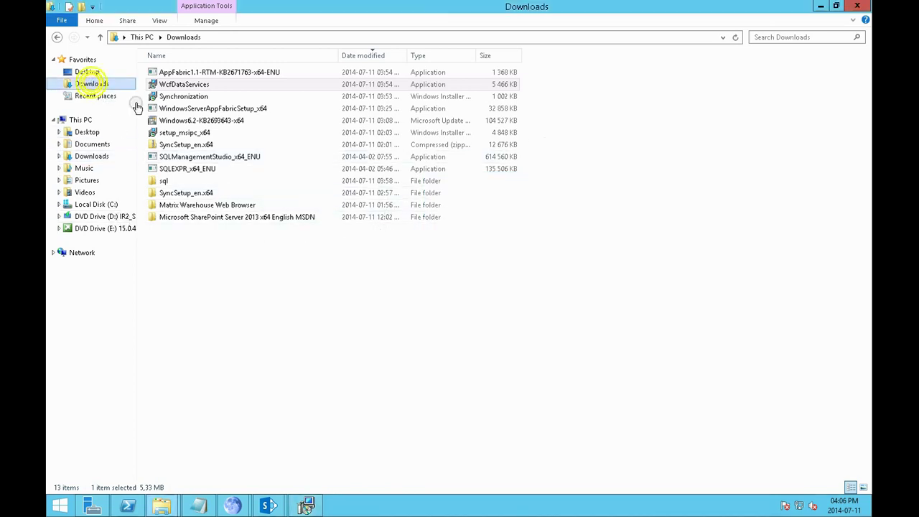
Check the SHA1sum file in the SharePoint MSDN folder, return to Downloads, and close the finished WCF setup
double_click(213, 218)
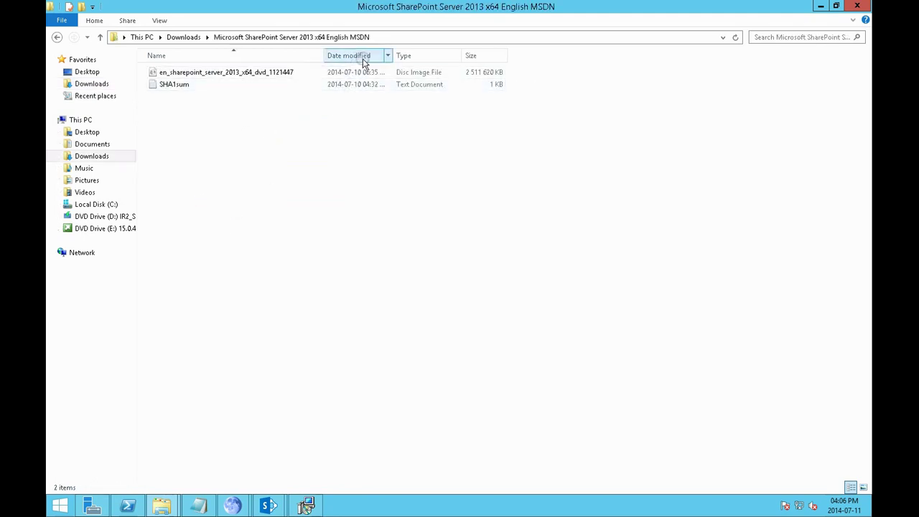
double_click(173, 87)
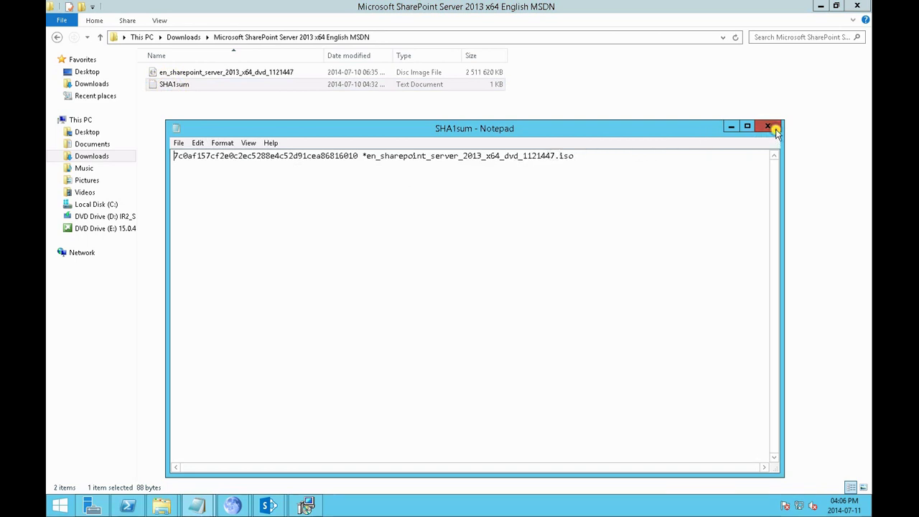
click(768, 127)
click(56, 37)
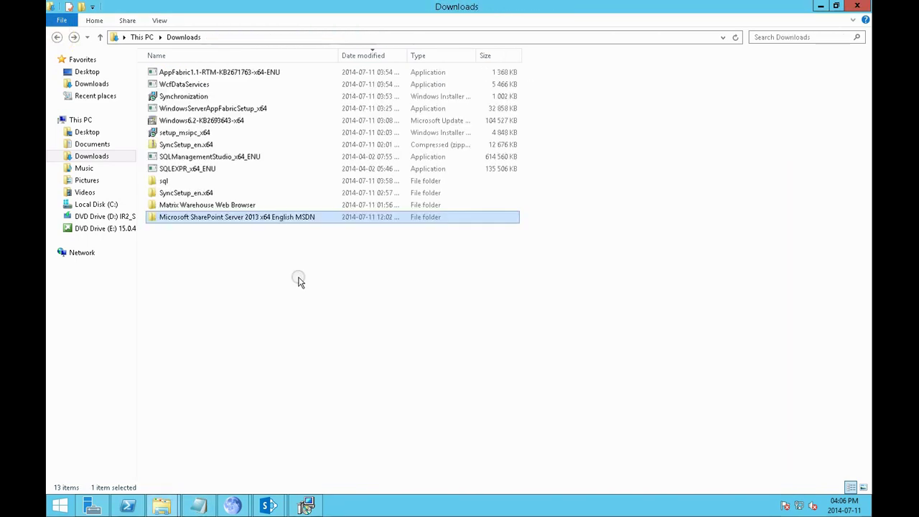
click(305, 503)
click(686, 386)
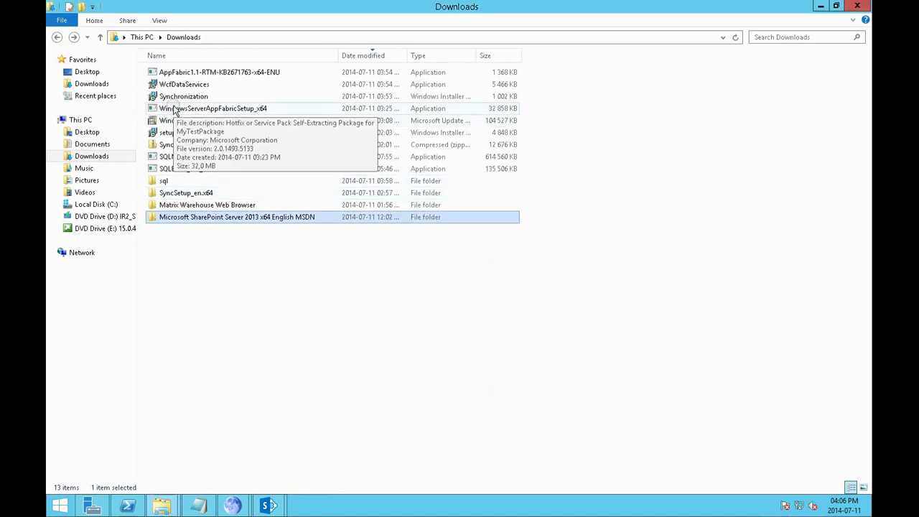
Run SharePoint setup from DVD Drive (E:) and dismiss its setup and prerequisite errors
click(101, 229)
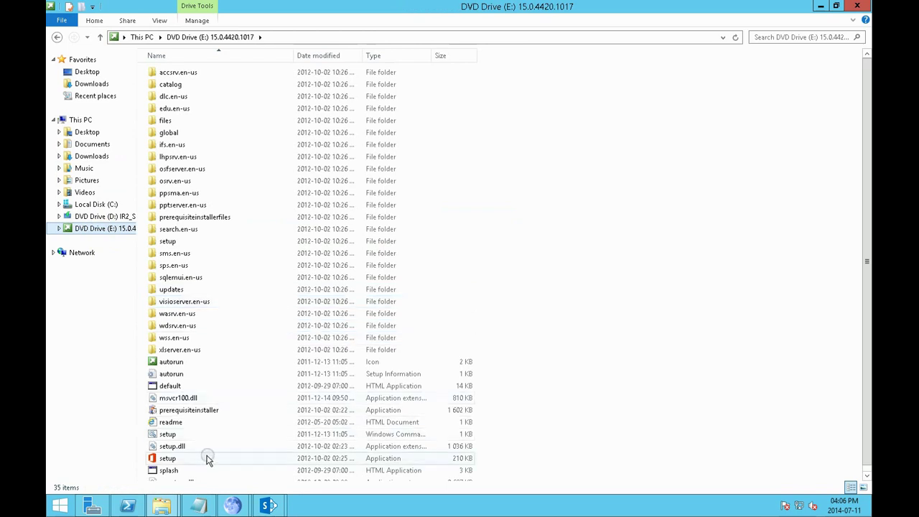
double_click(184, 458)
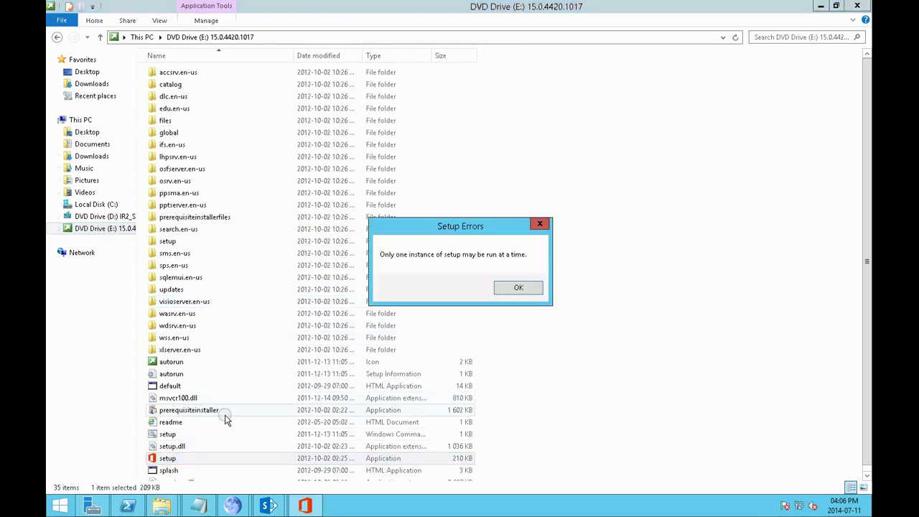
click(525, 287)
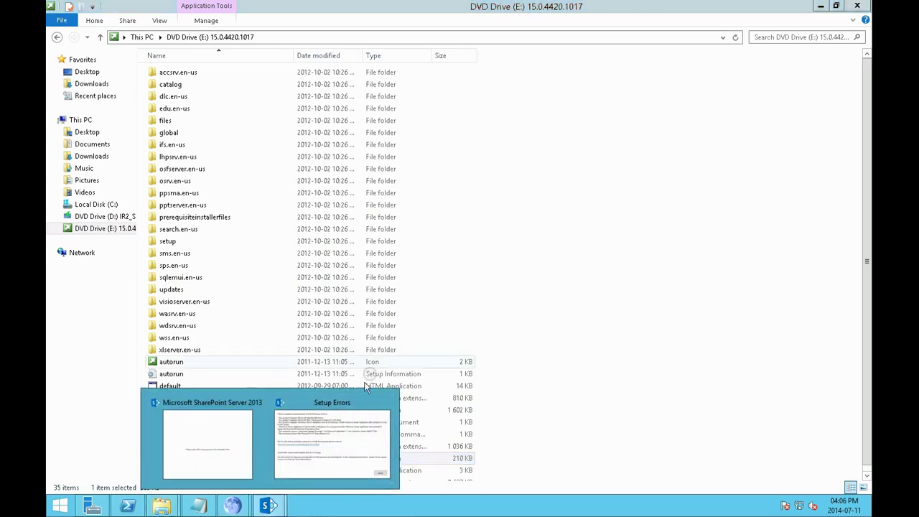
click(329, 439)
click(631, 361)
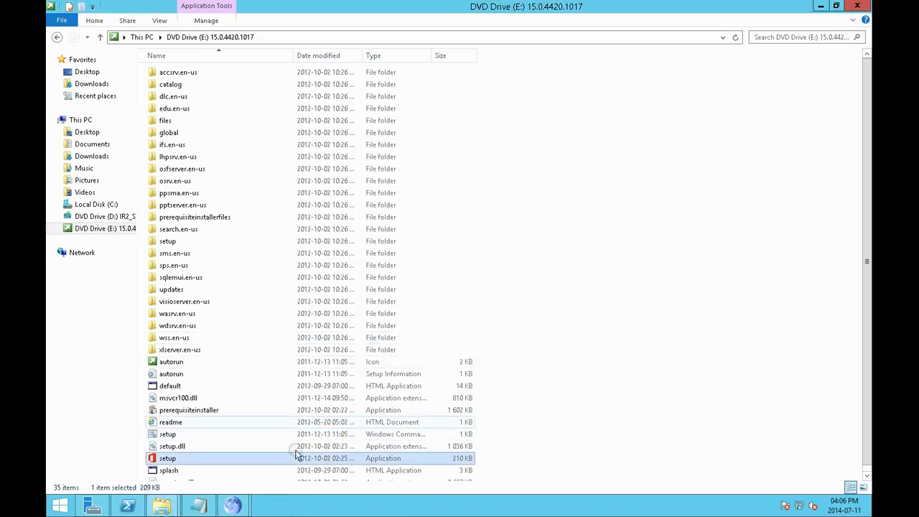
double_click(201, 462)
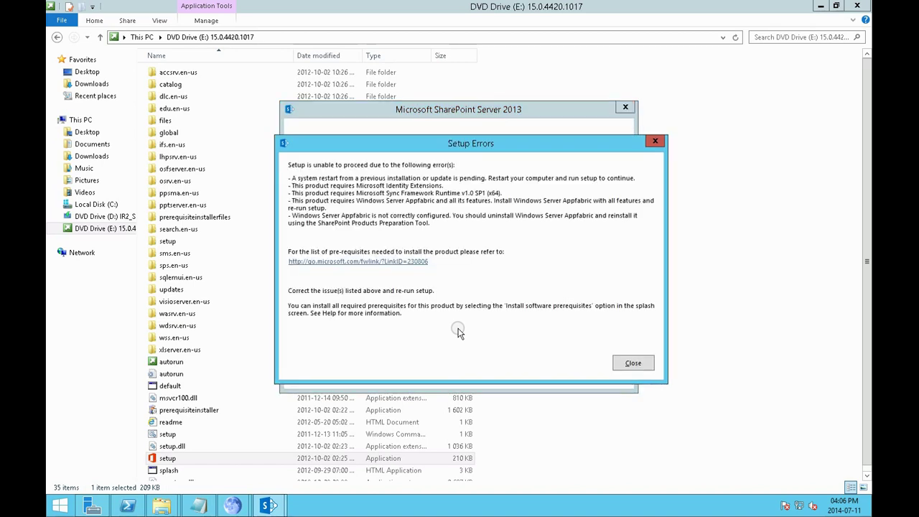
click(634, 365)
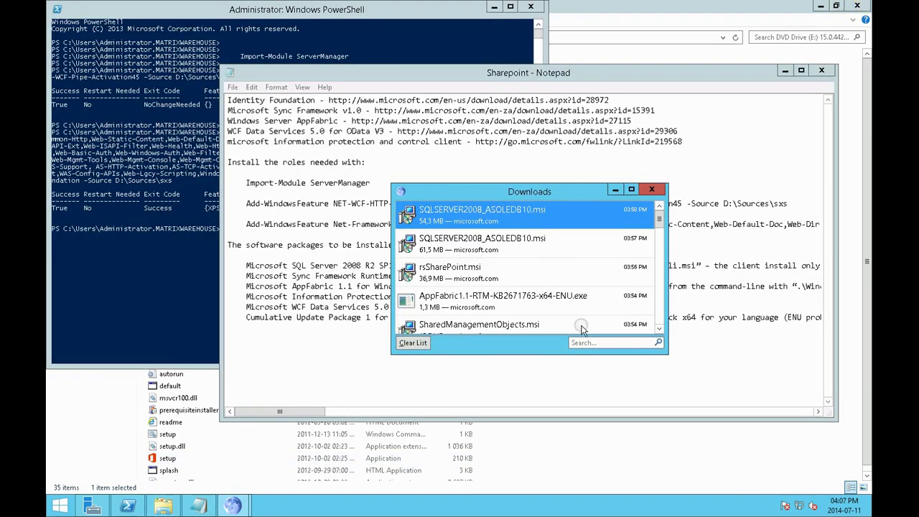
Save and close the Sharepoint notes in Notepad, and close the browser downloads list and PowerShell
click(652, 190)
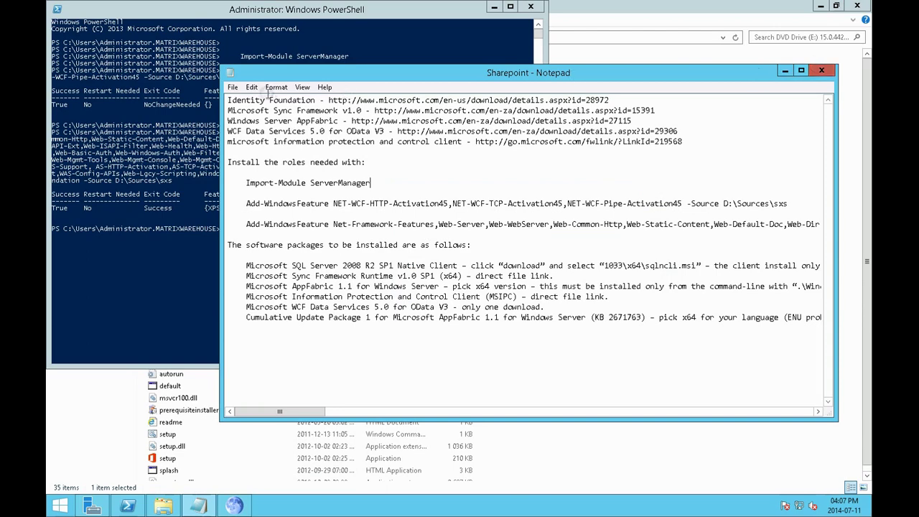
click(233, 87)
click(247, 120)
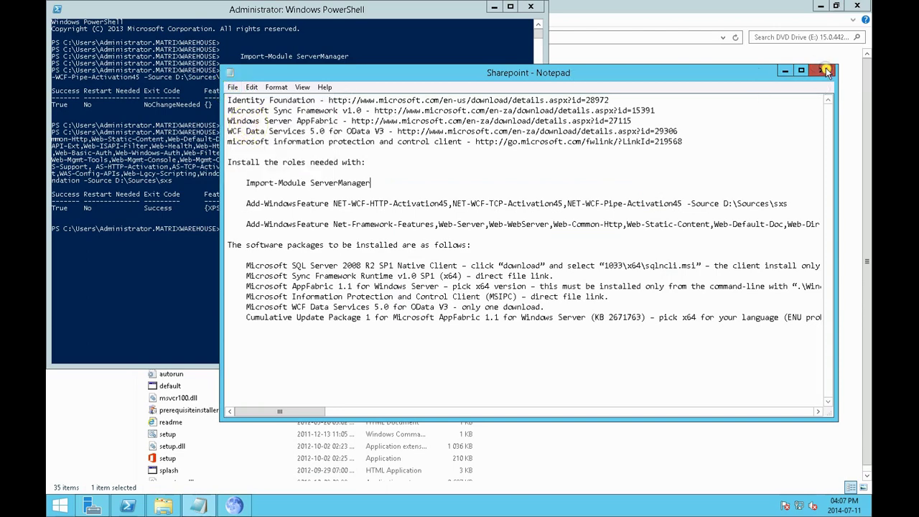
click(826, 72)
click(531, 6)
Update and restart via Settings > Power with reason 'Application: Maintenance (Planned)', then accept the Terms of Use
click(857, 6)
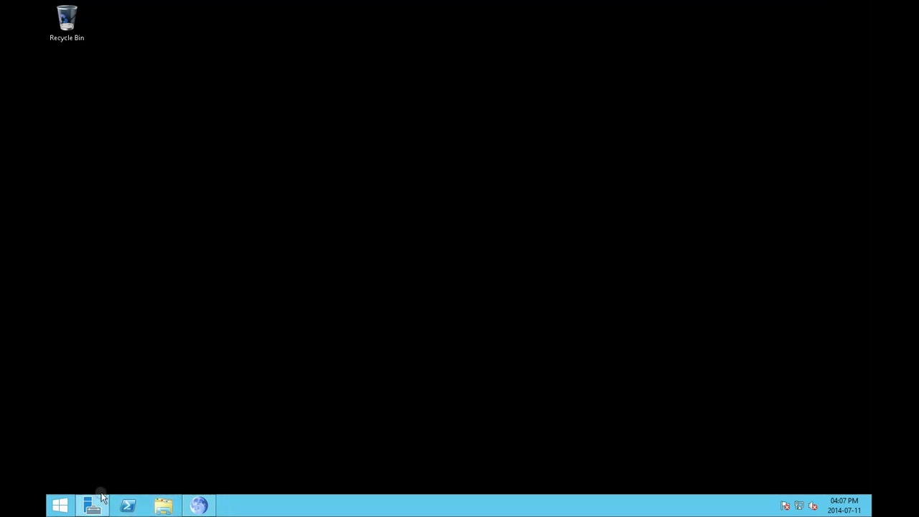
click(60, 505)
click(165, 335)
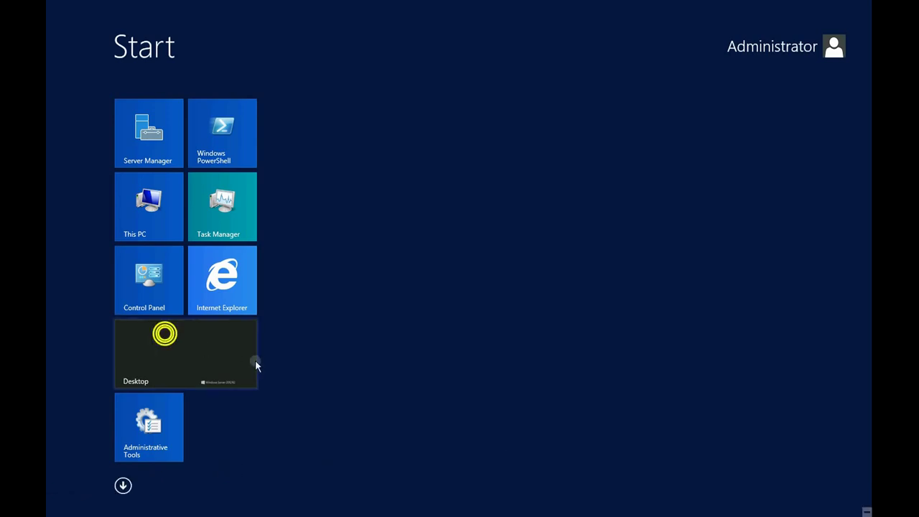
mouse_move(869, 480)
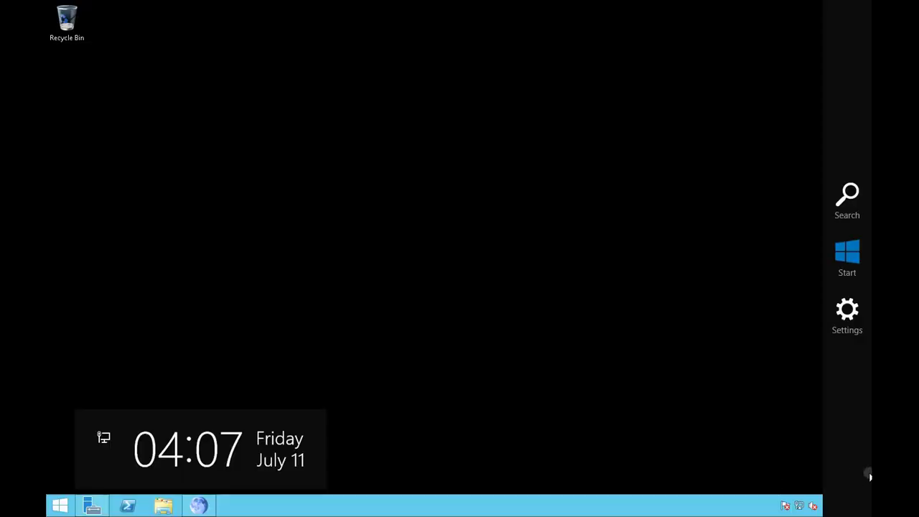
click(846, 313)
click(774, 434)
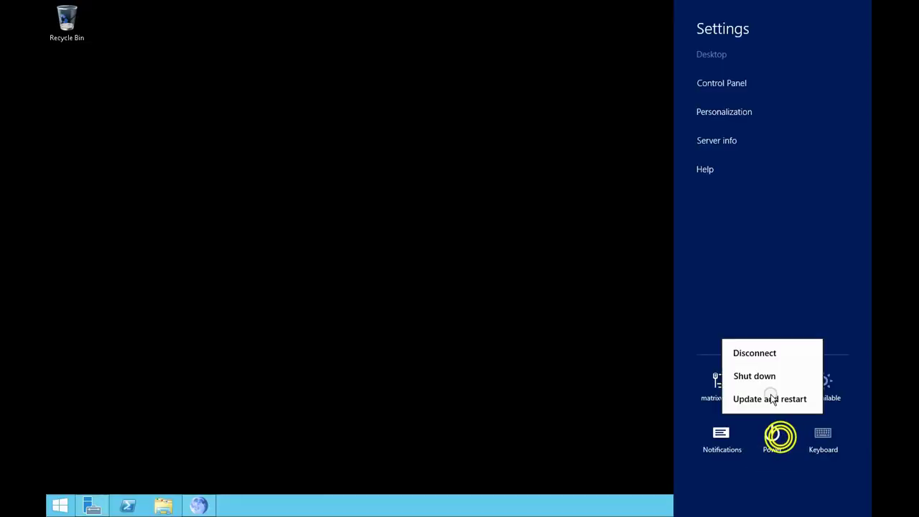
click(757, 402)
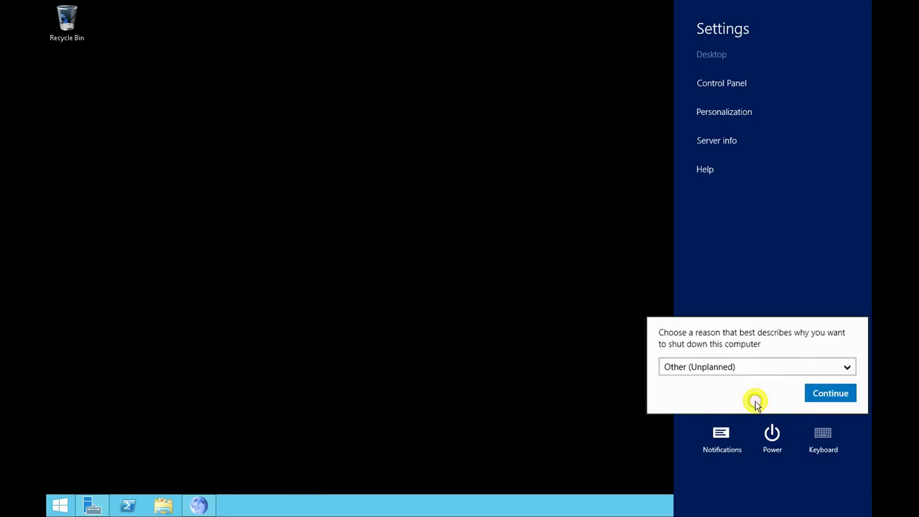
click(817, 368)
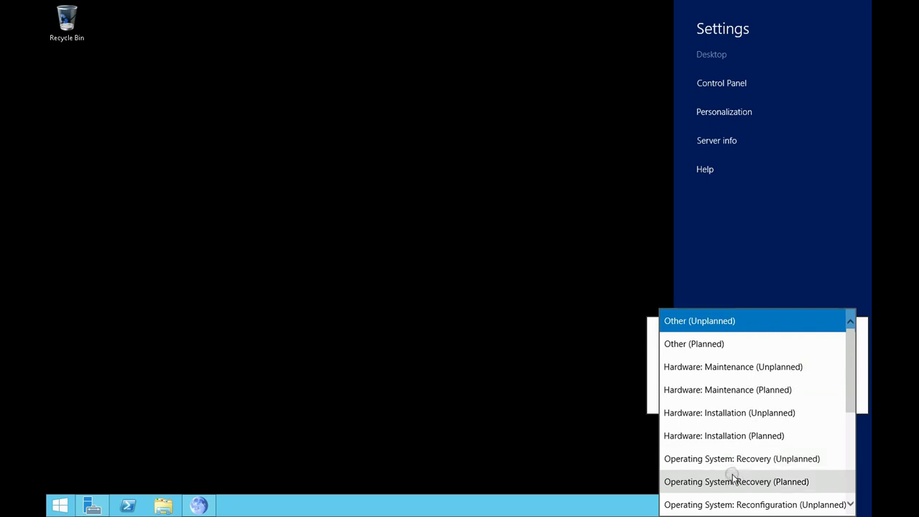
scroll(738, 474, down, 3)
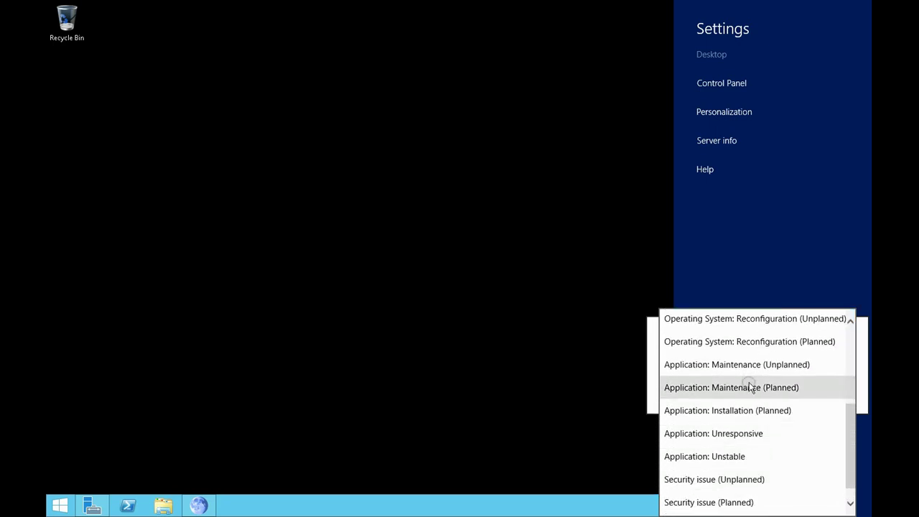
click(749, 388)
click(828, 391)
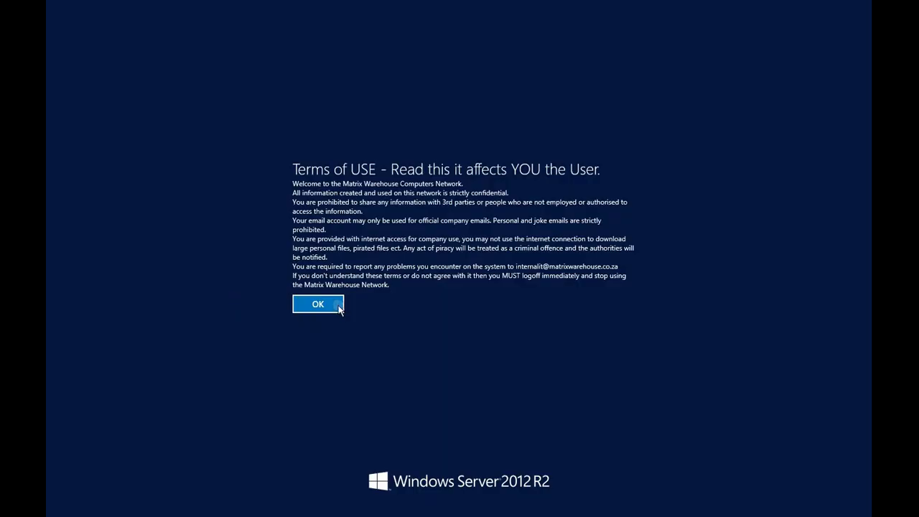
click(336, 305)
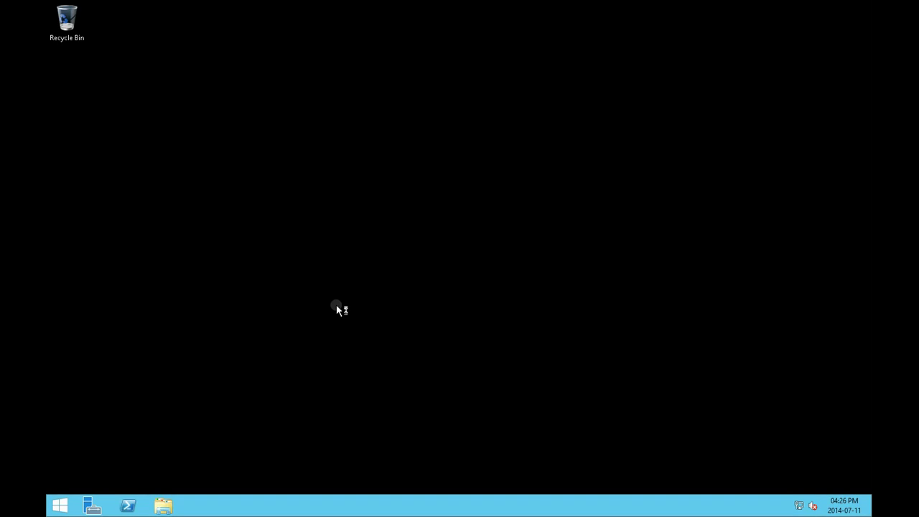
Mount the ISO in Downloads > Microsoft SharePoint Server 2013 x64 English MSDN as DVD Drive (E:)
click(164, 505)
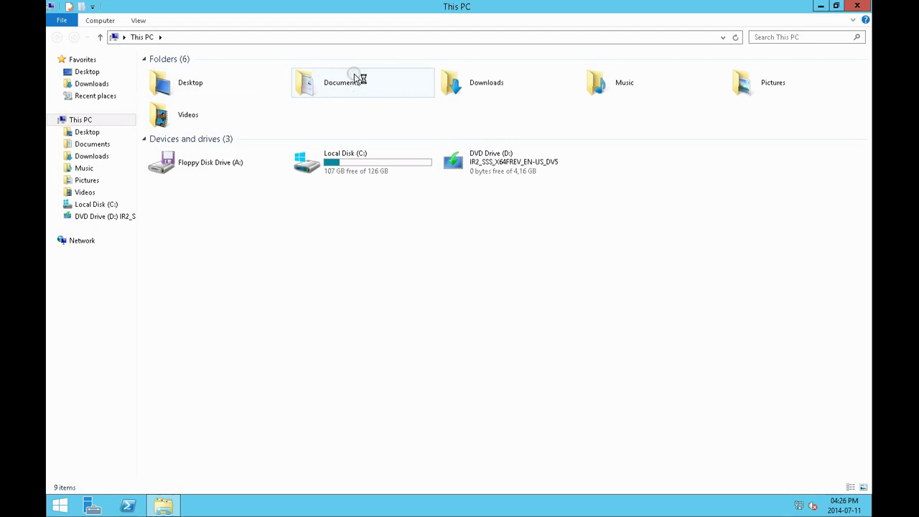
double_click(467, 84)
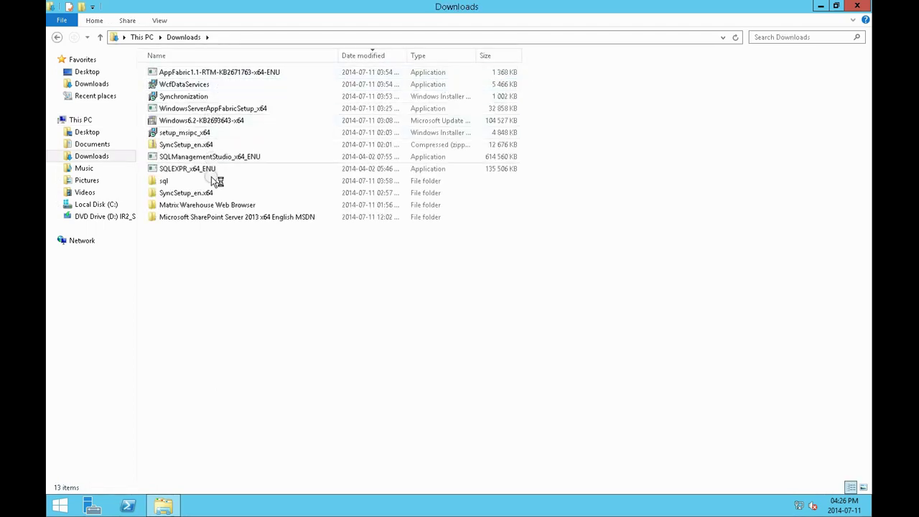
double_click(187, 217)
right_click(194, 74)
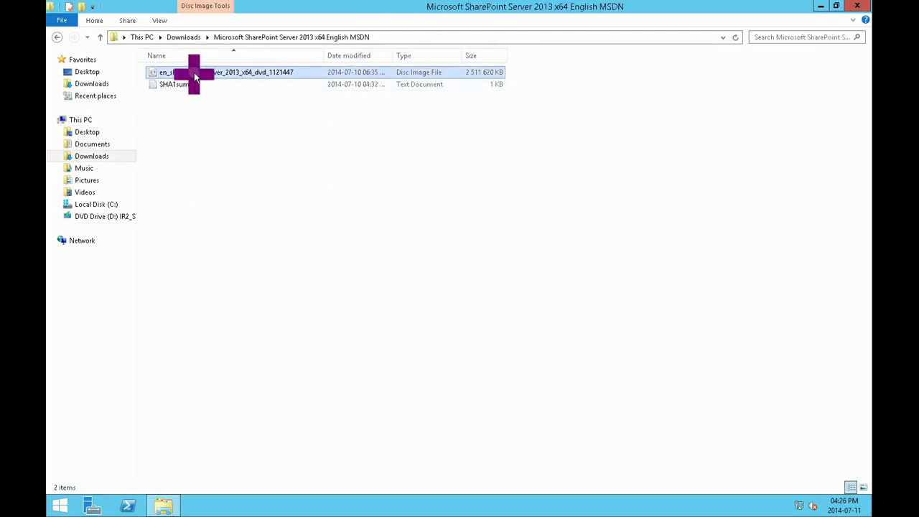
click(217, 81)
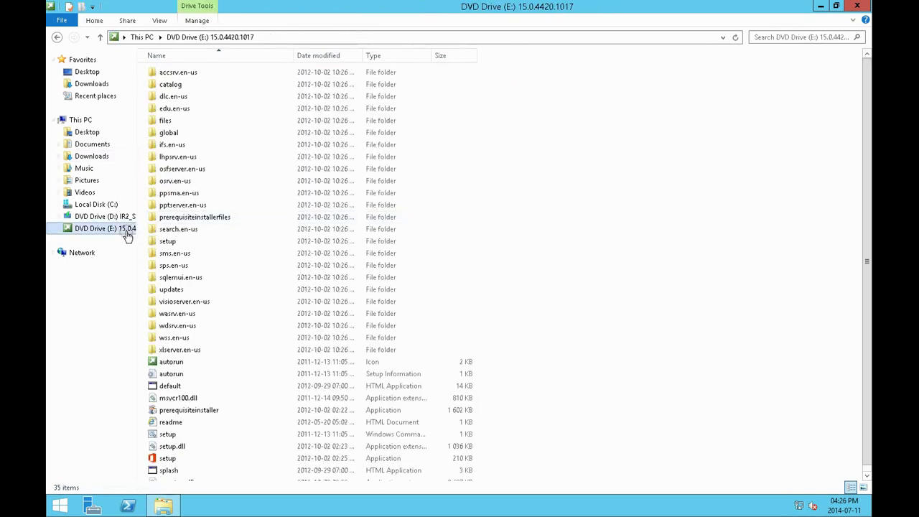
Run setup from the mounted DVD Drive (E:)
double_click(173, 462)
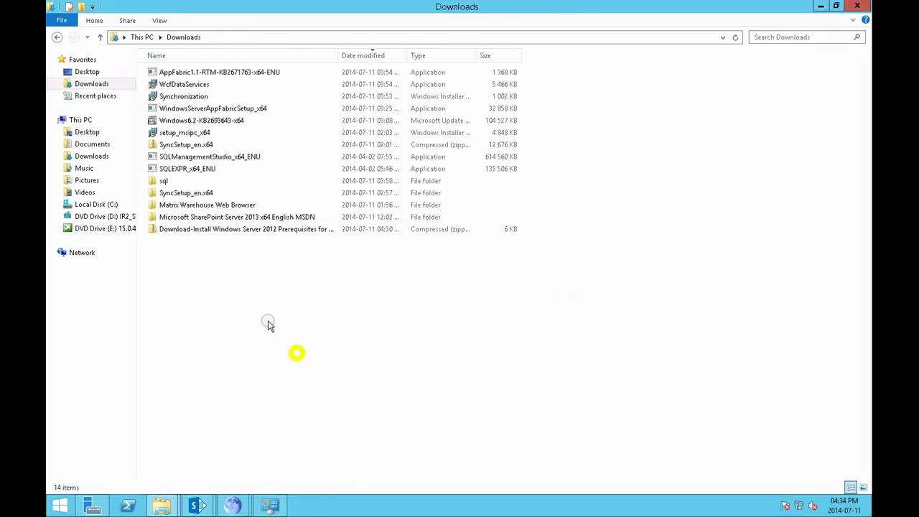
Extract the prerequisites zip into Downloads and widen the Name column
right_click(220, 231)
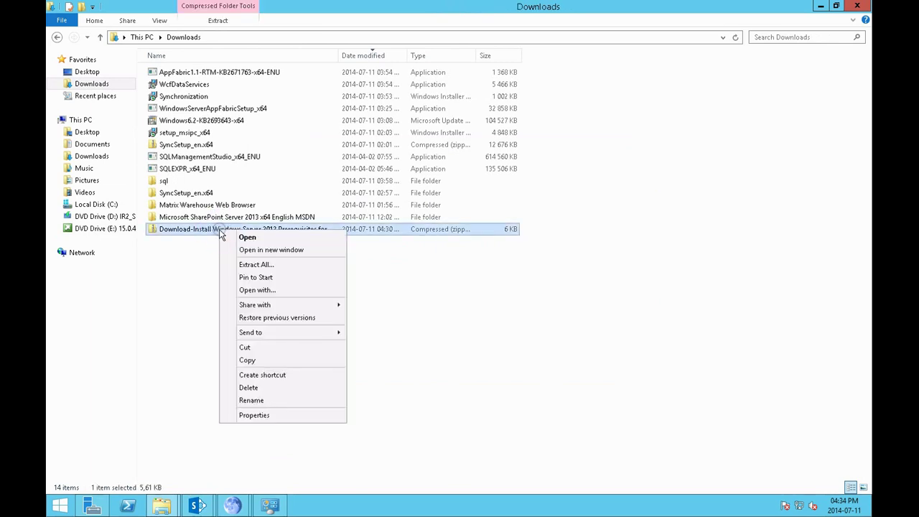
click(259, 263)
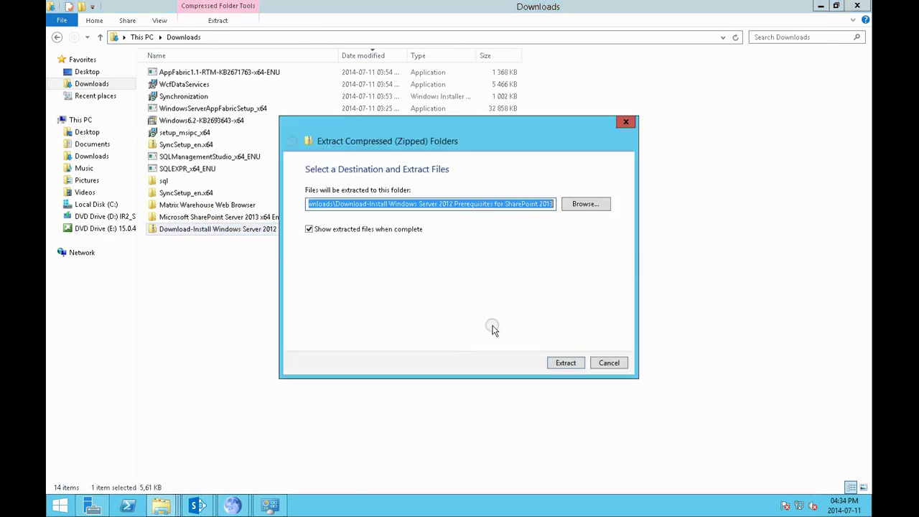
click(567, 363)
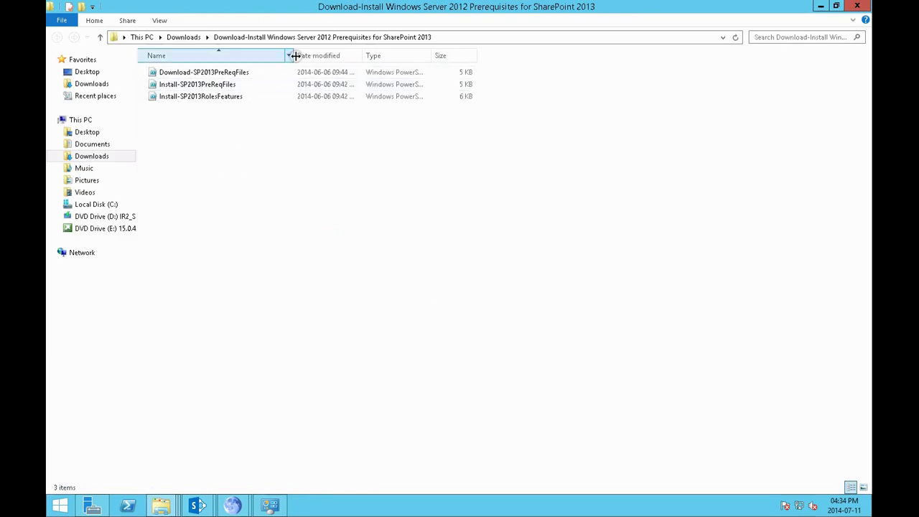
drag(294, 55, 337, 56)
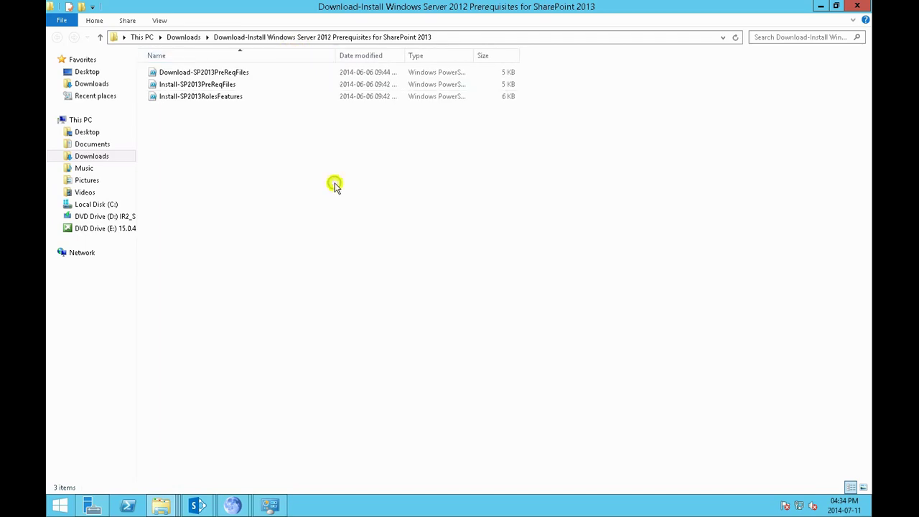
Review Download-SP2013PreReqFiles in Notepad, then run it with PowerShell
double_click(217, 73)
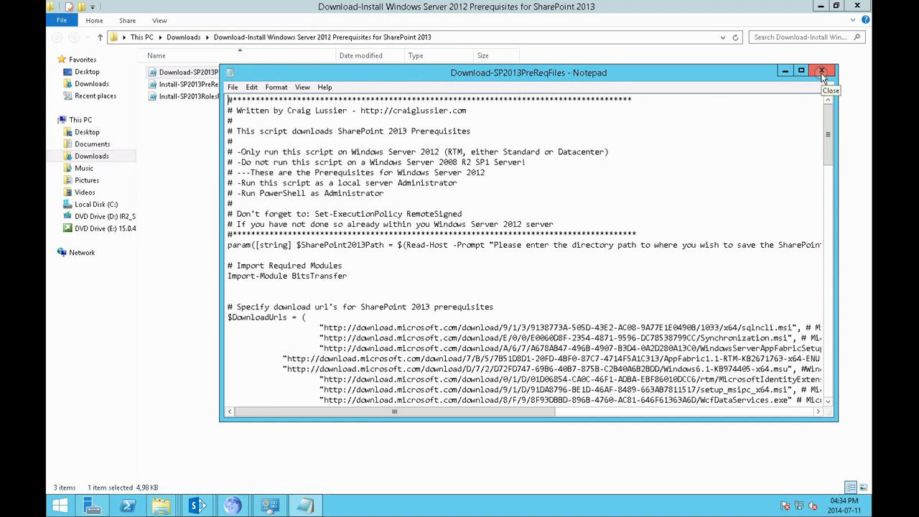
click(823, 73)
right_click(227, 72)
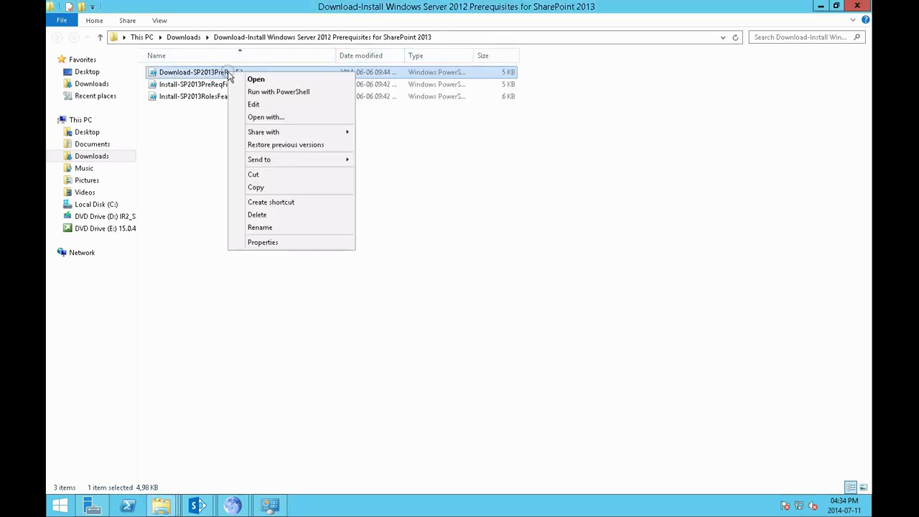
click(265, 92)
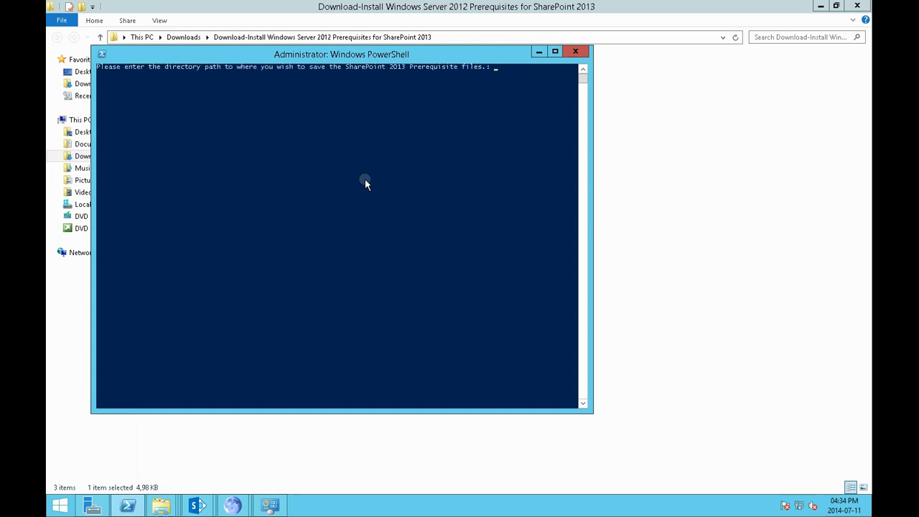
drag(455, 55, 620, 90)
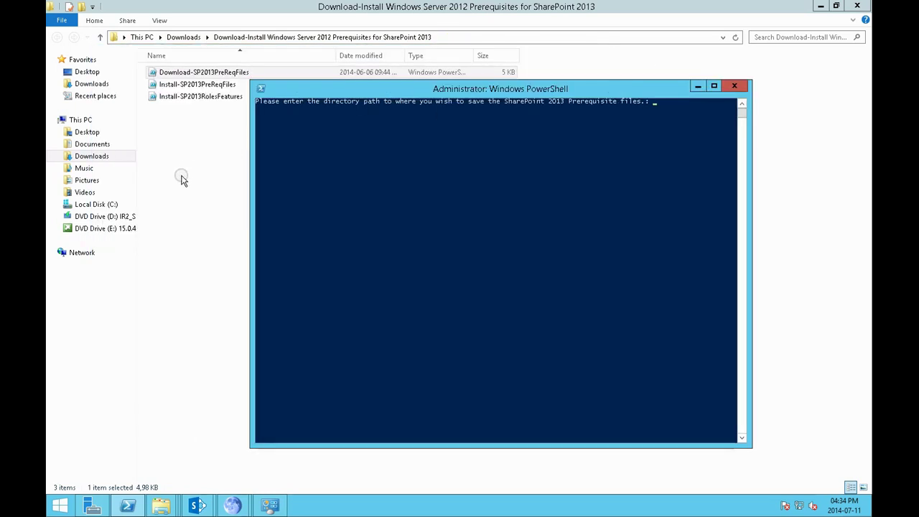
Create a new folder named sharepointp on Local Disk (C:)
click(108, 205)
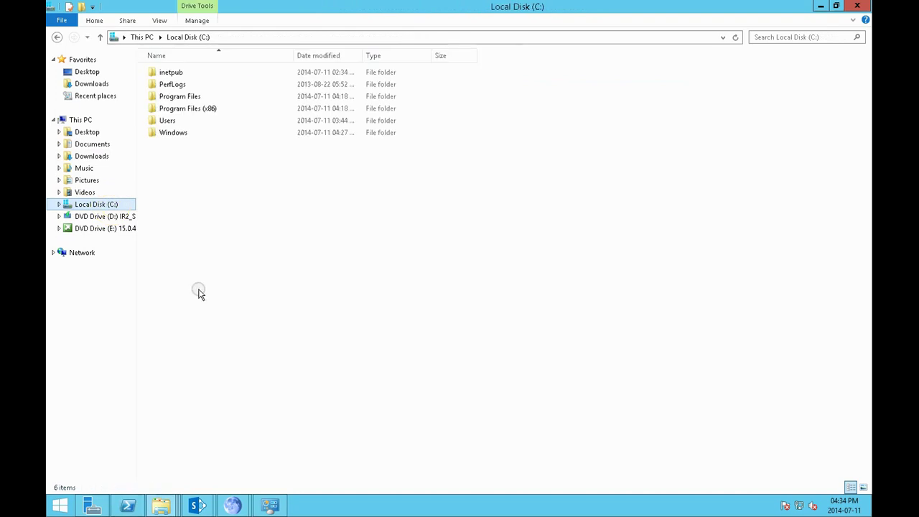
right_click(195, 211)
mouse_move(240, 313)
click(323, 317)
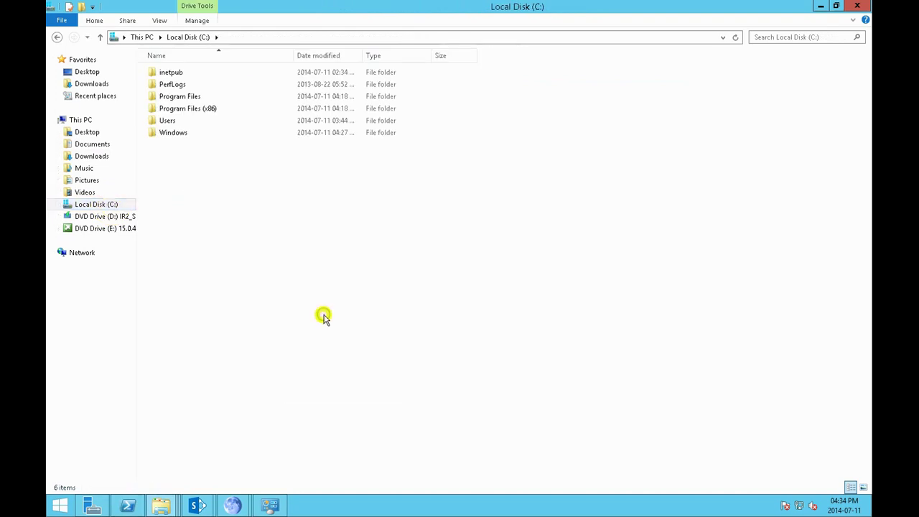
text(s)
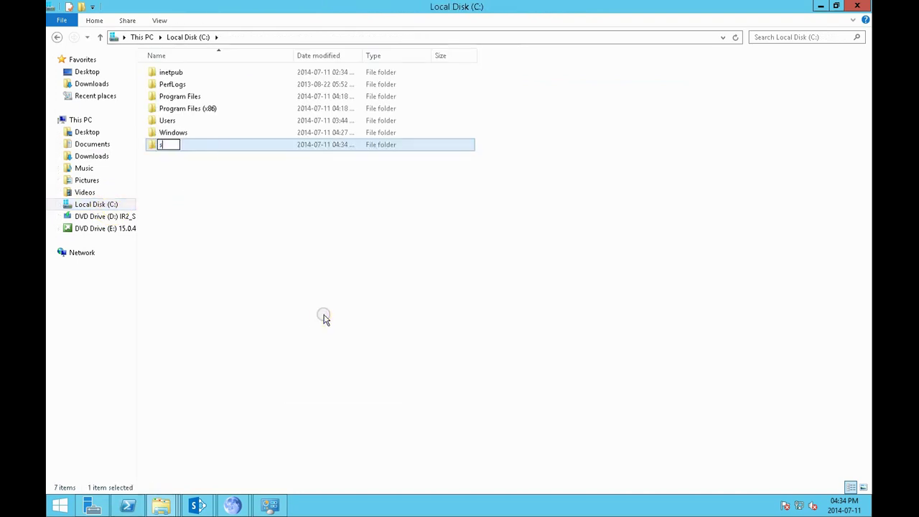
text(harepointp)
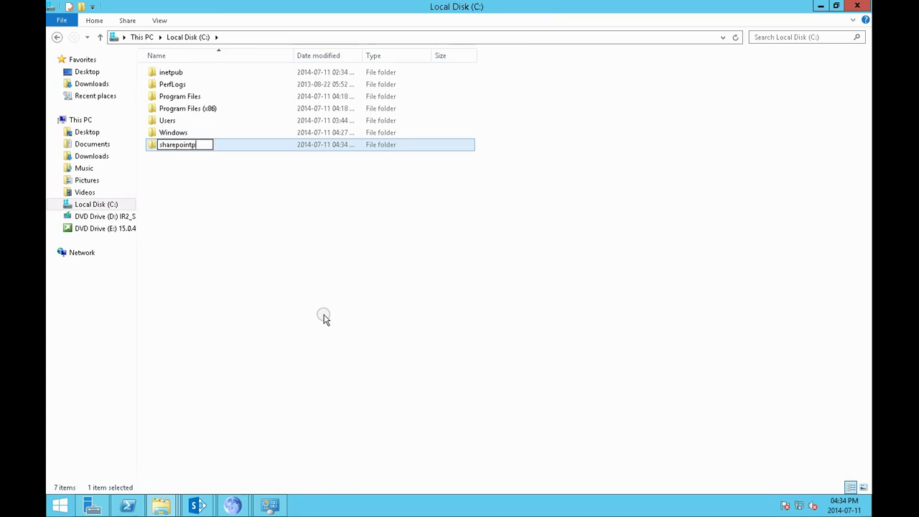
key(Return)
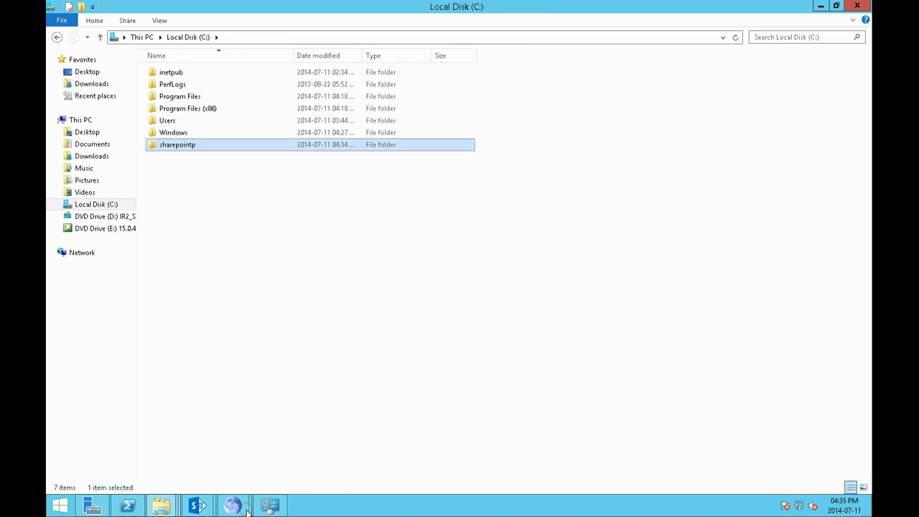
Enter c:\sharepointp as the save location at the PowerShell prompt
click(196, 507)
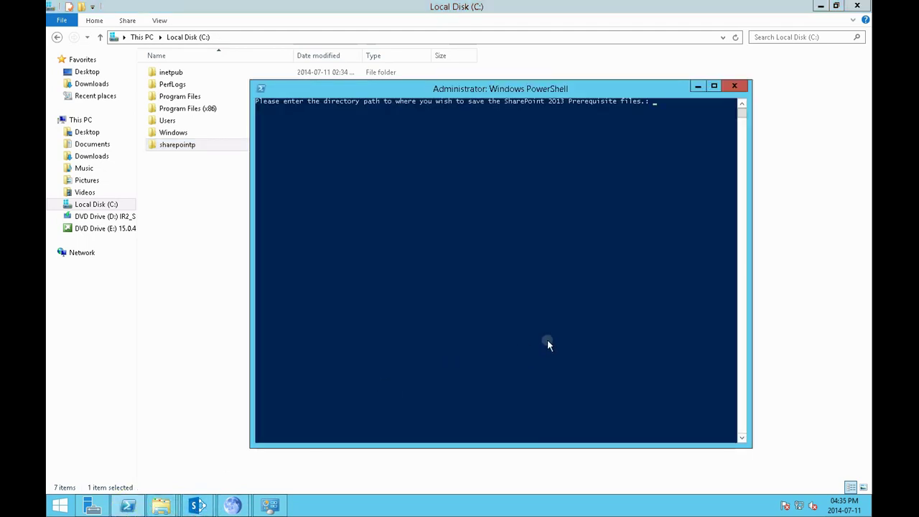
click(546, 344)
text(c:\sharepointp)
key(Return)
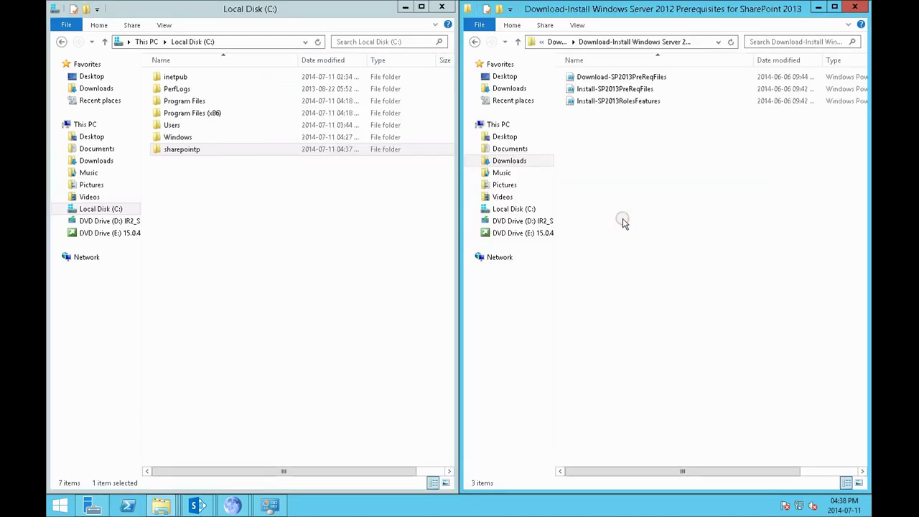
Run Install-SP2013PreReqFiles with PowerShell, giving e:\ as the SharePoint files path
click(624, 92)
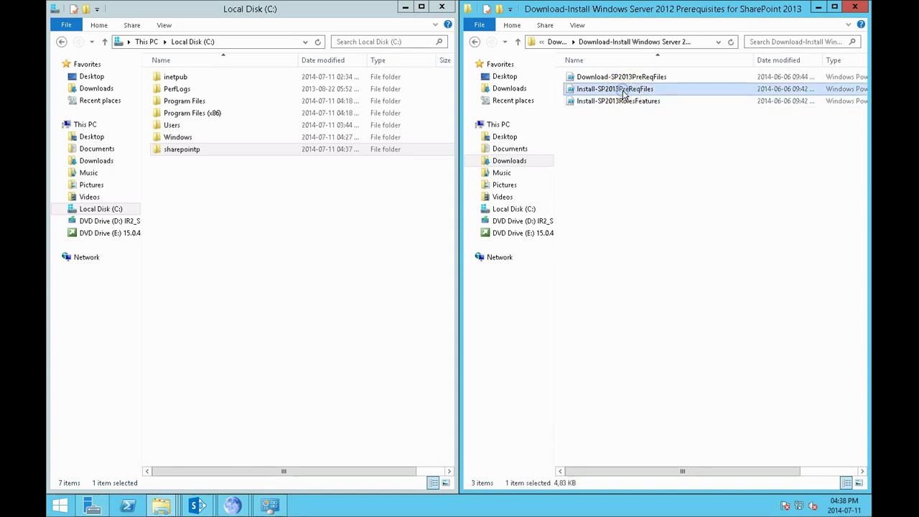
right_click(624, 91)
click(646, 111)
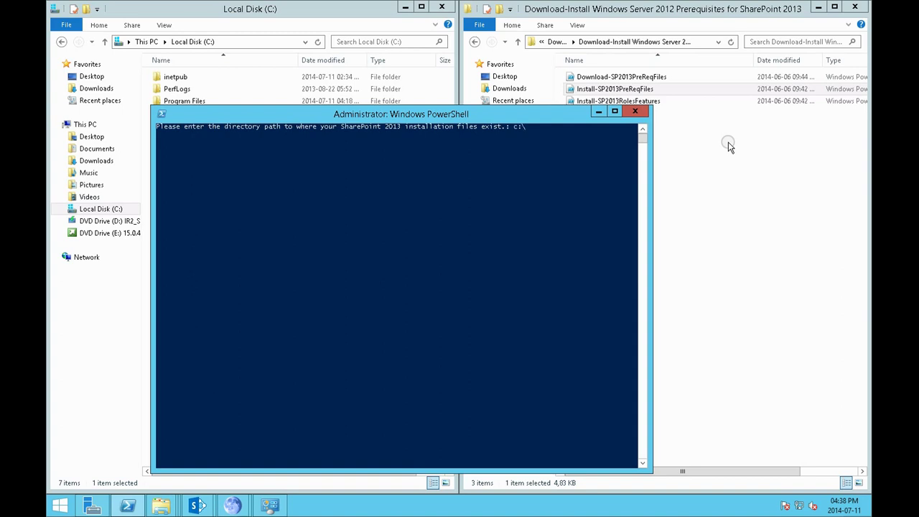
text(harepoint)
key(BackSpace)
key(BackSpace)
key(BackSpace)
key(BackSpace)
key(BackSpace)
key(BackSpace)
key(BackSpace)
key(BackSpace)
key(BackSpace)
key(BackSpace)
key(BackSpace)
key(BackSpace)
key(BackSpace)
key(BackSpace)
text(e:\)
key(Return)
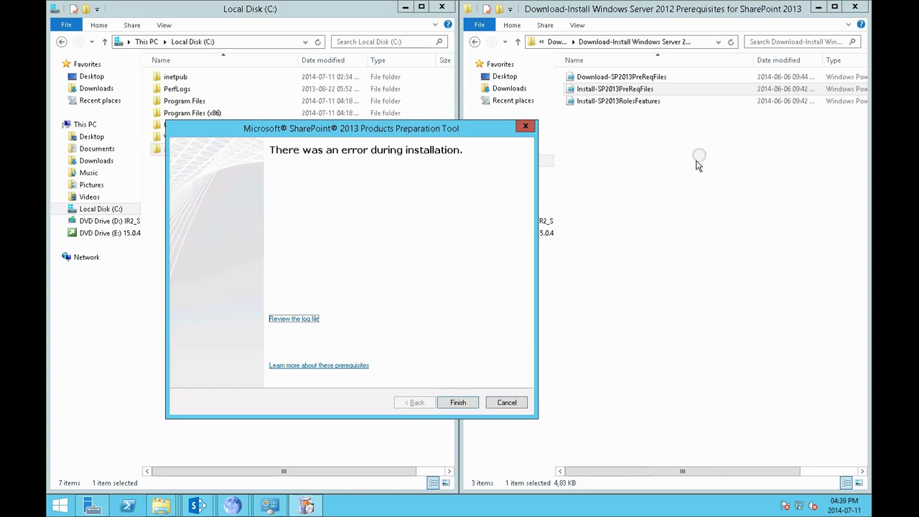
Dismiss the installation error report and review the Install-SP2013PreReqFiles script in Notepad
click(471, 403)
double_click(653, 89)
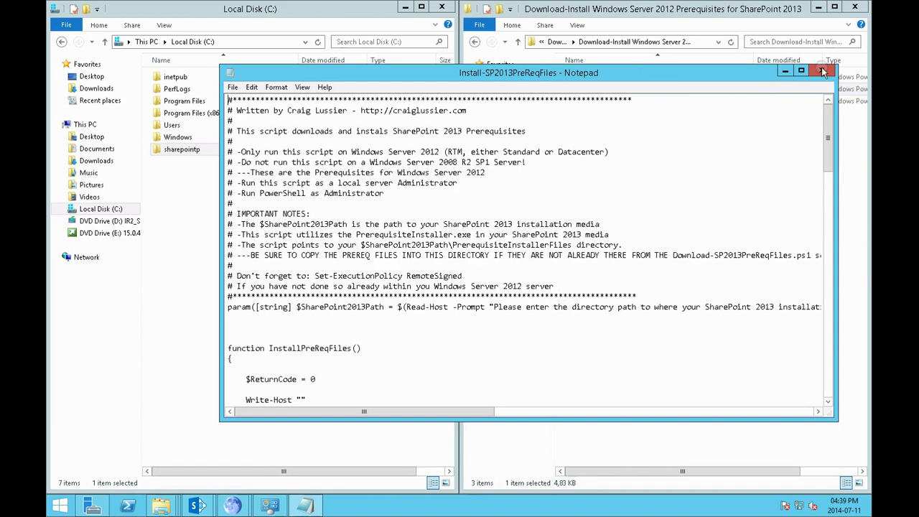
click(822, 70)
drag(690, 89, 661, 89)
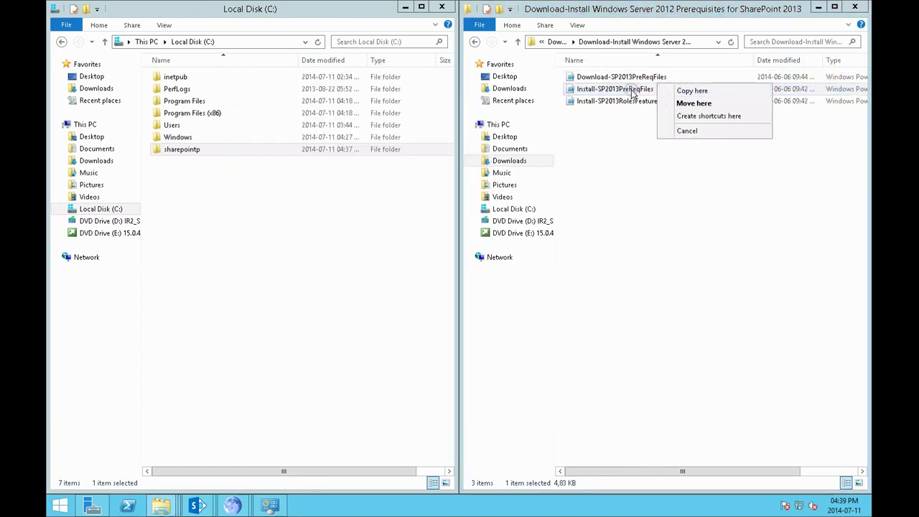
Run Install-SP2013PreReqFiles with PowerShell, giving c:\sharepointp as the installation files path
right_click(650, 91)
click(664, 109)
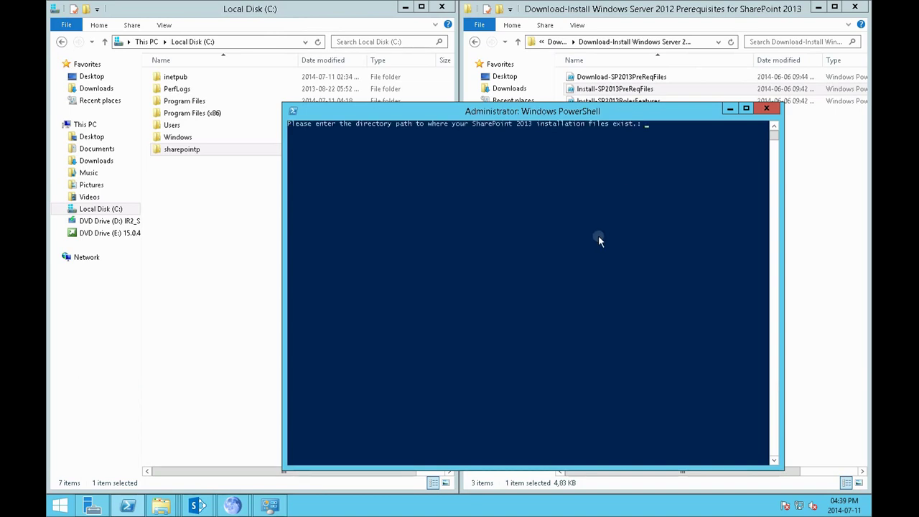
text(c:\sharepointp)
key(Return)
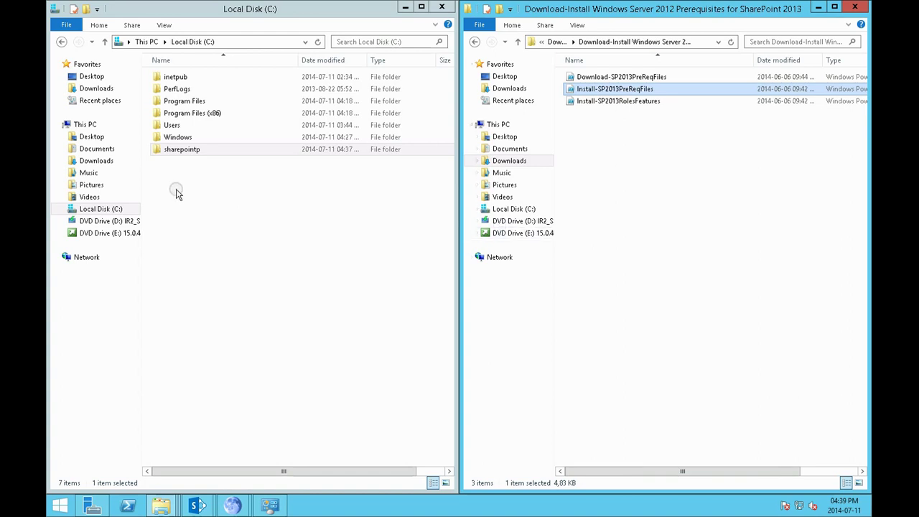
Open the sharepointp folder to see its installers, then bring up the TechNet script instructions page
click(176, 152)
double_click(176, 152)
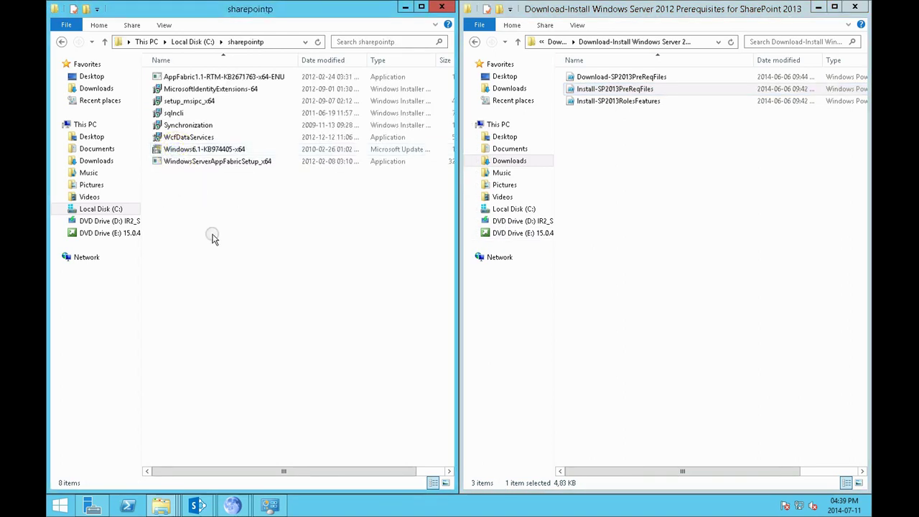
click(604, 93)
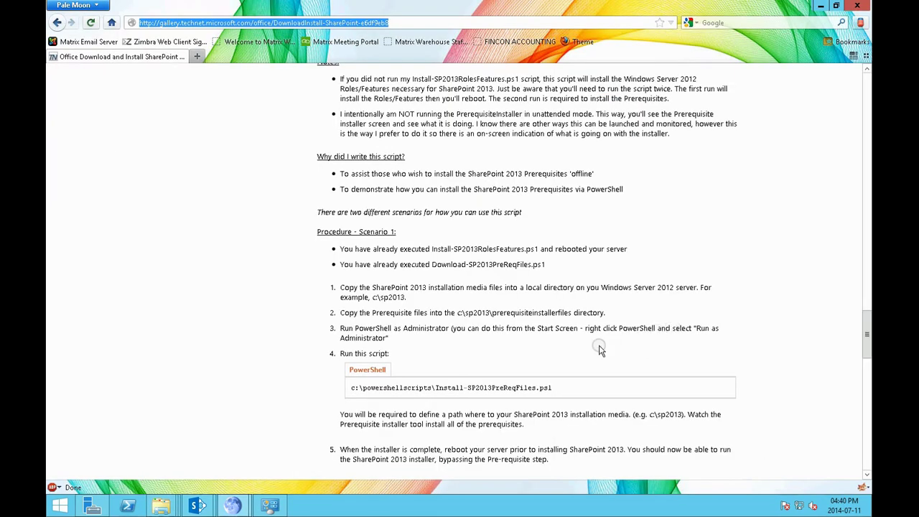
click(572, 357)
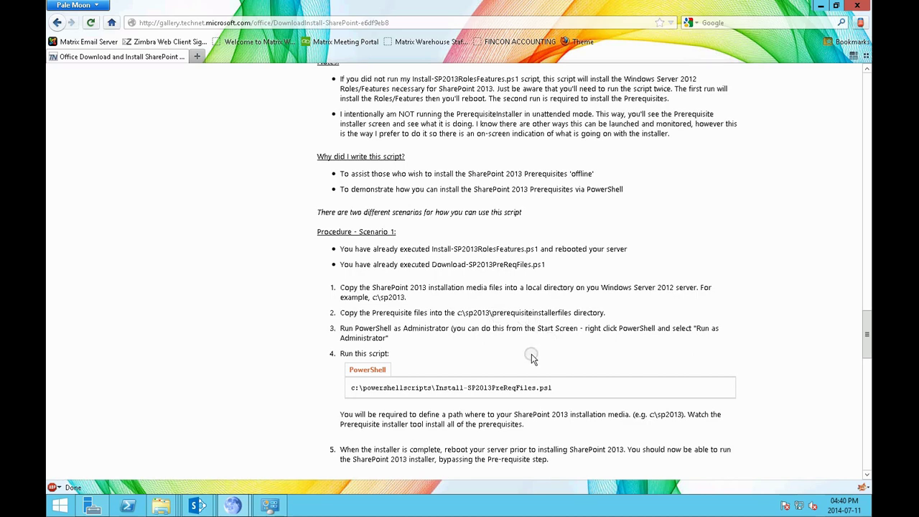
Select all 35 items of the SharePoint media on DVD Drive (E:)
click(161, 507)
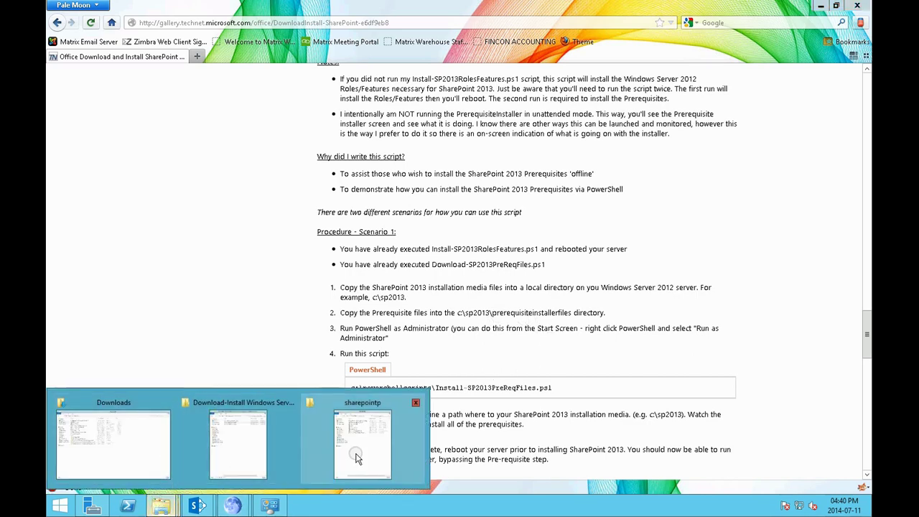
click(332, 456)
click(101, 235)
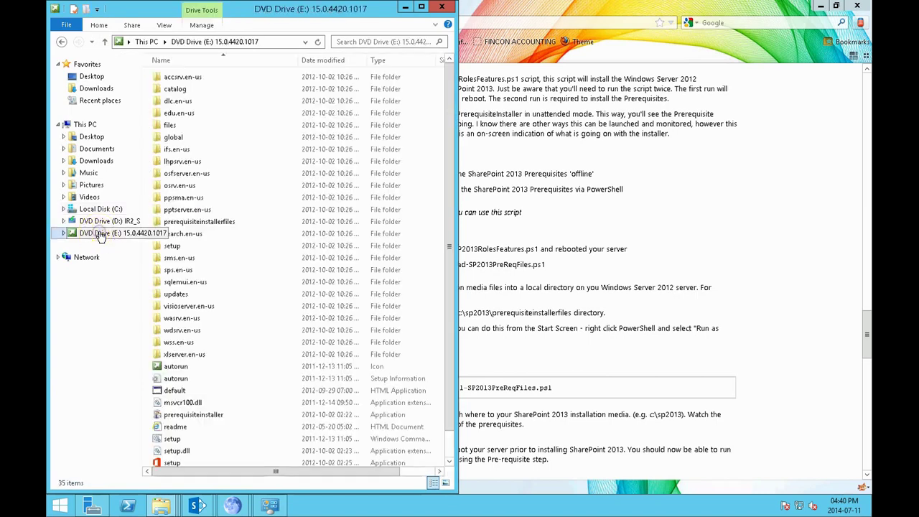
click(323, 344)
key(ctrl+a)
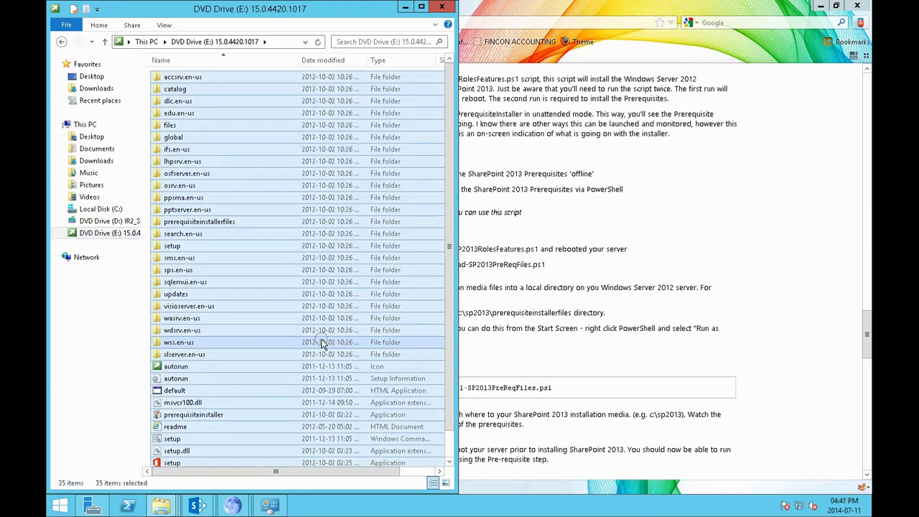
Create a new folder named sp2013 on Local Disk (C:)
click(95, 209)
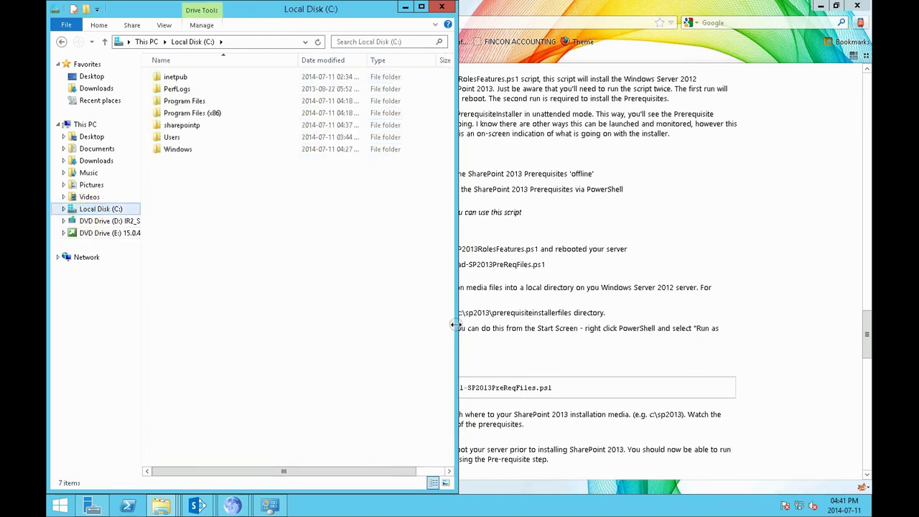
drag(455, 327, 313, 318)
right_click(194, 283)
mouse_move(236, 399)
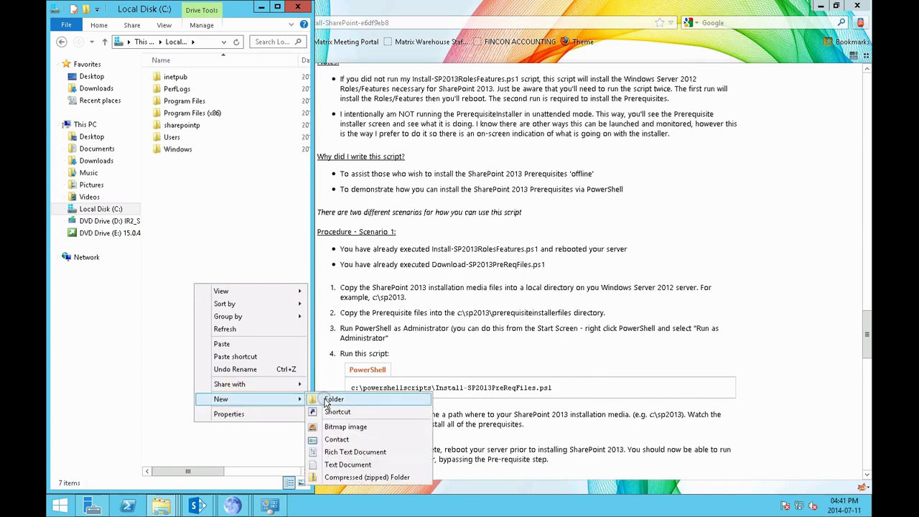
click(324, 401)
text(s)
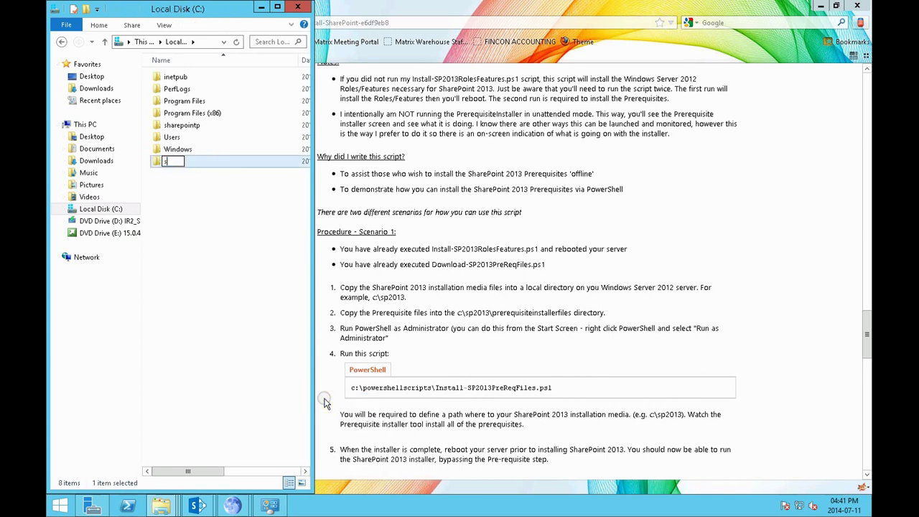
text(p2013)
key(Return)
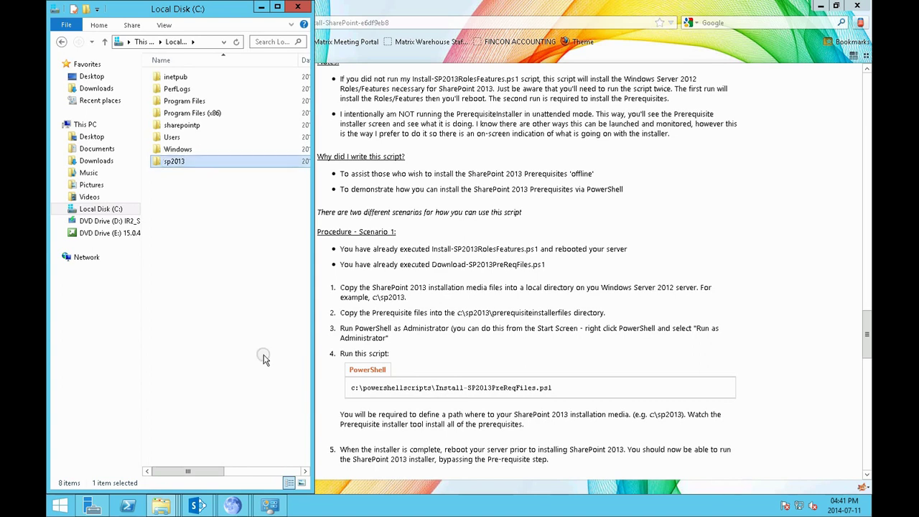
Paste the DVD contents into sp2013 and show the copy progress details
double_click(190, 163)
right_click(204, 210)
click(241, 291)
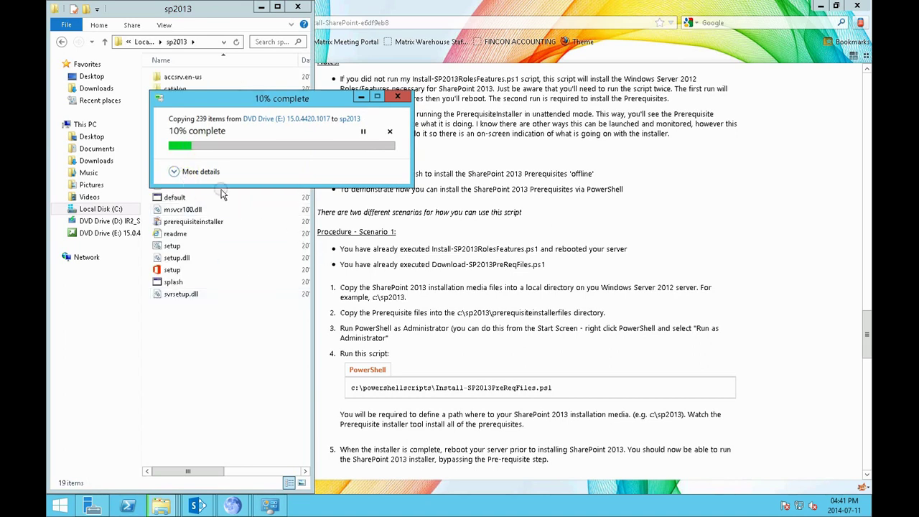
click(176, 172)
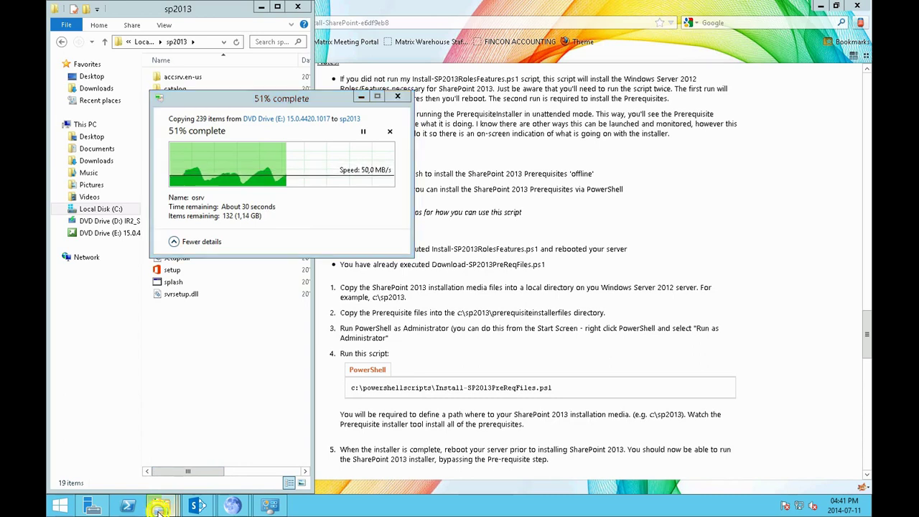
click(162, 509)
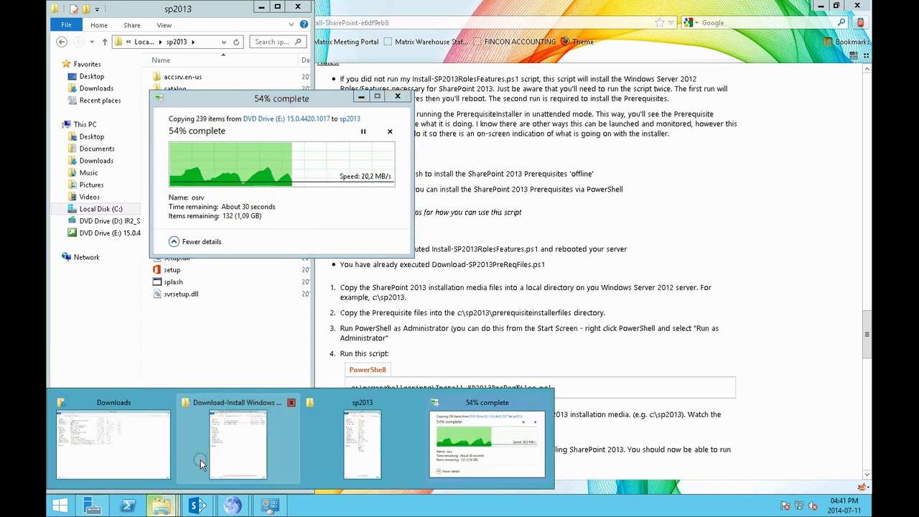
Run the Install-SP2013RolesFeatures script with PowerShell from the downloaded scripts folder
click(237, 438)
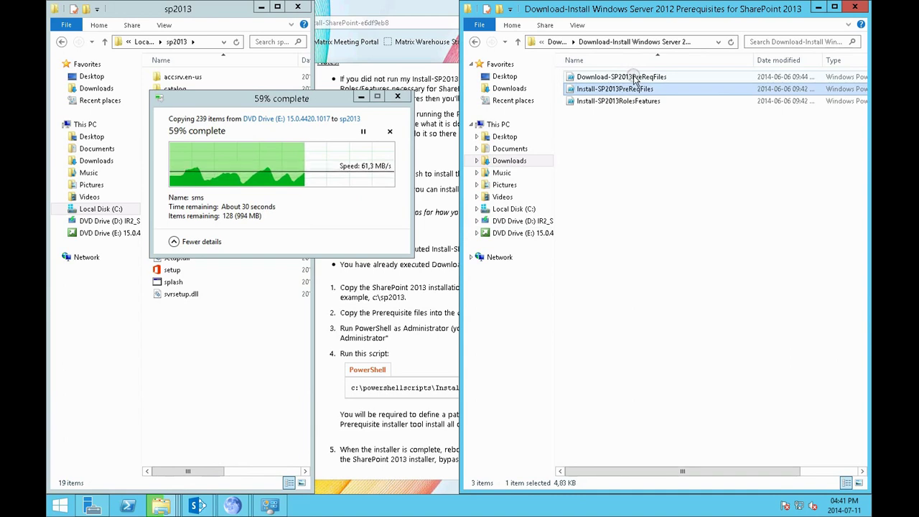
click(635, 101)
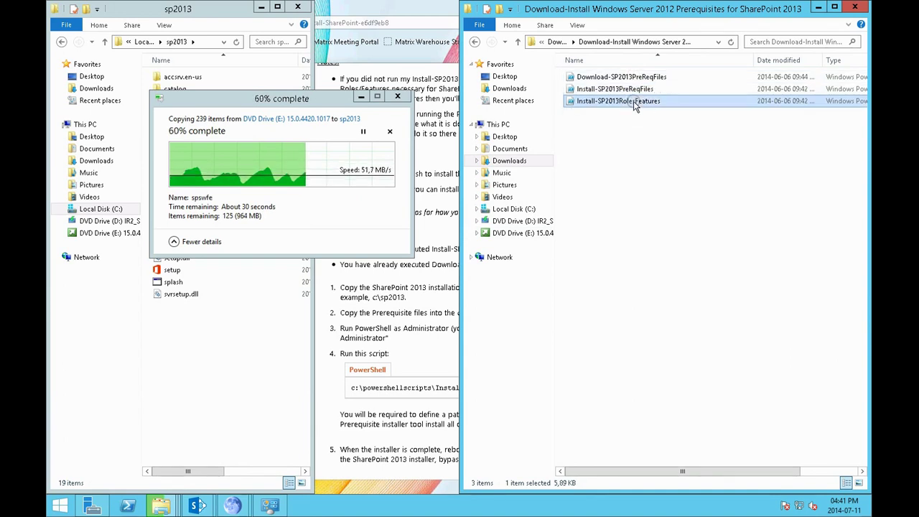
right_click(635, 106)
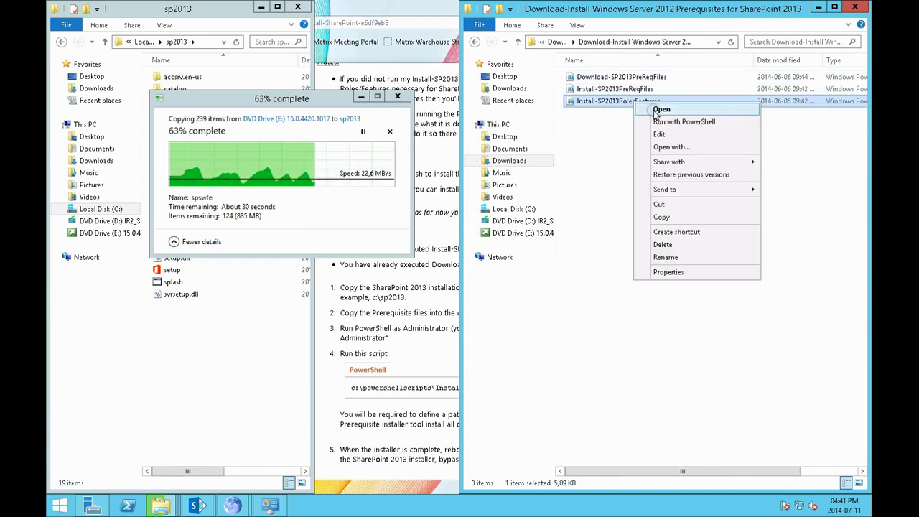
click(661, 122)
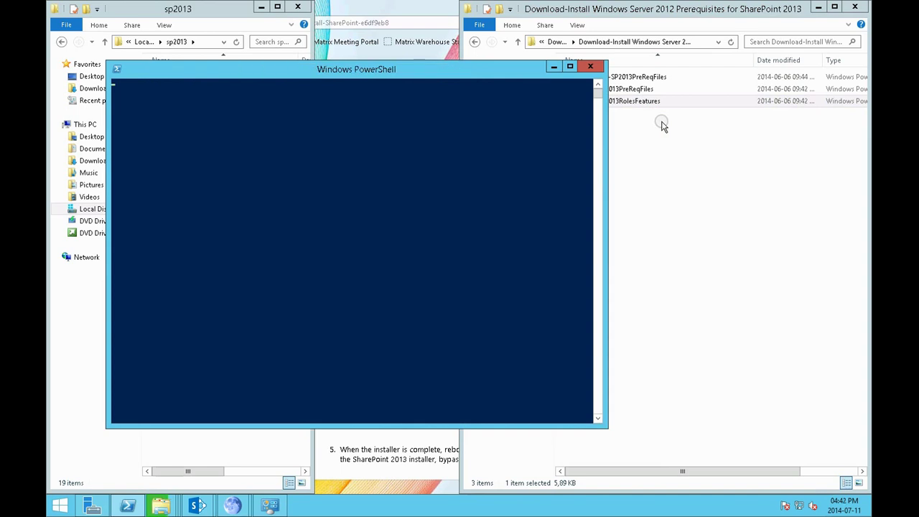
drag(490, 78, 710, 125)
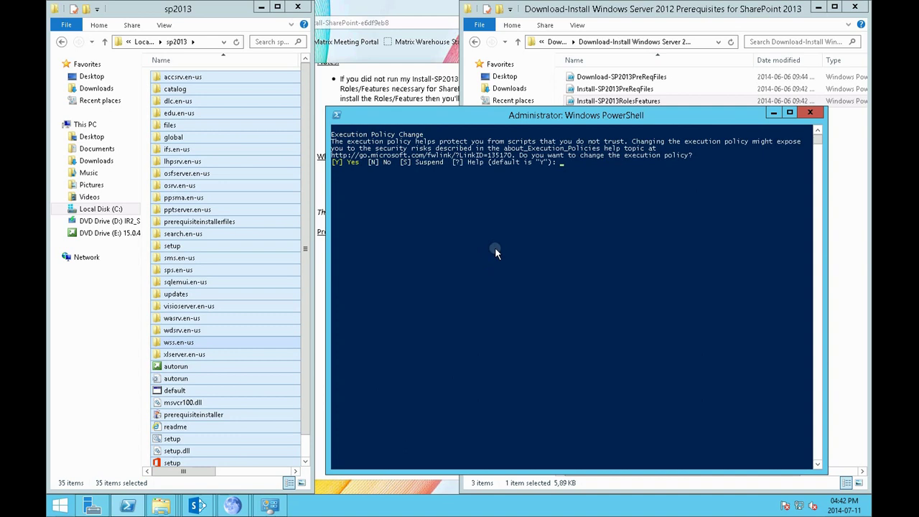
Answer Y to the execution policy prompt and choose O for online installation
click(518, 219)
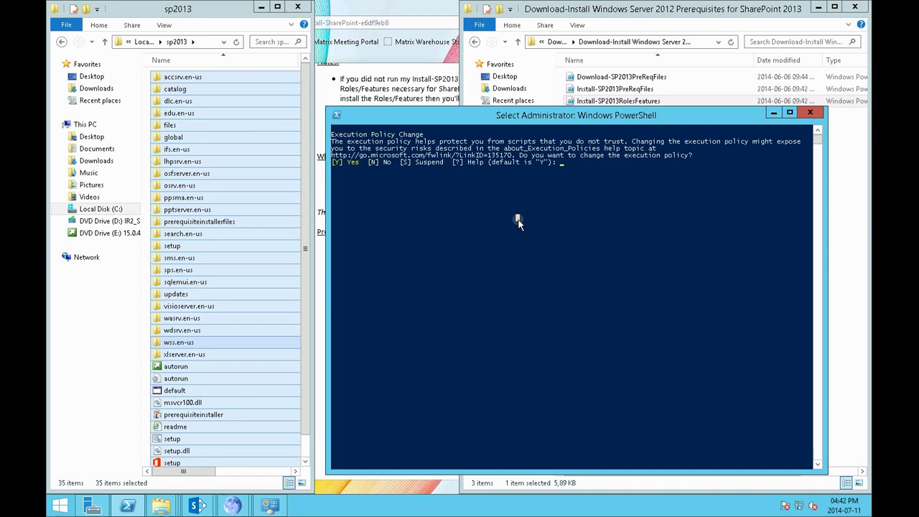
text(Y)
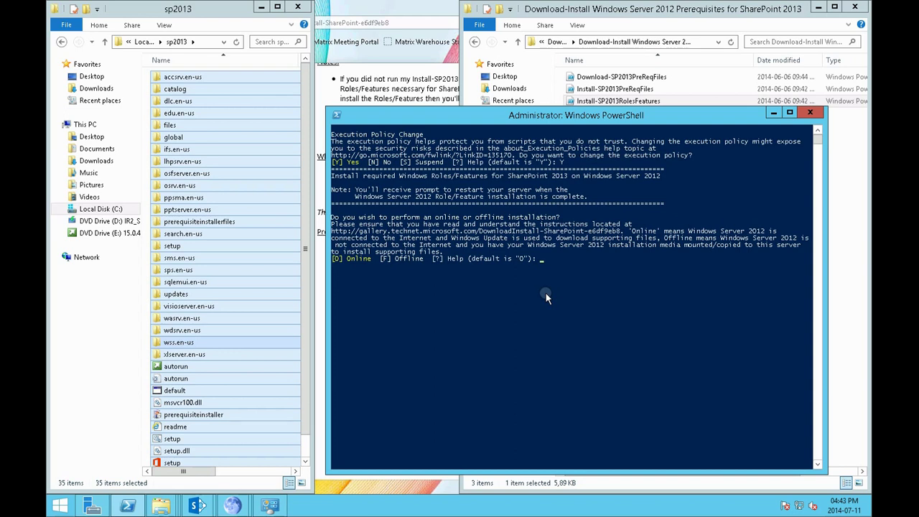
text(O)
key(Return)
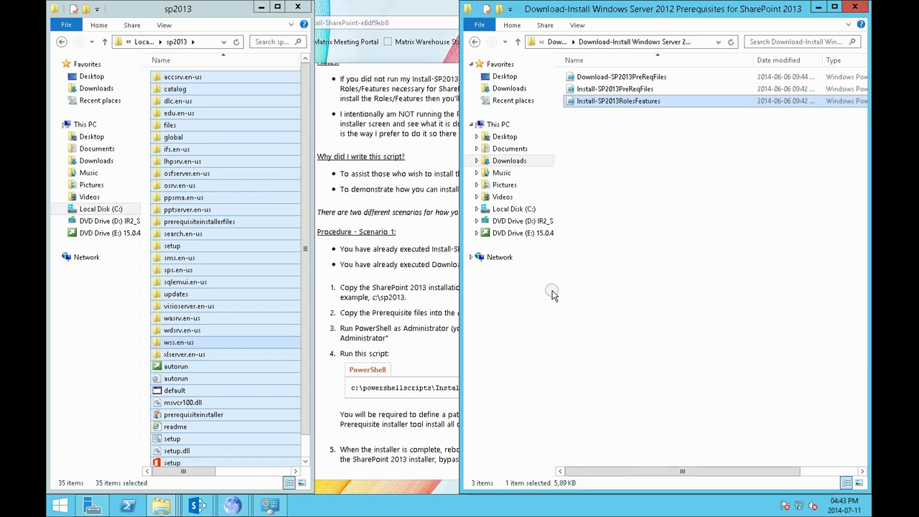
Select all 8 prerequisite installer files in C:\sharepointp
click(514, 209)
double_click(607, 126)
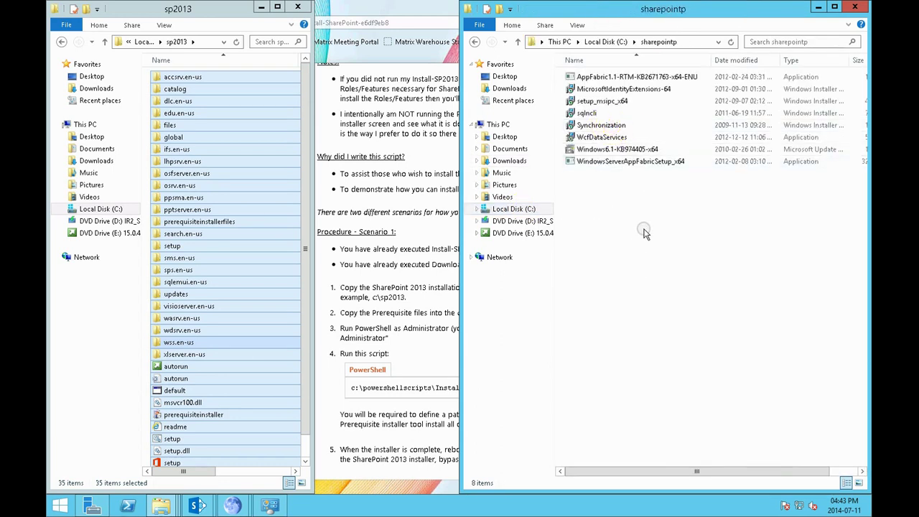
key(ctrl+a)
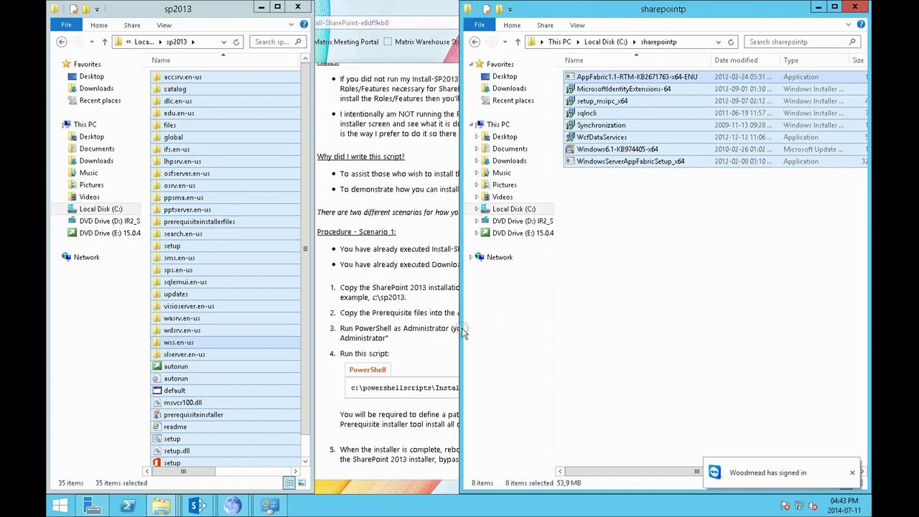
click(416, 344)
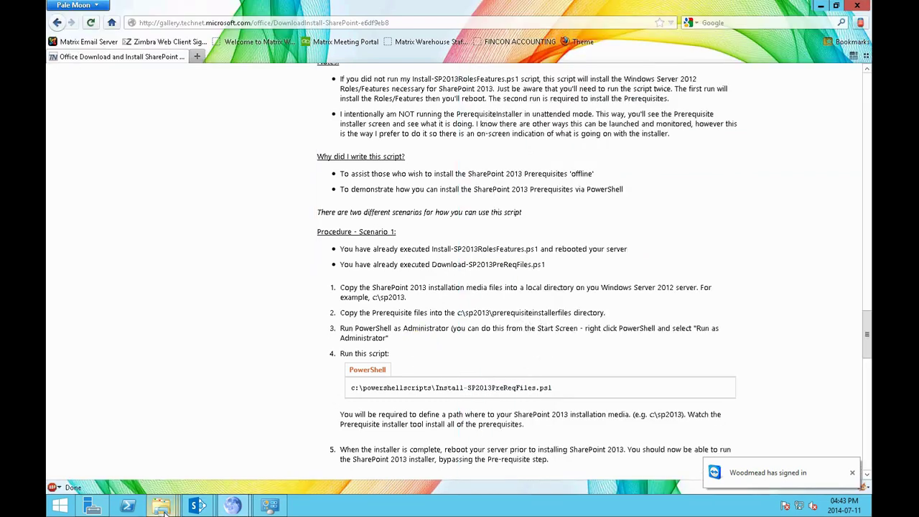
mouse_move(161, 506)
click(275, 450)
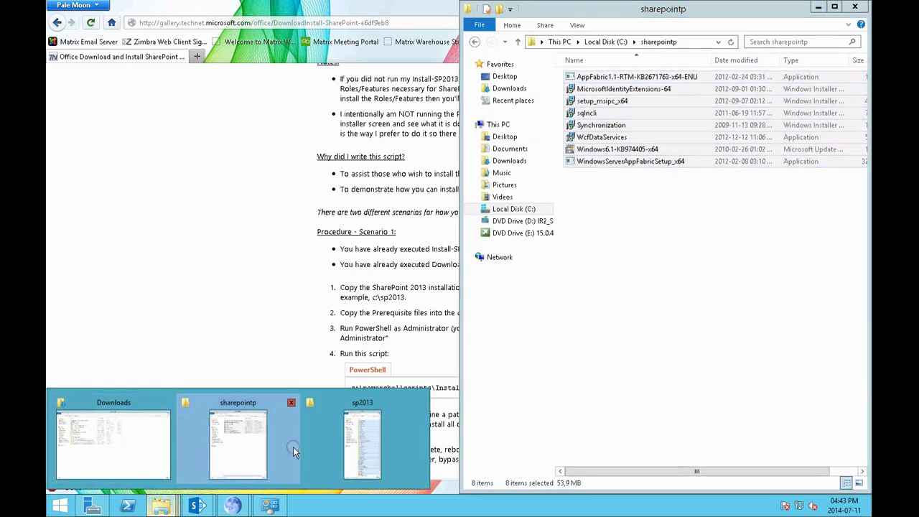
click(354, 446)
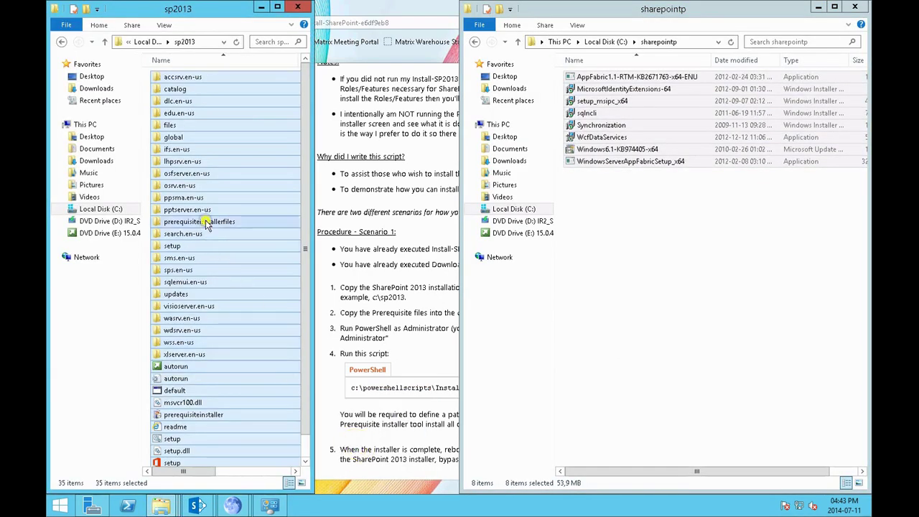
Paste the installers into sp2013\prerequisiteinstallerfiles, then go back to the scripts folder's Install-SP2013PreReqFiles
double_click(206, 223)
right_click(207, 248)
click(234, 322)
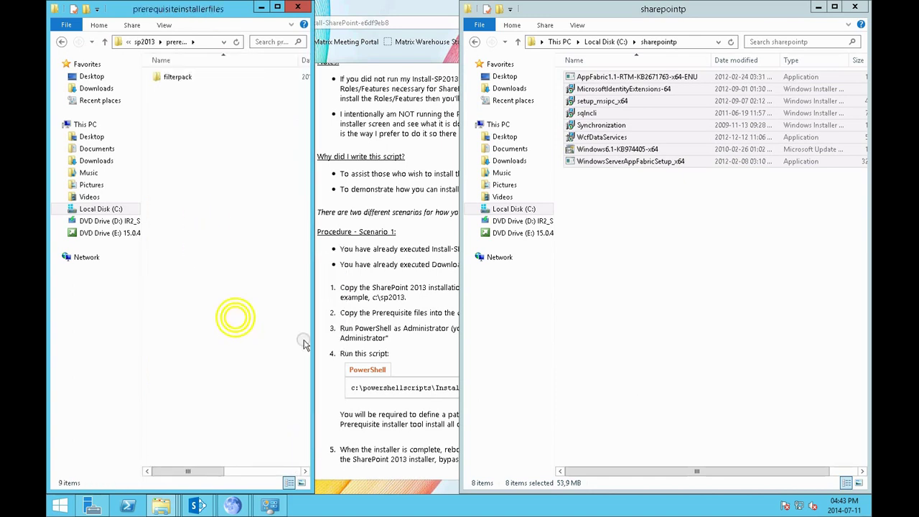
click(474, 41)
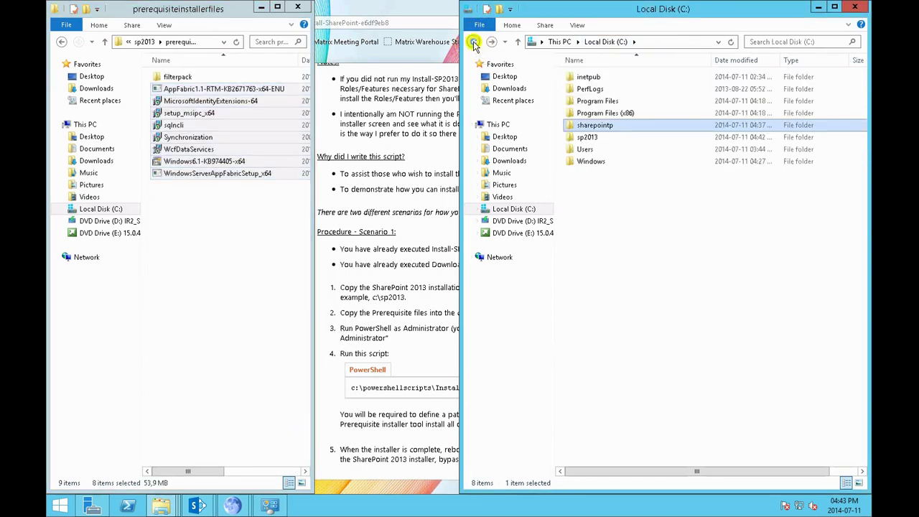
click(474, 41)
click(599, 89)
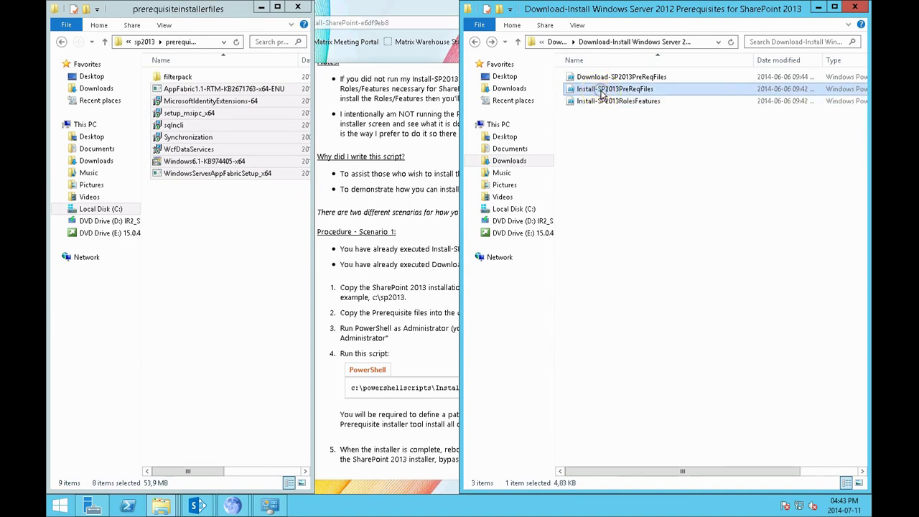
Run Install-SP2013PreReqFiles with PowerShell, giving c:\sp2013 as the installation files path
right_click(602, 91)
click(626, 115)
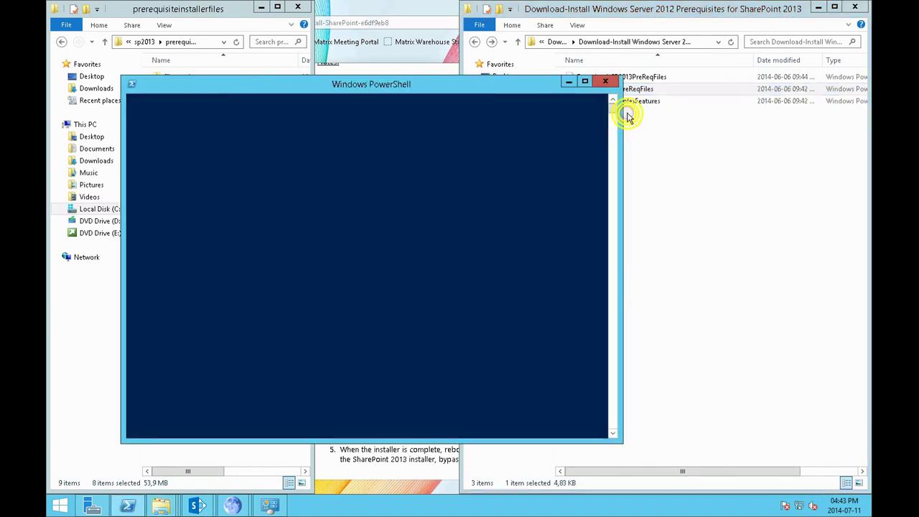
drag(510, 87, 686, 88)
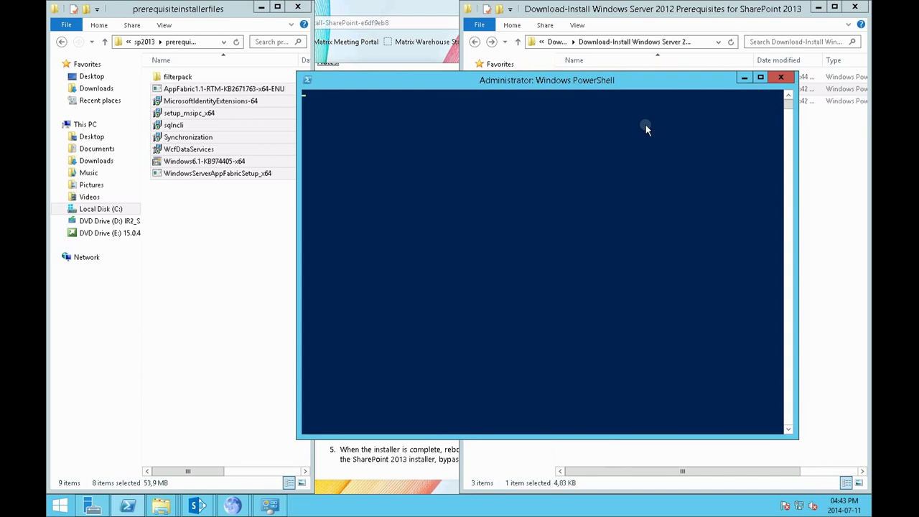
drag(606, 85, 653, 85)
text(c:\sp2013)
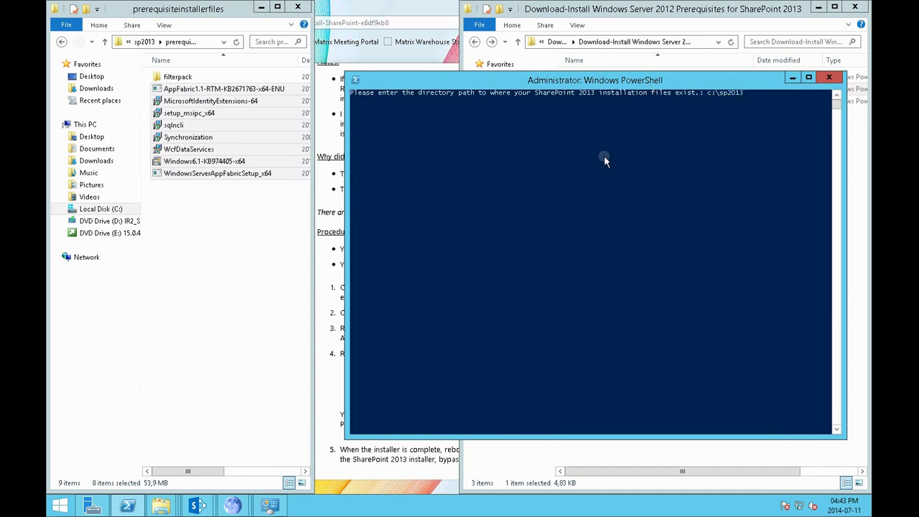
key(Return)
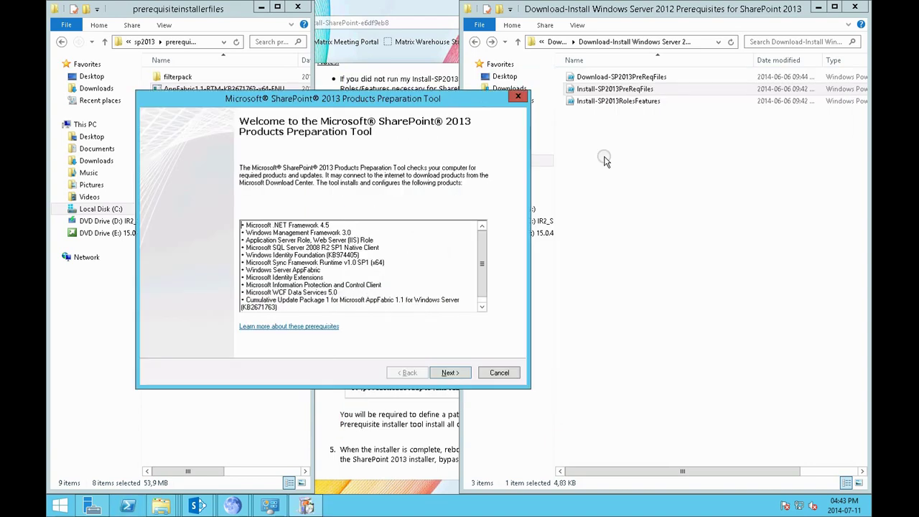
Accept the preparation tool's license terms and close its result page
click(458, 373)
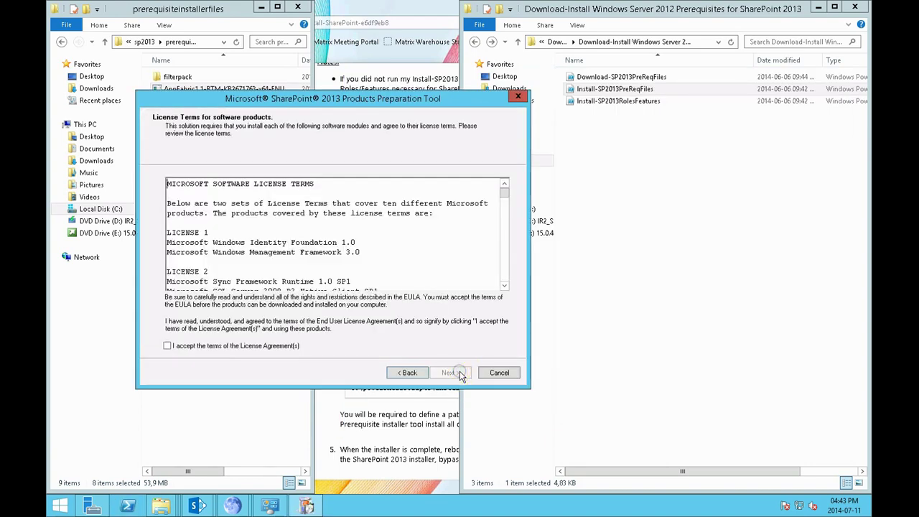
click(284, 347)
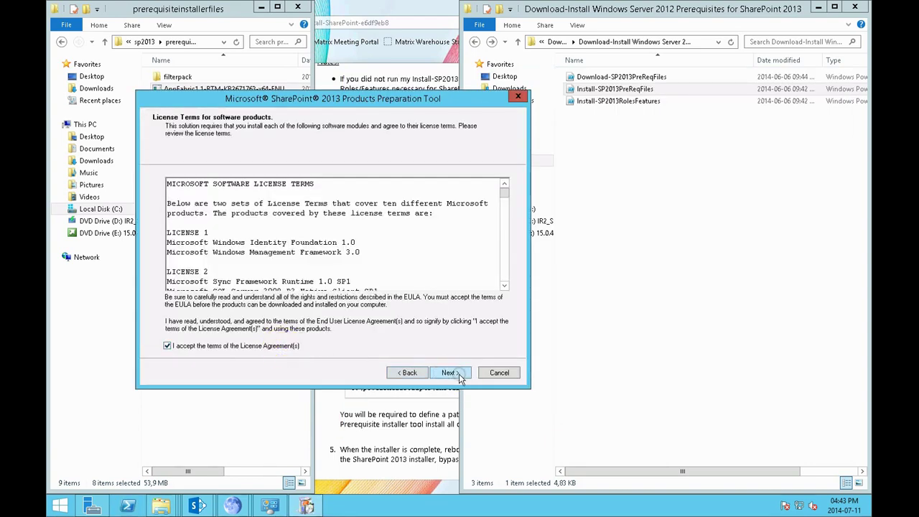
click(458, 372)
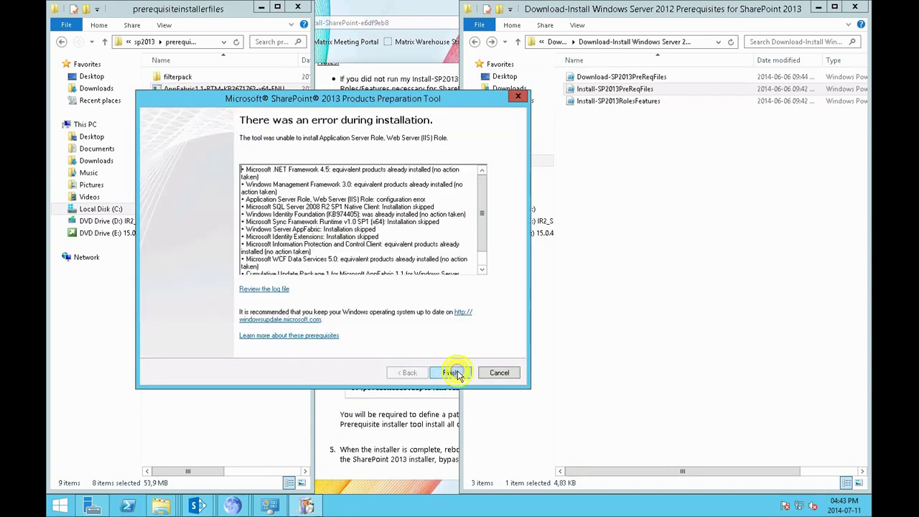
click(454, 373)
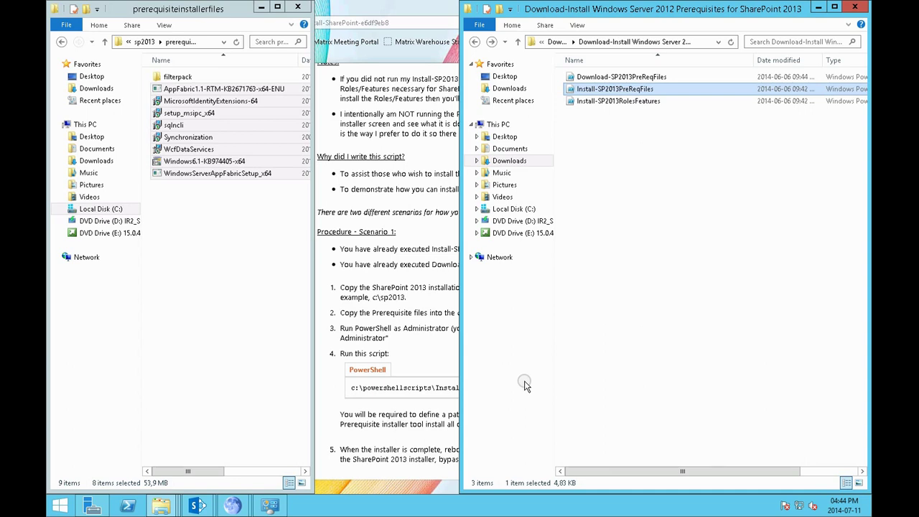
Bring up the SharePoint Setup Errors list and close it
click(248, 460)
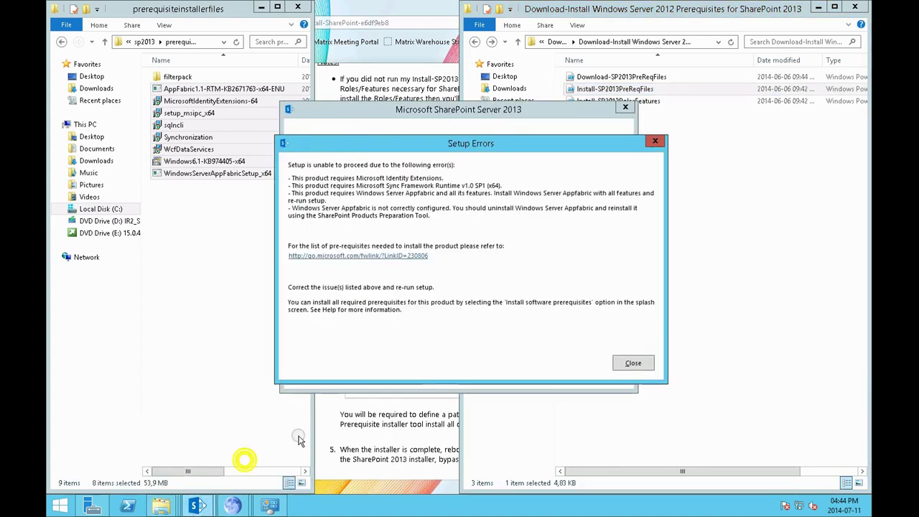
click(627, 363)
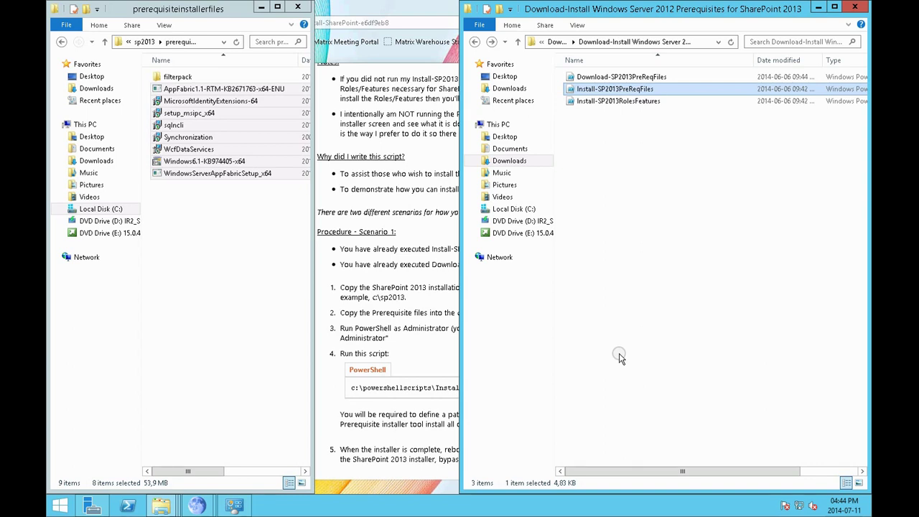
right_click(452, 503)
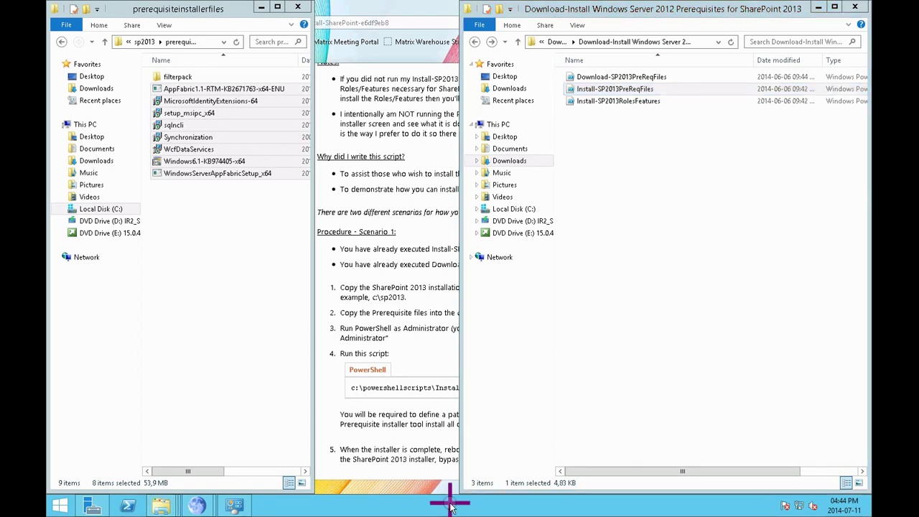
click(483, 467)
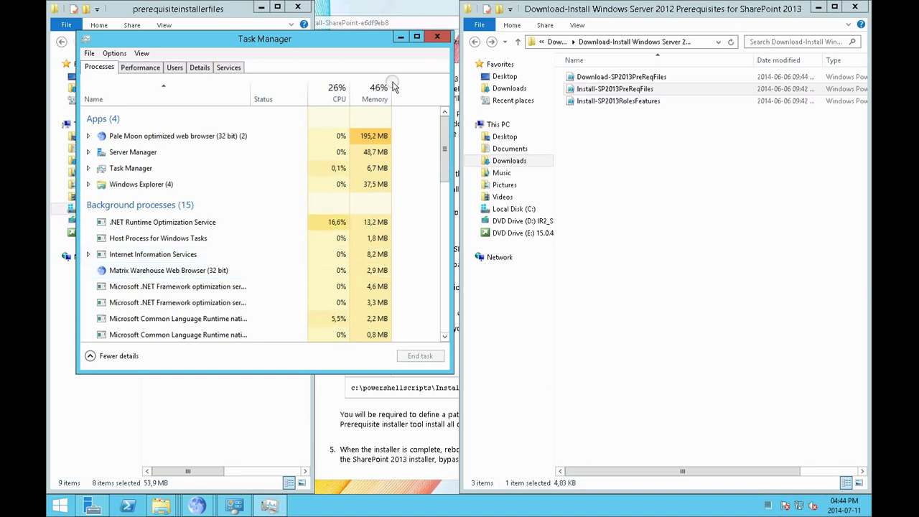
click(332, 87)
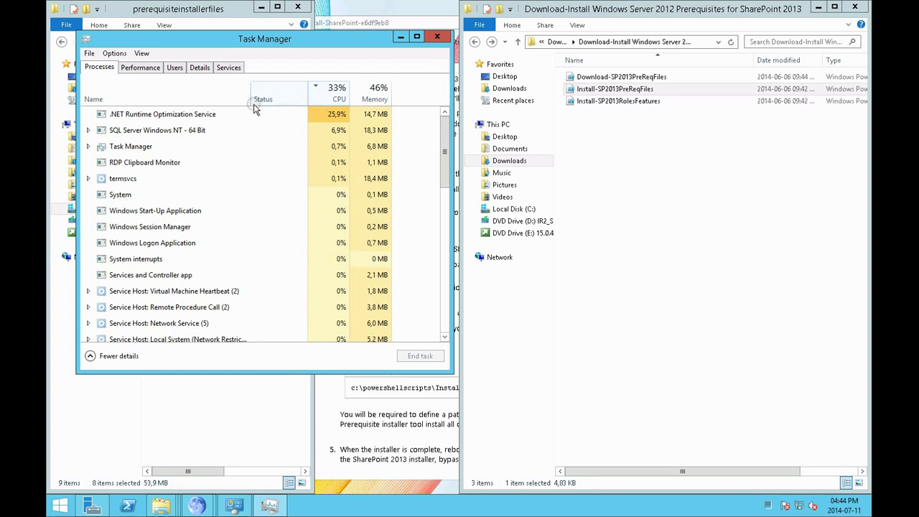
click(231, 116)
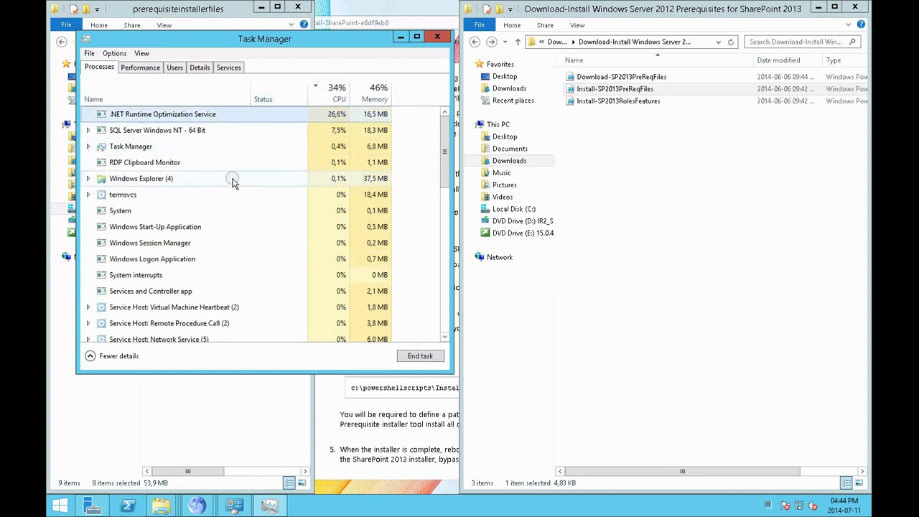
drag(372, 39, 710, 138)
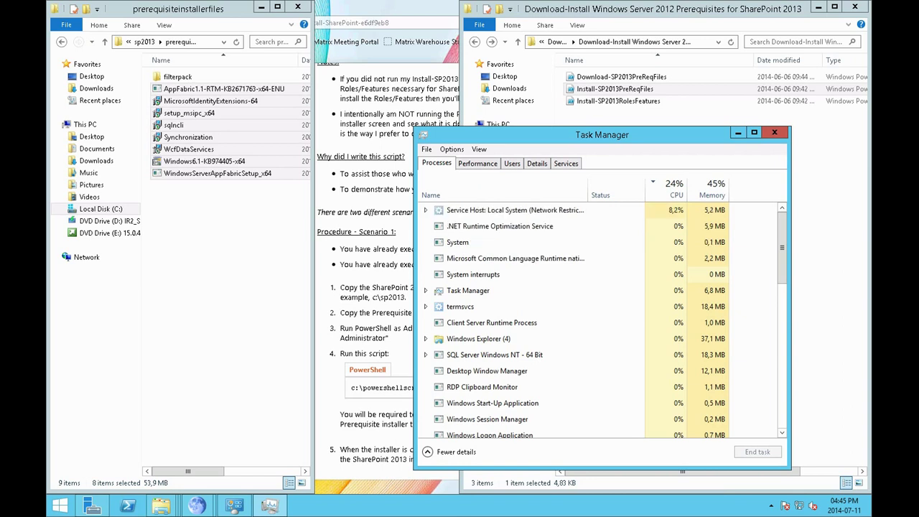
click(775, 132)
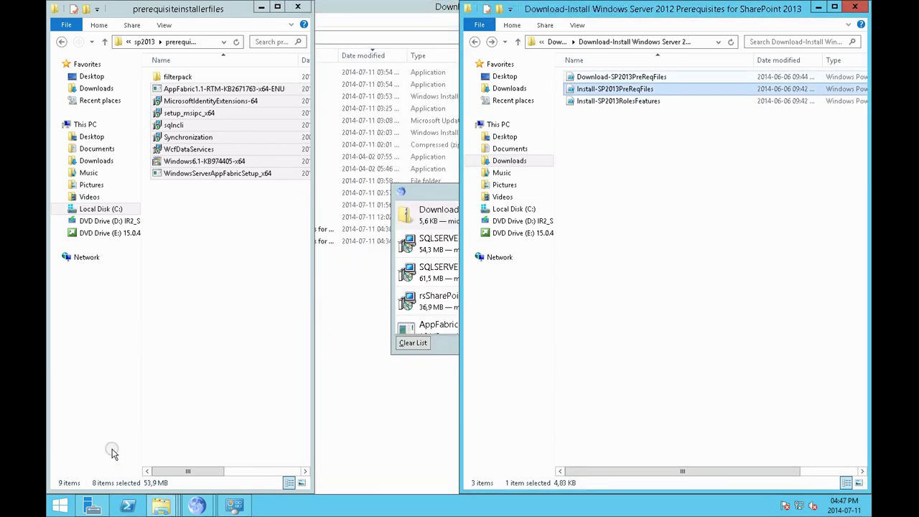
Launch PowerShell as administrator from the taskbar and centre its window
click(59, 509)
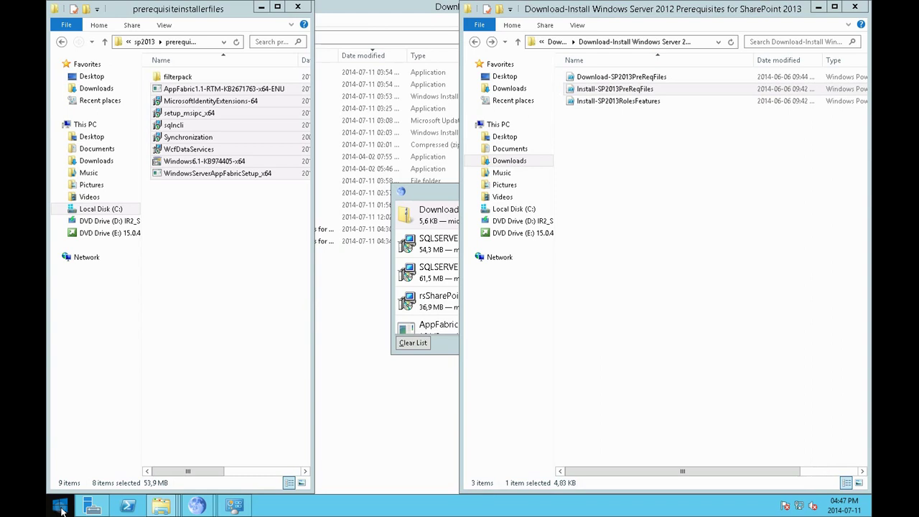
right_click(127, 507)
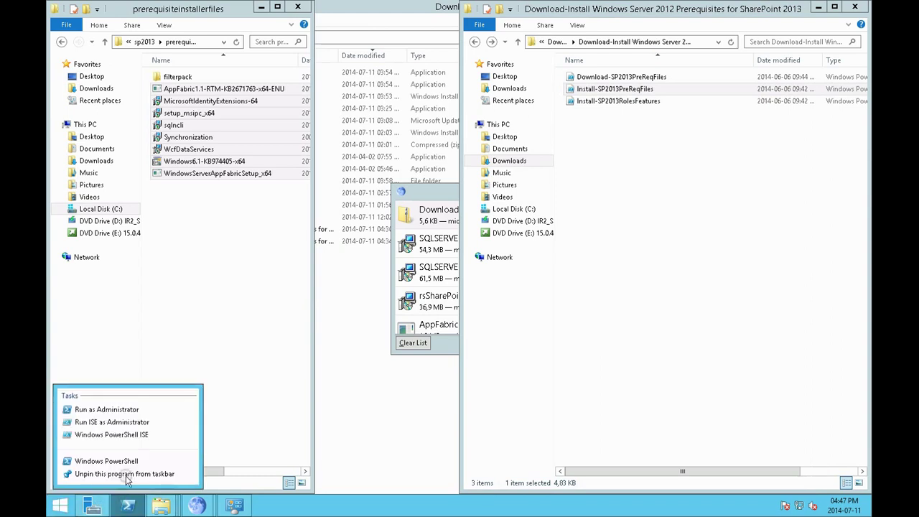
click(118, 411)
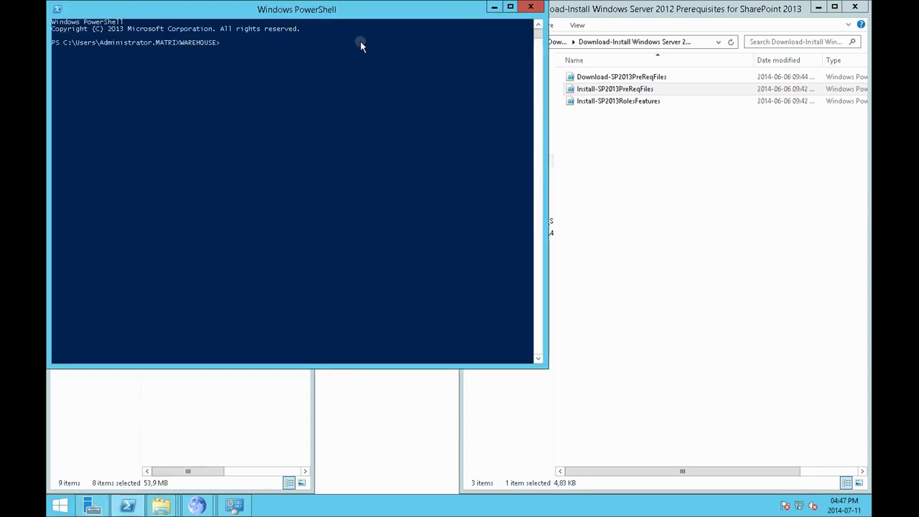
drag(386, 13, 596, 158)
Copy the Install-SP2013PreReqFiles script into C:\sp2013 and snap PowerShell to the left half
right_click(643, 88)
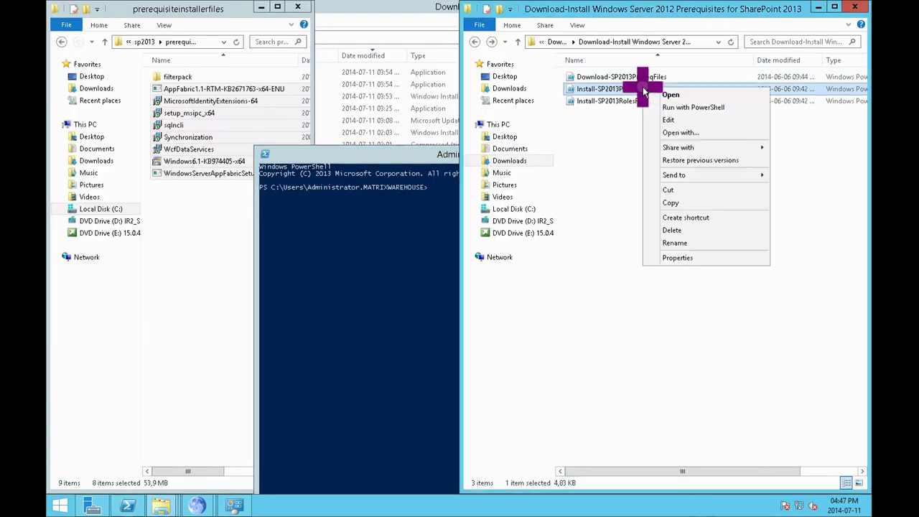
click(675, 203)
click(515, 208)
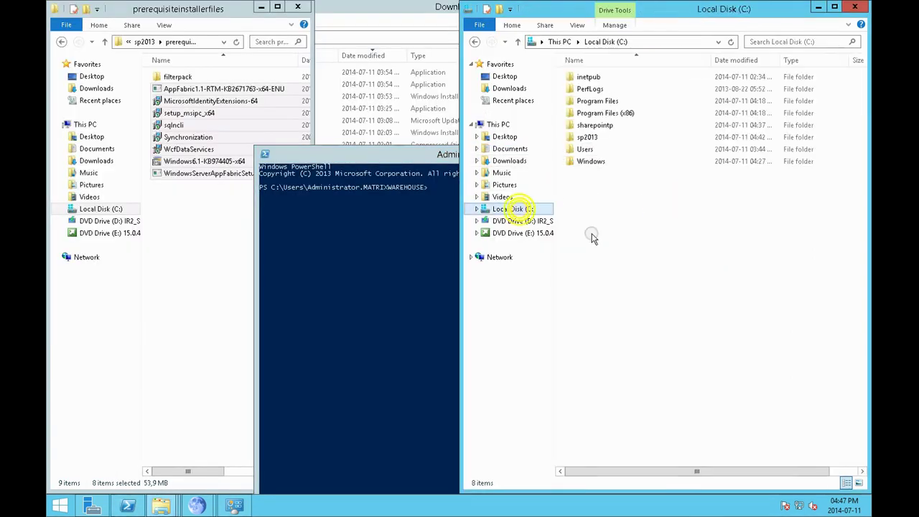
double_click(587, 137)
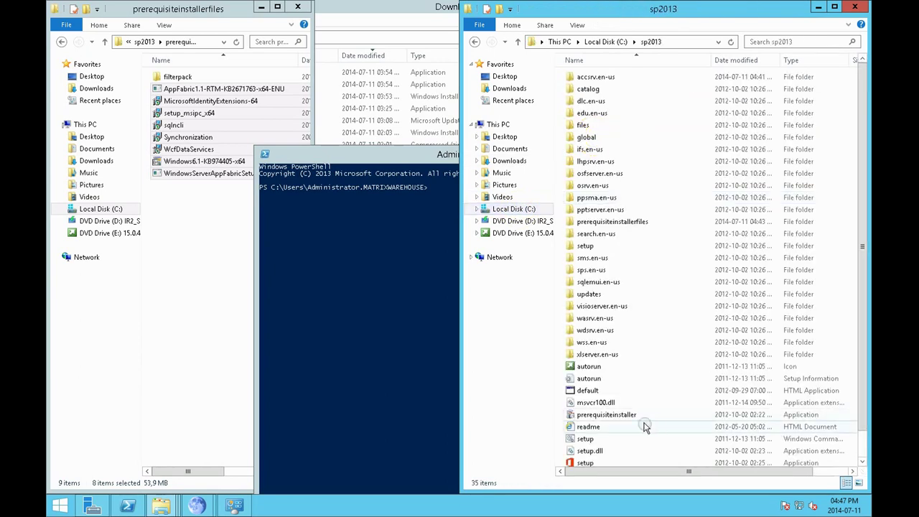
right_click(561, 404)
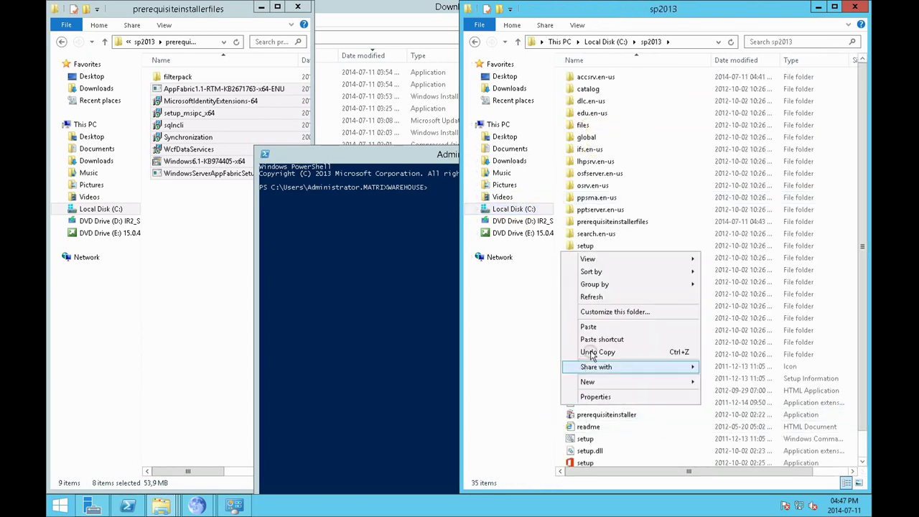
click(589, 328)
click(417, 328)
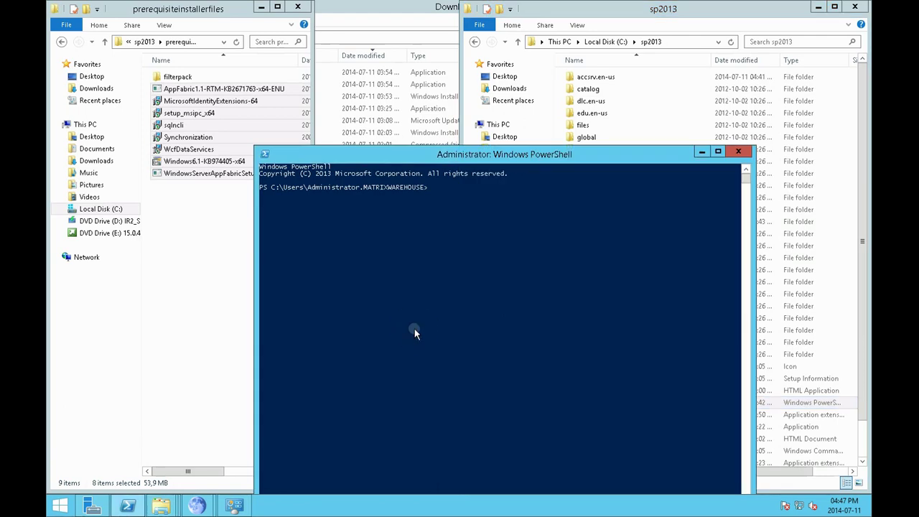
key(super+Left)
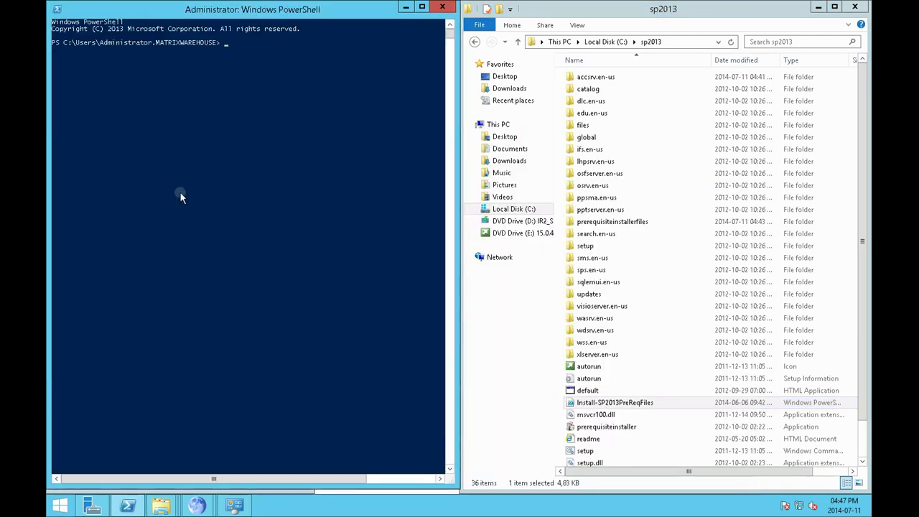
Change to C:\sp2013 with cd \ and cd sp20, then enter Install-SP2013PreReqFiles.ps
text(cd \)
key(Return)
text(cd sp2013)
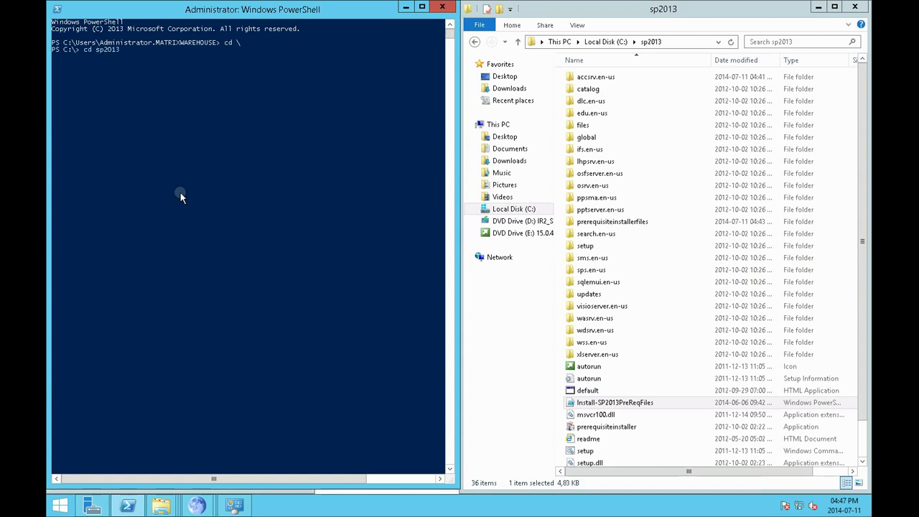
key(Return)
text(Instal)
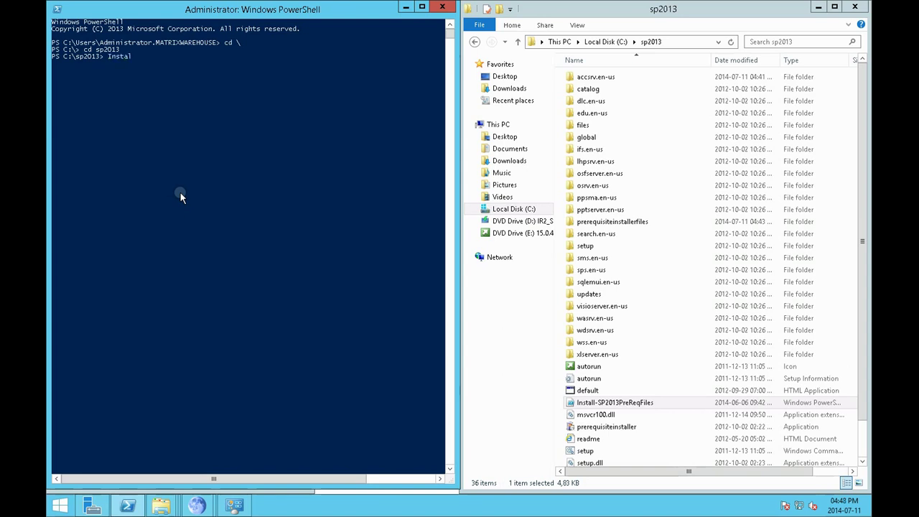
text(l-SP2013PreReqFiles.ps)
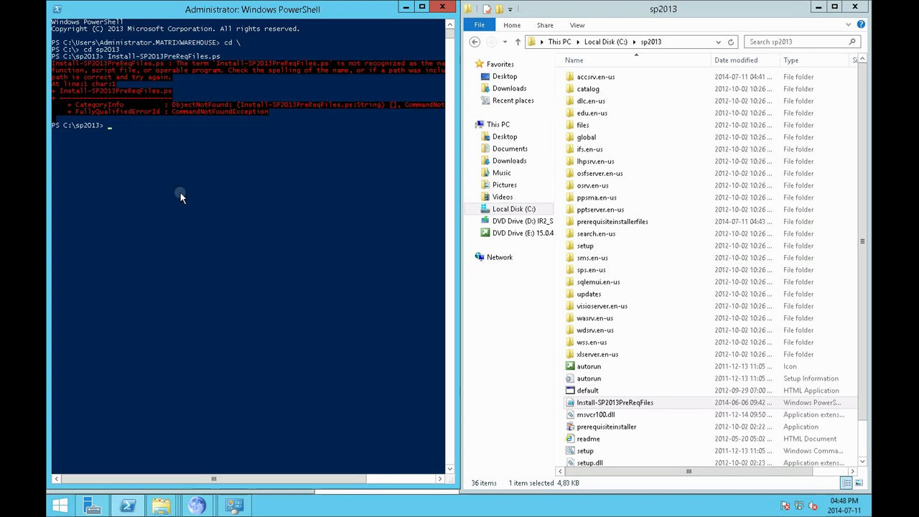
After a glance at the instructions, rerun the command as Install-SP2013PreReqFiles.ps1 in PowerShell
mouse_move(197, 506)
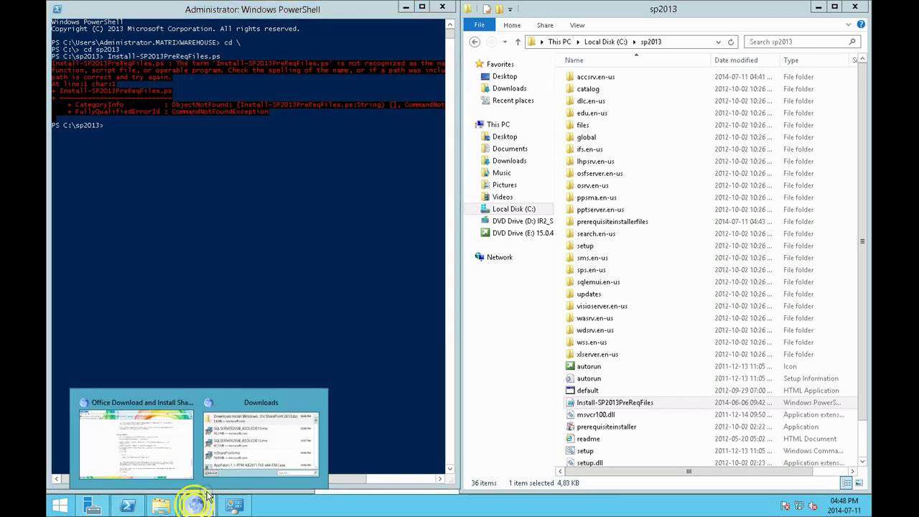
click(157, 458)
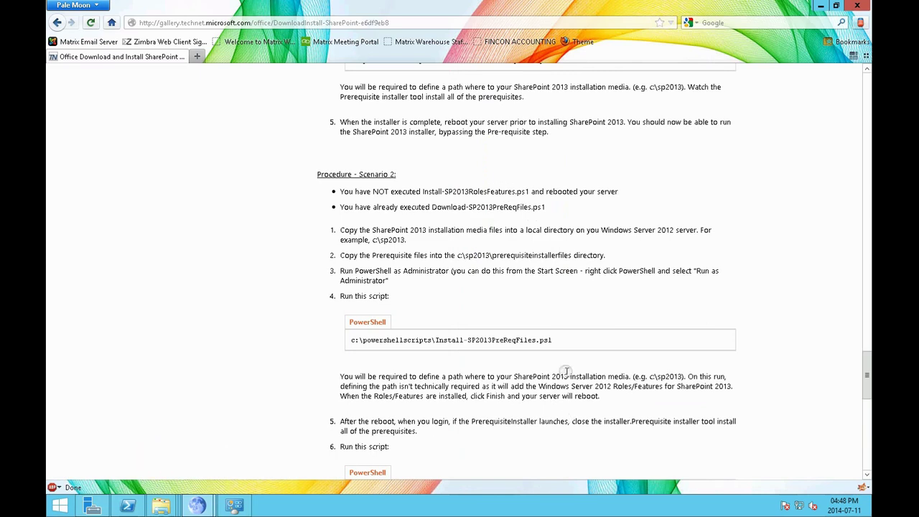
click(818, 7)
click(242, 271)
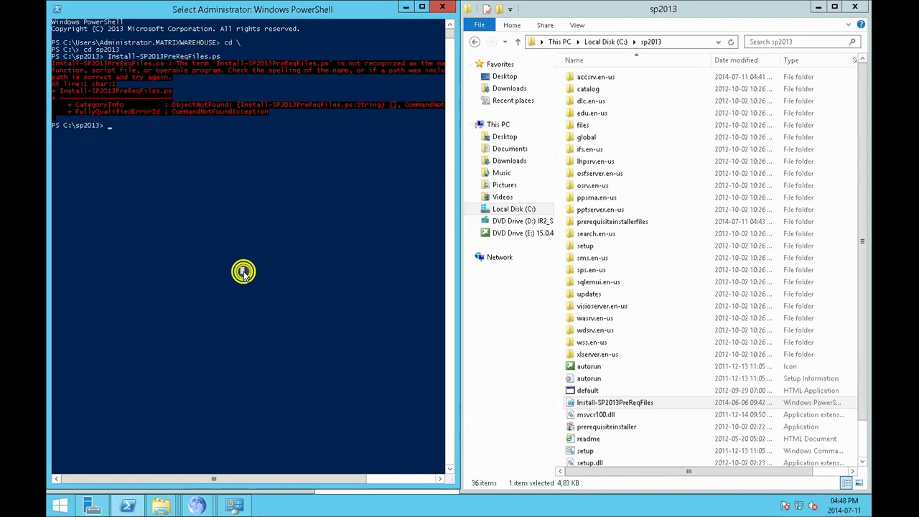
key(Up)
text(1)
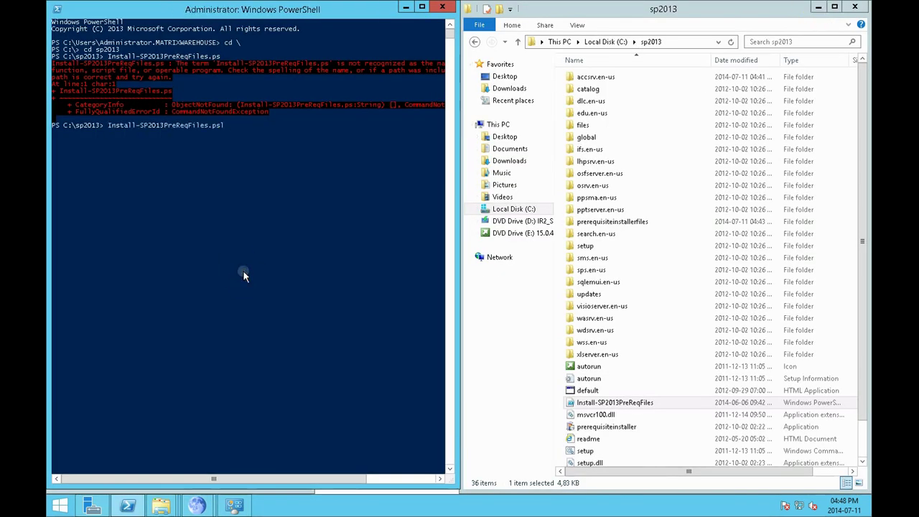
key(Return)
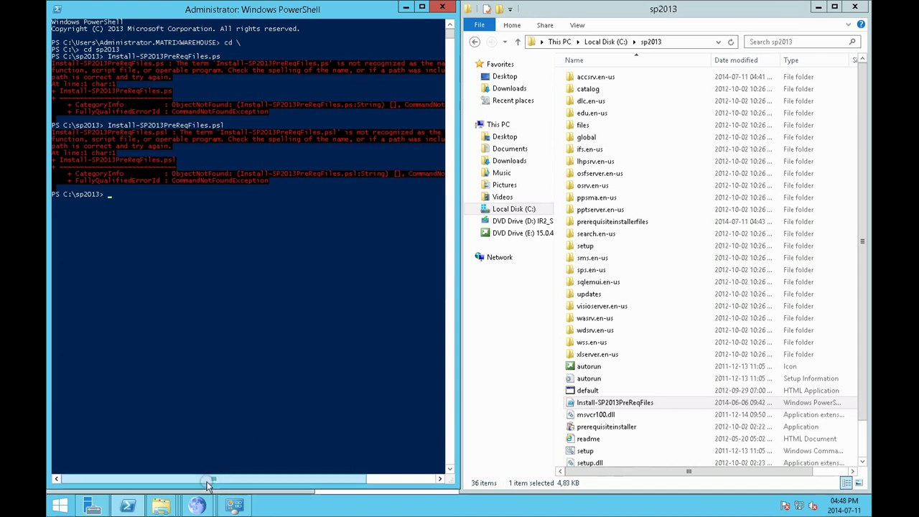
Reread the SharePoint install instructions page, then return to PowerShell
mouse_move(197, 505)
click(137, 442)
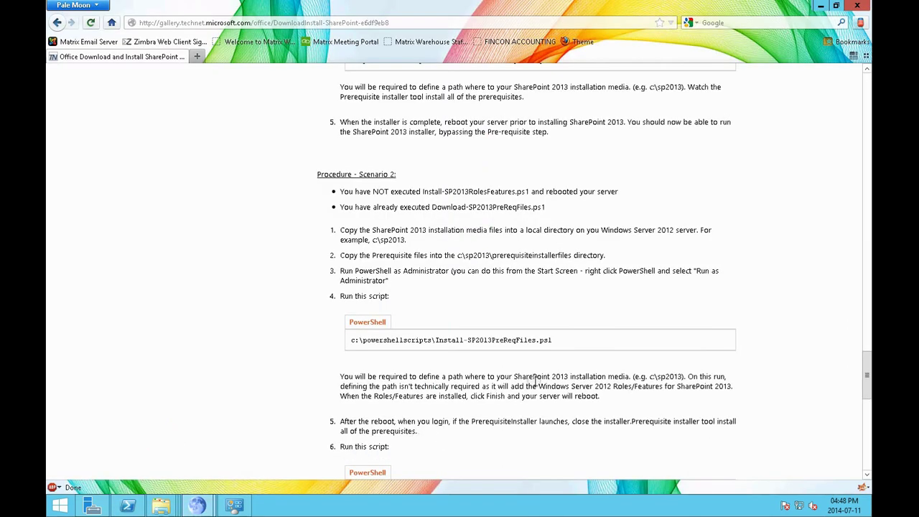
scroll(536, 382, down, 2)
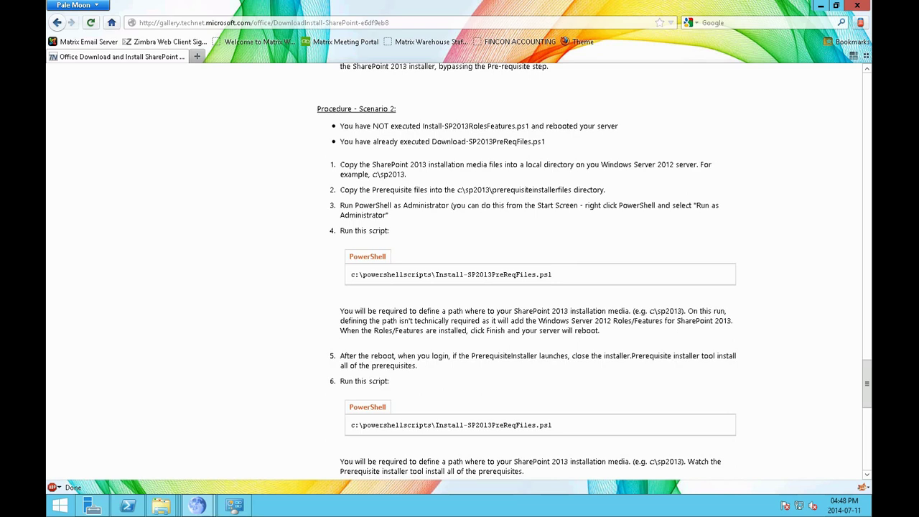
click(127, 507)
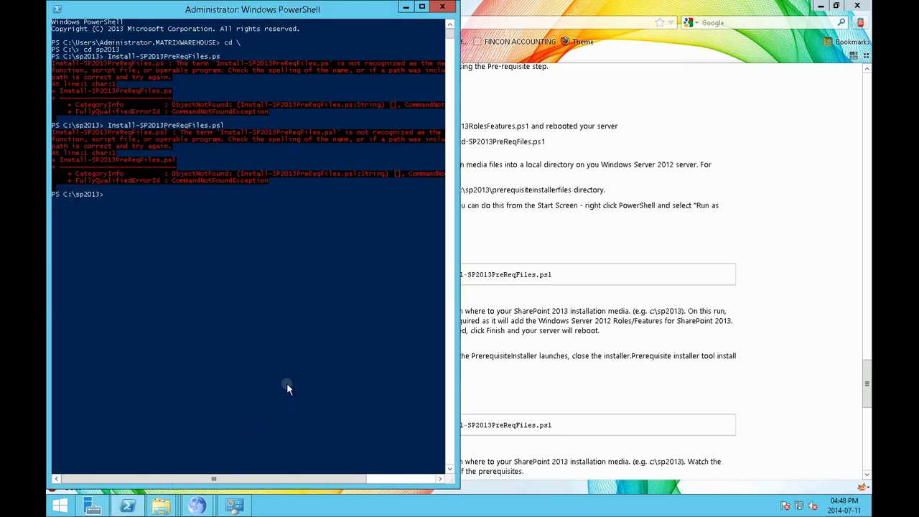
Recall the last script command and change its first letter to a capital I
key(Up)
key(Left)
key(Left)
key(Left)
key(Delete)
text(I)
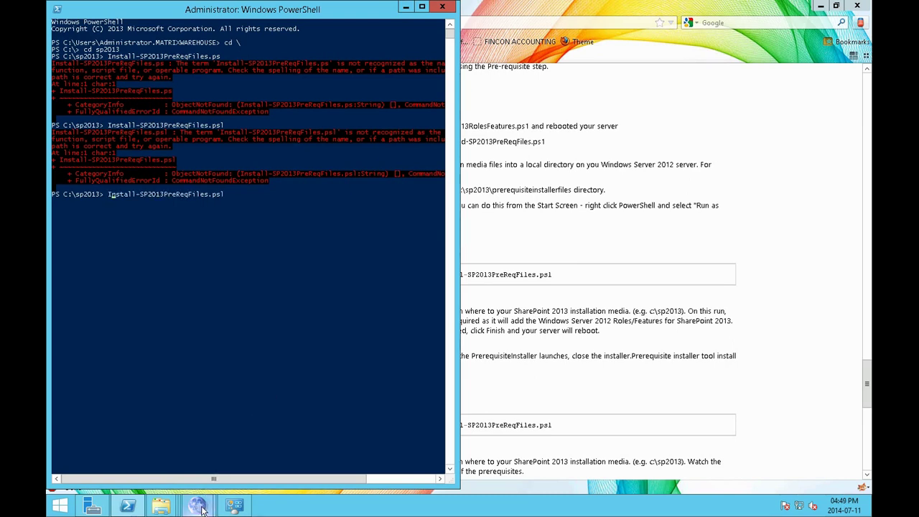
Copy the Install-SP2013PreReqFiles name from its Rename field in the sp2013 folder, leaving it unchanged
mouse_move(159, 507)
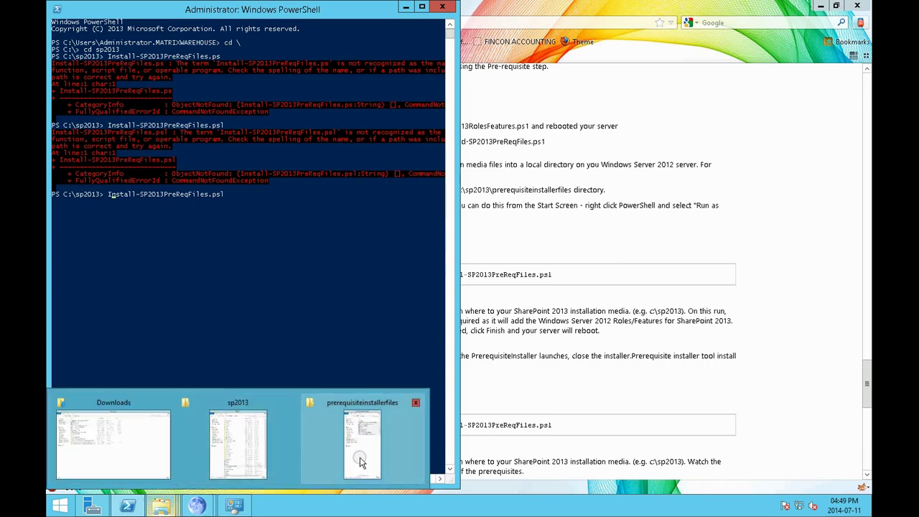
click(361, 462)
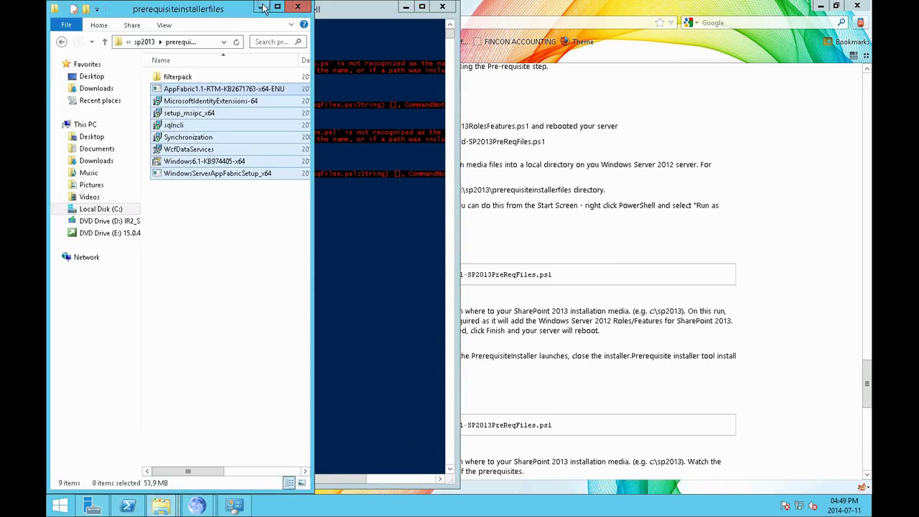
click(262, 7)
mouse_move(161, 507)
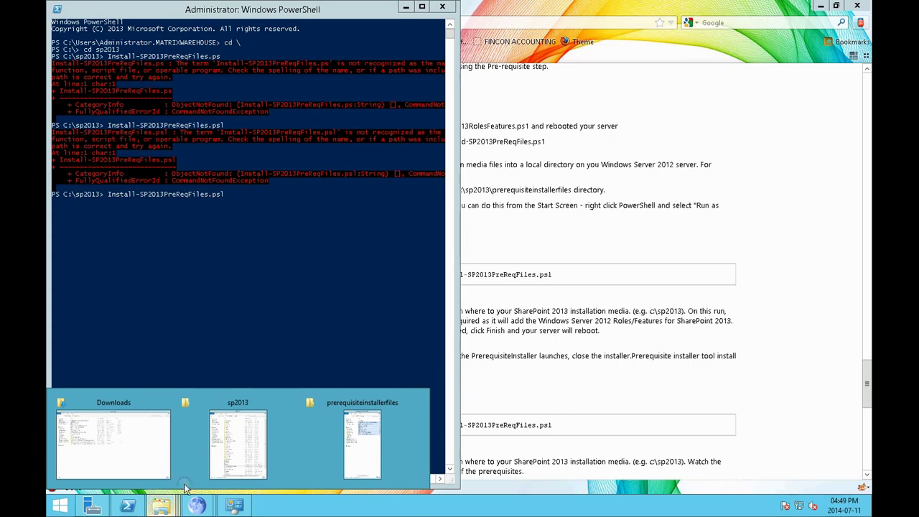
click(220, 449)
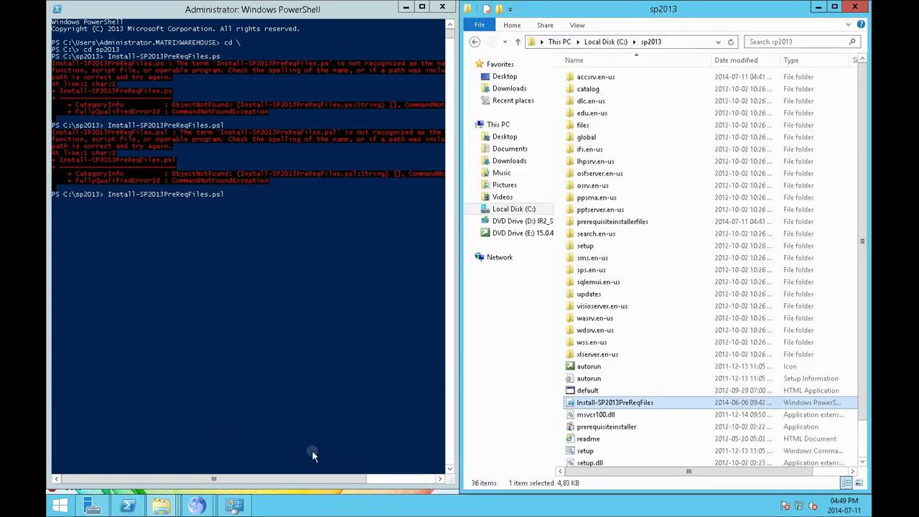
right_click(600, 404)
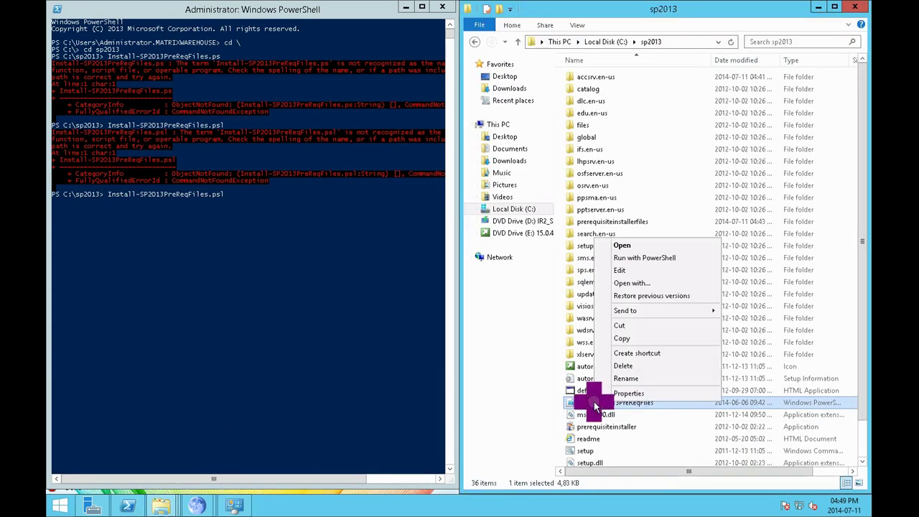
click(626, 379)
click(208, 194)
Replace the typed script name with the copied name before .ps1 and run it
click(232, 195)
key(BackSpace)
key(Delete)
key(Delete)
key(Delete)
key(Delete)
key(Delete)
key(Delete)
key(Delete)
key(Delete)
key(Delete)
key(Delete)
key(Delete)
key(Delete)
key(Delete)
key(Delete)
key(Delete)
key(Delete)
key(Delete)
key(Delete)
key(Delete)
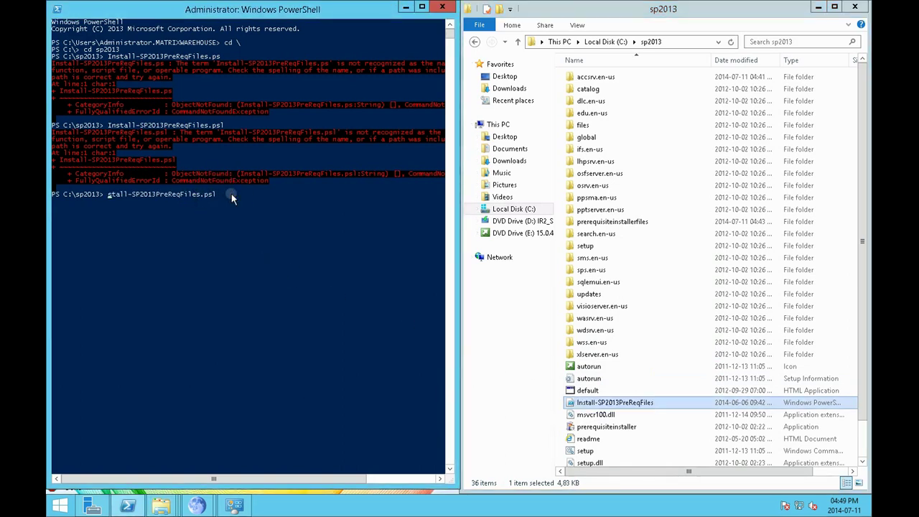
key(Delete)
key(Delete)
key(Delete)
key(Delete)
key(Delete)
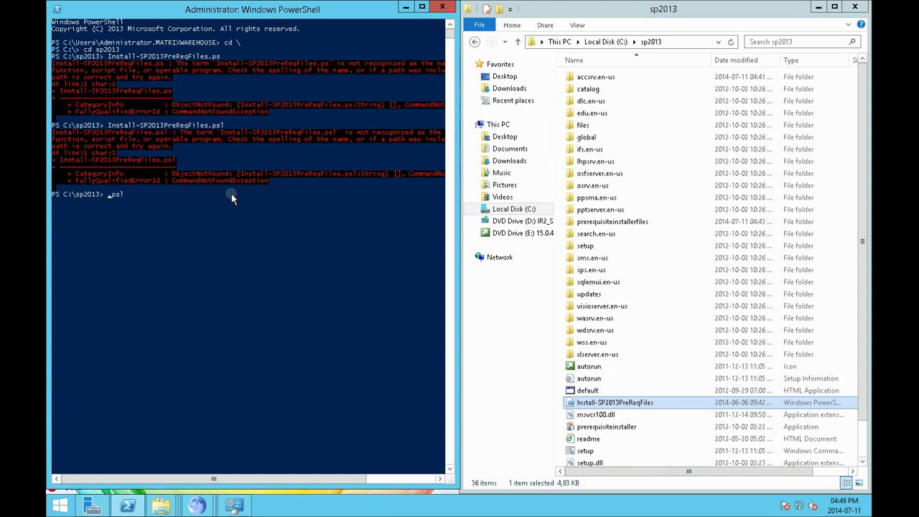
right_click(199, 255)
key(Return)
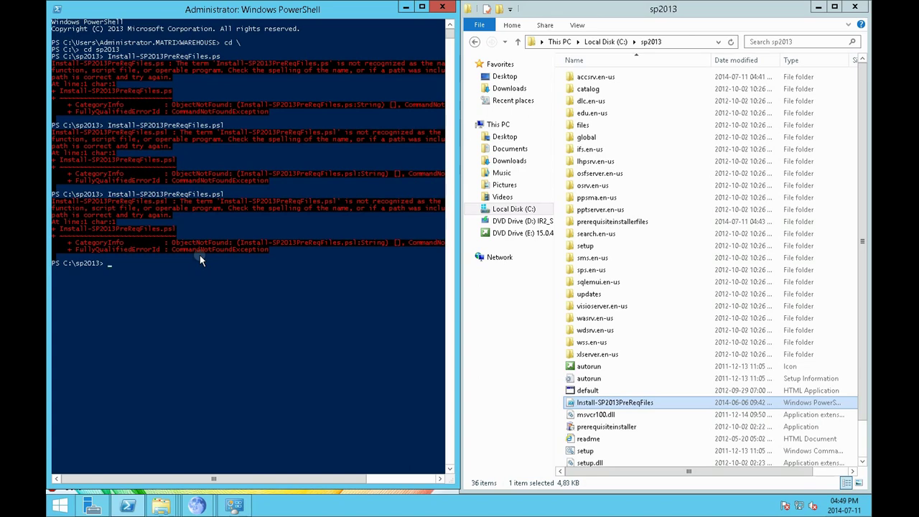
Run 'run Install-SP2013PreReqFiles.ps1', which fails because 'run' is not recognized
text(run)
right_click(200, 255)
text(.ps1)
key(Return)
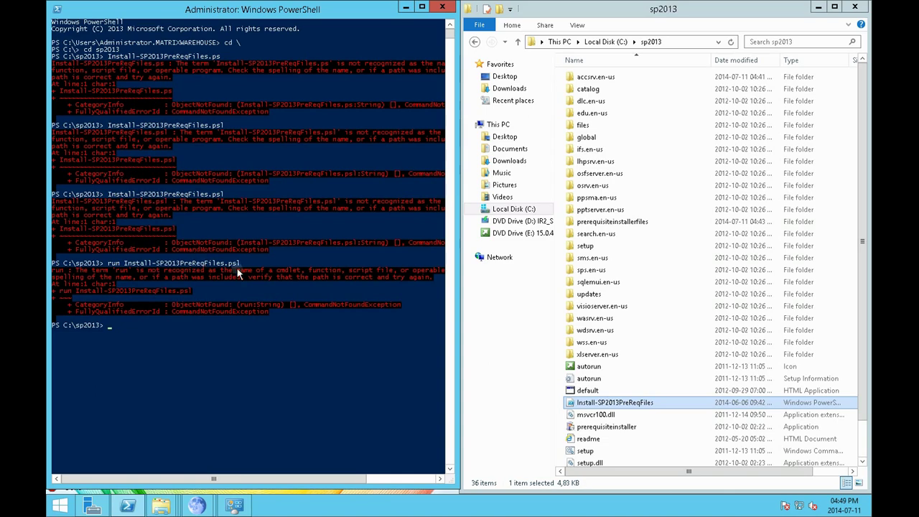
right_click(618, 402)
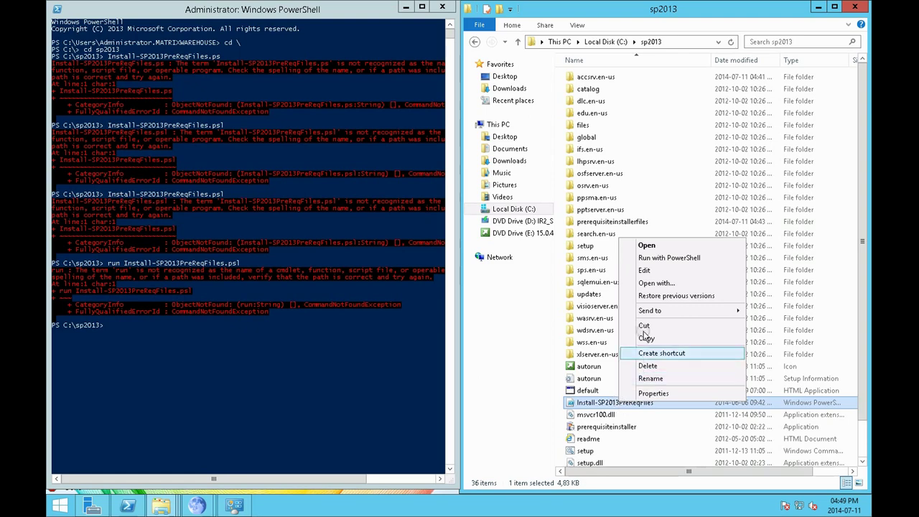
Drag the script into the console, close Notepad, then rerun the run-prefixed command
drag(609, 403, 196, 376)
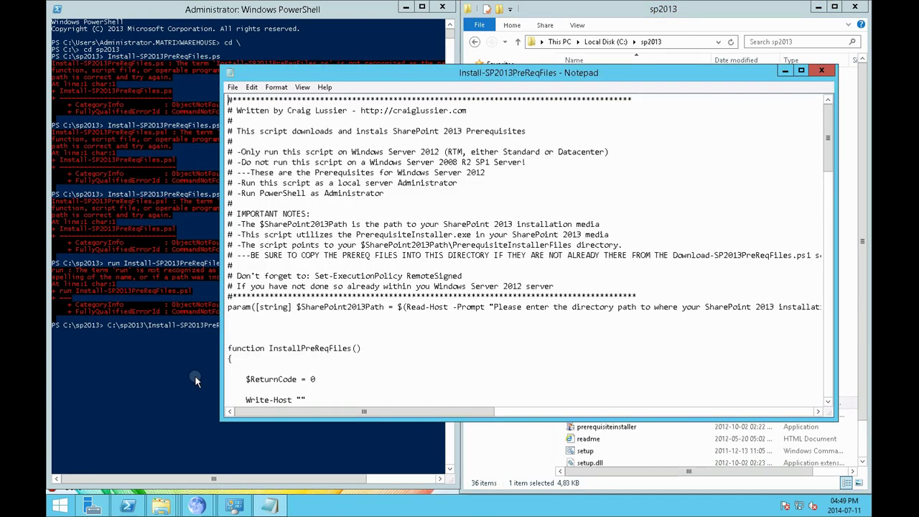
click(822, 69)
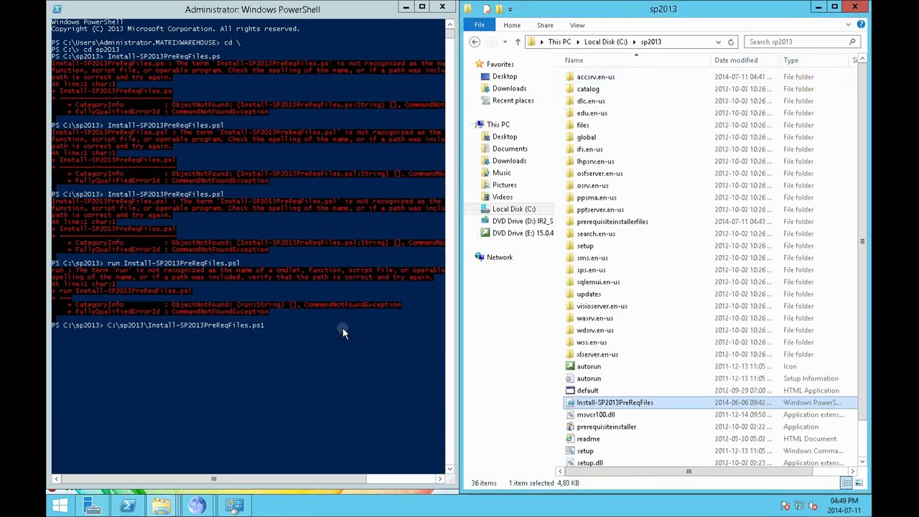
click(338, 339)
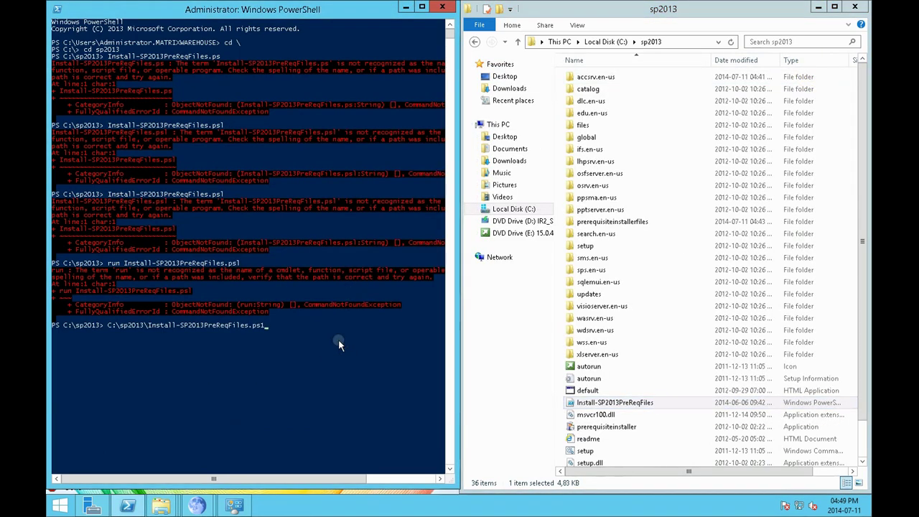
key(BackSpace)
key(BackSpace)
key(BackSpace)
key(BackSpace)
key(BackSpace)
key(BackSpace)
key(BackSpace)
key(BackSpace)
key(BackSpace)
key(BackSpace)
key(BackSpace)
key(BackSpace)
key(BackSpace)
key(BackSpace)
key(BackSpace)
key(BackSpace)
key(BackSpace)
key(BackSpace)
key(BackSpace)
key(BackSpace)
key(BackSpace)
key(BackSpace)
key(BackSpace)
key(BackSpace)
key(BackSpace)
key(Up)
key(BackSpace)
text(1)
key(Return)
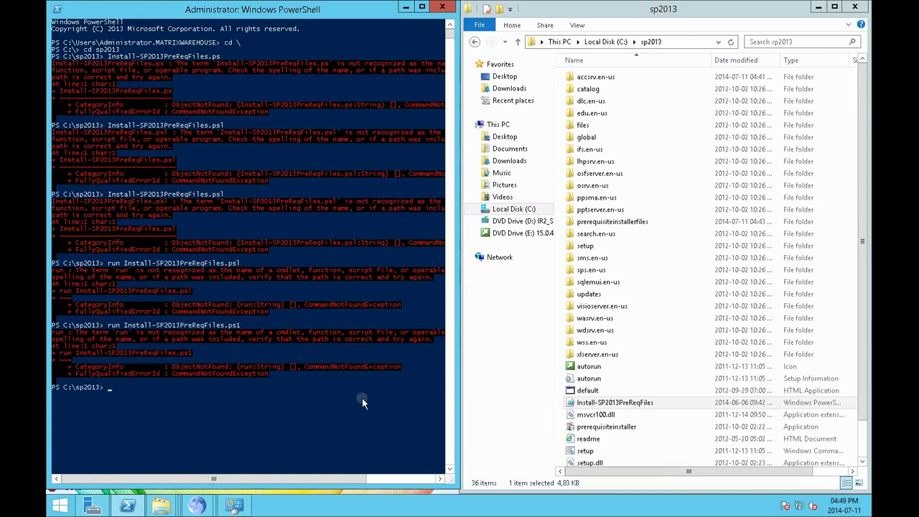
Rerun the command without 'run', getting the suggestion to use .\Install-SP2013PreReqFiles.ps1
key(Up)
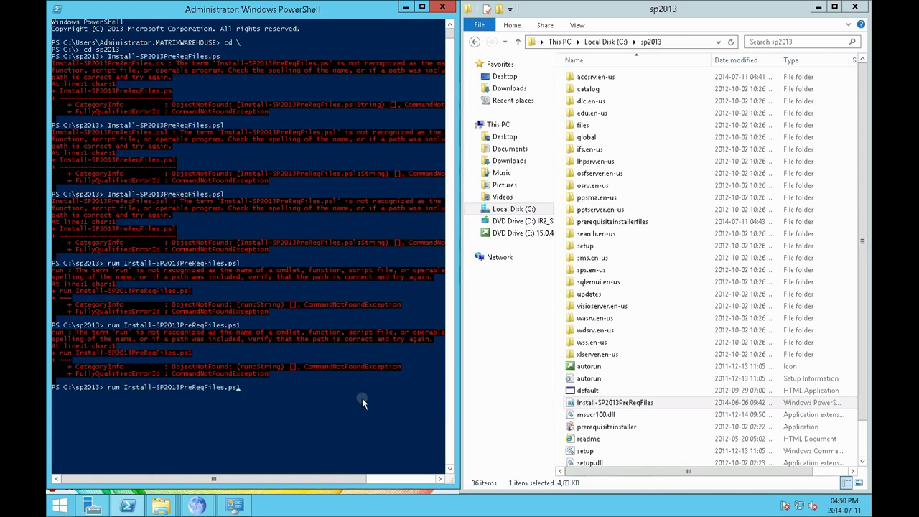
key(Left)
key(Left)
key(Left)
key(Left)
key(Left)
key(Left)
key(Left)
key(Left)
key(Left)
key(Left)
key(Left)
key(Left)
key(Left)
key(Left)
key(Left)
key(Left)
key(Left)
key(Delete)
key(Delete)
key(Delete)
key(Delete)
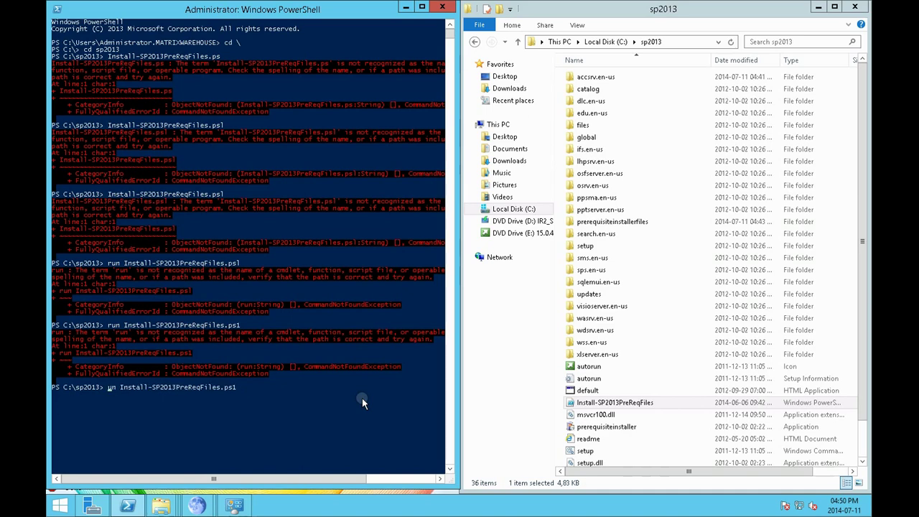
key(Return)
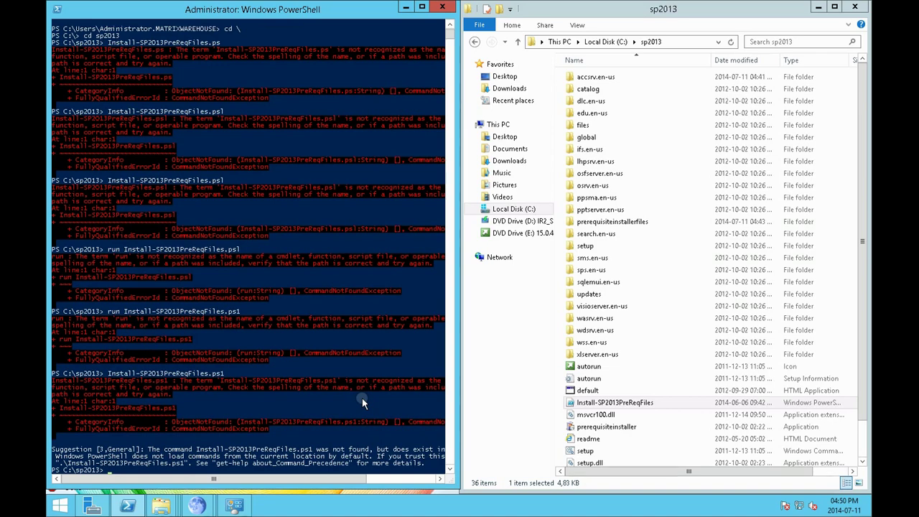
key(Return)
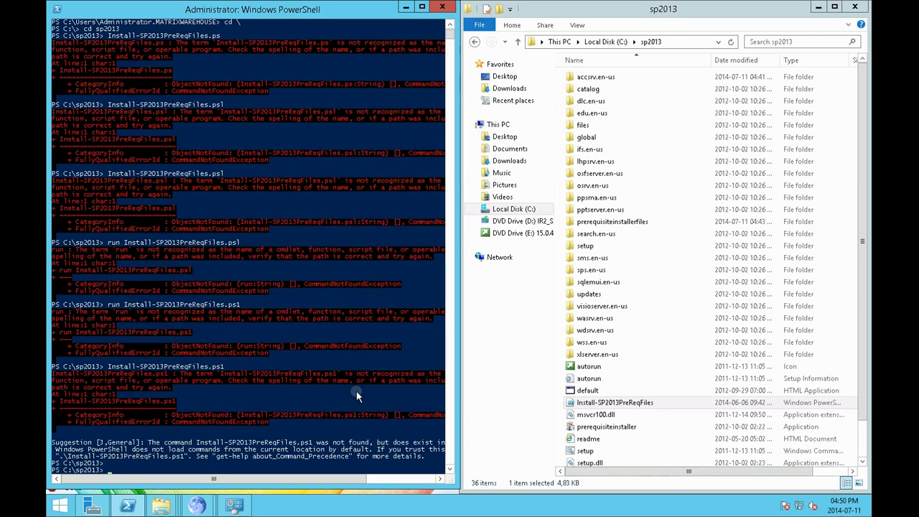
Close the failing PowerShell console and launch PowerShell ISE from the taskbar icon
right_click(128, 506)
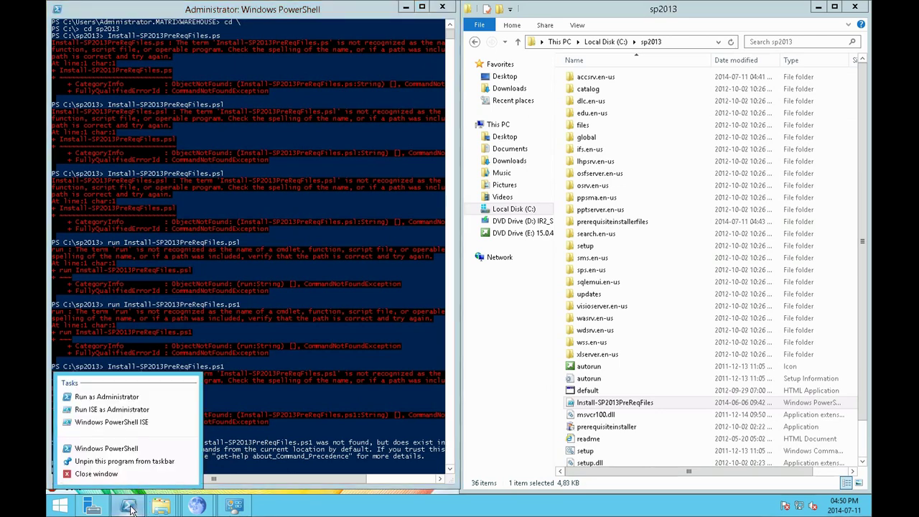
click(443, 6)
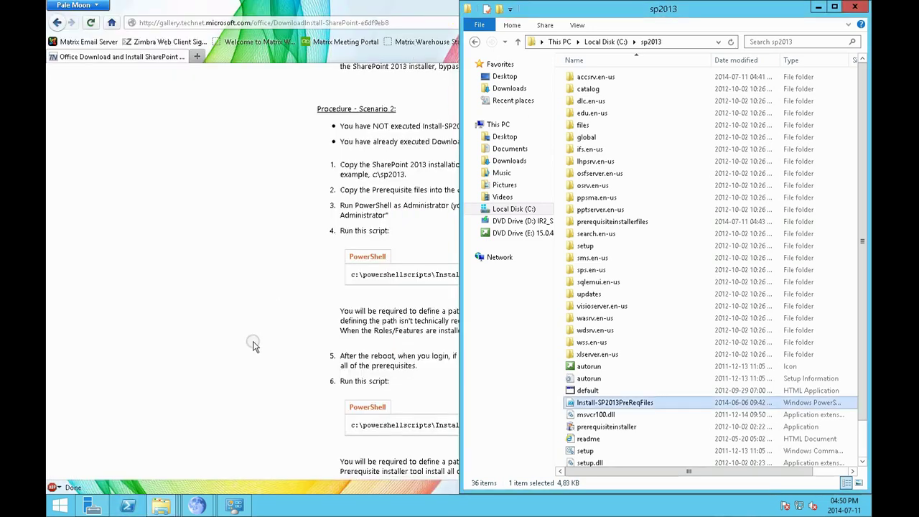
right_click(129, 506)
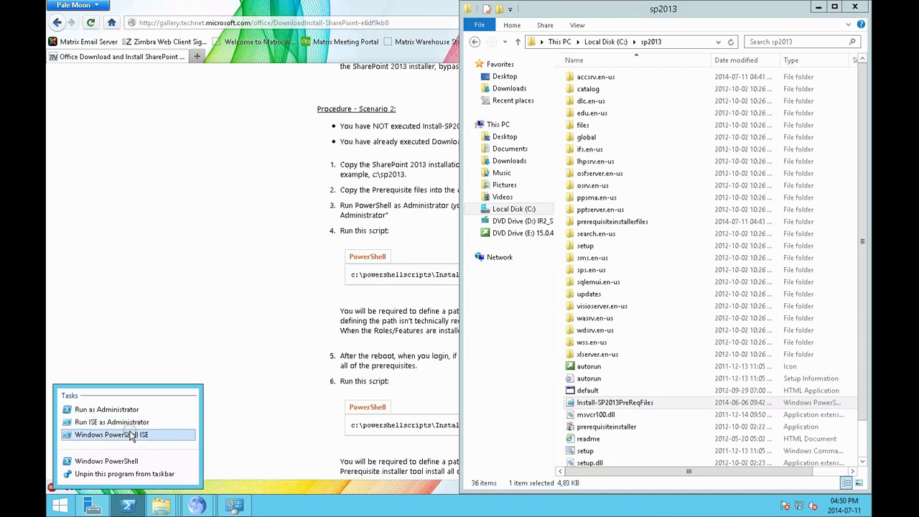
click(133, 434)
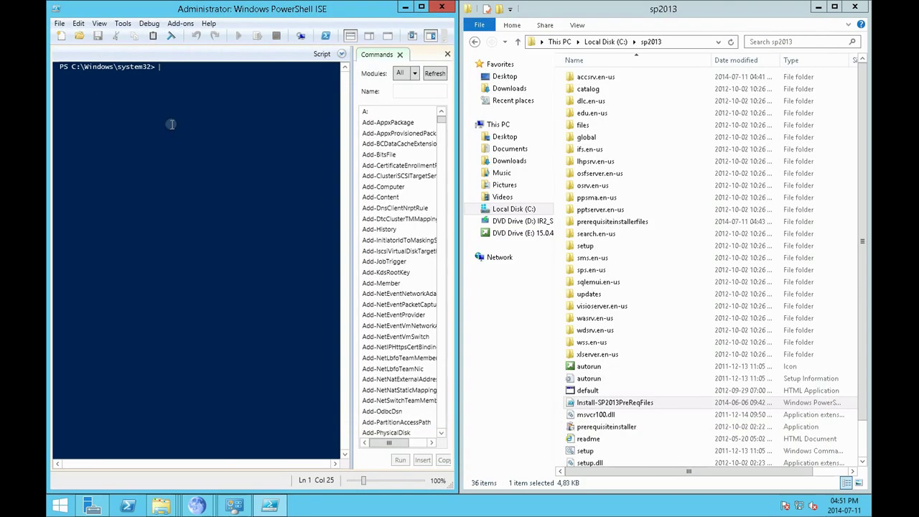
Change the ISE console's directory to C:\sp2013 with cd \ and cd sp2013
click(214, 224)
text(cd \)
key(Return)
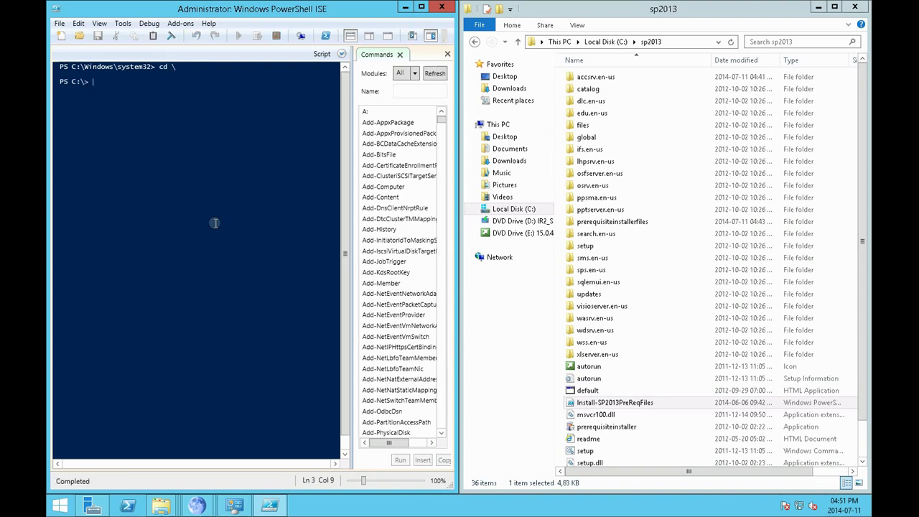
text(cd sp2)
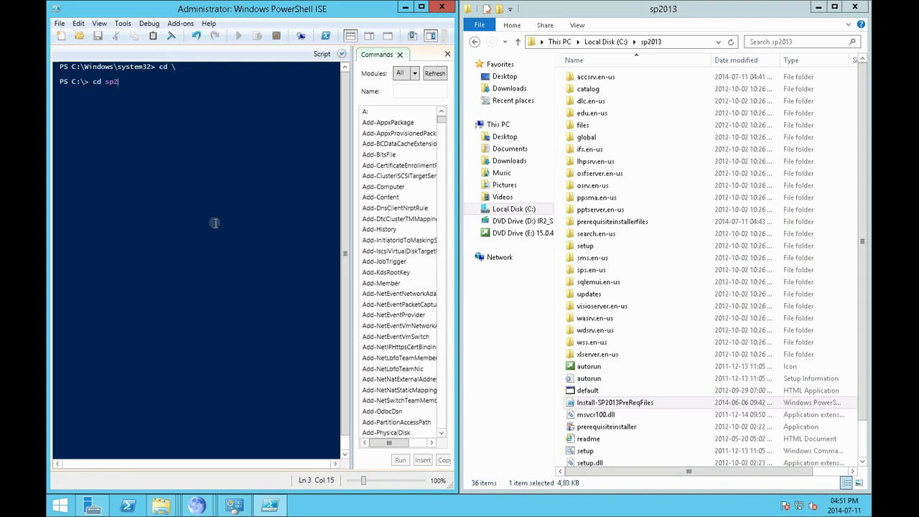
text(013)
key(Return)
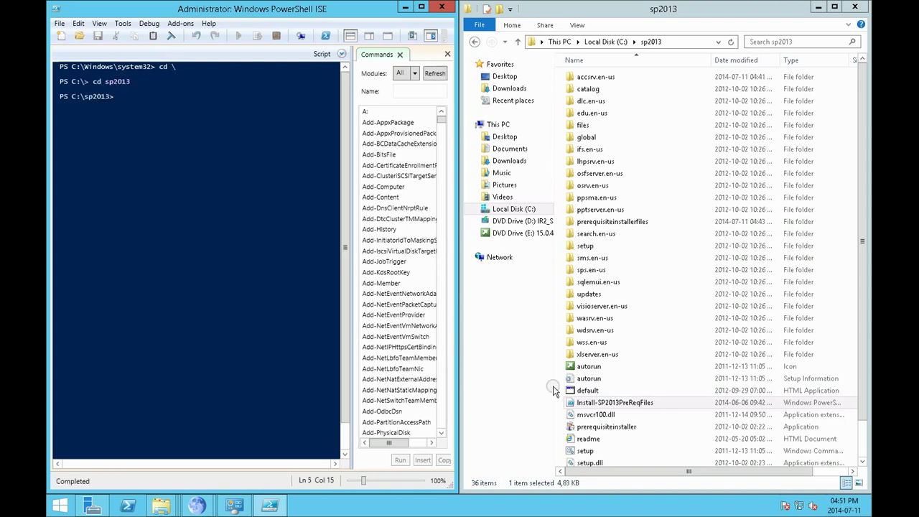
Run .\Install-SP2013PreReqFiles.ps1, giving c:\sp2013 as the installation path
drag(603, 408, 222, 287)
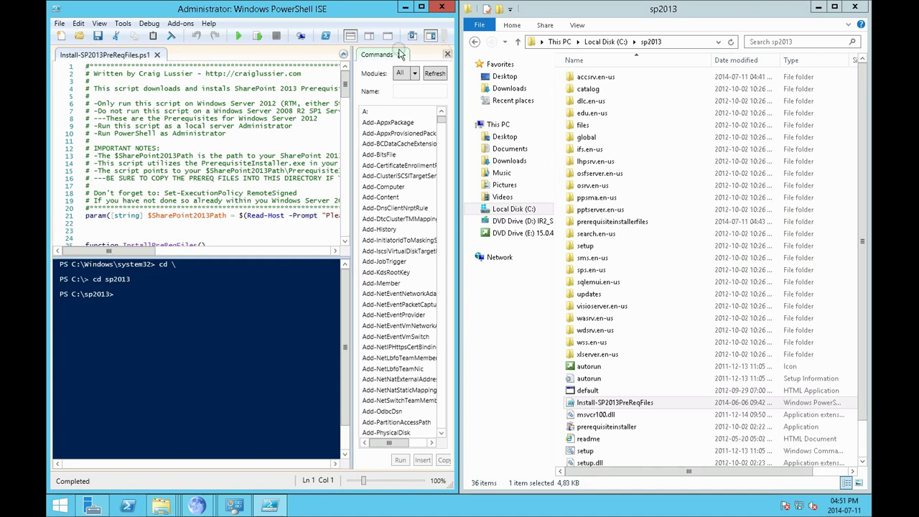
click(343, 54)
click(197, 101)
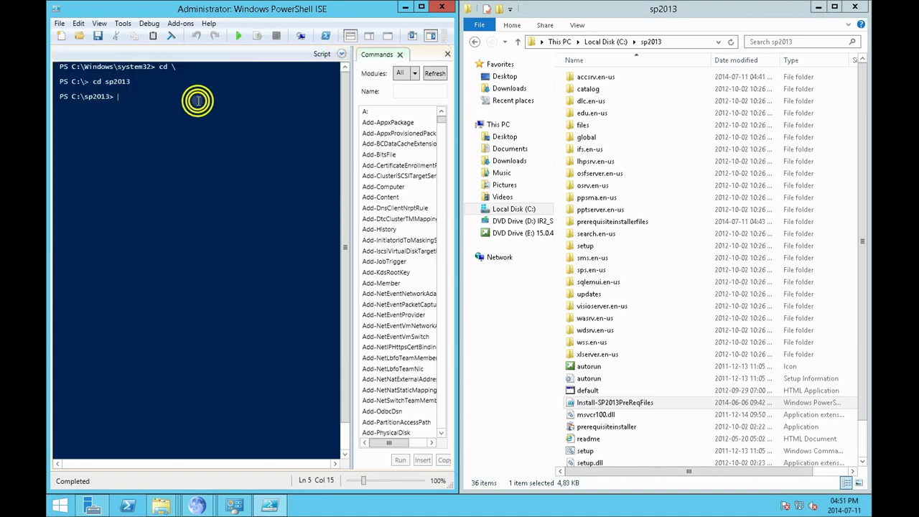
text(Install)
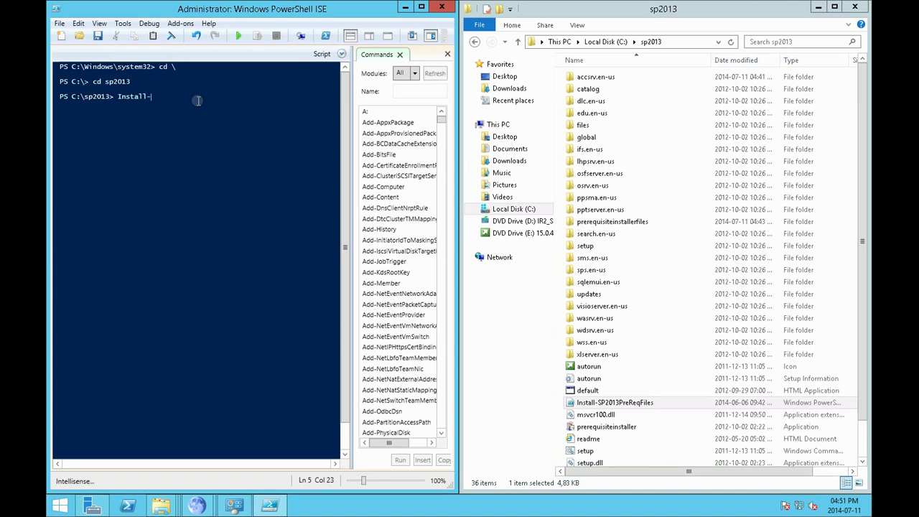
text(-SP2013)
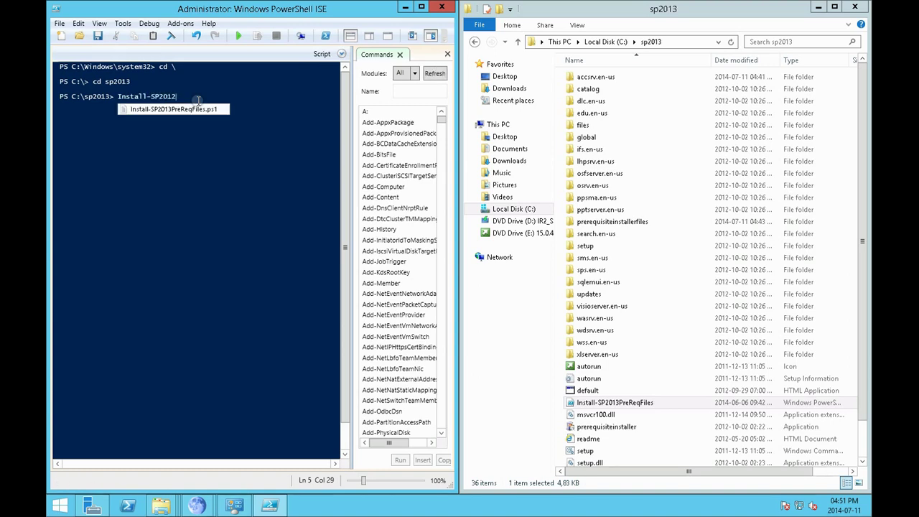
double_click(195, 109)
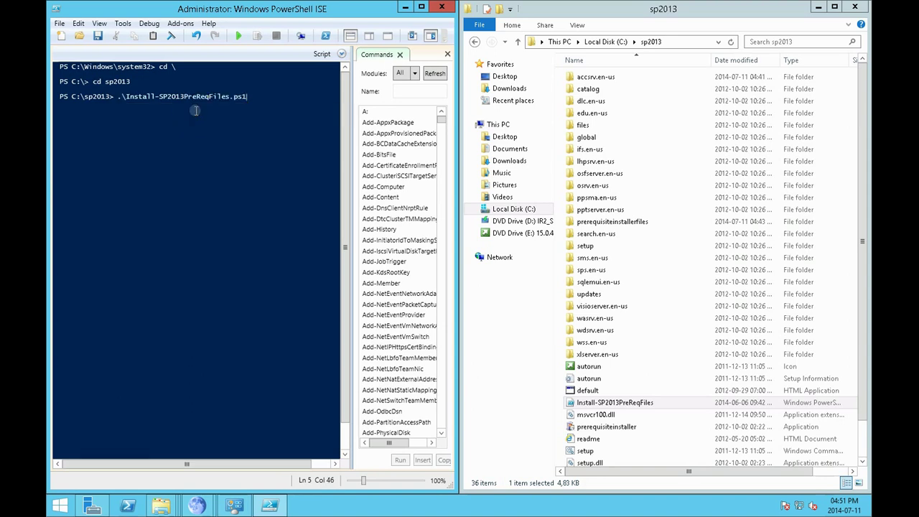
key(Return)
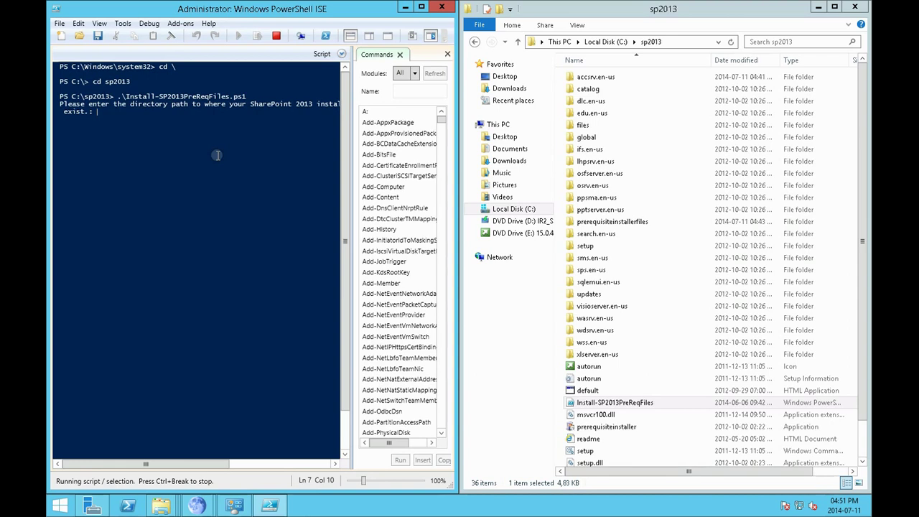
text(c:\sp2013)
key(Return)
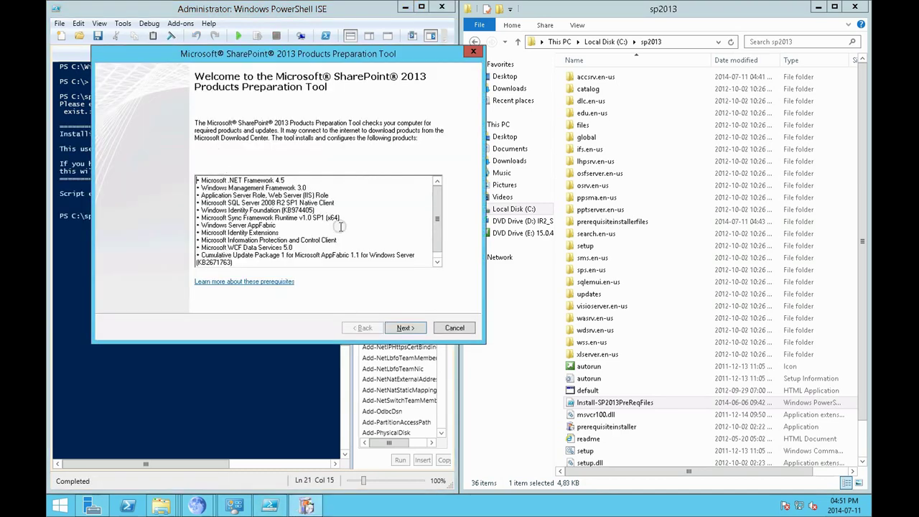
Accept the licence, run the prerequisite install, and close the Web Server (IIS) Role failure summary
click(405, 328)
click(241, 302)
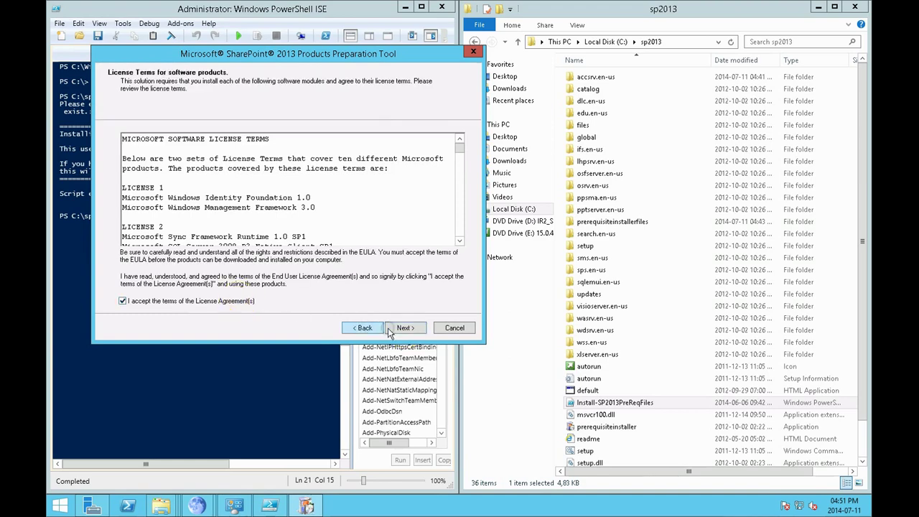
click(407, 327)
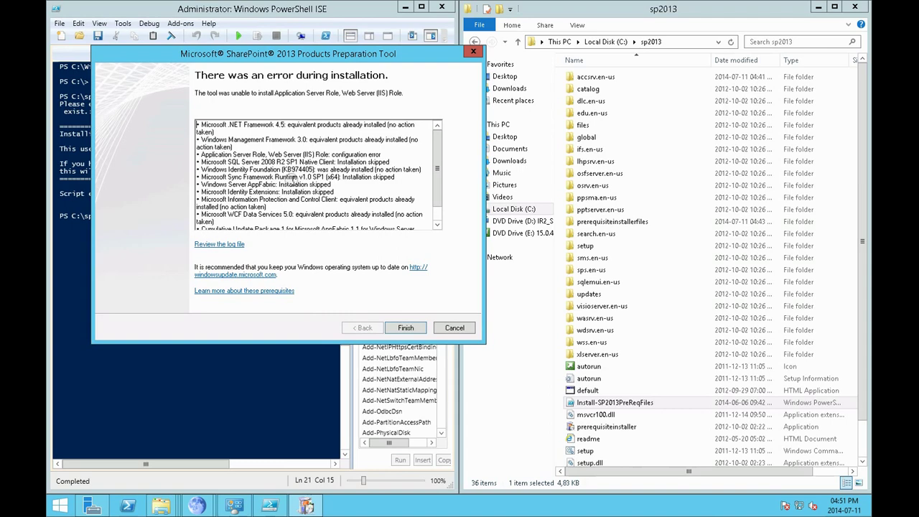
click(404, 327)
mouse_move(444, 4)
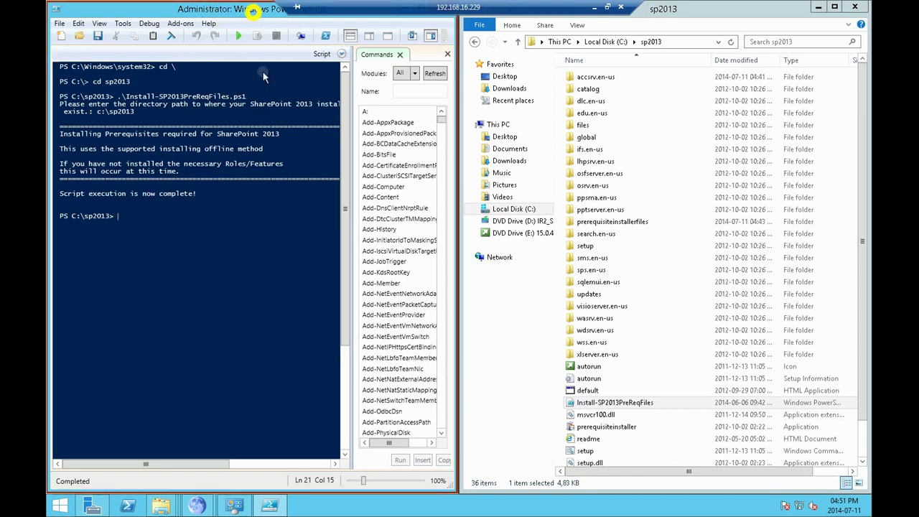
drag(252, 11, 276, 101)
Close PowerShell ISE and browse to C:\sp2013\prerequisiteinstallerfiles\filterpack
click(470, 98)
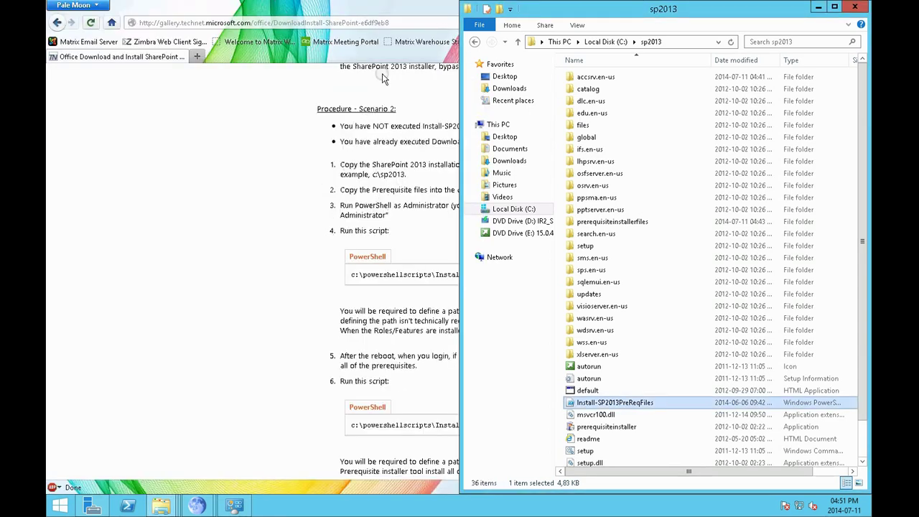
mouse_move(153, 497)
click(127, 455)
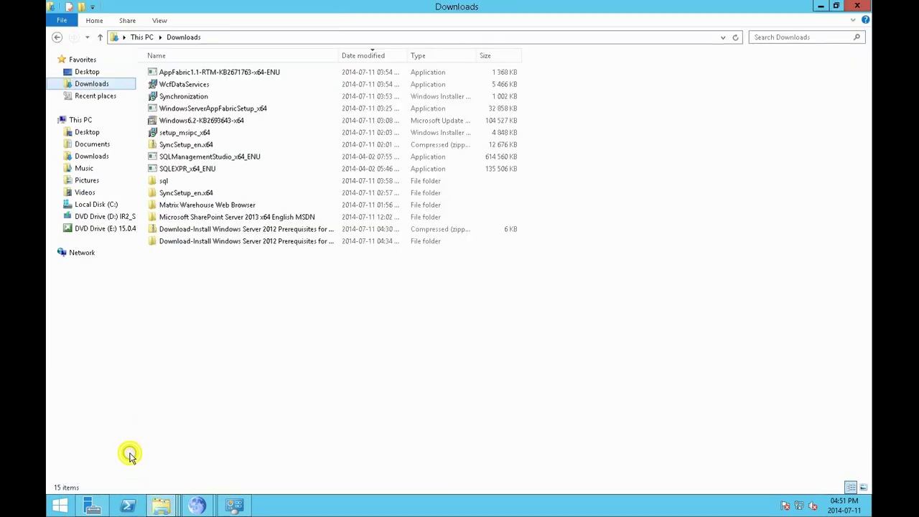
click(94, 204)
double_click(169, 134)
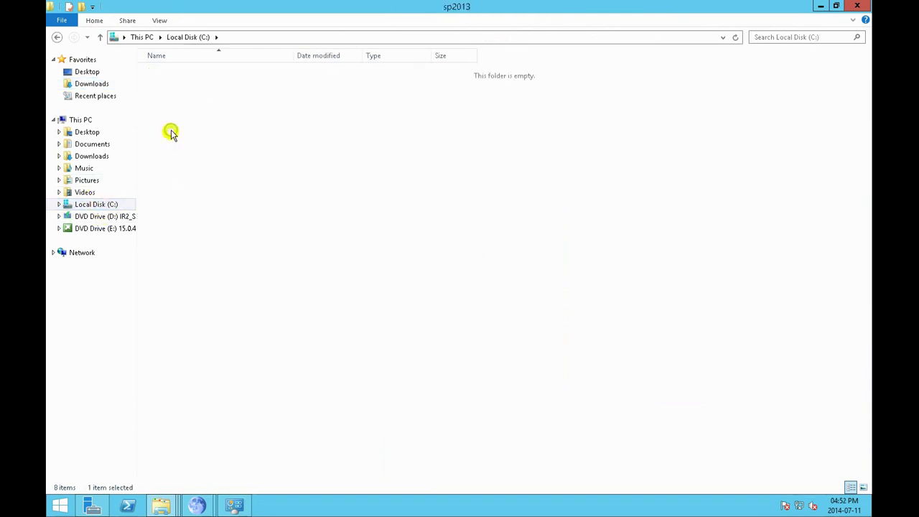
double_click(212, 212)
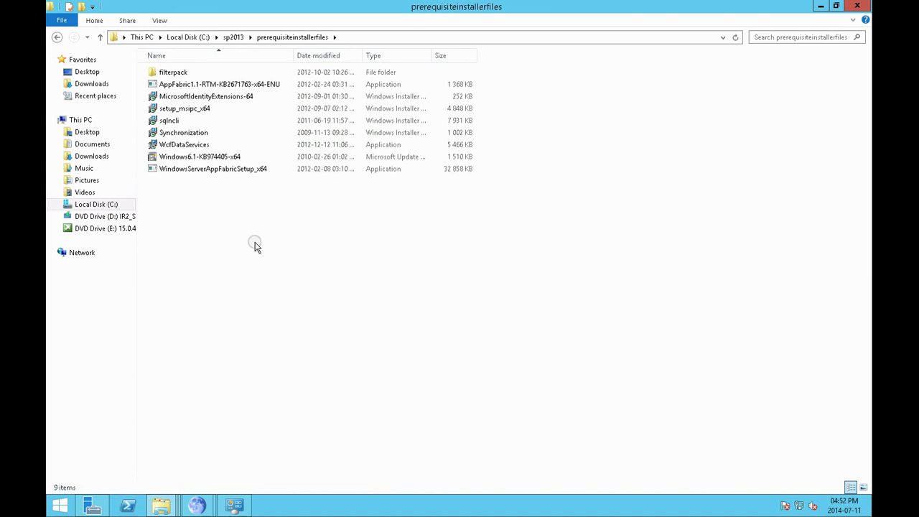
double_click(179, 73)
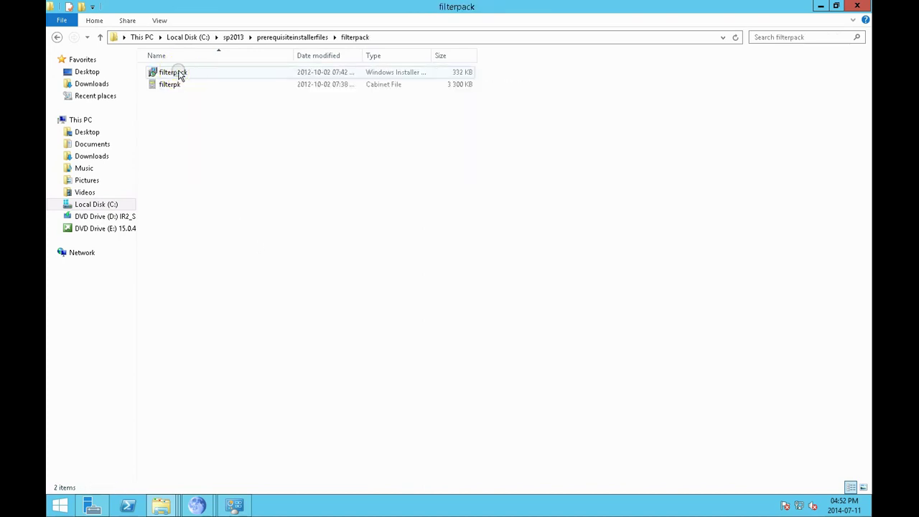
Start and cancel the Filter Pack setup, then try the AppFabric 1.1 update, which reports not found
double_click(176, 74)
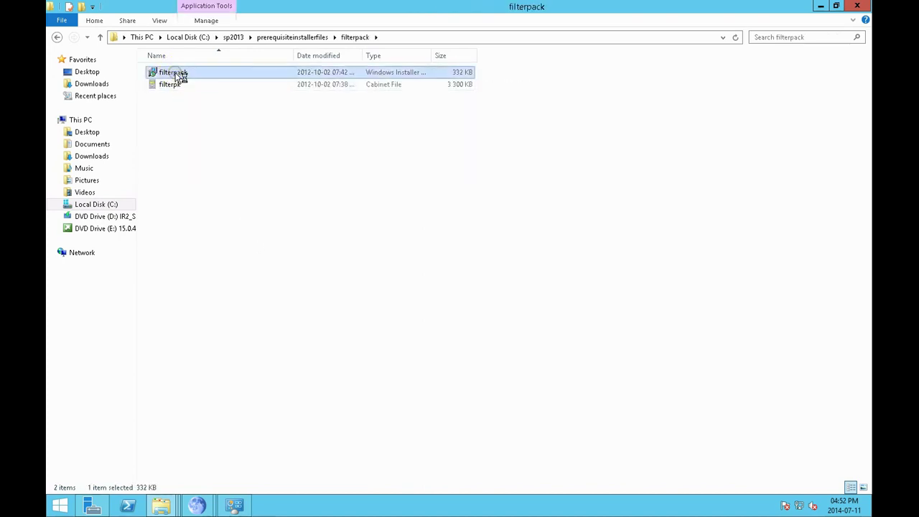
click(569, 348)
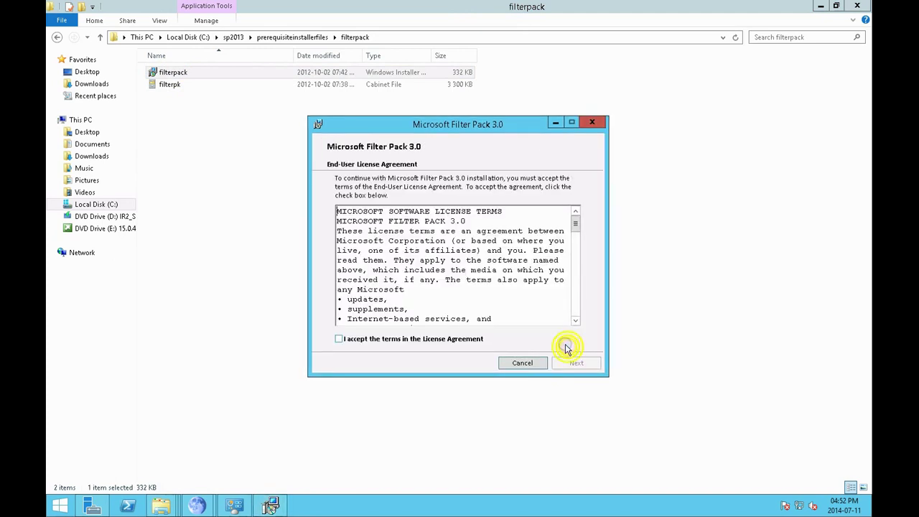
click(523, 364)
click(461, 270)
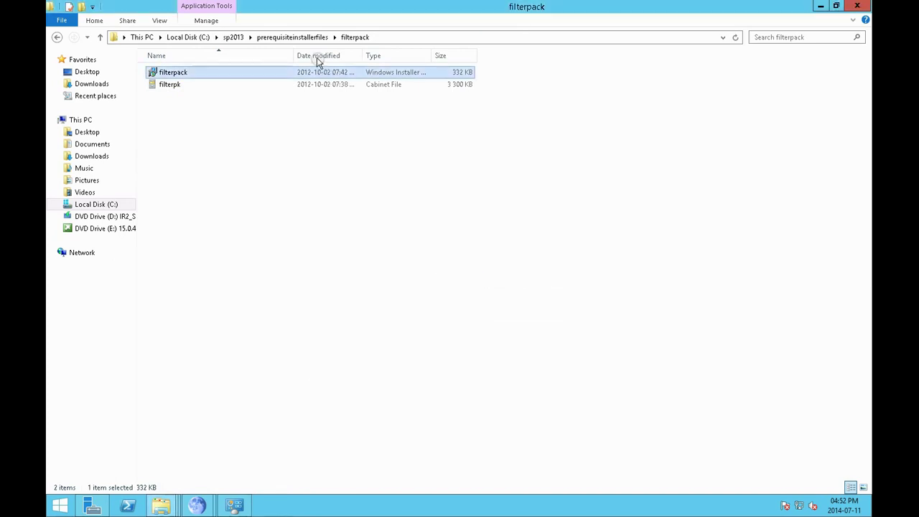
click(304, 40)
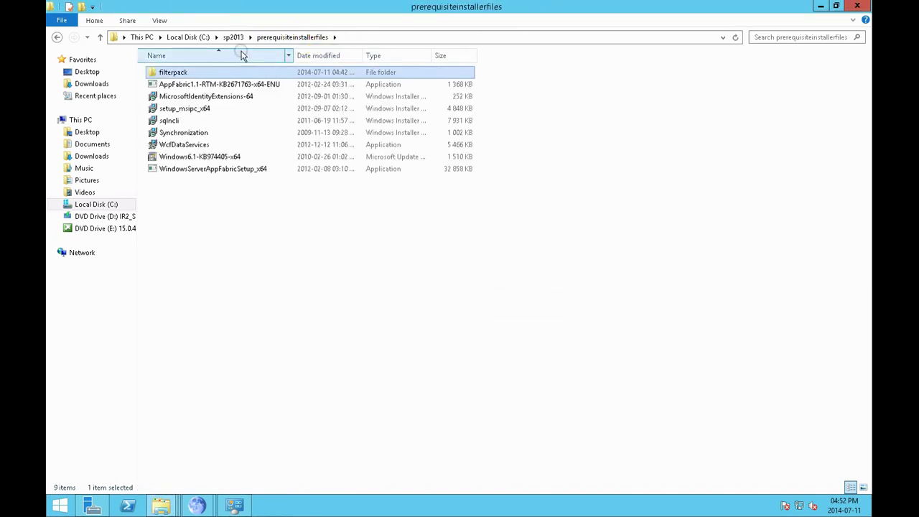
double_click(226, 85)
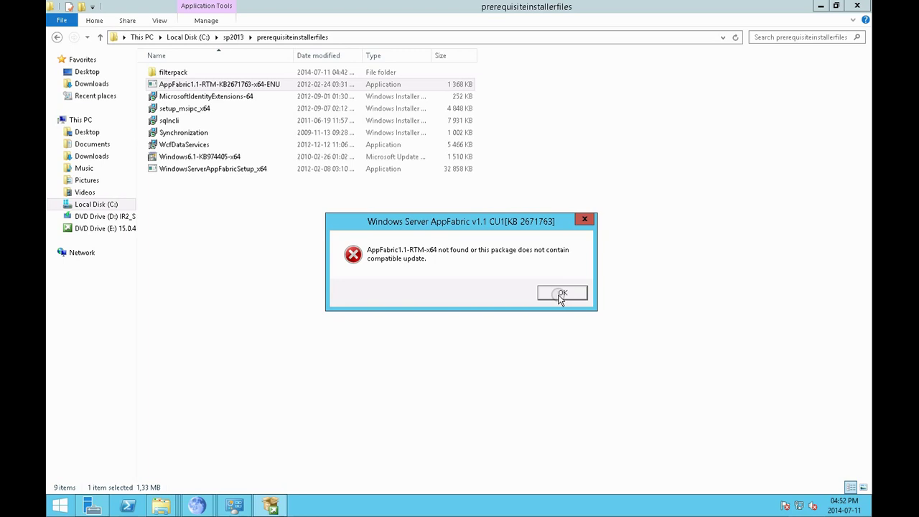
click(562, 295)
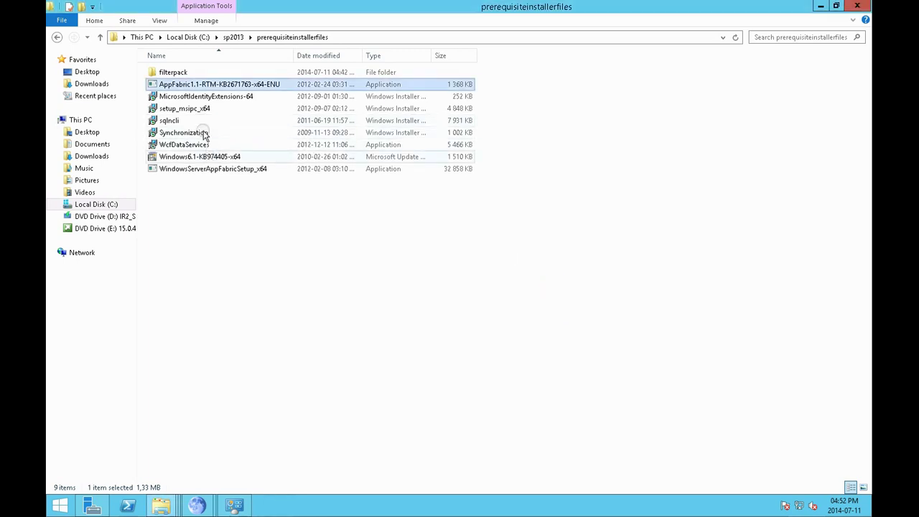
Install Microsoft Identity Extensions and the Rights Management Services Client
double_click(197, 99)
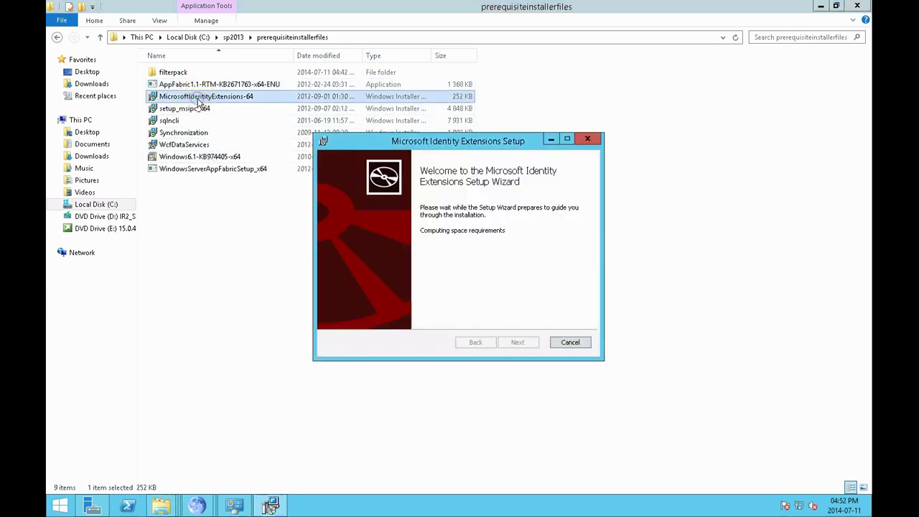
click(518, 341)
click(485, 316)
click(509, 343)
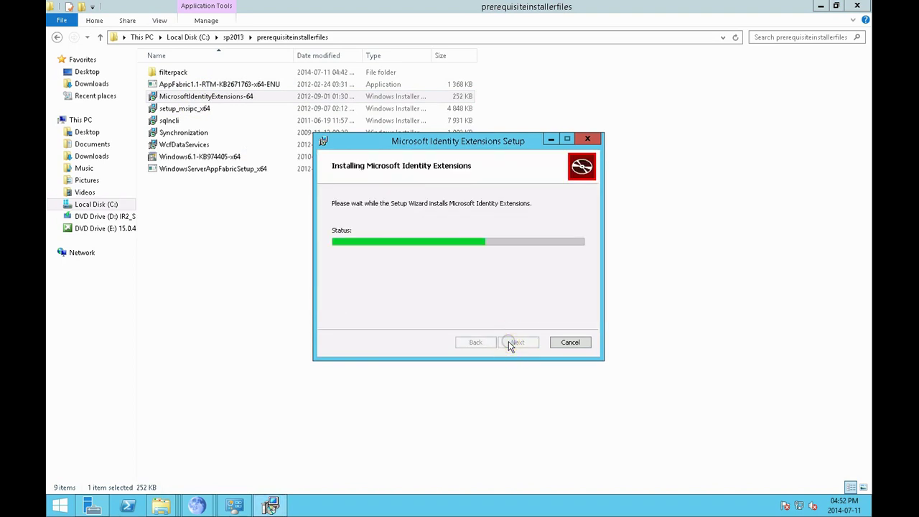
click(509, 344)
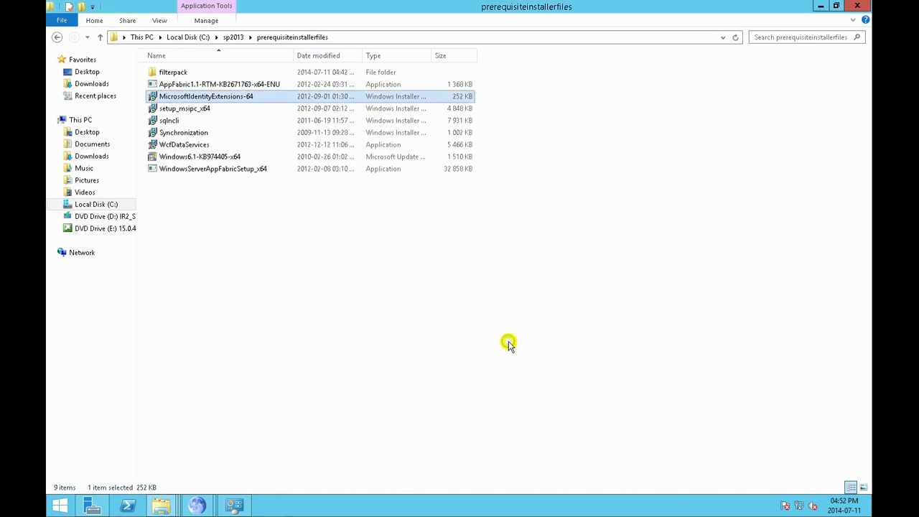
double_click(203, 108)
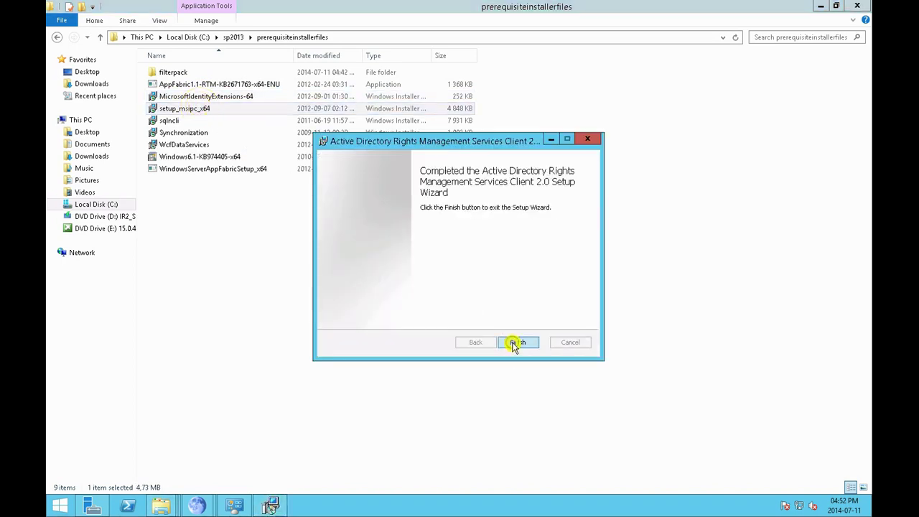
click(517, 342)
Install SQL Server Native Client with its SDK feature set to install on the local drive
double_click(175, 121)
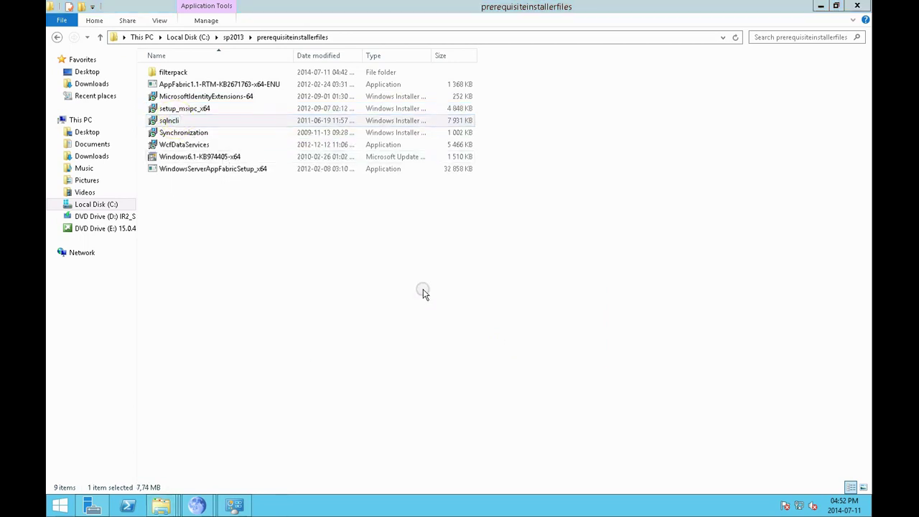
click(507, 343)
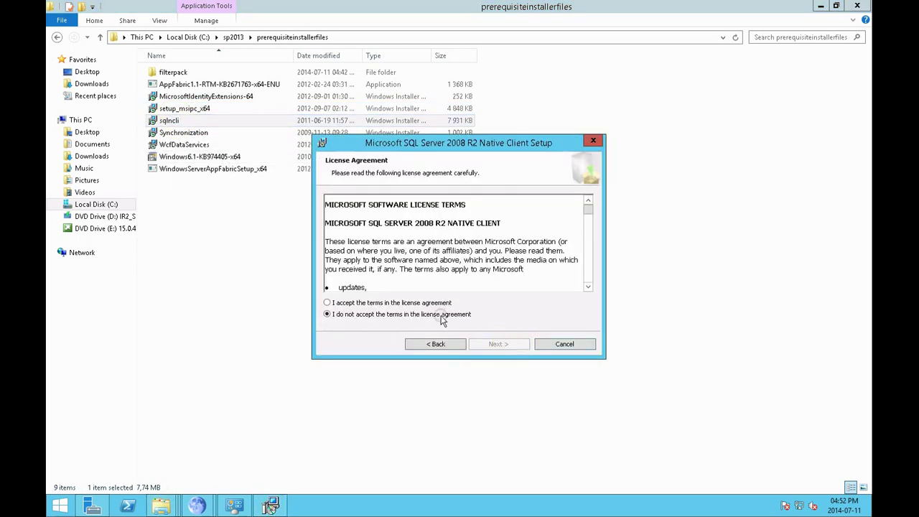
click(413, 303)
click(492, 344)
click(493, 345)
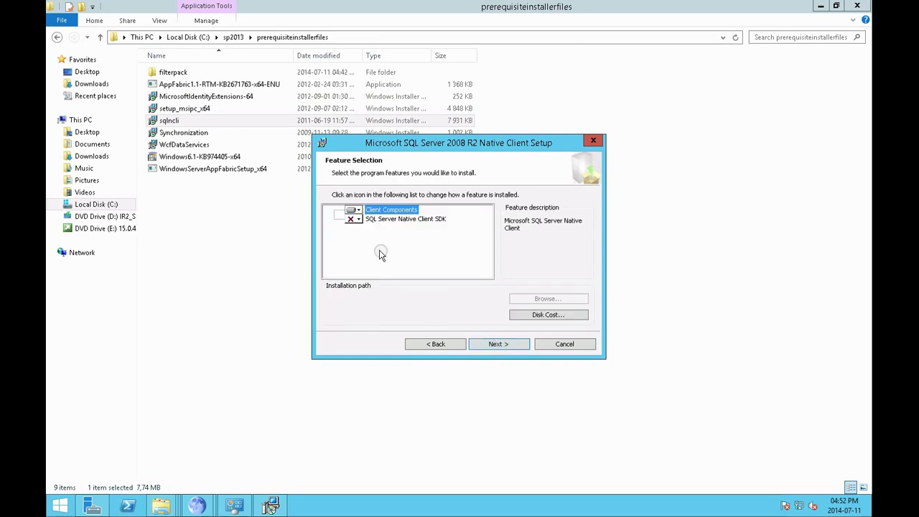
click(357, 219)
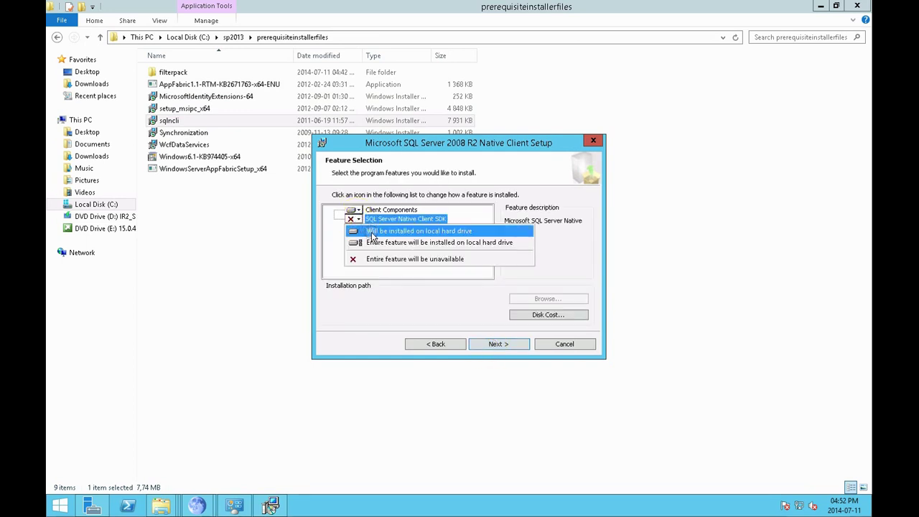
click(374, 236)
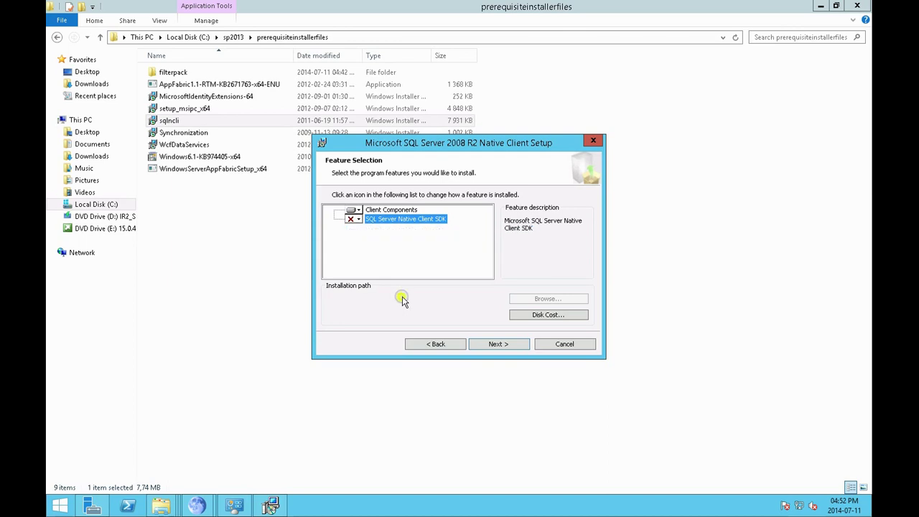
click(498, 344)
click(499, 344)
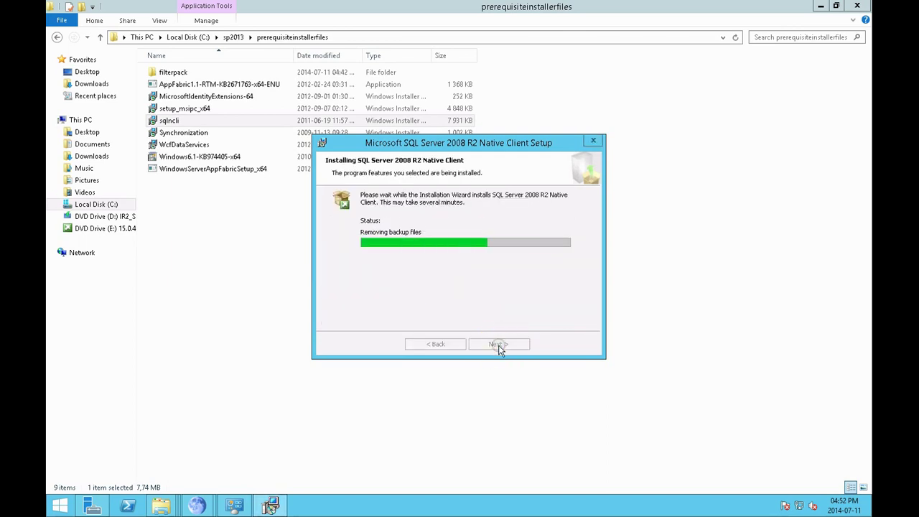
click(500, 345)
Install the Sync Framework runtime and WCF Data Services, accepting each licence
double_click(185, 132)
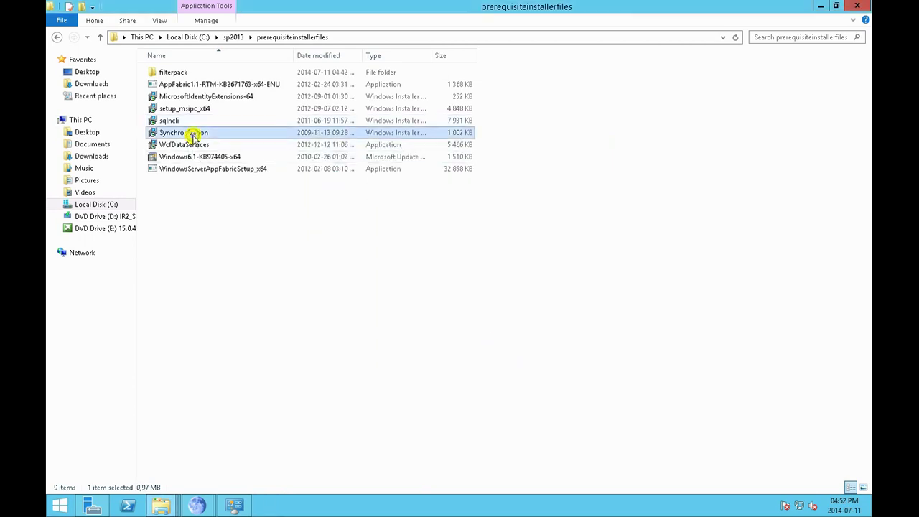
click(575, 351)
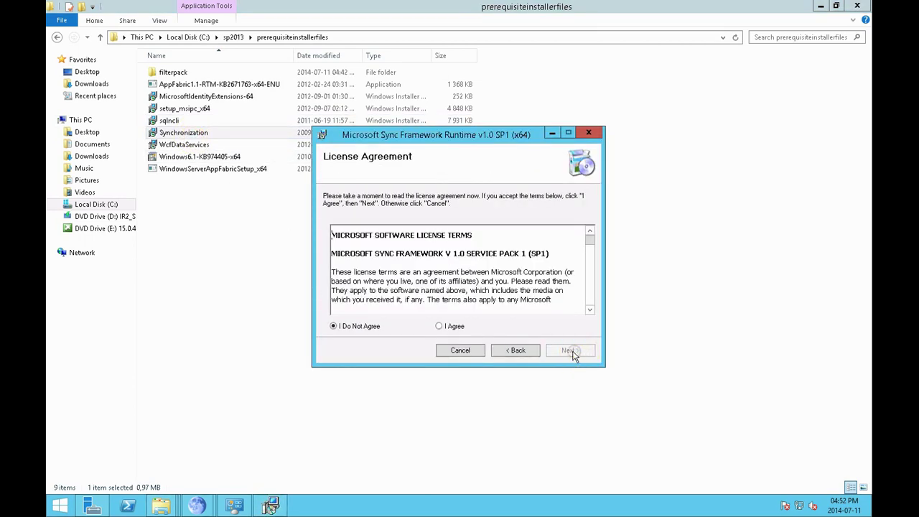
click(438, 326)
click(563, 351)
click(565, 351)
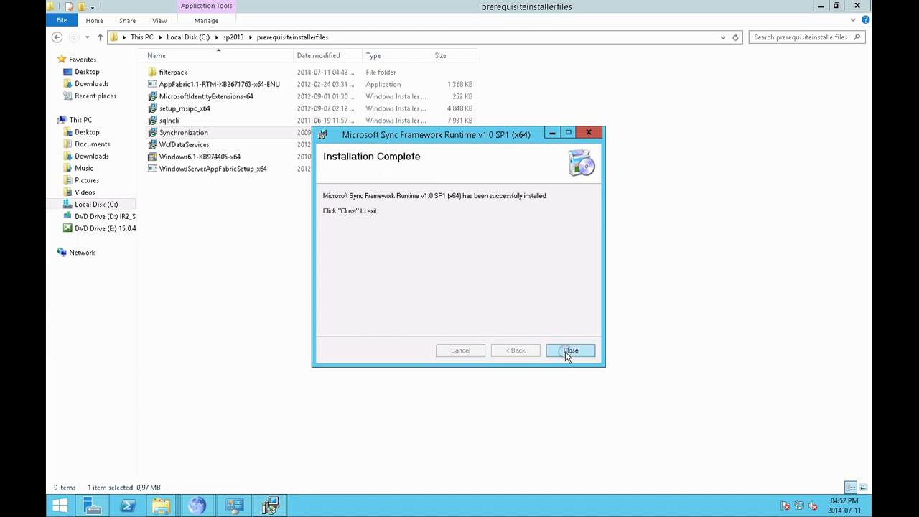
click(565, 351)
double_click(214, 146)
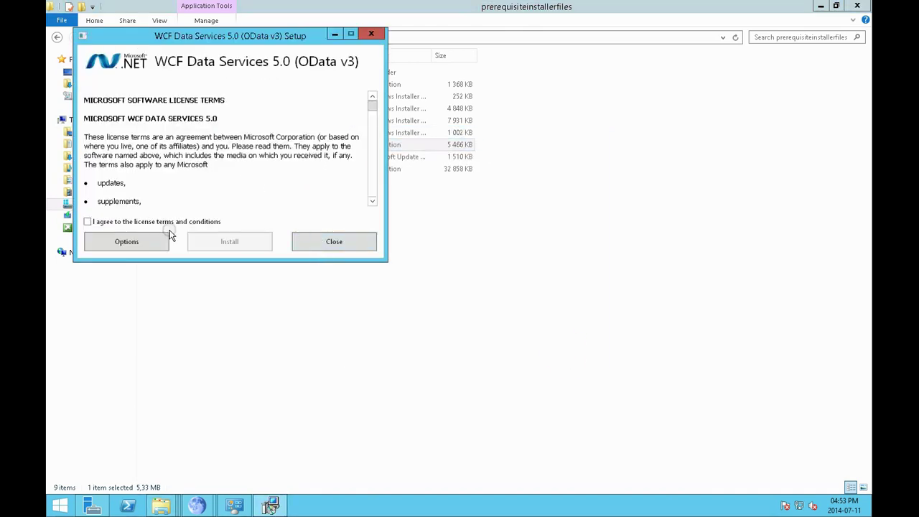
click(147, 221)
click(254, 241)
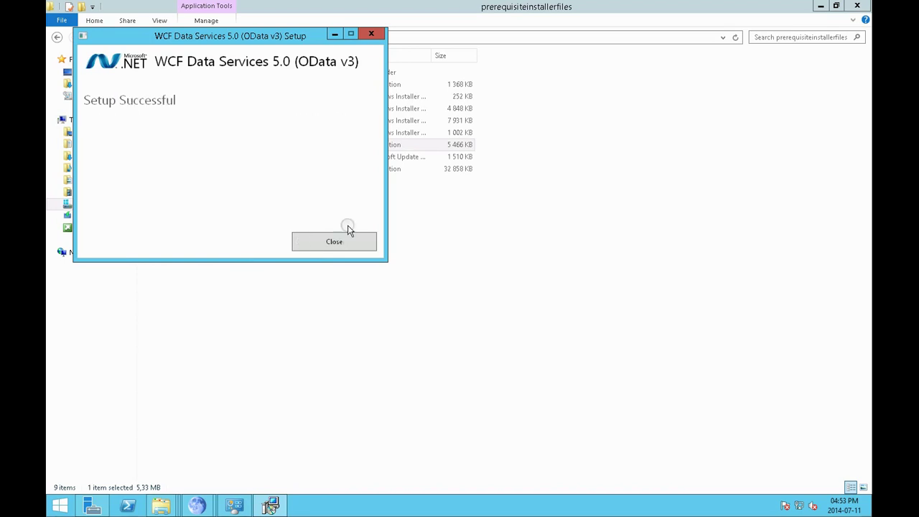
click(347, 231)
Try the KB974405 update, dismiss its certificate error, and start the Windows Server AppFabric setup
double_click(238, 157)
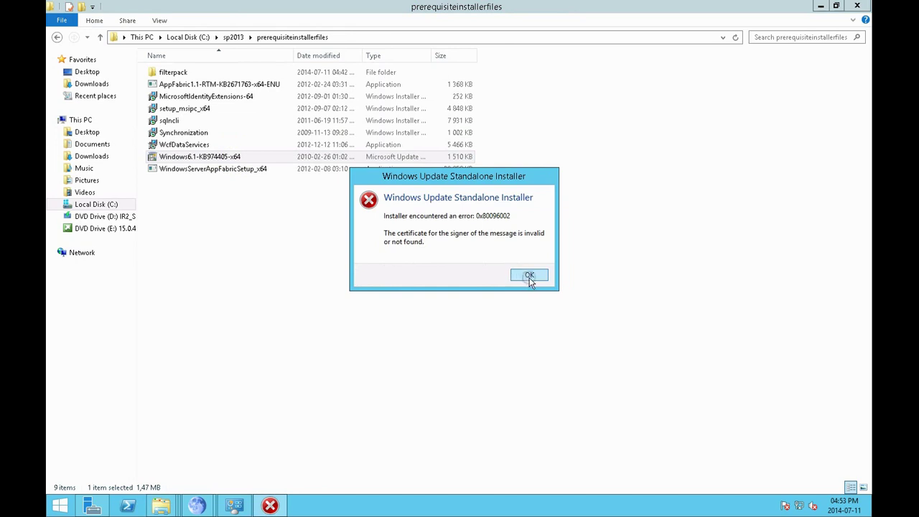
click(528, 276)
double_click(227, 169)
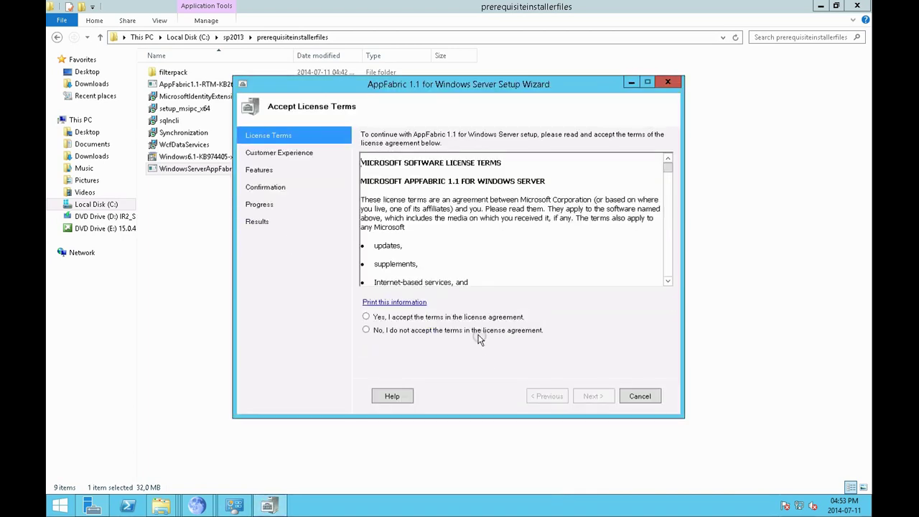
Install AppFabric 1.1 with all runtime features, Caching Services and Cache Administration; dismiss error 1603
click(472, 318)
click(600, 397)
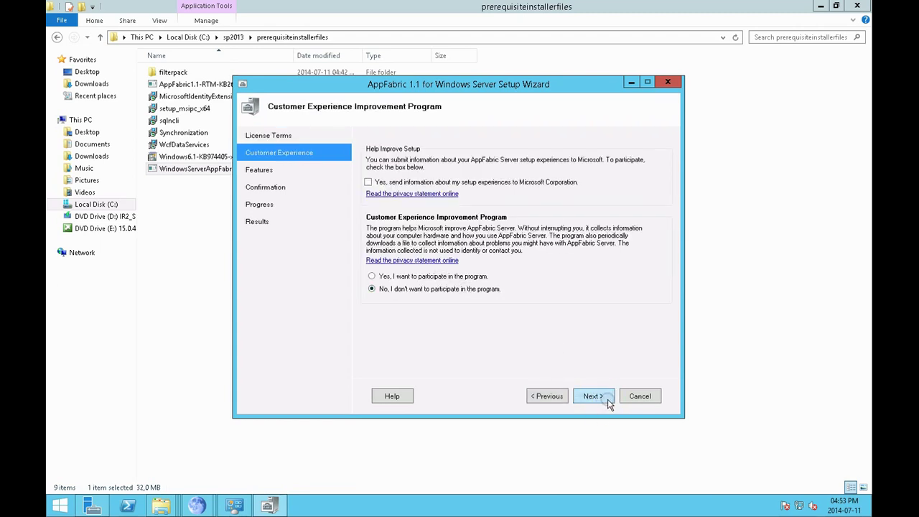
click(603, 399)
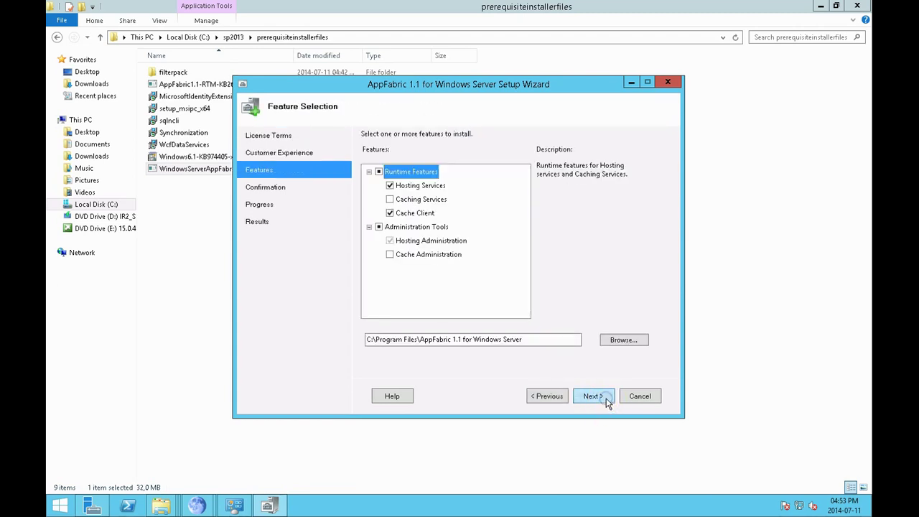
click(390, 254)
click(390, 214)
click(390, 199)
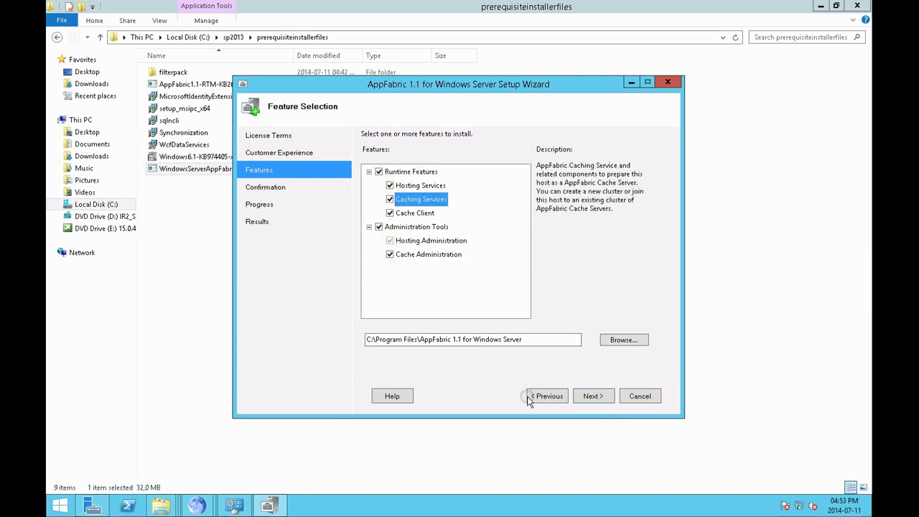
click(587, 400)
click(588, 399)
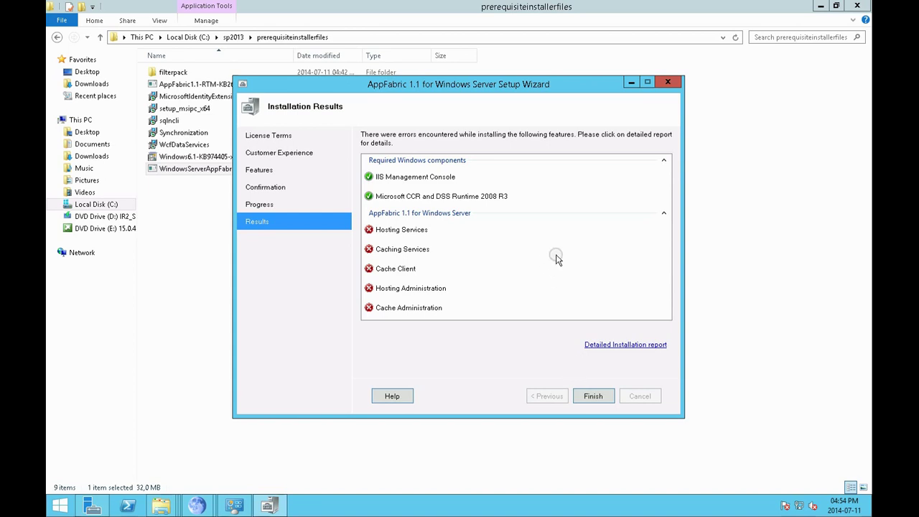
click(593, 396)
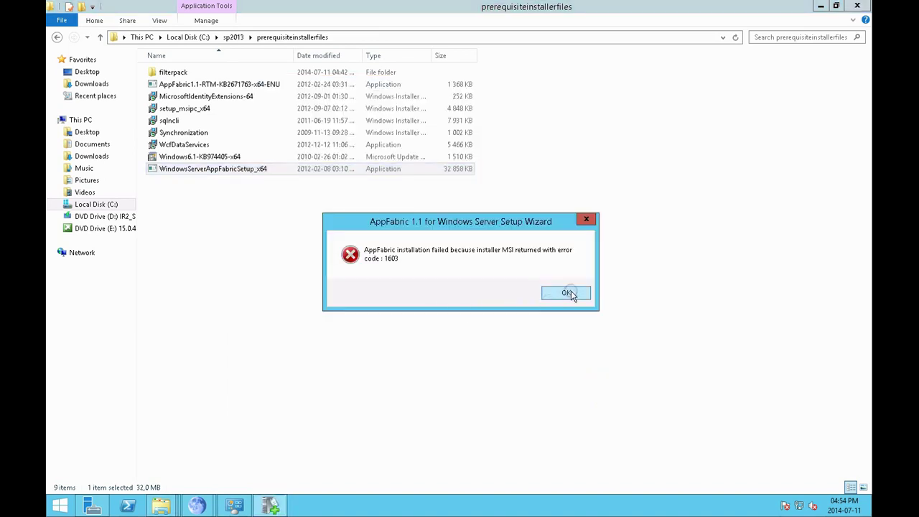
click(569, 292)
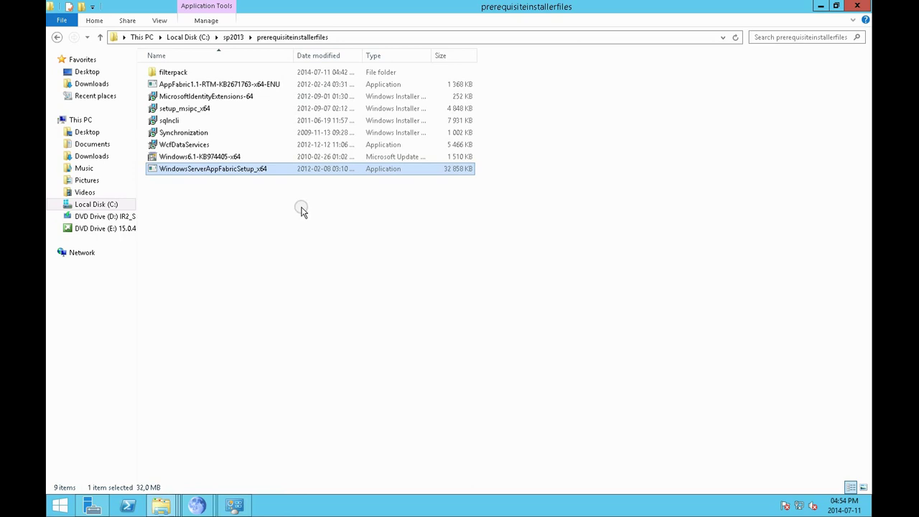
Dismiss the missing CU1 update error, run setup from DVD Drive (E:), and close its Setup Errors
click(244, 86)
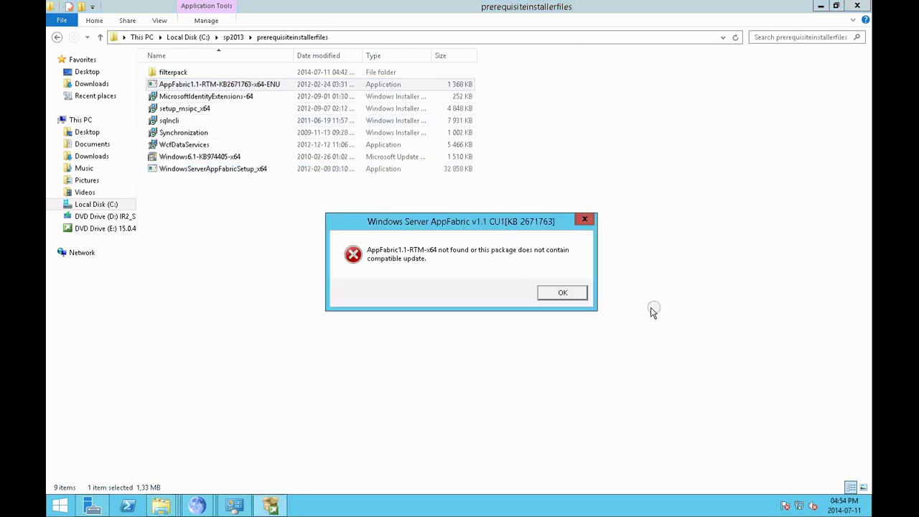
click(551, 292)
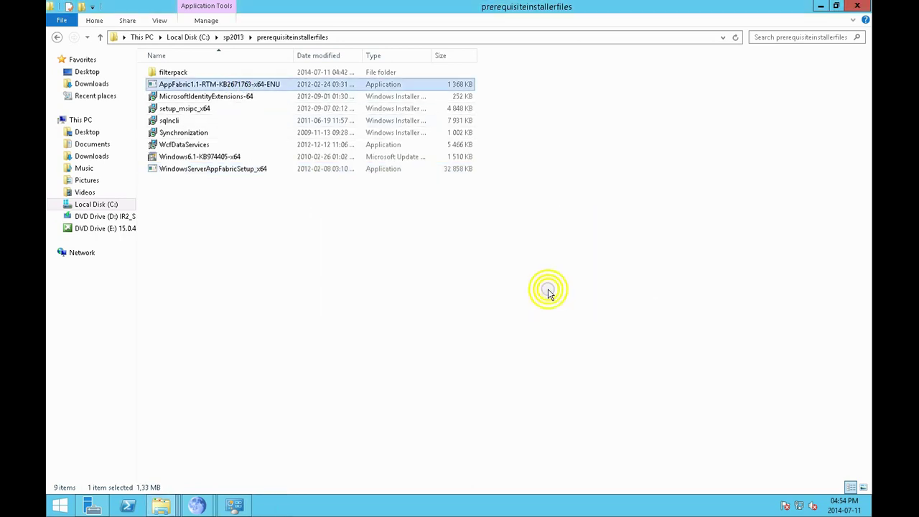
click(104, 229)
click(164, 458)
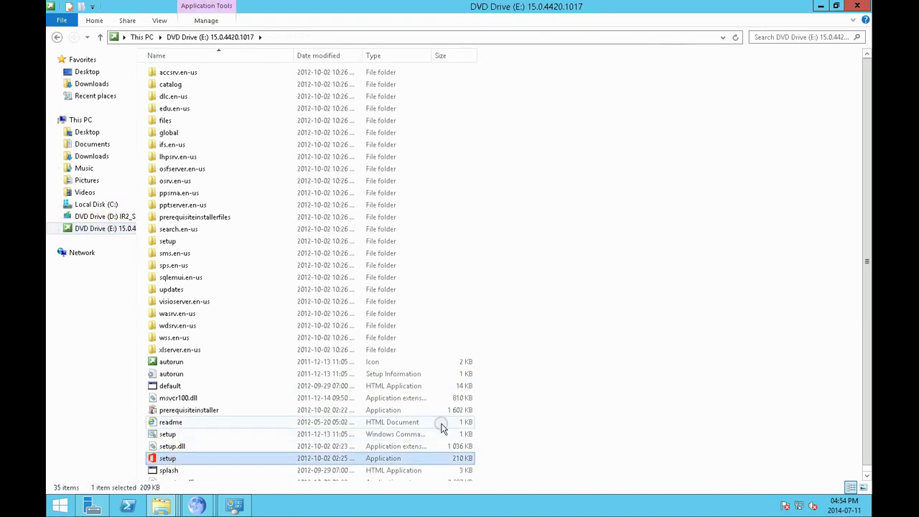
click(267, 458)
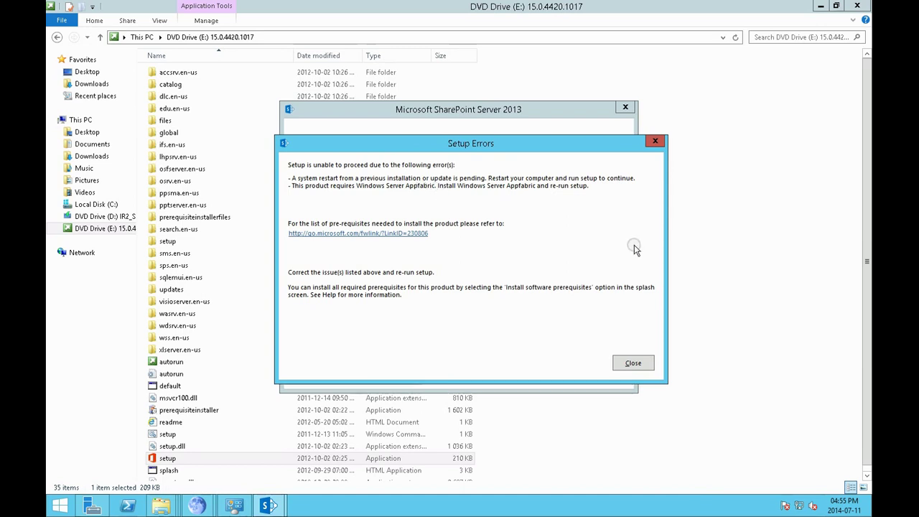
click(629, 363)
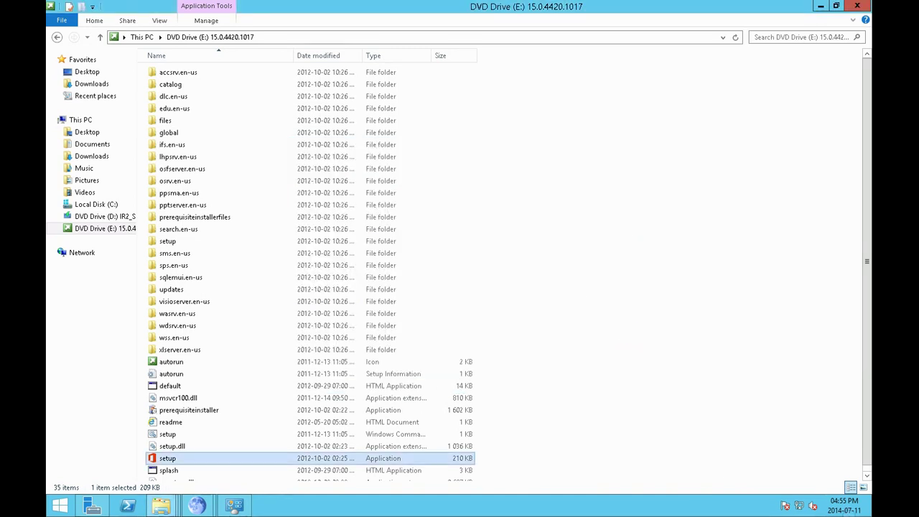
Restart the server with the reason Hardware: Maintenance (Planned)
click(847, 309)
click(772, 435)
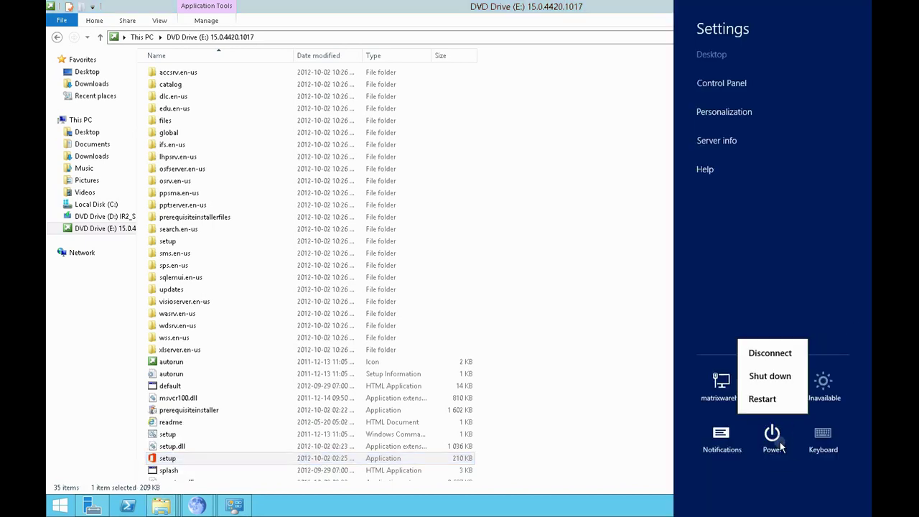
click(778, 403)
click(784, 367)
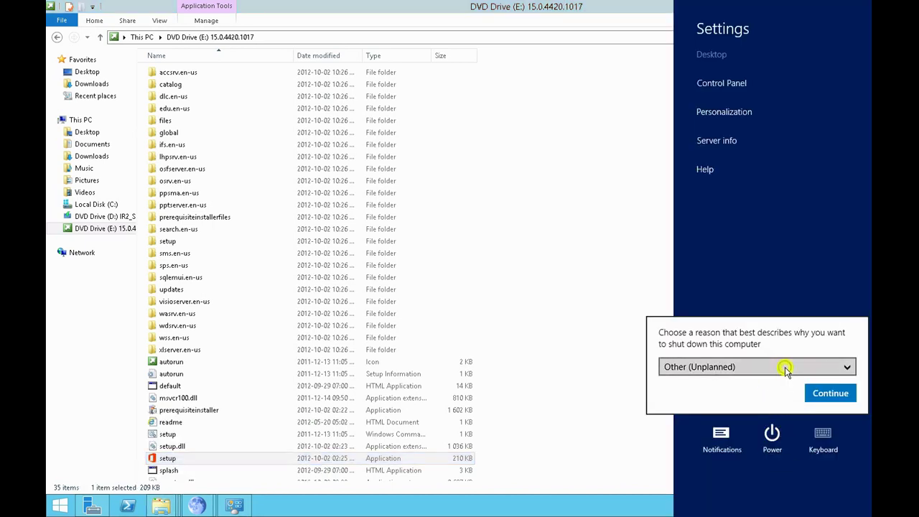
click(759, 390)
click(821, 392)
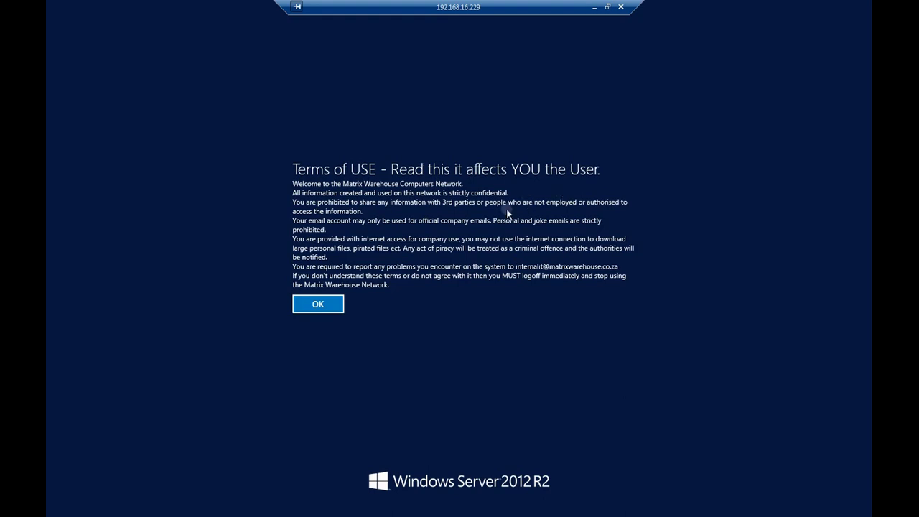
Reconnect after the restart and acknowledge the terms of use notice
click(335, 304)
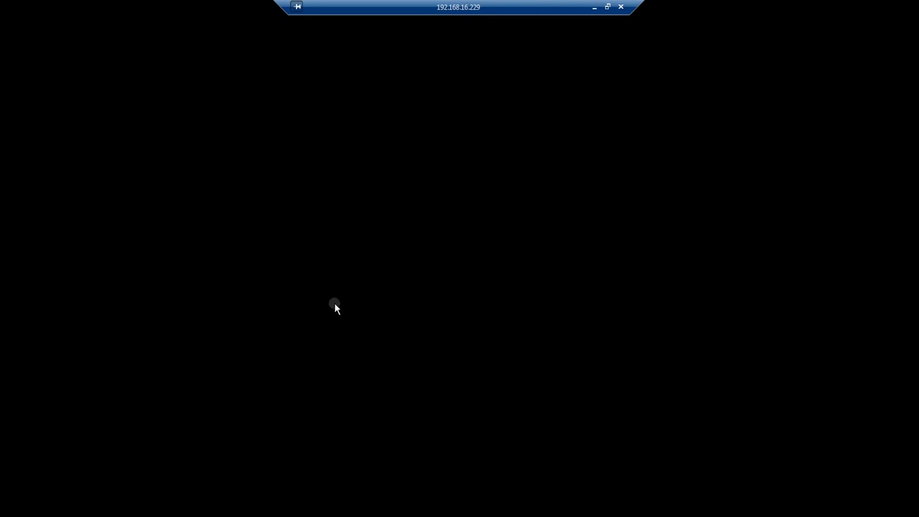
click(406, 284)
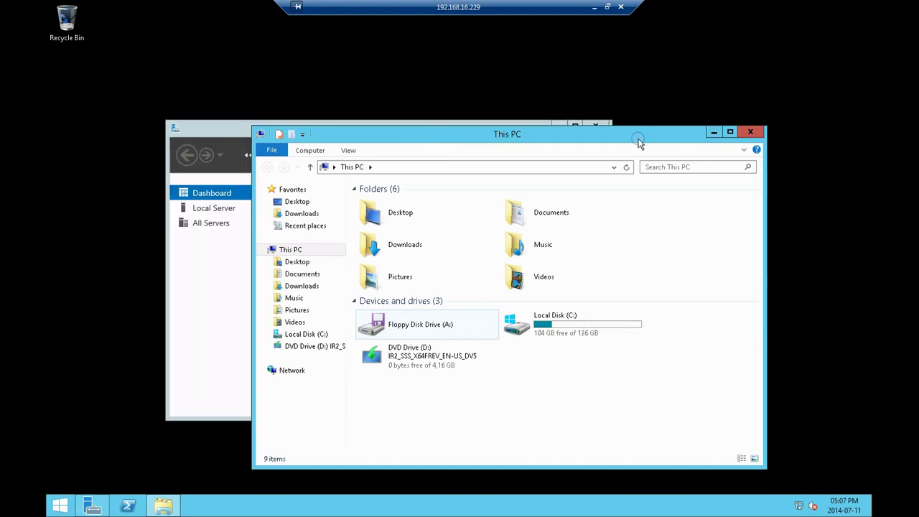
click(594, 122)
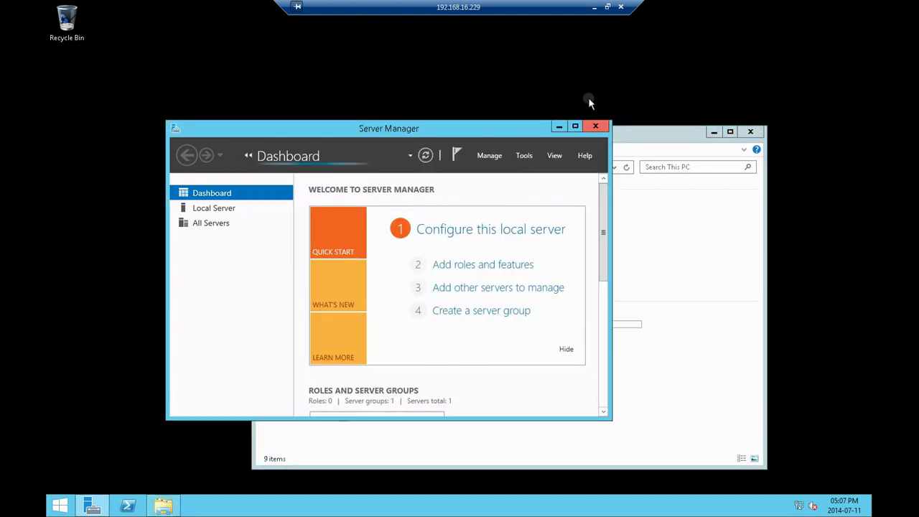
Open C:\sharepointp in a maximized This PC window and run WindowsServerAppFabricSetup_x64 as administrator
click(564, 127)
double_click(567, 133)
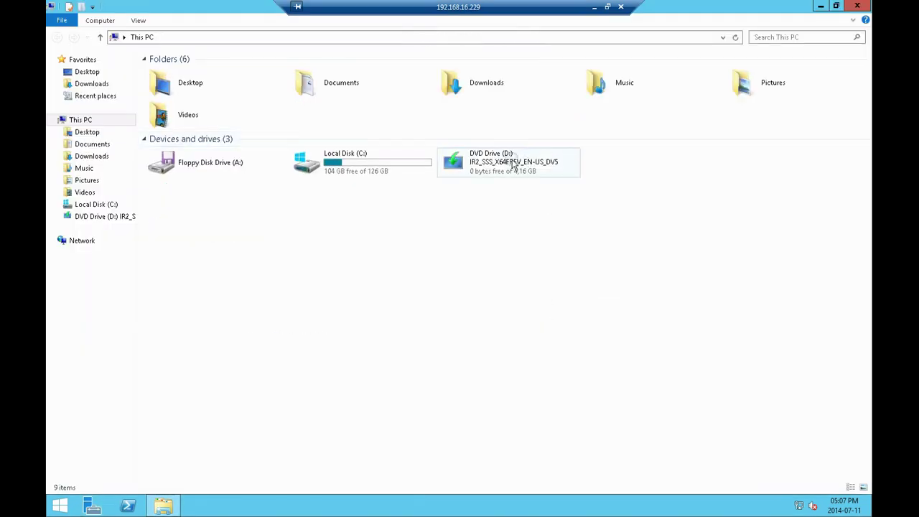
double_click(381, 158)
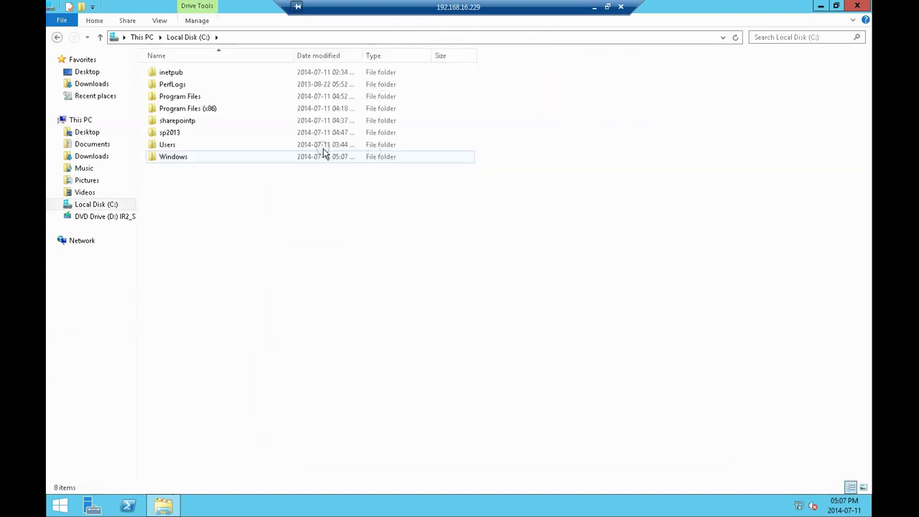
double_click(203, 121)
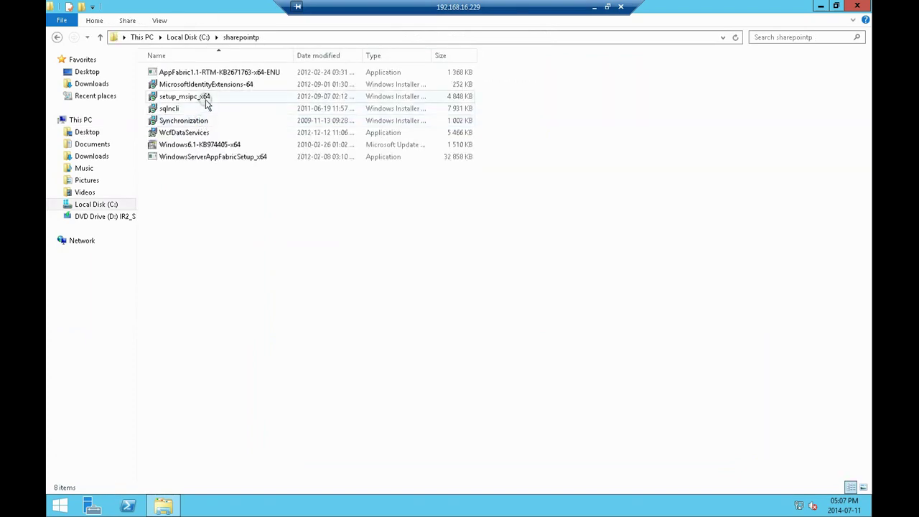
right_click(206, 156)
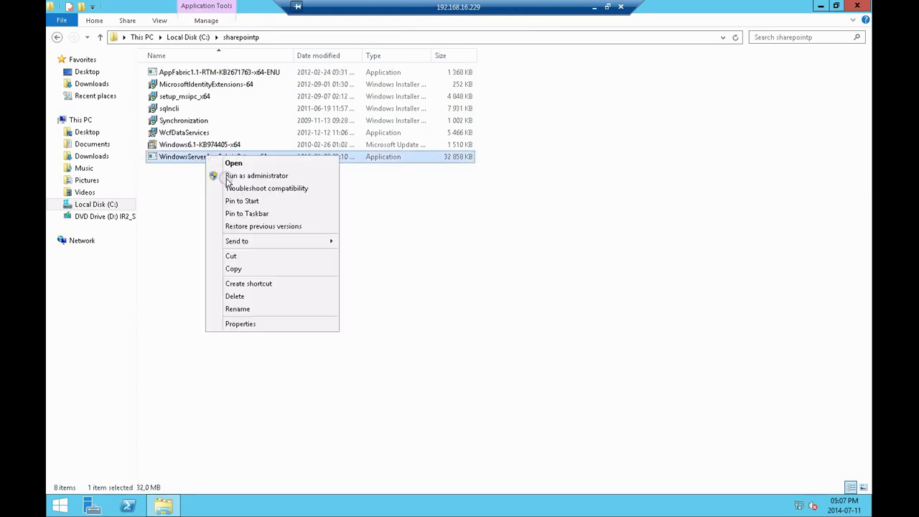
click(228, 176)
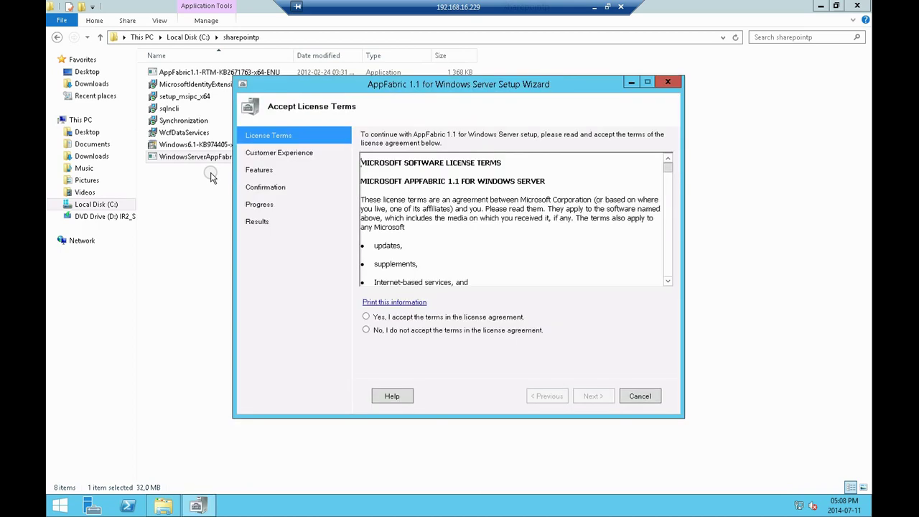
Accept the AppFabric licence, keep the default features, and start the installation
click(467, 317)
click(586, 396)
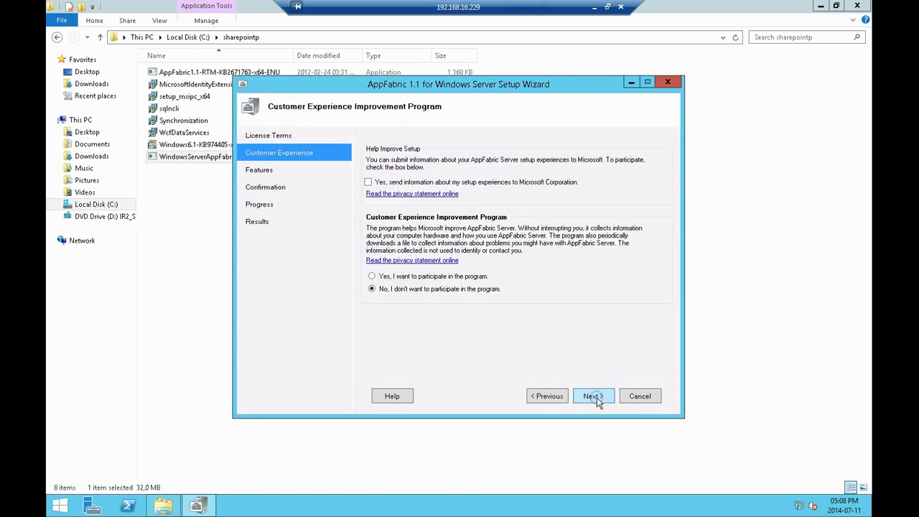
click(597, 397)
click(597, 397)
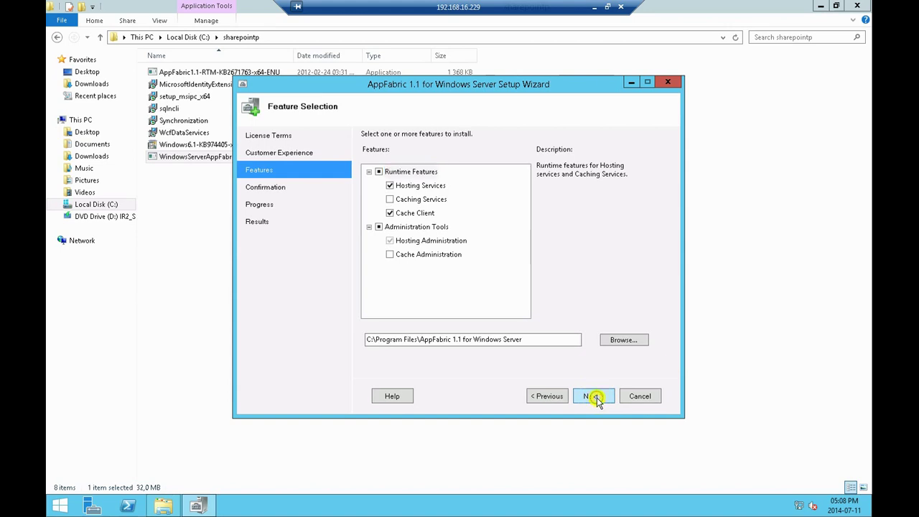
click(597, 397)
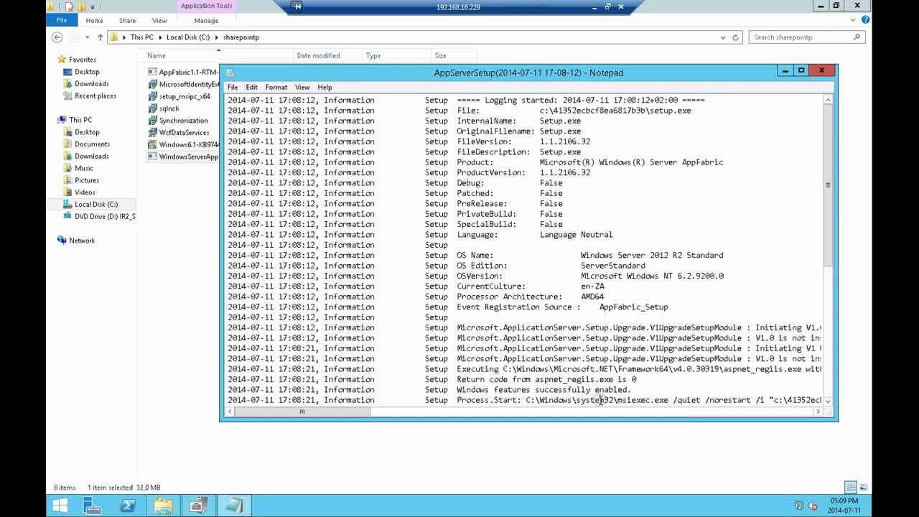
Scroll to the log's end and copy the text 'MSI returned with error code : 1603'
scroll(600, 400, down, 7)
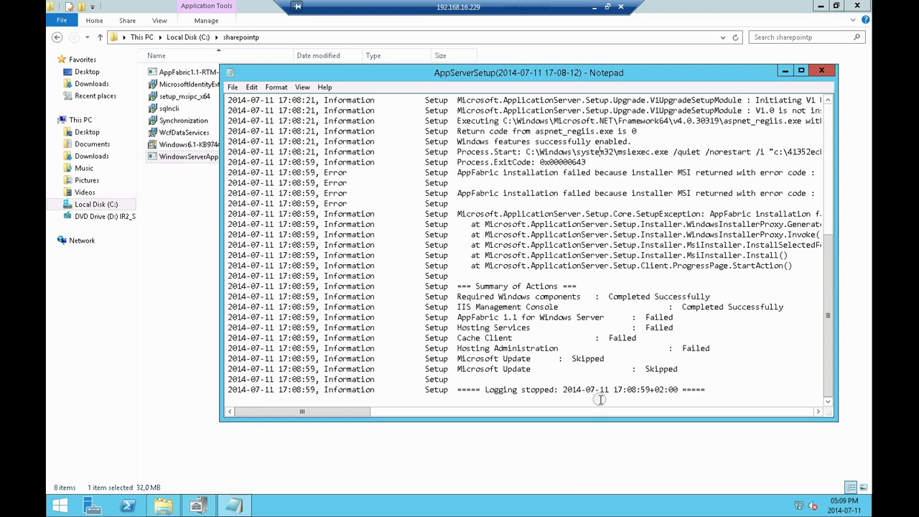
drag(345, 416, 382, 404)
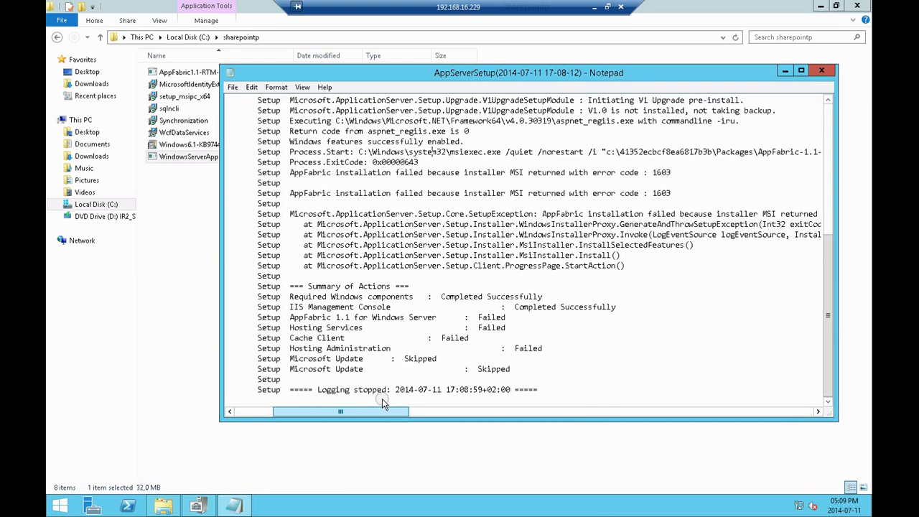
drag(382, 399, 382, 398)
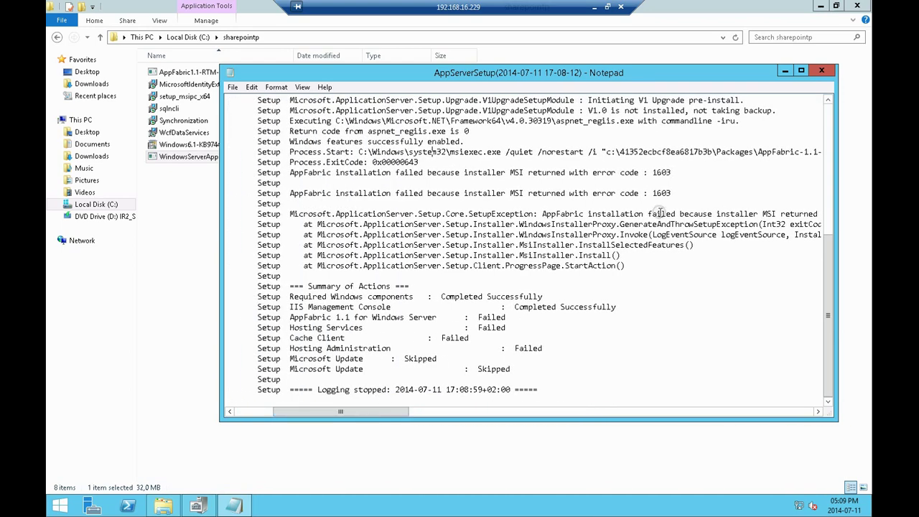
click(679, 192)
drag(659, 192, 512, 192)
key(ctrl+c)
click(675, 193)
right_click(512, 193)
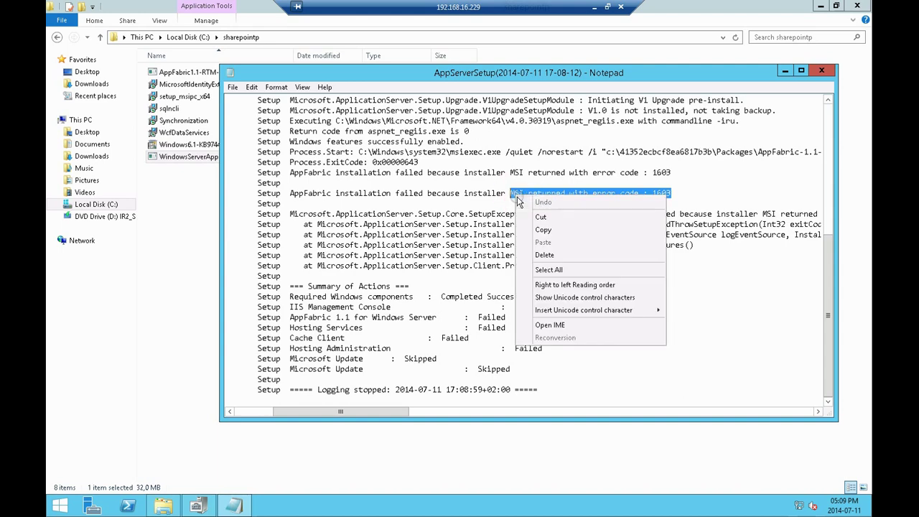
click(543, 230)
click(92, 84)
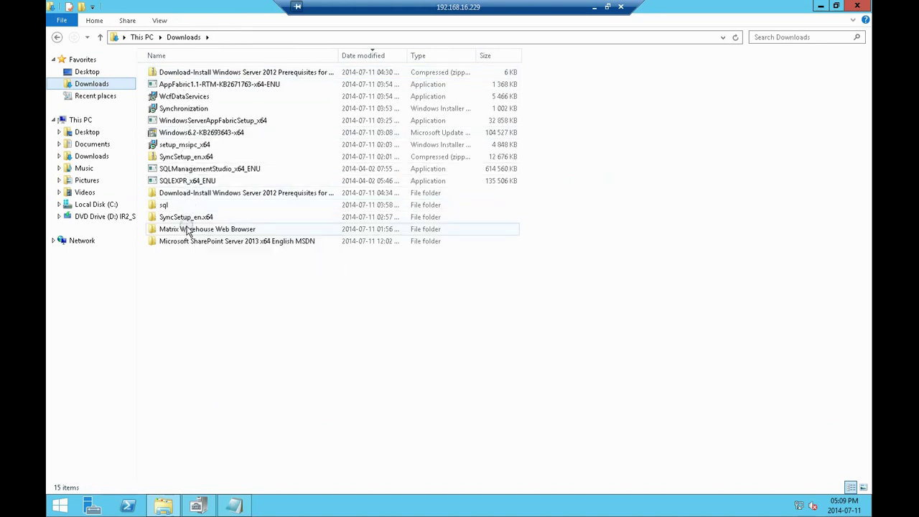
Launch the Matrix Warehouse Web Browser from its folder
click(185, 230)
double_click(185, 230)
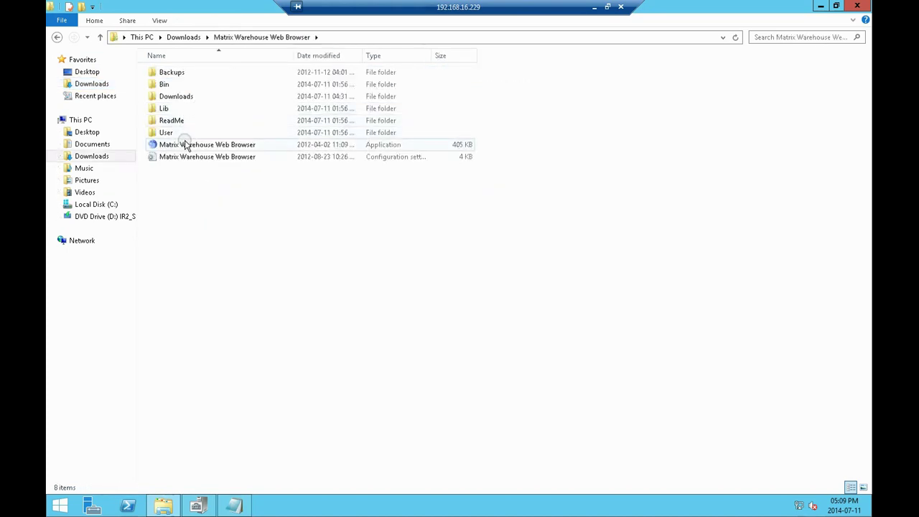
double_click(188, 145)
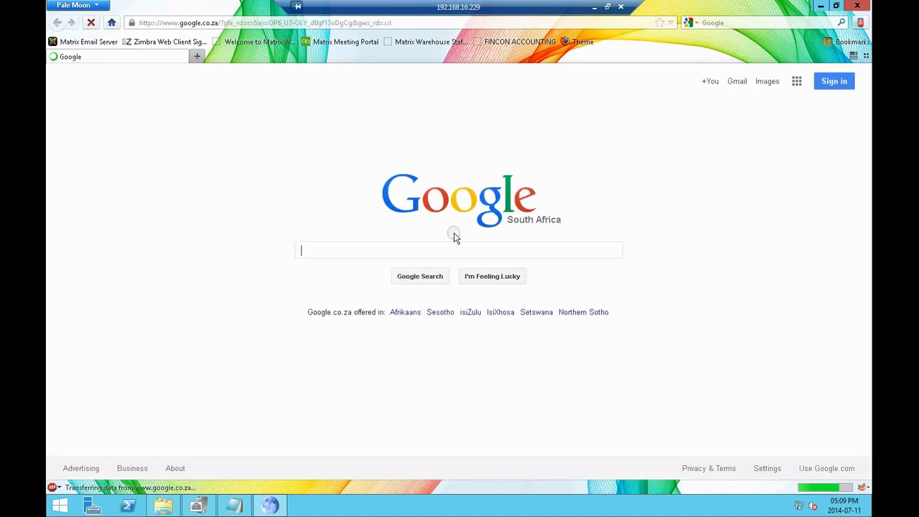
Google 'msi returned with error code 1603 appfabric' and open the first Stack Overflow question
key(ctrl+v)
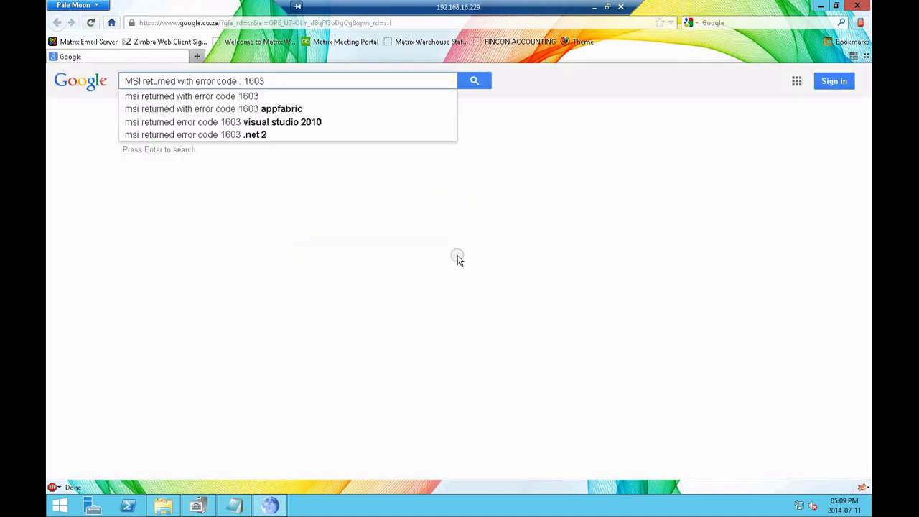
click(281, 109)
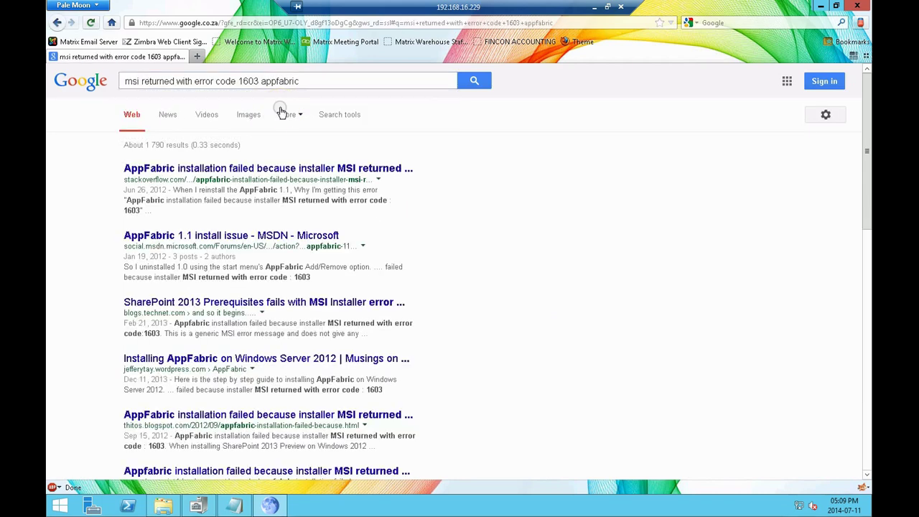
click(274, 168)
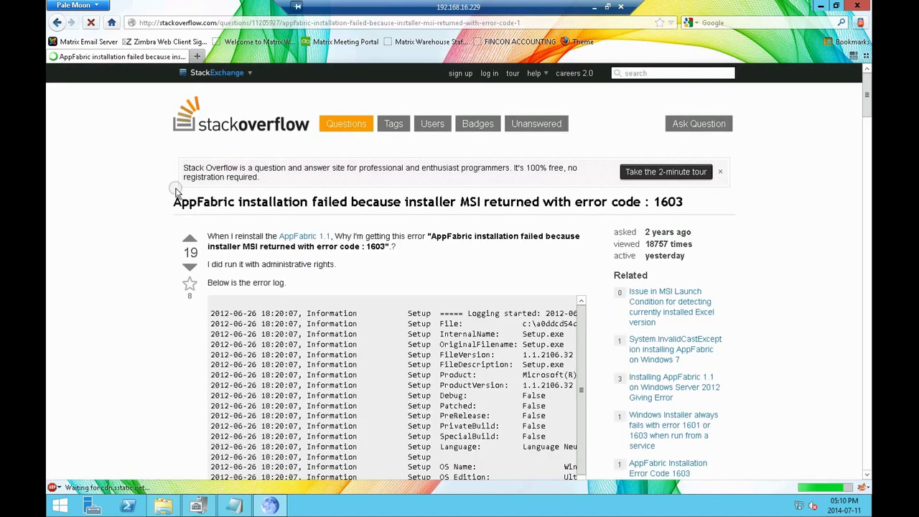
Find the answer saying to remove the trailing * from PSModulePath, then return to File Explorer
scroll(138, 219, down, 5)
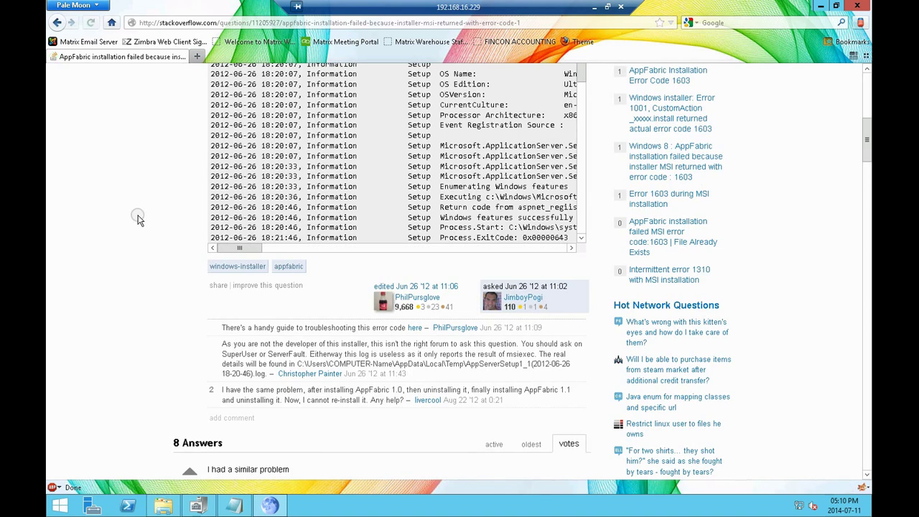
scroll(139, 219, down, 3)
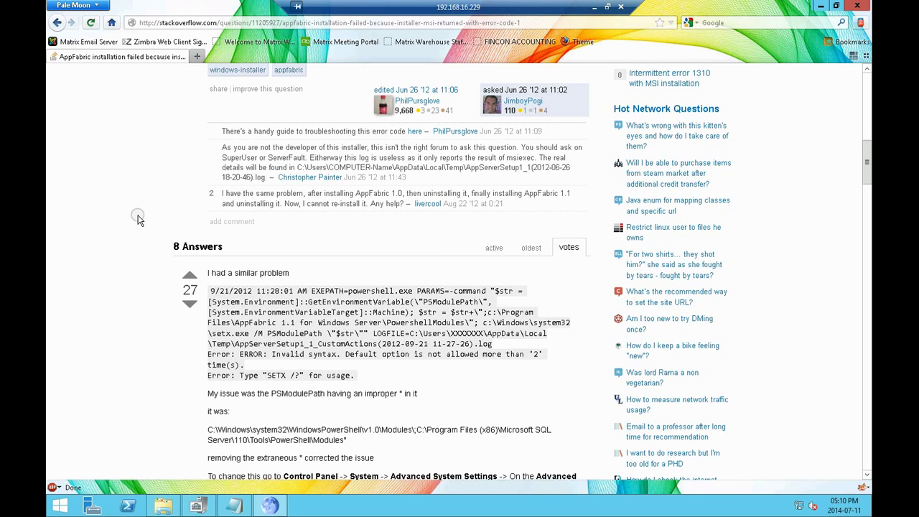
scroll(138, 219, down, 5)
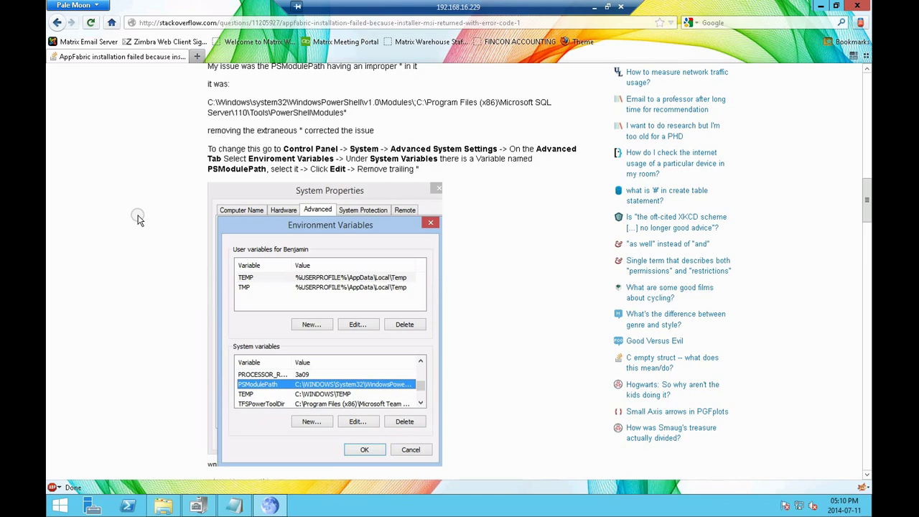
scroll(138, 219, up, 1)
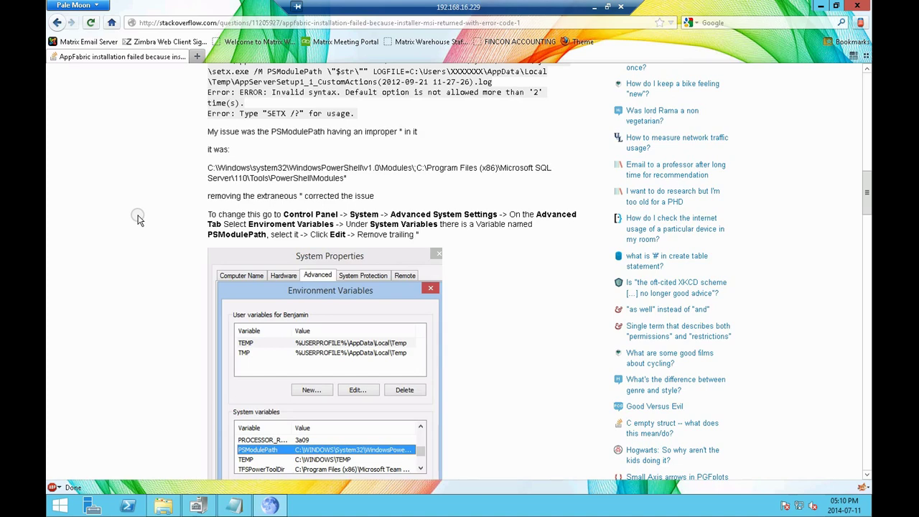
scroll(139, 219, down, 1)
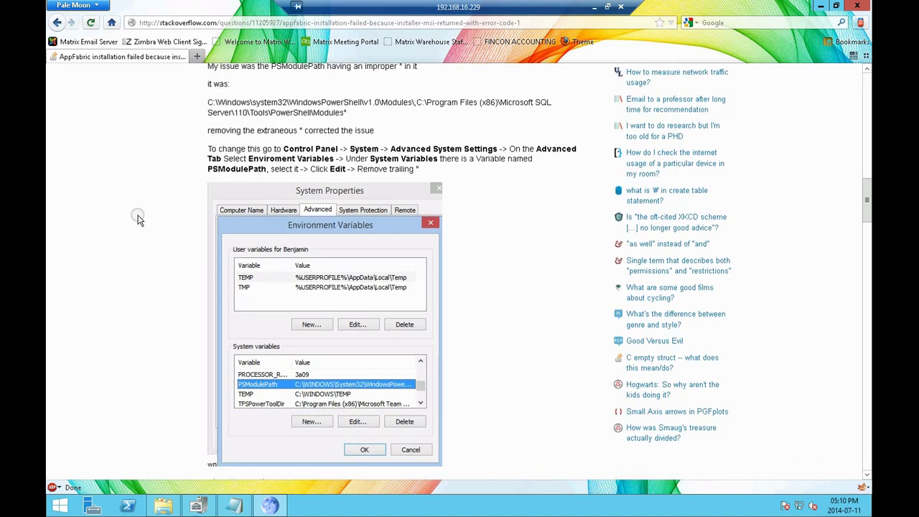
click(163, 505)
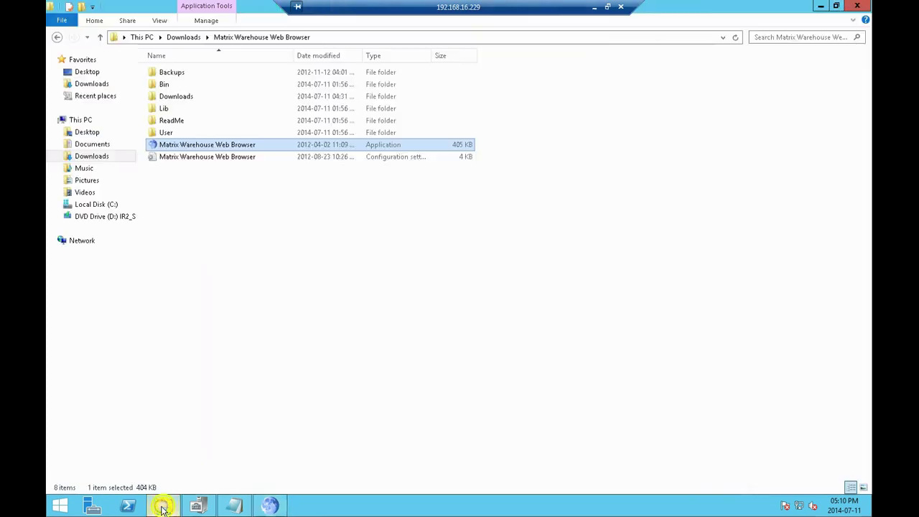
Open Environment Variables from This PC's System page via Advanced system settings
right_click(79, 120)
click(111, 257)
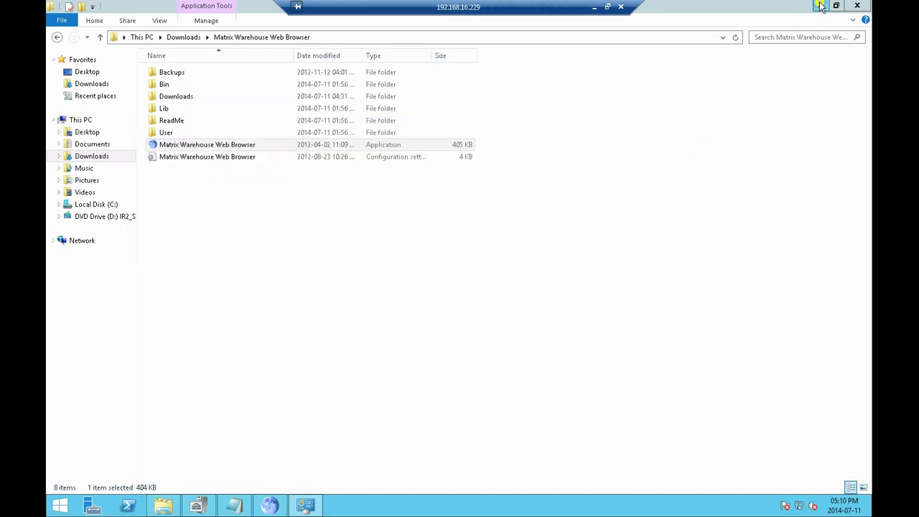
key(super+Right)
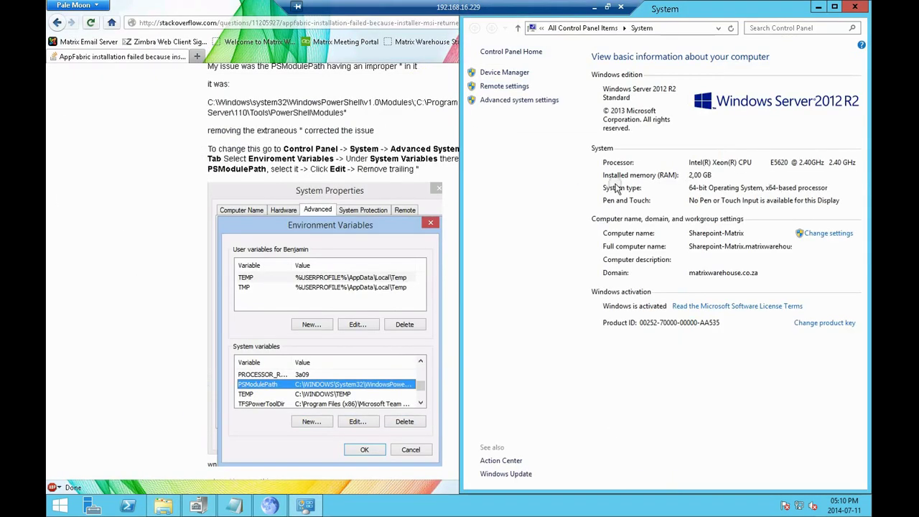
click(516, 101)
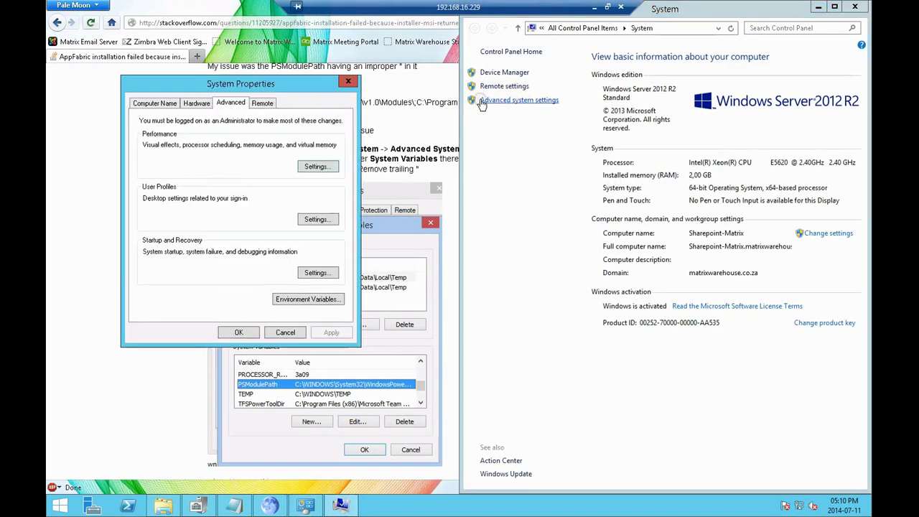
drag(259, 82, 583, 119)
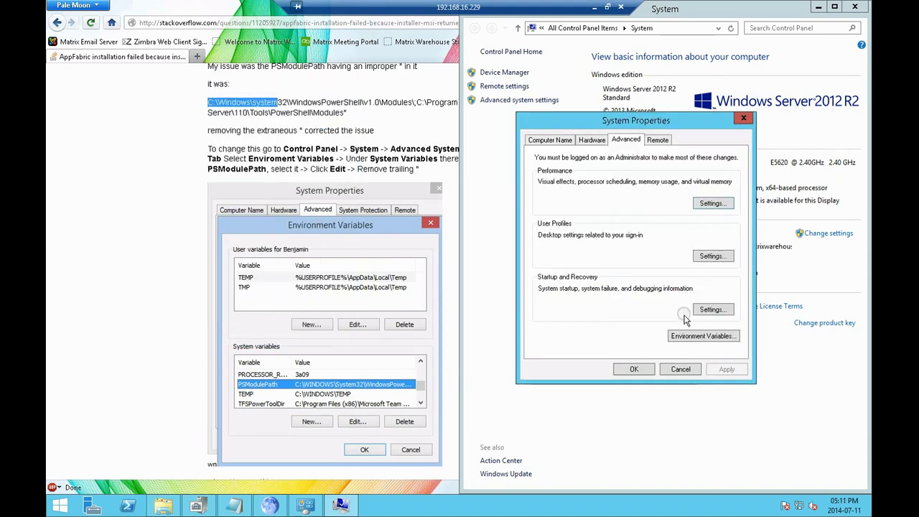
click(694, 335)
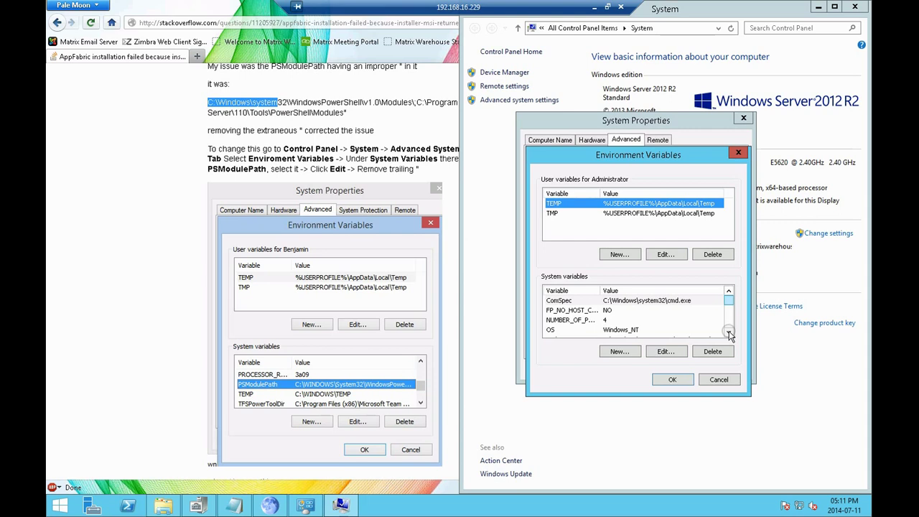
click(729, 334)
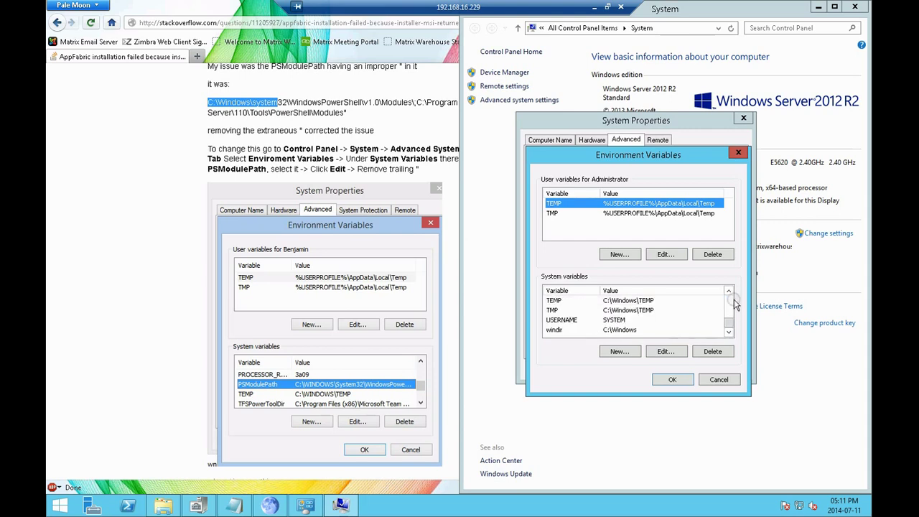
mouse_move(729, 332)
mouse_down()
mouse_move(733, 302)
mouse_move(730, 322)
mouse_up()
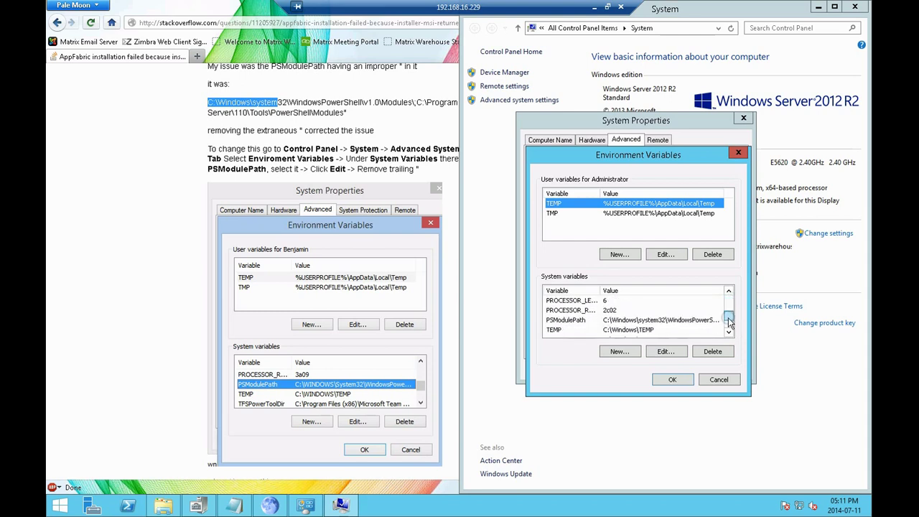
Delete the trailing * from PSModulePath and confirm with OK in all three dialogs
double_click(693, 321)
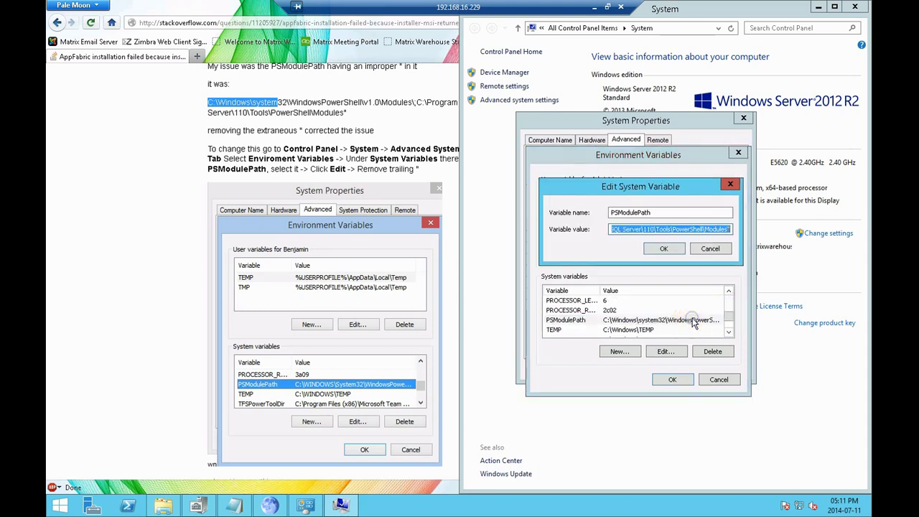
click(729, 230)
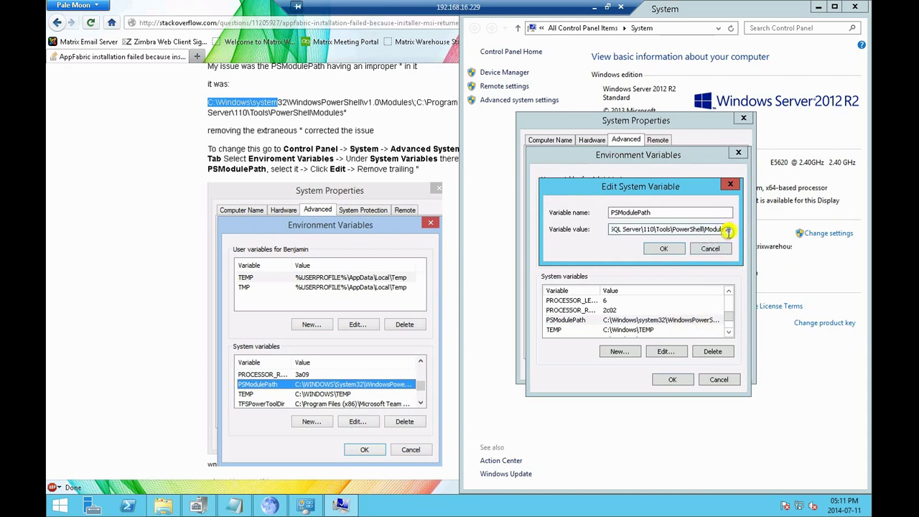
key(BackSpace)
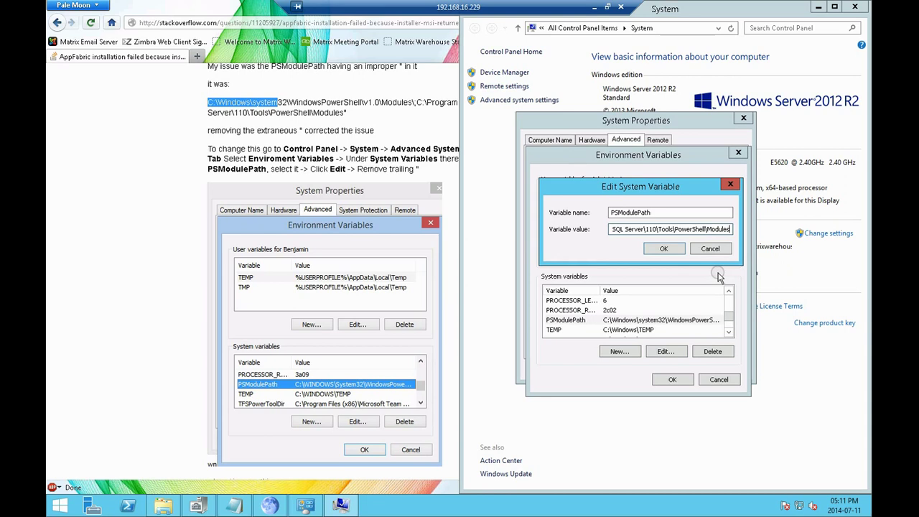
click(676, 249)
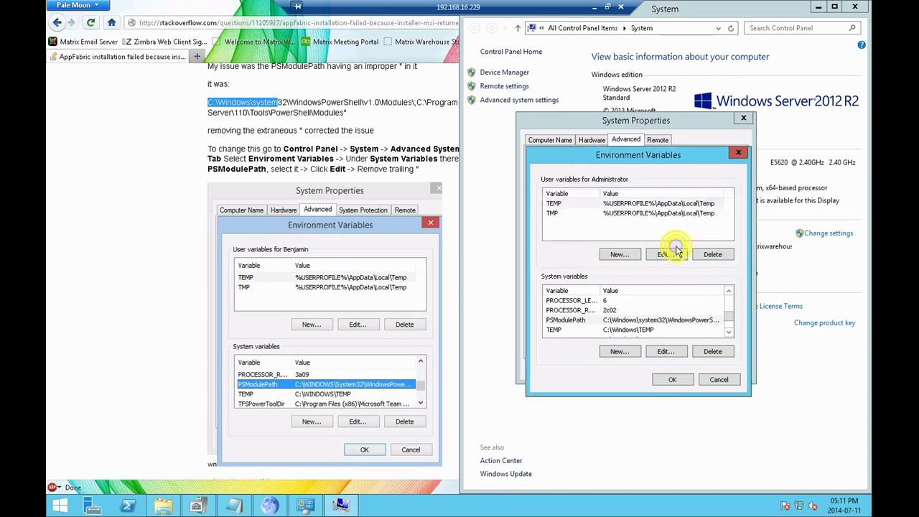
click(666, 380)
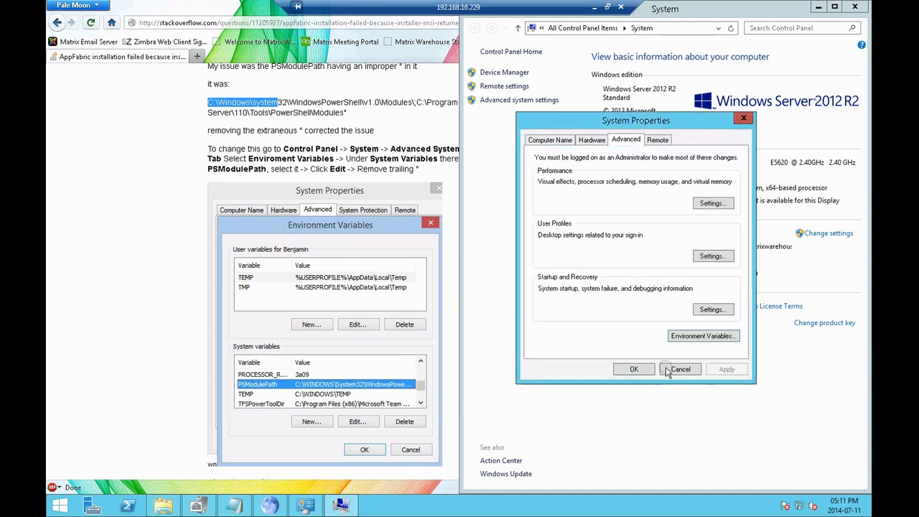
click(636, 370)
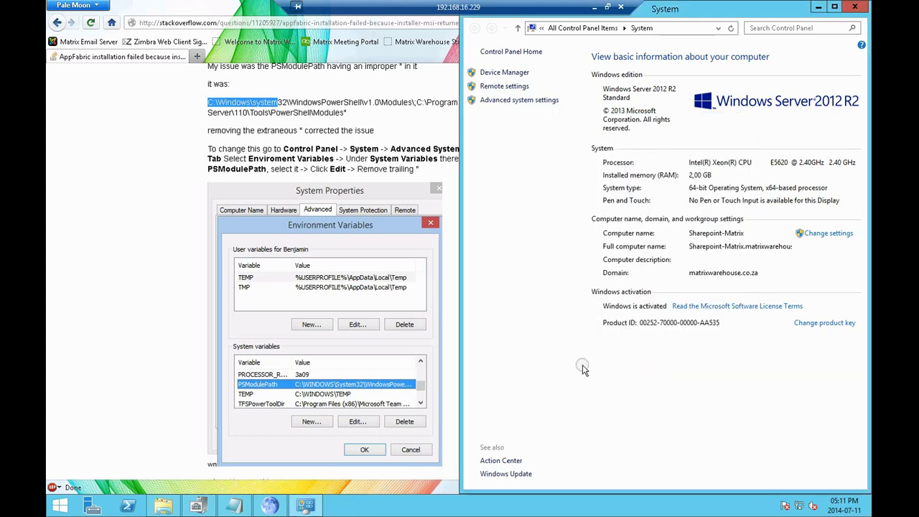
Run WindowsServerAppFabricSetup_x64 from C:\sharepointp and dismiss the resulting error 1603
click(164, 506)
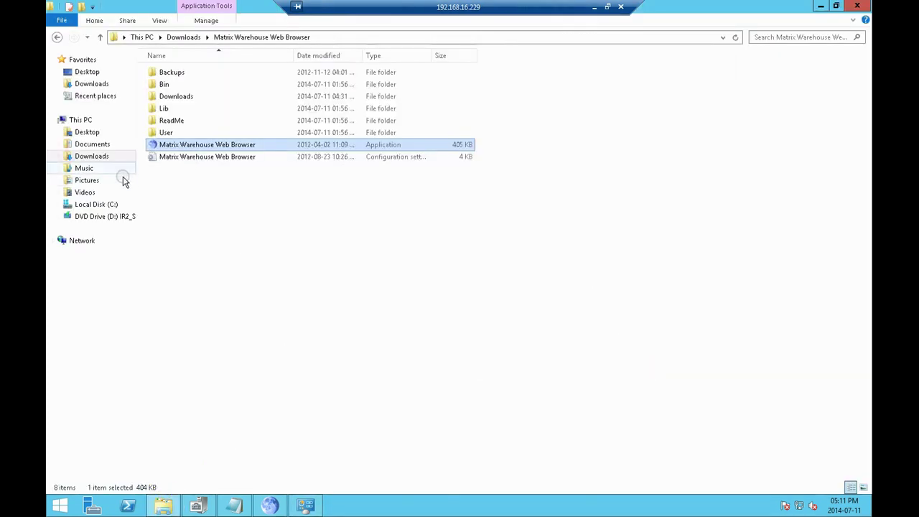
click(93, 205)
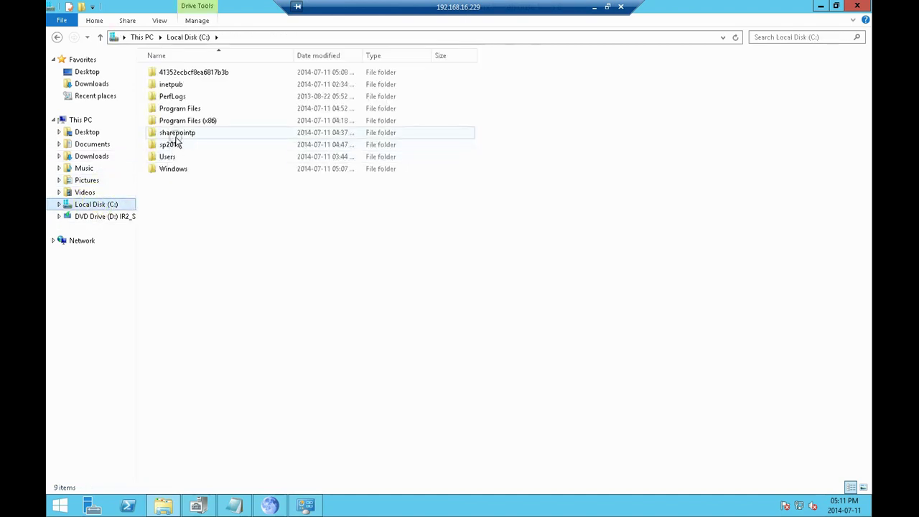
double_click(180, 133)
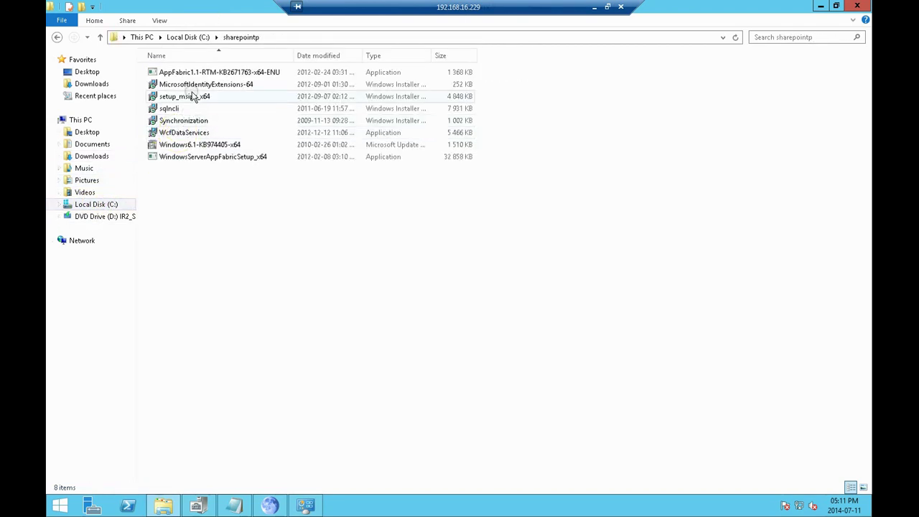
double_click(204, 156)
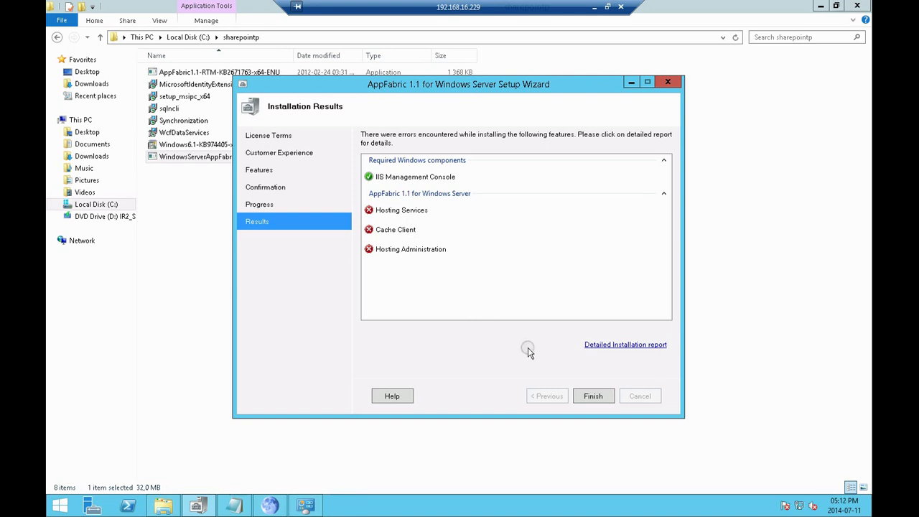
click(589, 400)
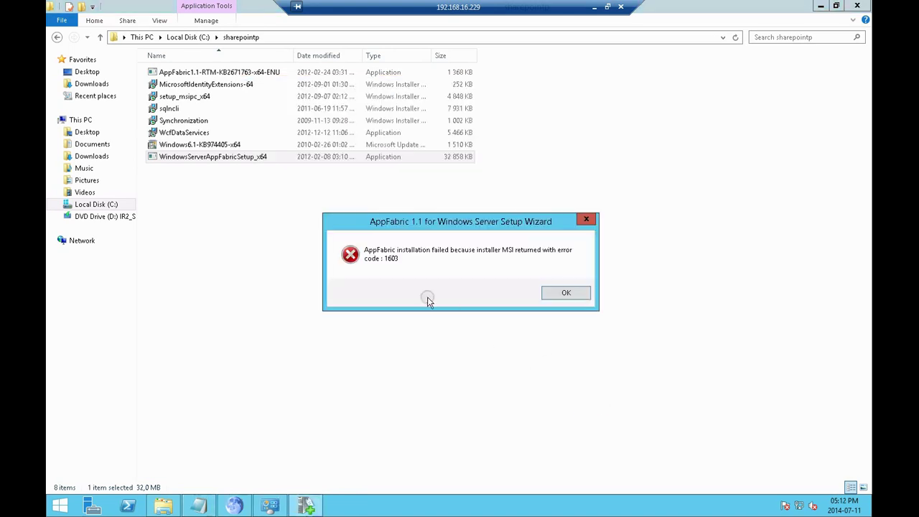
click(559, 292)
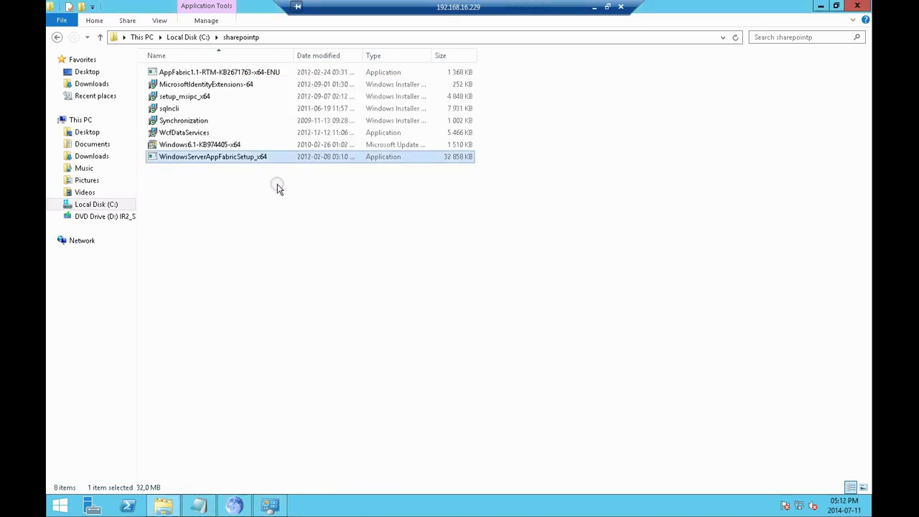
Rerun the AppFabric setup, accept the terms, install, and finish without launching the configuration tool
double_click(256, 157)
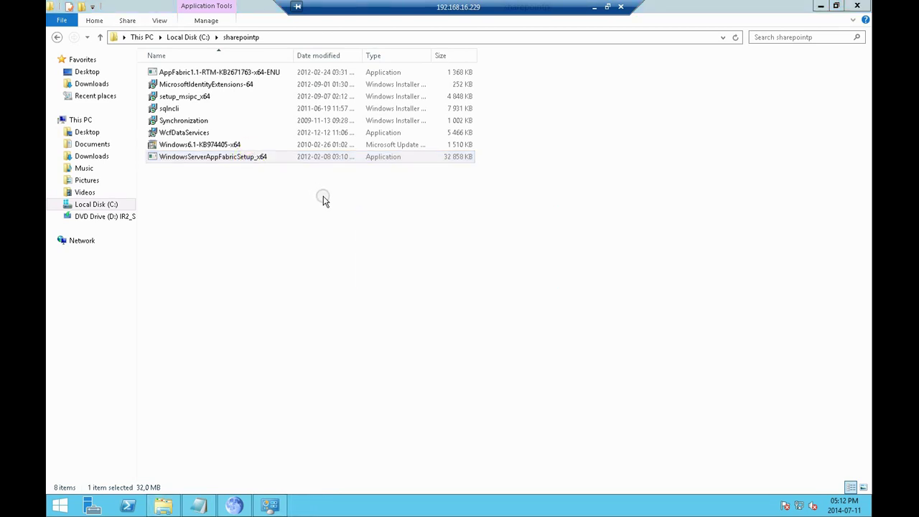
click(481, 317)
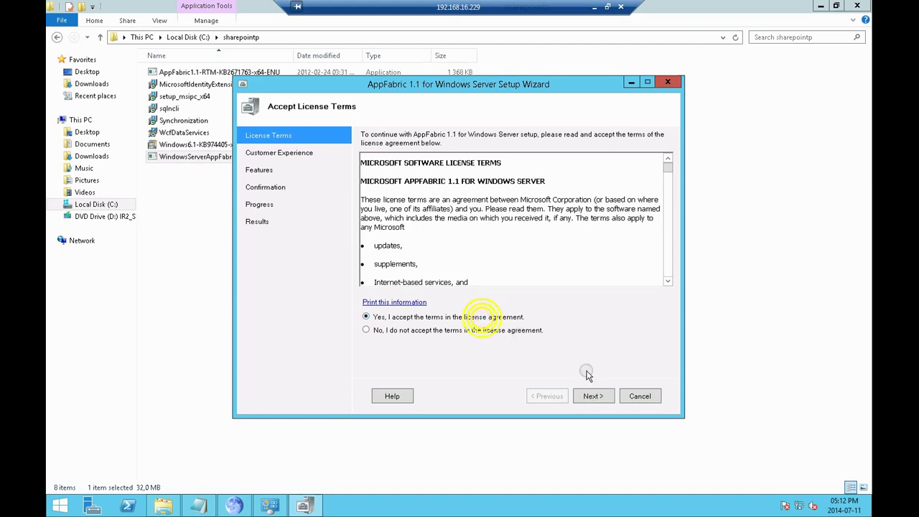
click(594, 396)
click(593, 397)
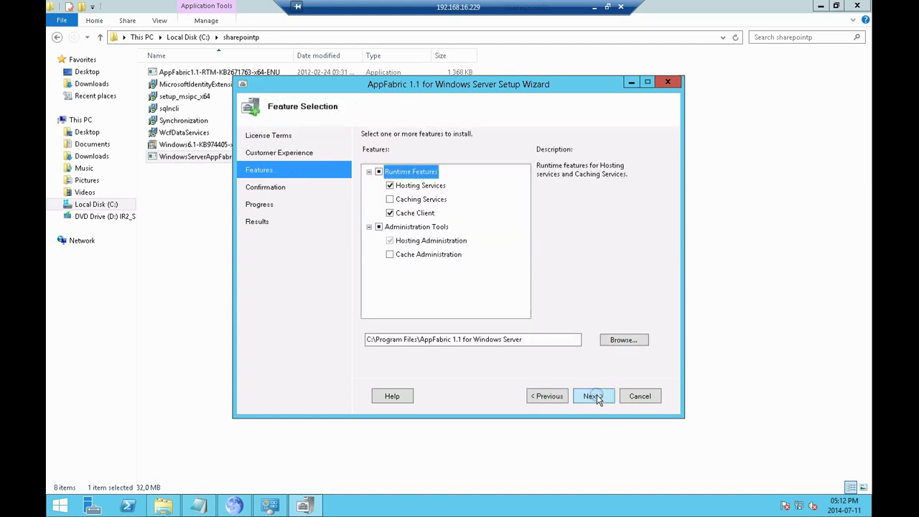
click(595, 396)
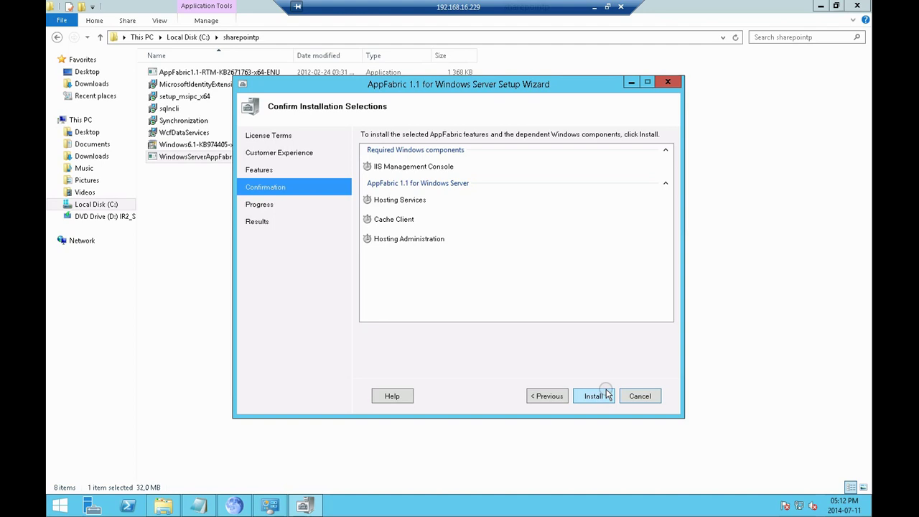
click(608, 394)
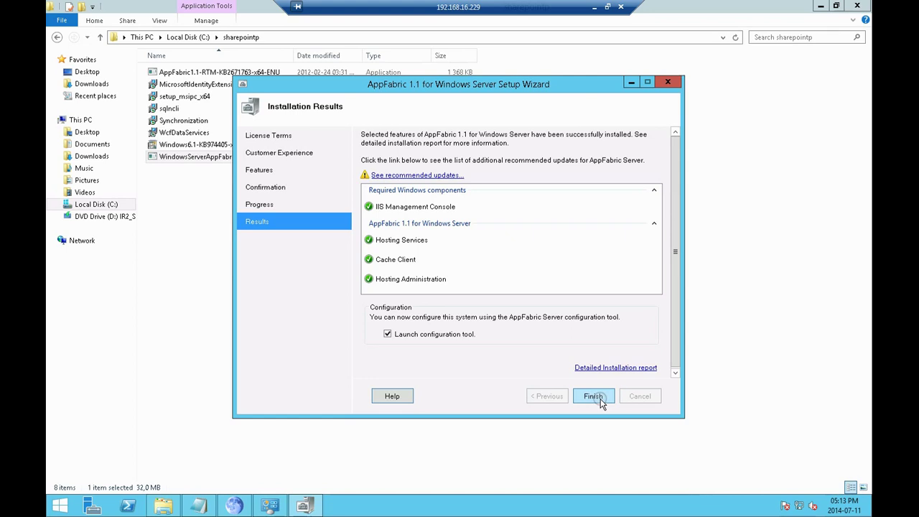
click(443, 334)
click(594, 396)
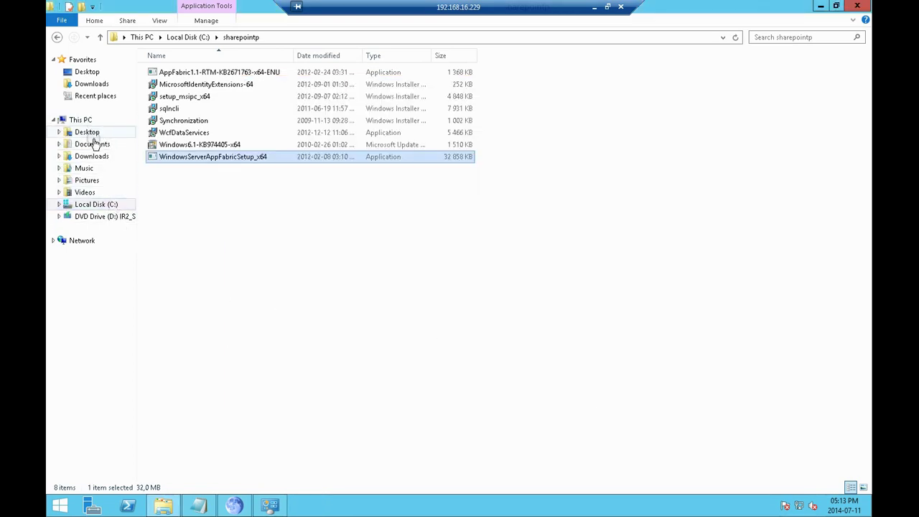
Install AppFabric 1.1 CU1 (KB2671763), accepting its license, then show the Downloads folder
double_click(176, 75)
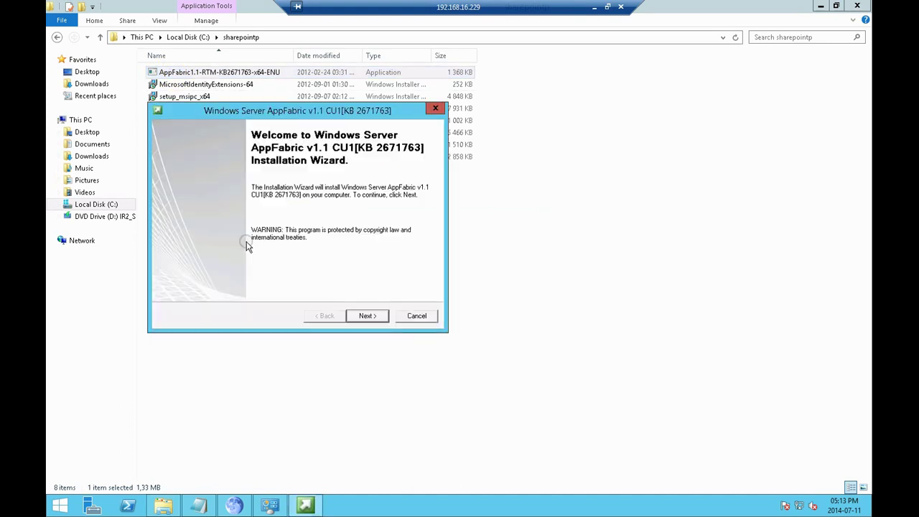
click(366, 317)
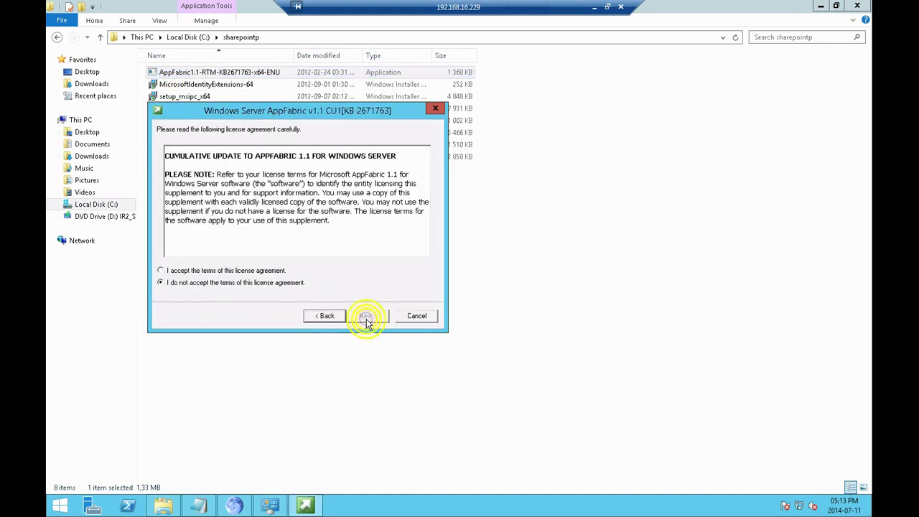
click(263, 272)
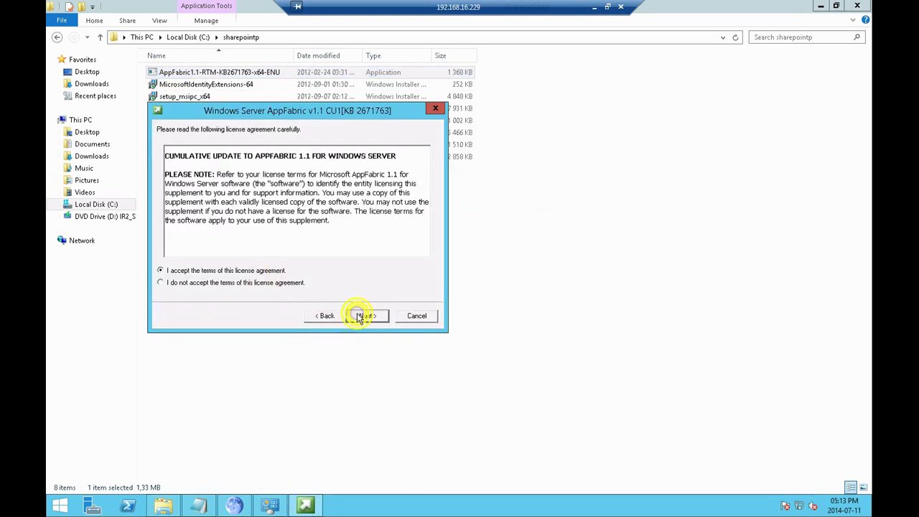
click(364, 316)
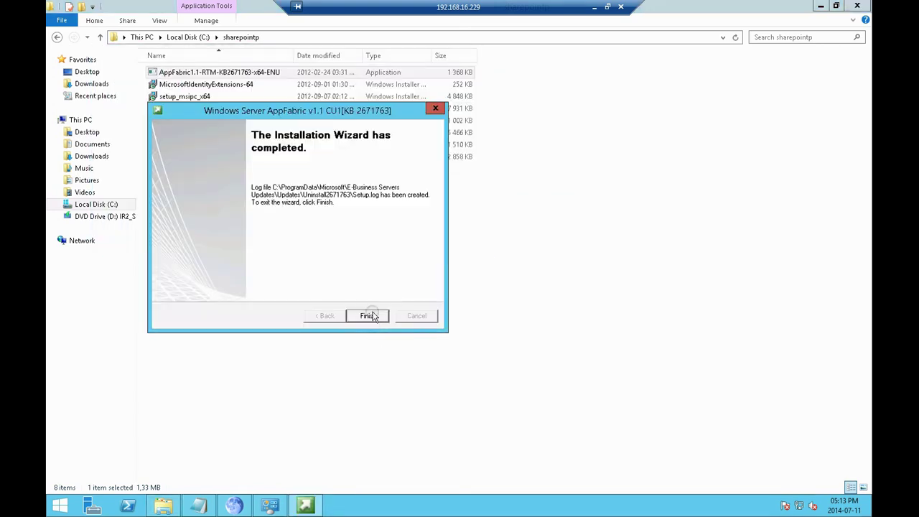
click(371, 317)
click(93, 156)
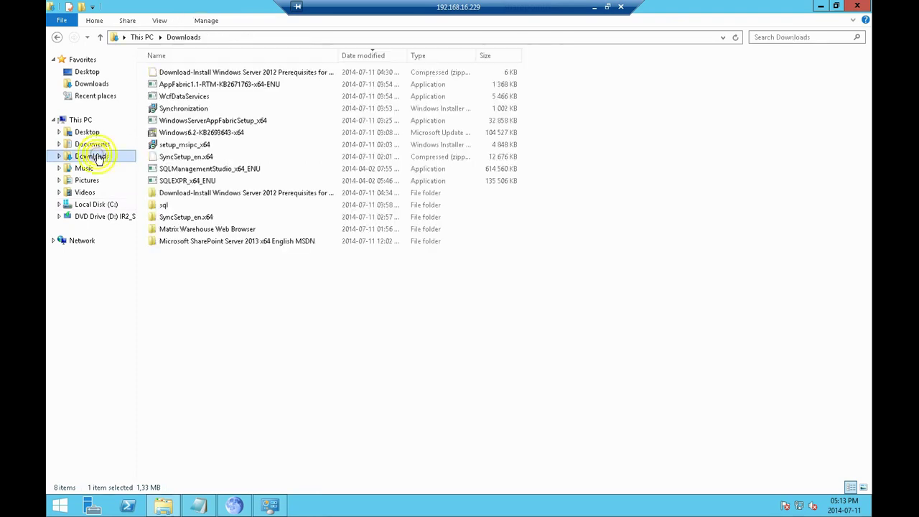
Mount the SharePoint Server 2013 x64 ISO and run setup from DVD Drive (E:)
double_click(184, 240)
right_click(189, 78)
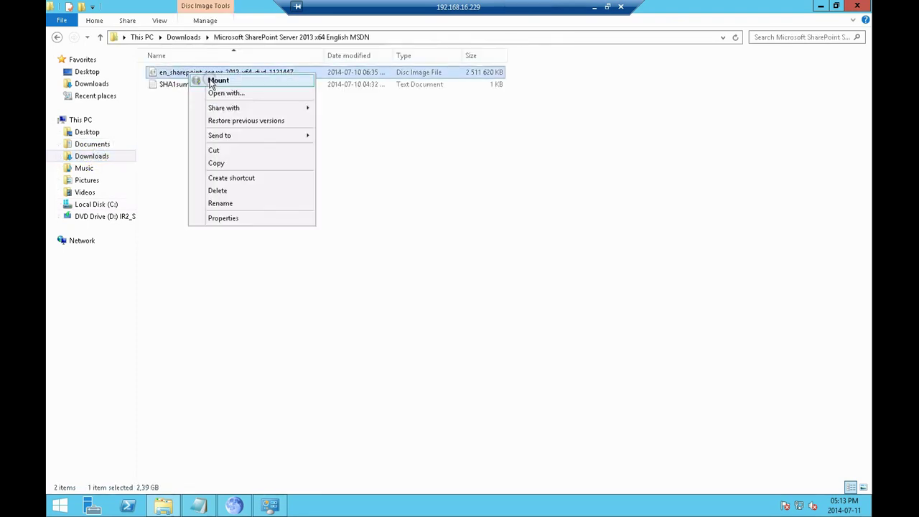
click(206, 79)
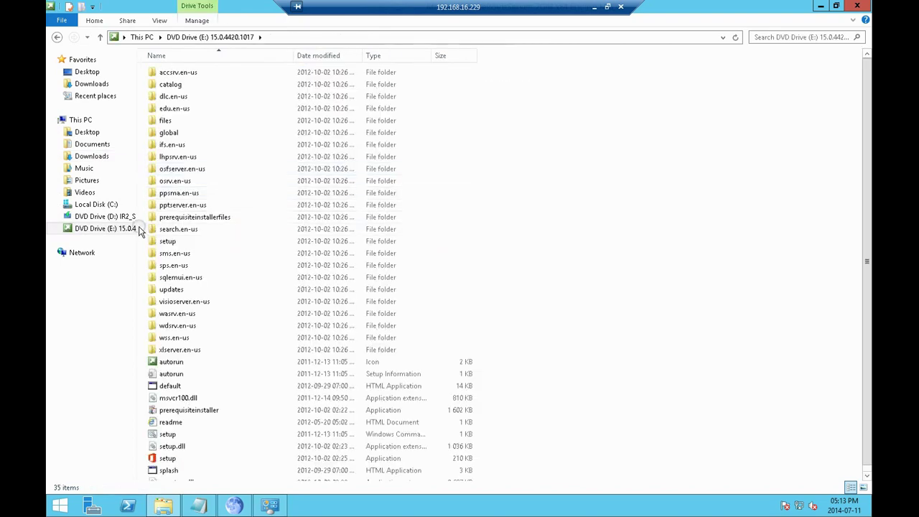
click(167, 460)
double_click(166, 459)
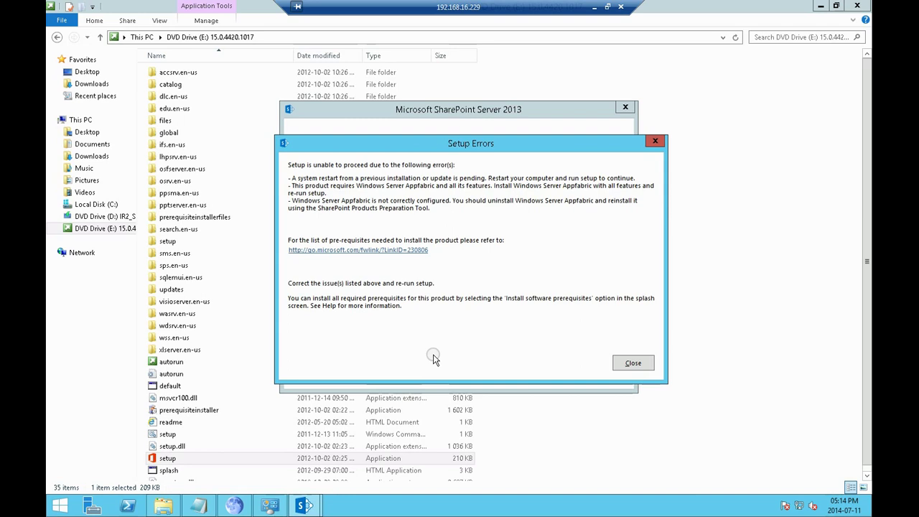
Close the setup errors and restart the server via Settings > Power > Restart, confirming Continue
click(626, 365)
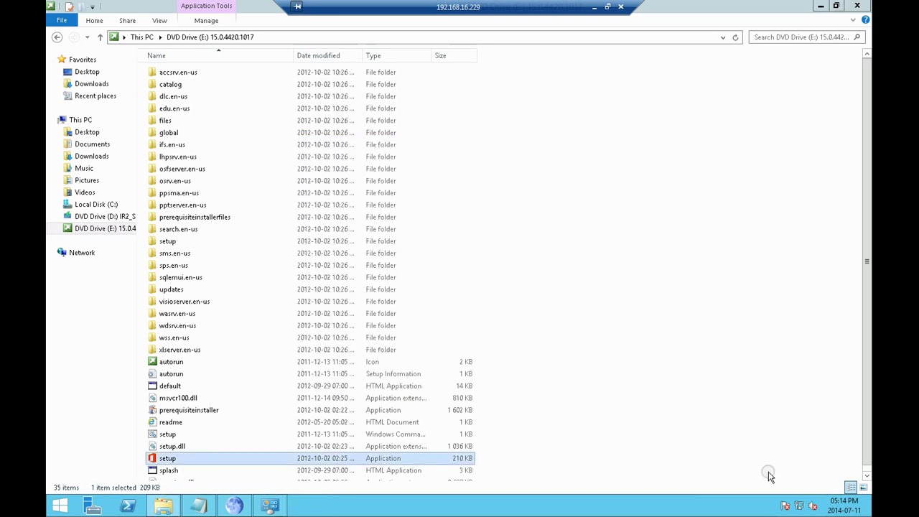
mouse_move(862, 514)
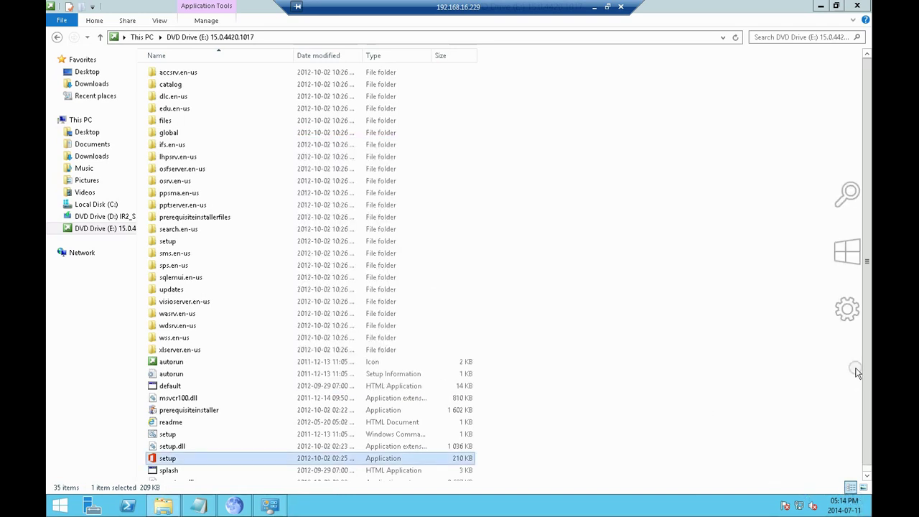
click(850, 313)
click(772, 435)
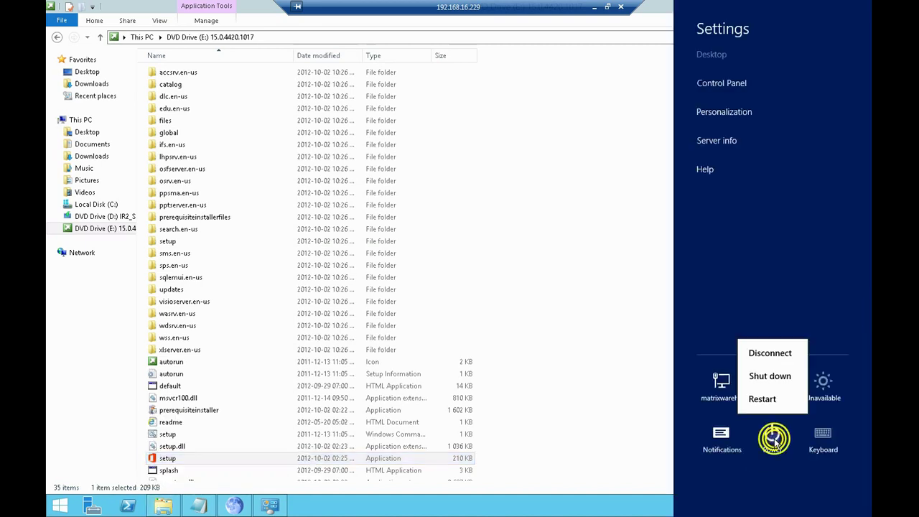
click(774, 398)
click(828, 392)
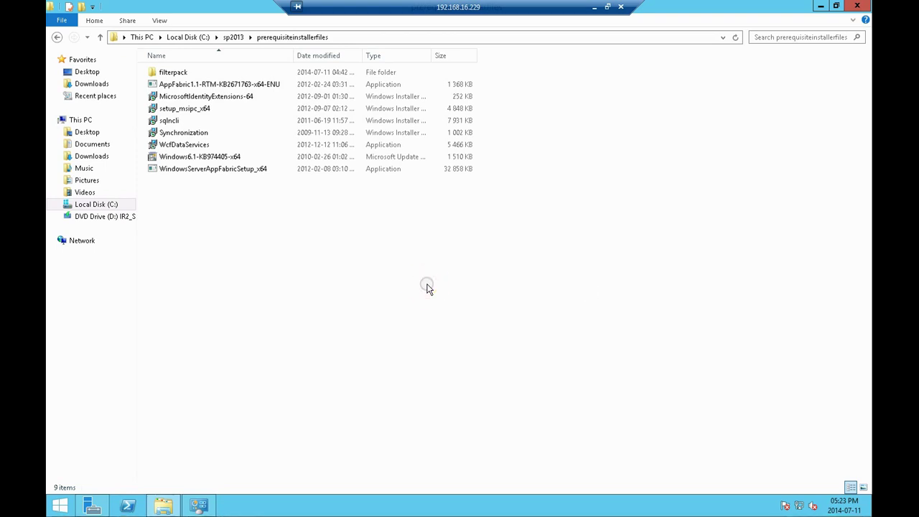
Open a Command Prompt with cmd and change into C:\sp2013
key(super+r)
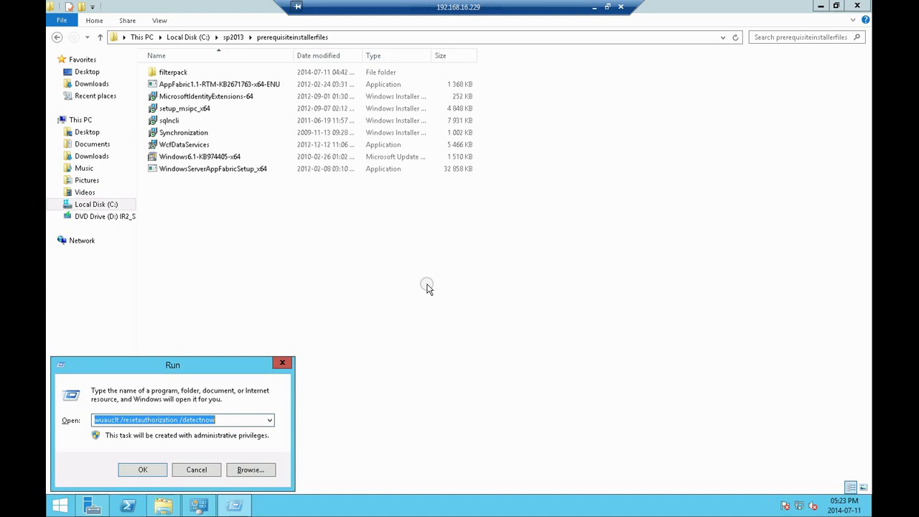
text(cmd)
key(Return)
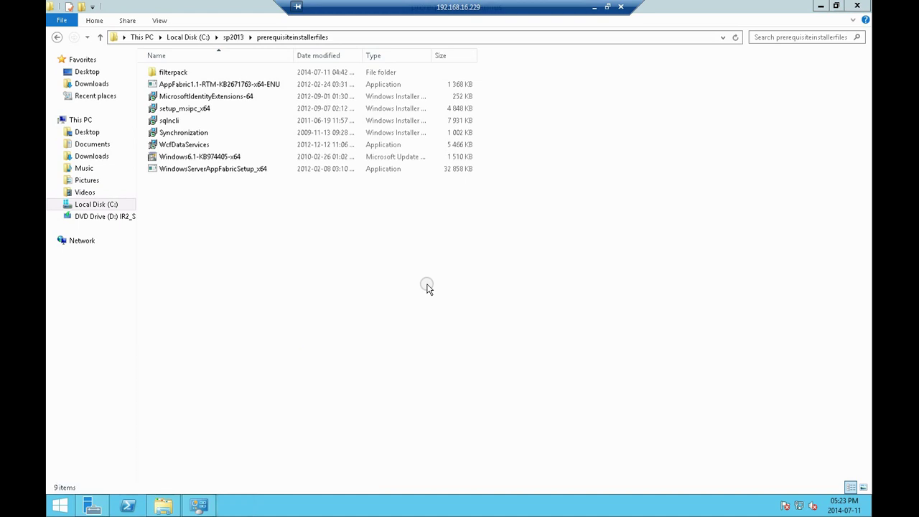
drag(378, 61, 507, 218)
text(cd \)
key(Return)
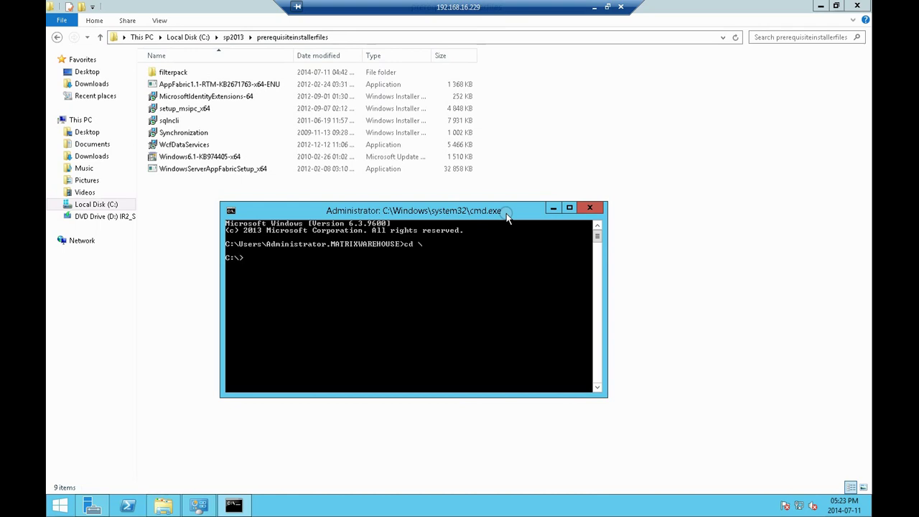
text(cd sp2013)
key(Return)
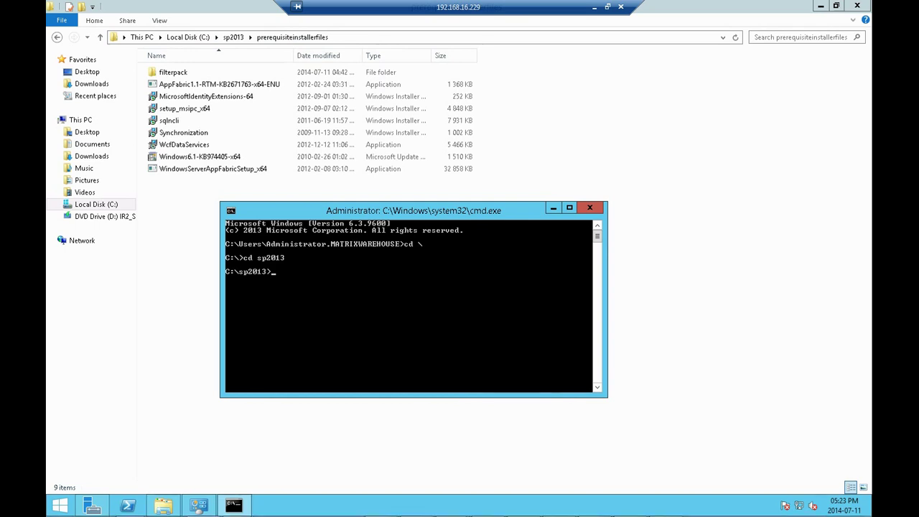
Paste and run prerequisiteinstaller.exe with the /AppFabric setup-file argument
right_click(421, 303)
click(451, 336)
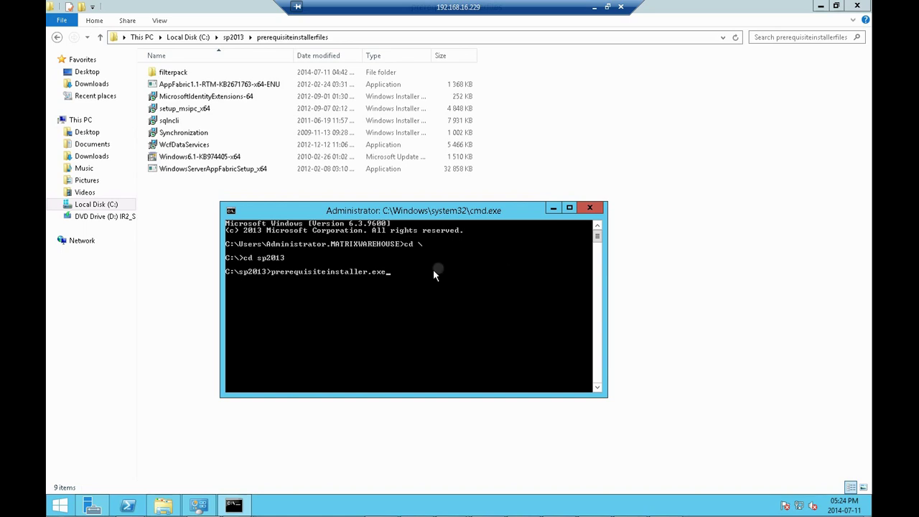
right_click(411, 292)
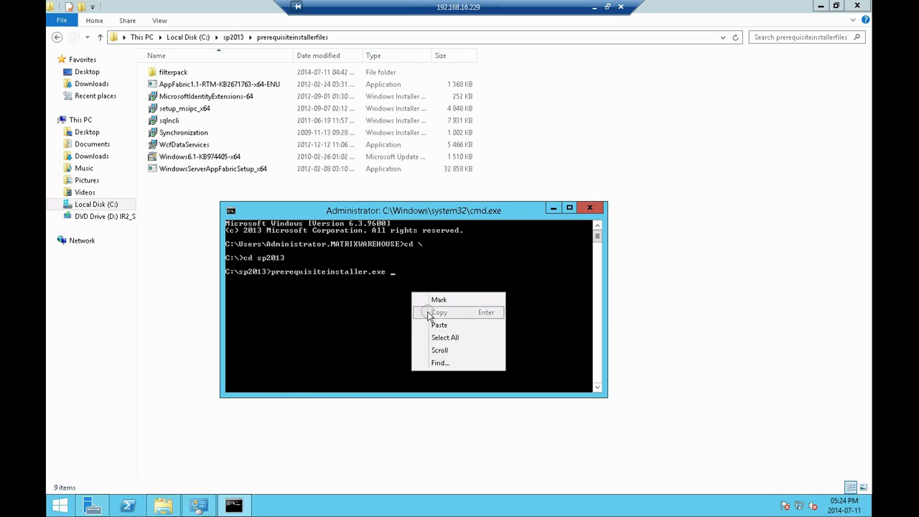
click(432, 321)
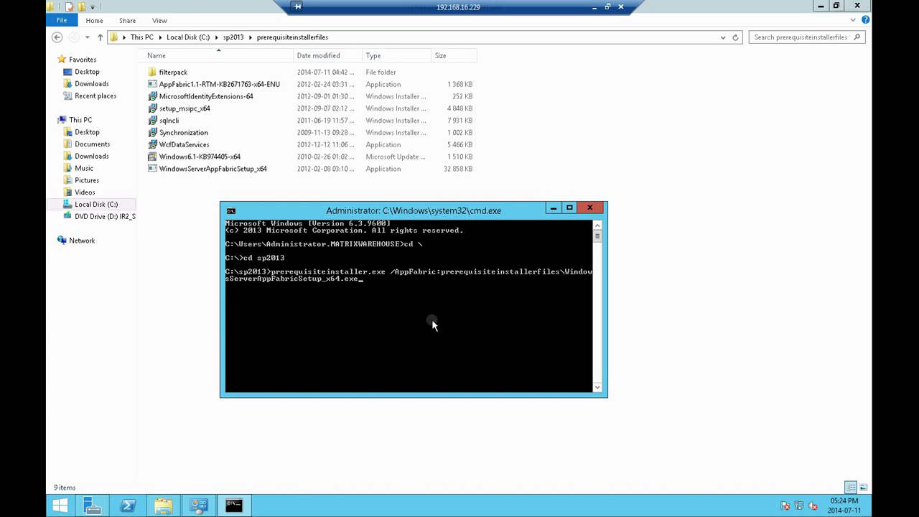
key(Return)
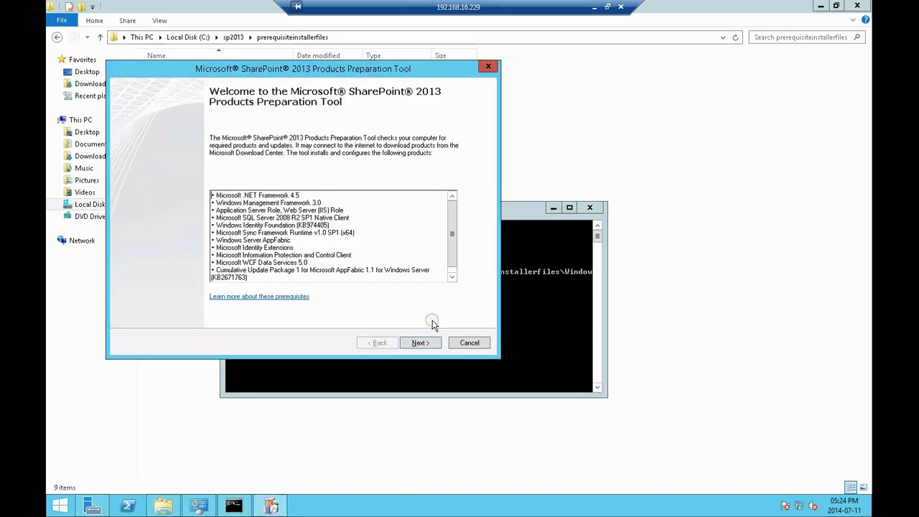
Accept the license terms, run the prerequisite install, and scroll through the failed role results
click(424, 345)
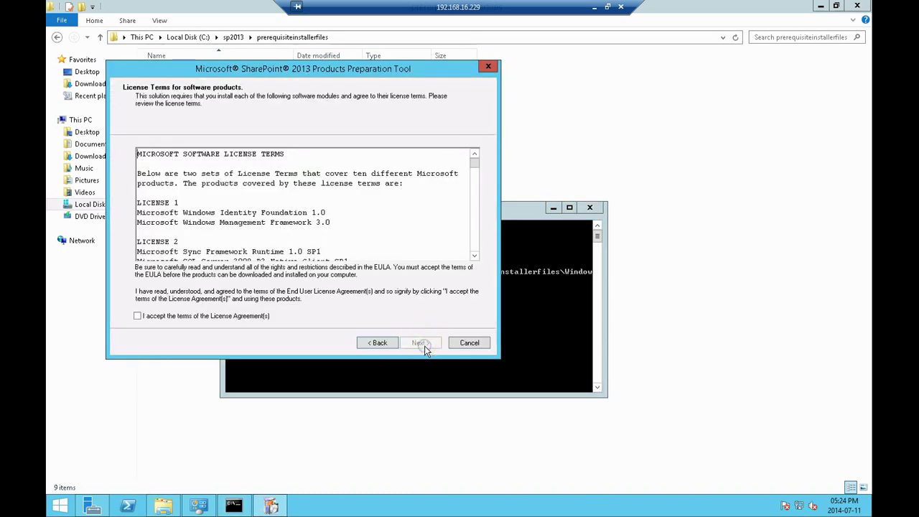
click(191, 320)
click(420, 343)
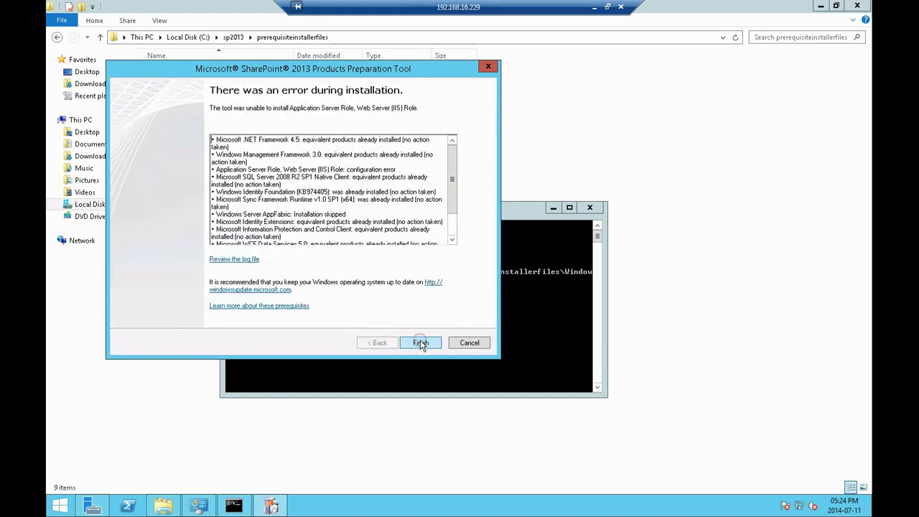
drag(454, 187, 454, 227)
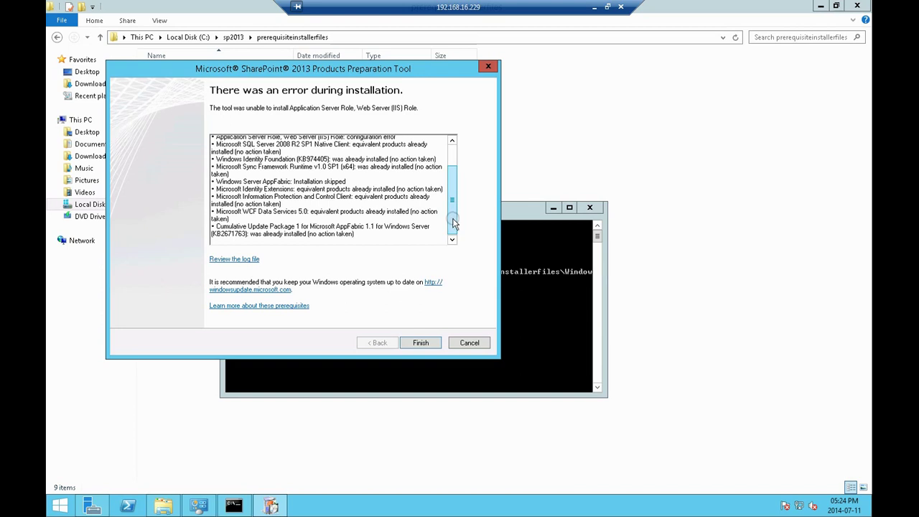
mouse_move(453, 224)
mouse_down()
mouse_move(451, 213)
mouse_move(449, 227)
mouse_up()
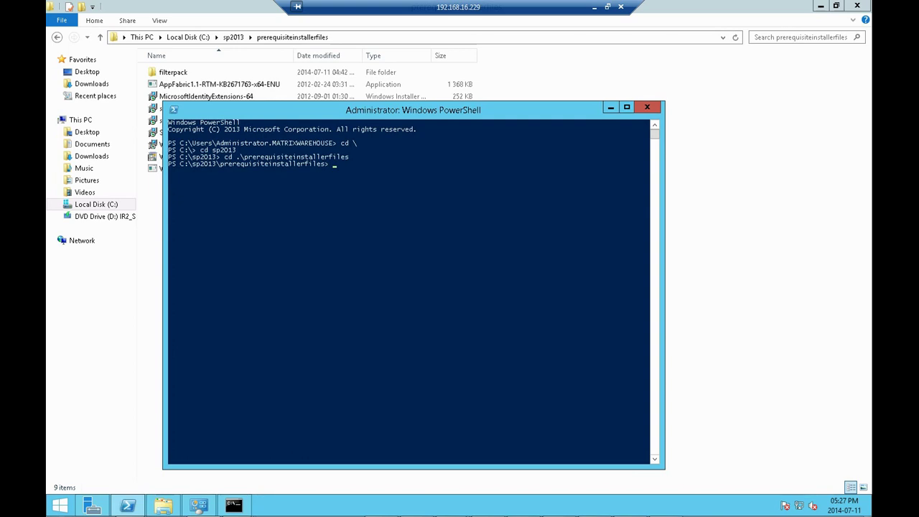
Run .\WindowsServerAppFabricSetup_x64.exe /i CacheClient,CachingService,CacheAdmin /gac in PowerShell
click(312, 212)
click(360, 220)
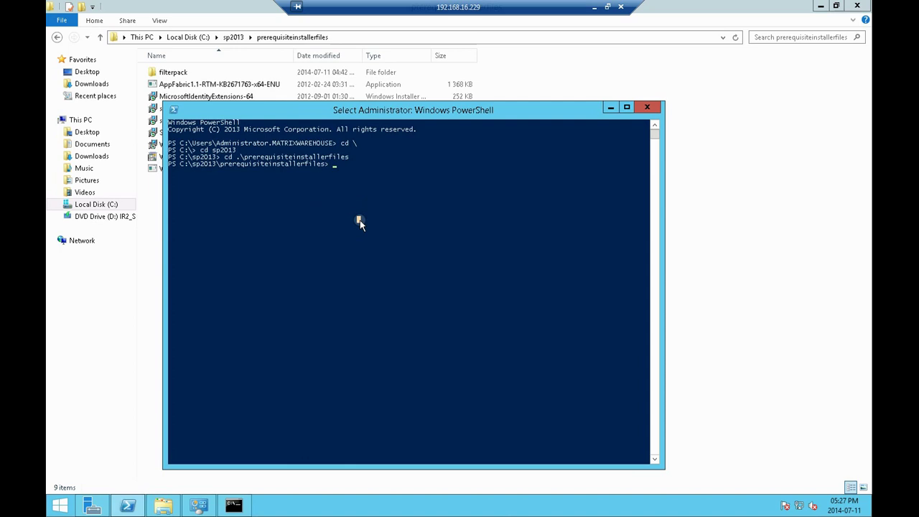
right_click(360, 220)
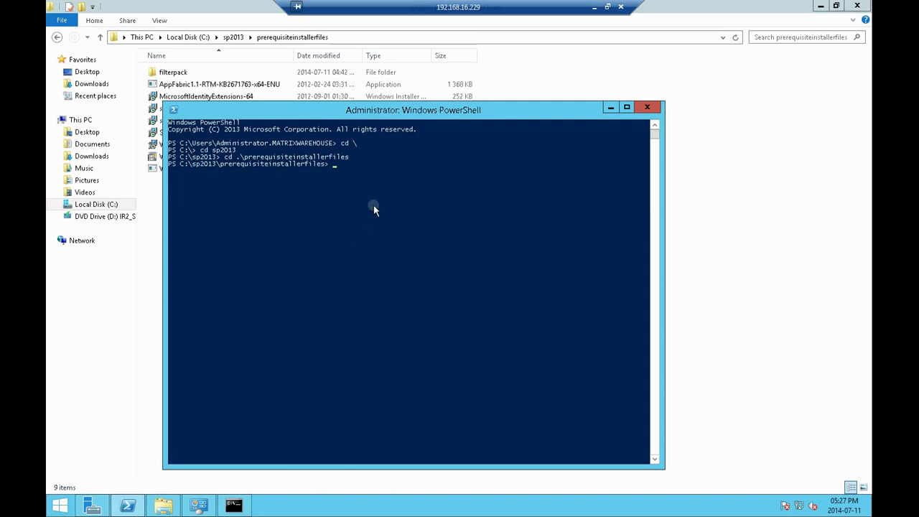
click(363, 193)
click(365, 170)
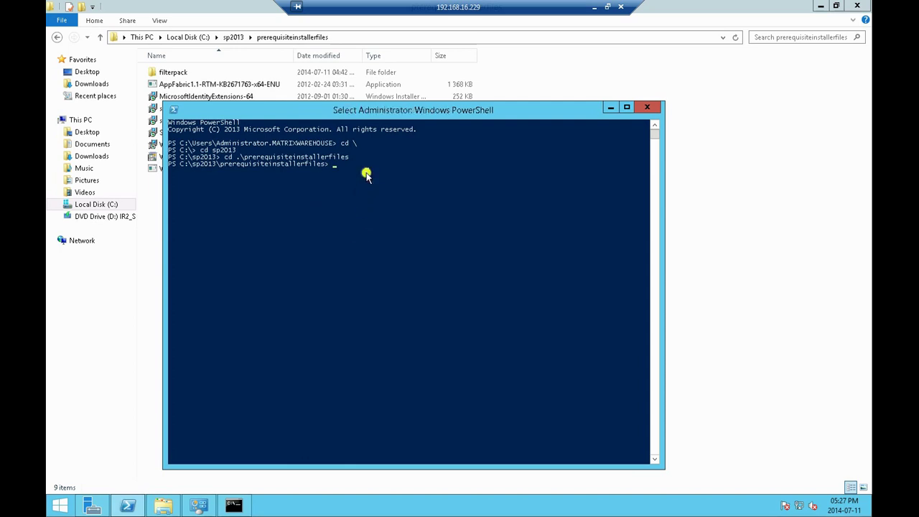
click(335, 165)
right_click(334, 164)
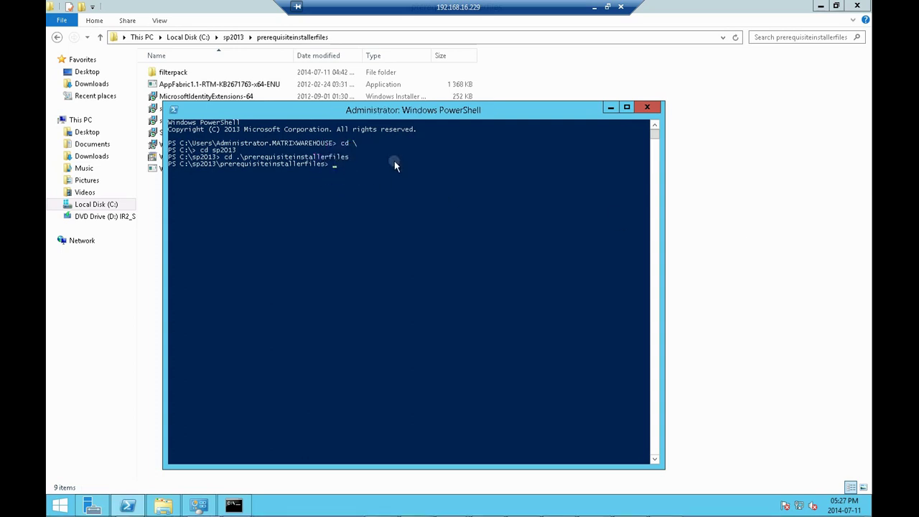
click(64, 508)
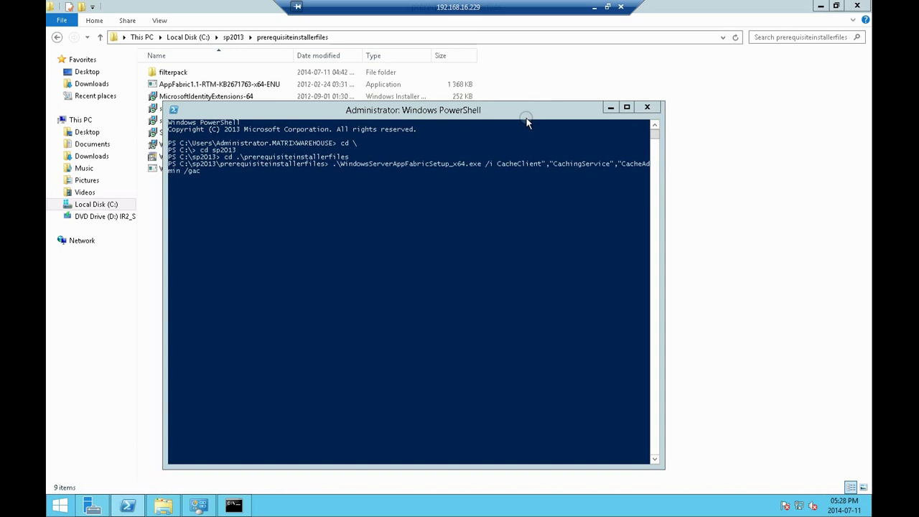
click(496, 209)
key(Return)
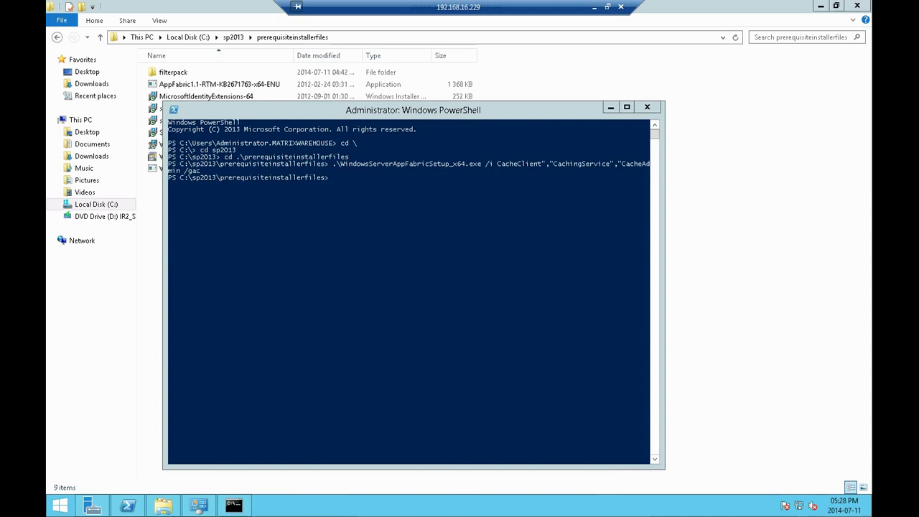
Launch the AppFabric 1.1 CU1 update installer from the file listing
click(426, 349)
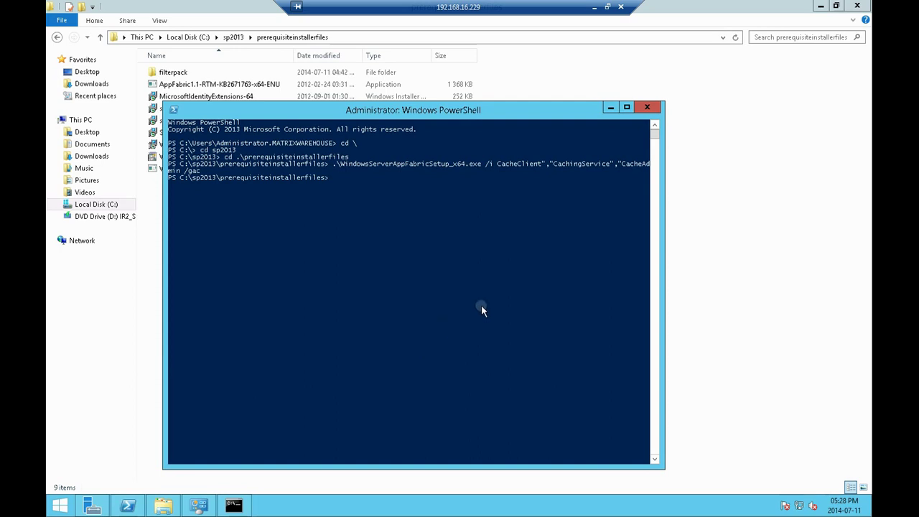
click(740, 268)
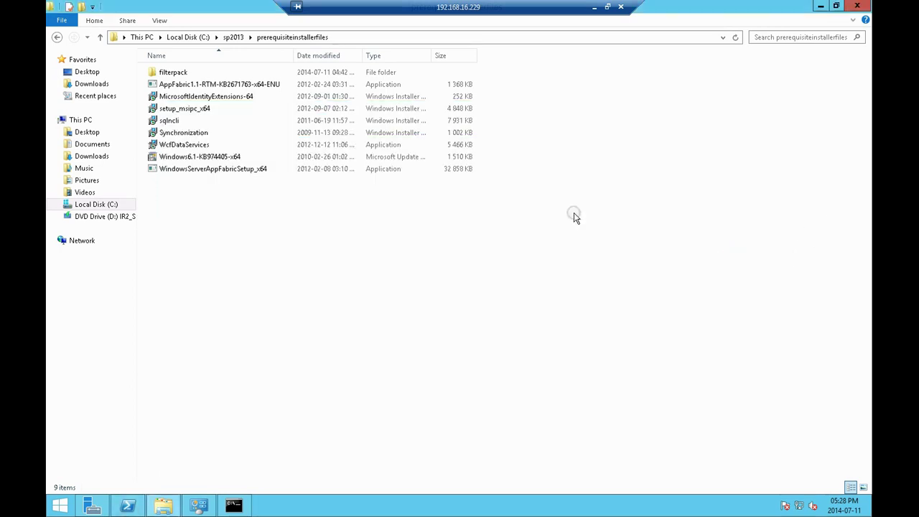
double_click(215, 86)
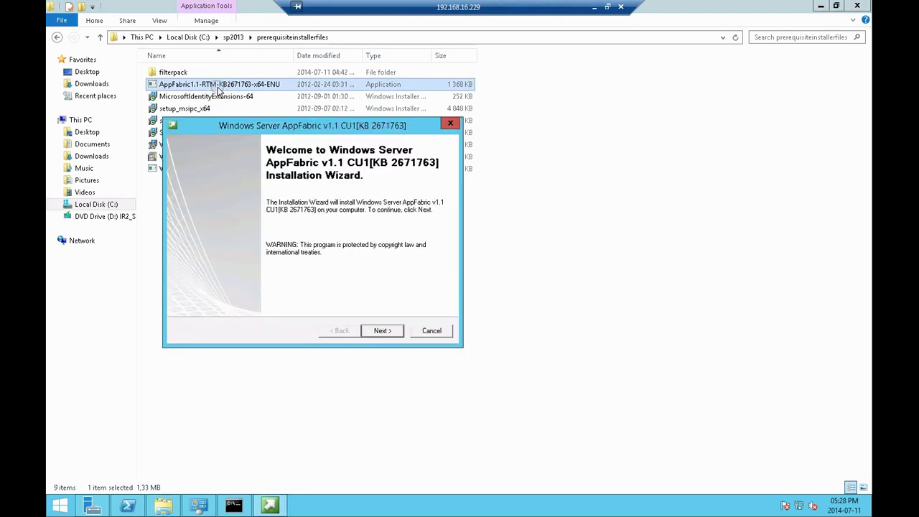
Accept the licence and install Cumulative Update 1 for AppFabric 1.1, then browse to Downloads
click(392, 334)
click(281, 286)
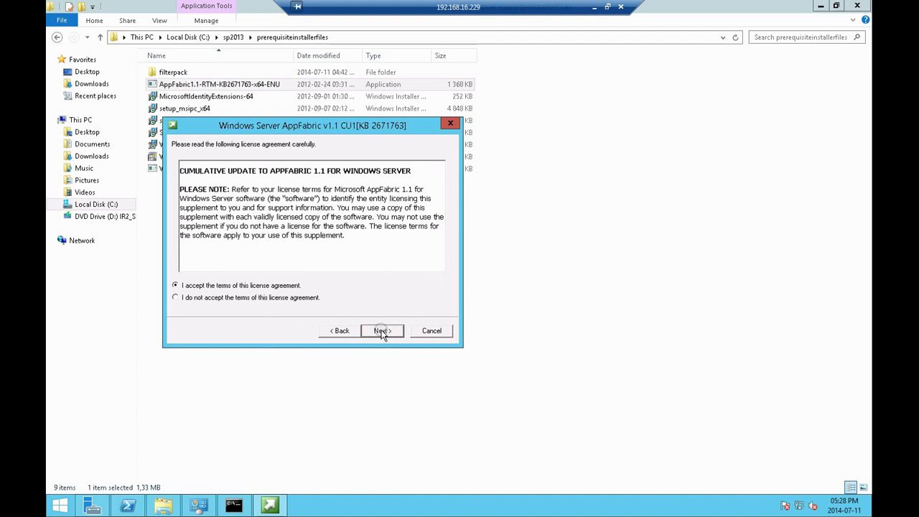
click(382, 331)
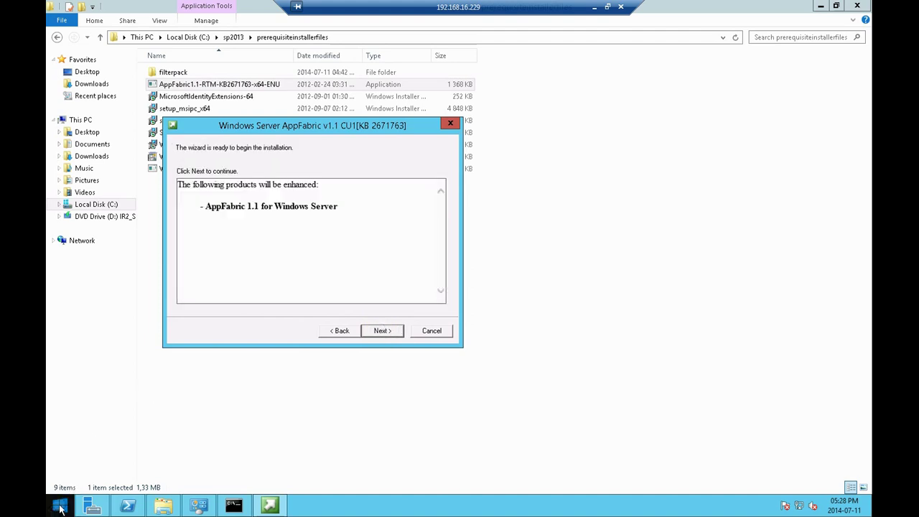
click(381, 331)
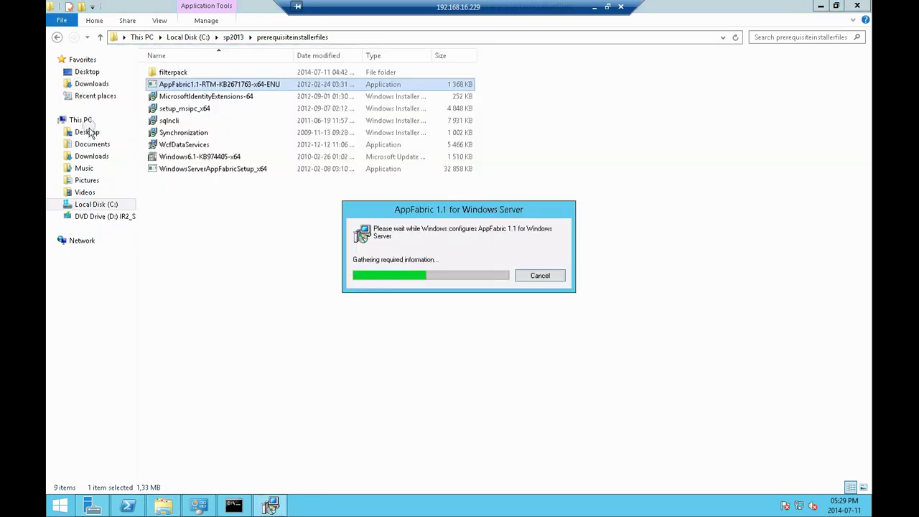
click(92, 144)
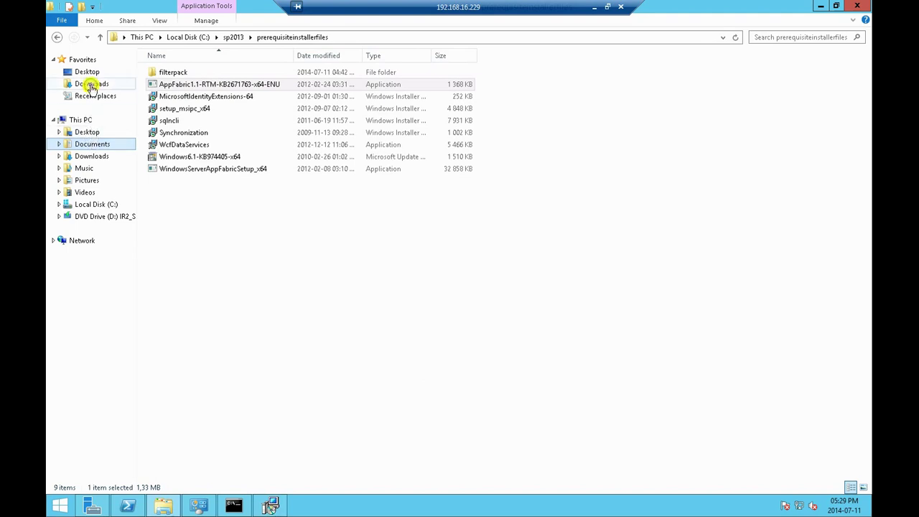
click(91, 83)
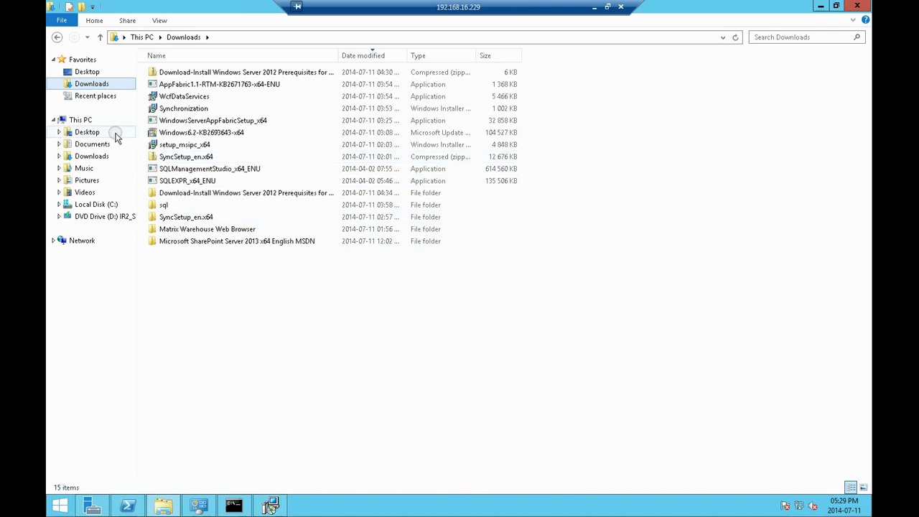
Paste the AppFabric setup command on a new line in Sharepoint.txt and save it
click(92, 144)
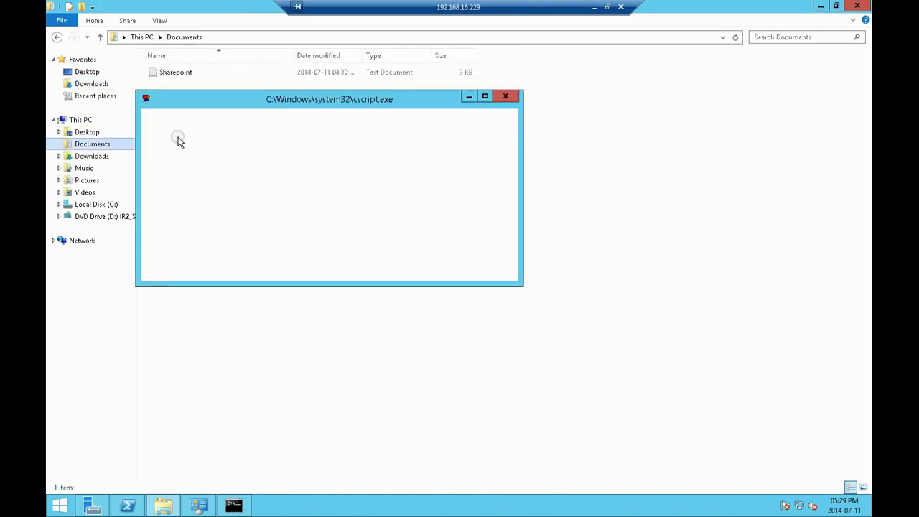
double_click(175, 72)
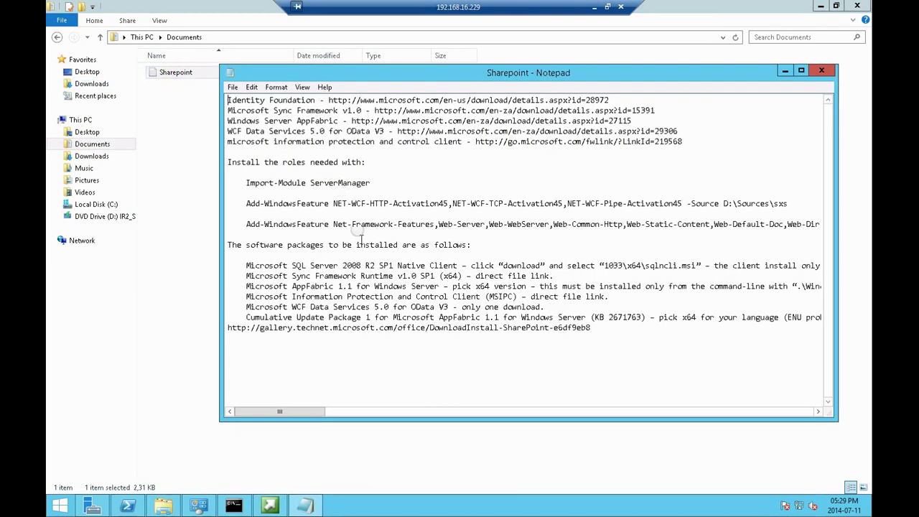
click(618, 337)
key(Return)
text(.\WindowsServerAppFabricSetup_x64.exe /i CacheClient","CachingService","CacheAdmin /gac)
click(233, 87)
click(248, 124)
Finish the completed AppFabric update wizard and return to the Downloads folder
click(785, 71)
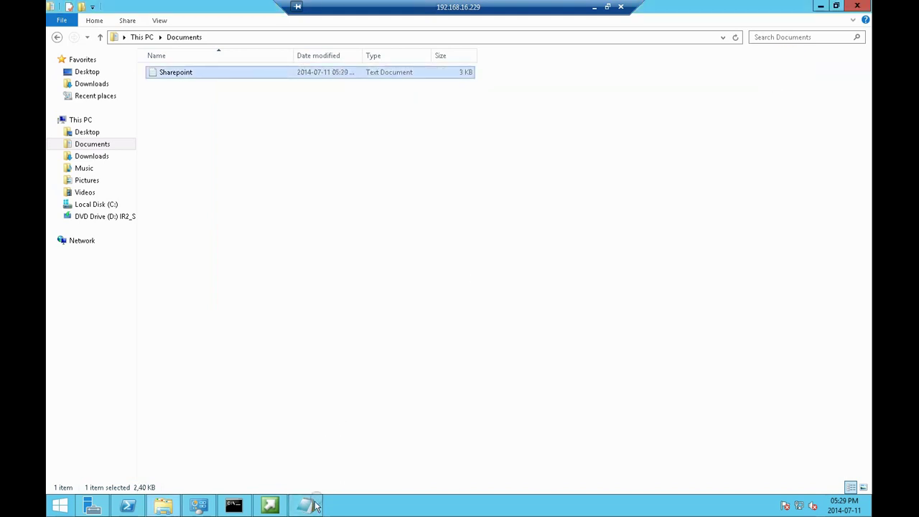
click(267, 508)
click(380, 333)
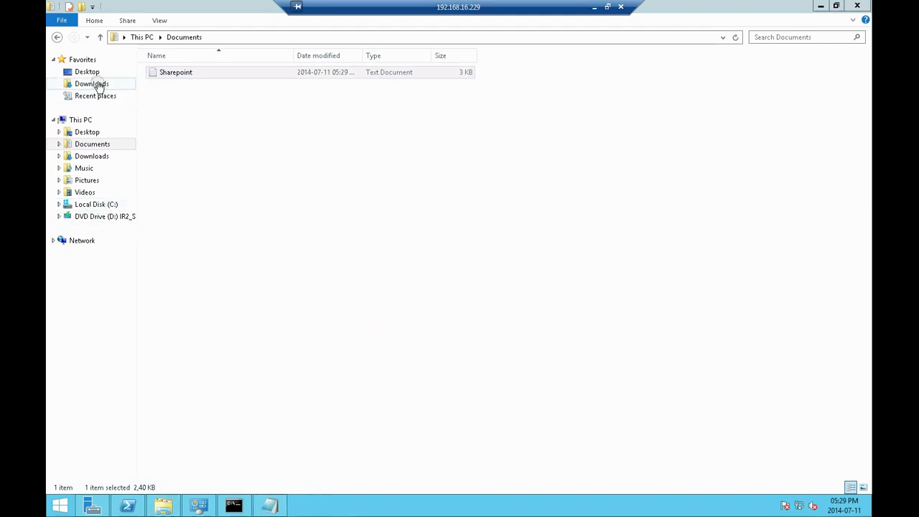
click(92, 83)
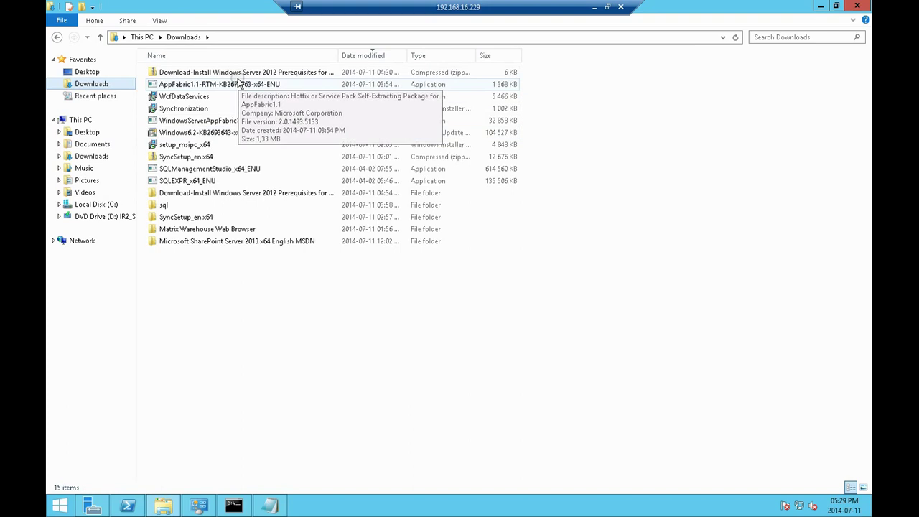
Mount the SharePoint Server 2013 ISO, run its setup, and dismiss the pending-restart error
double_click(194, 241)
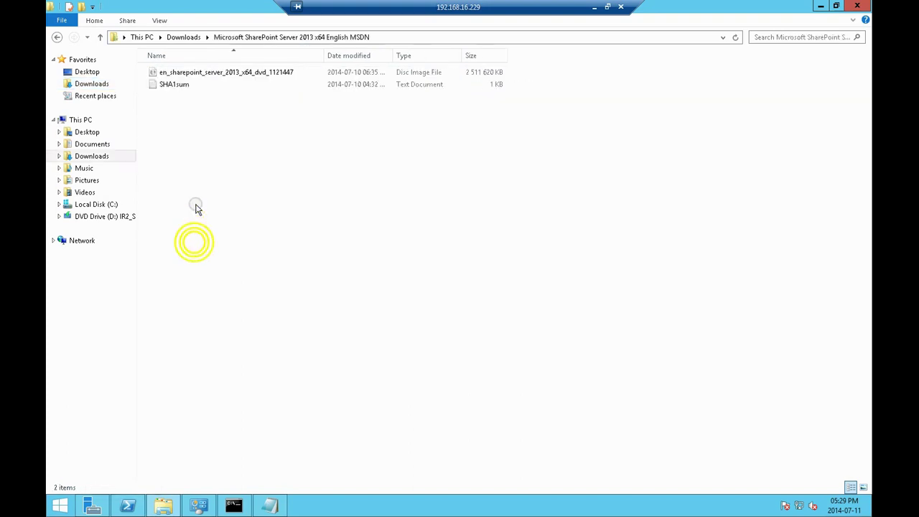
right_click(188, 73)
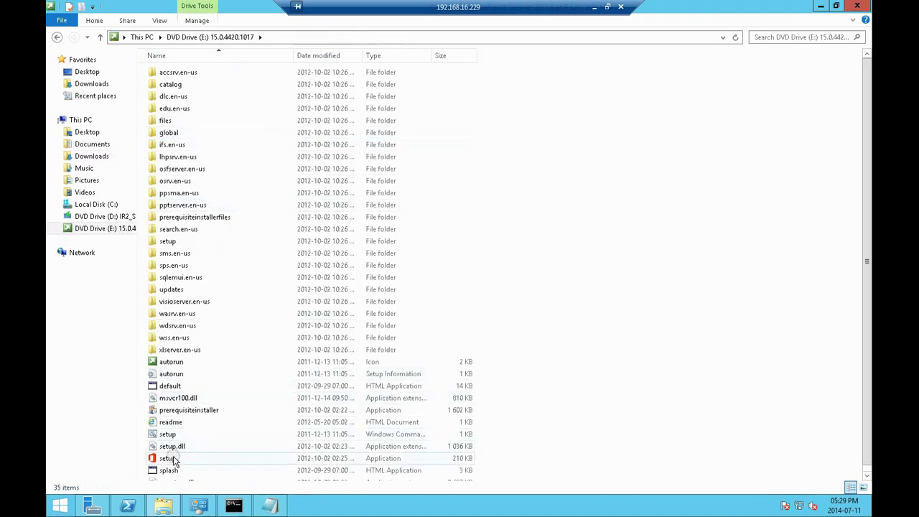
double_click(171, 459)
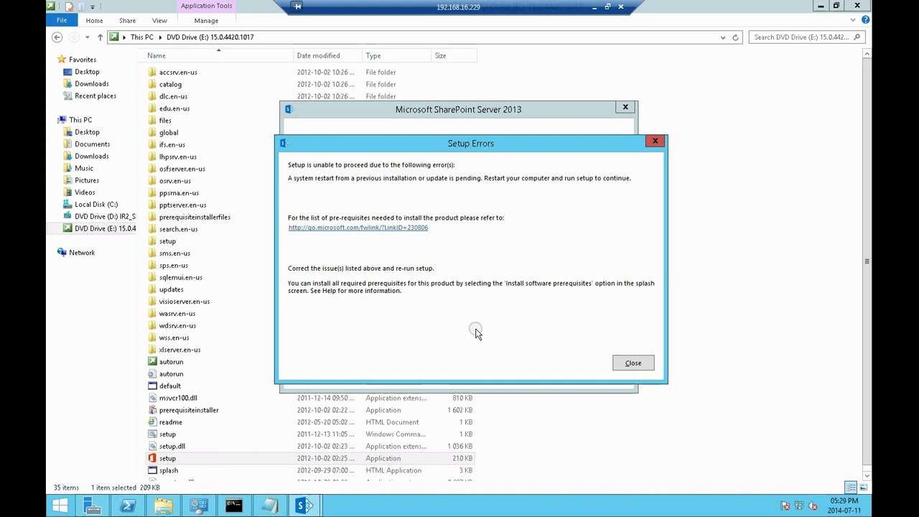
click(633, 362)
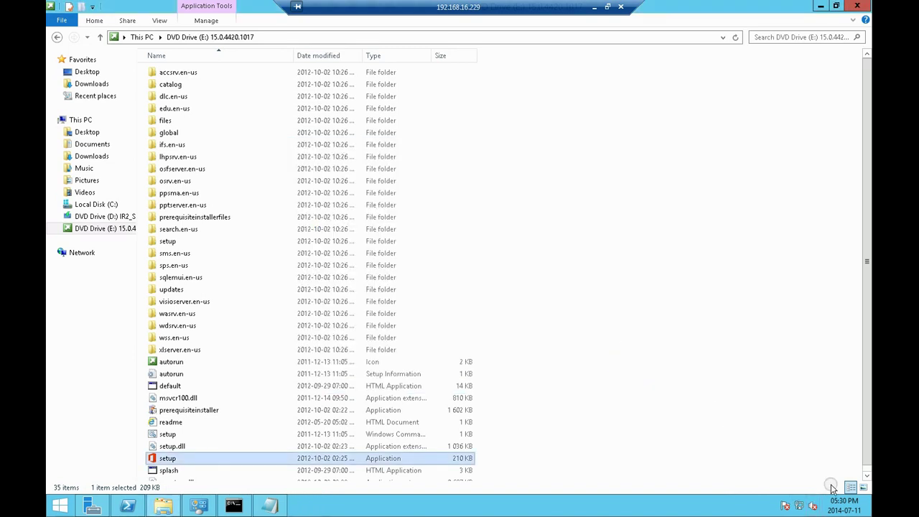
Restart the server with the reason Hardware: Installation (Planned)
mouse_move(871, 513)
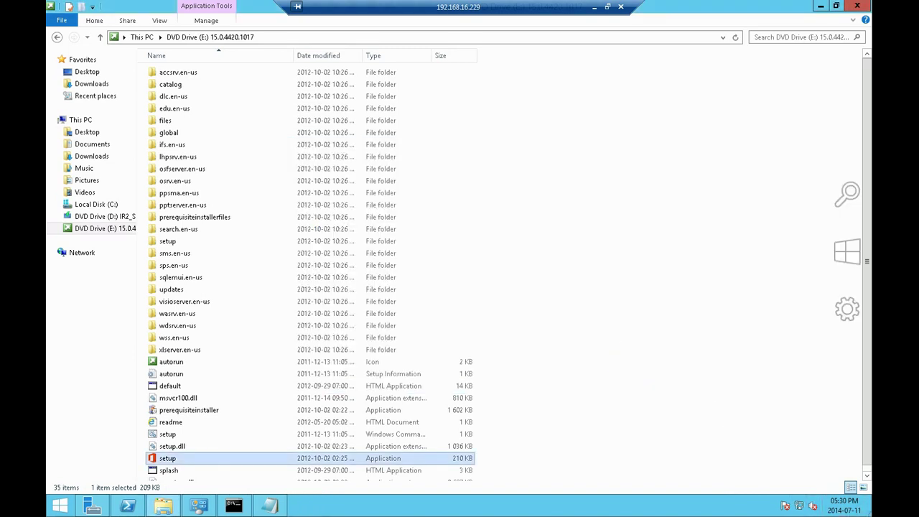
click(848, 318)
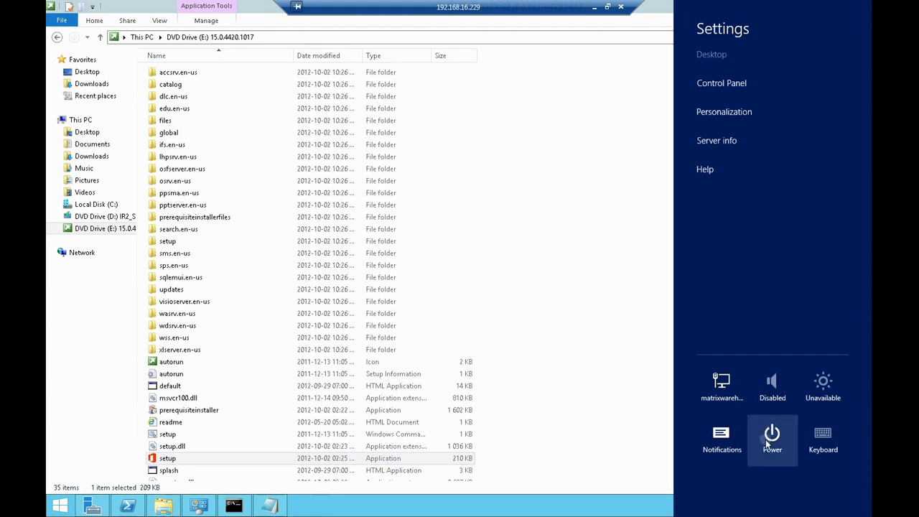
click(772, 434)
click(761, 401)
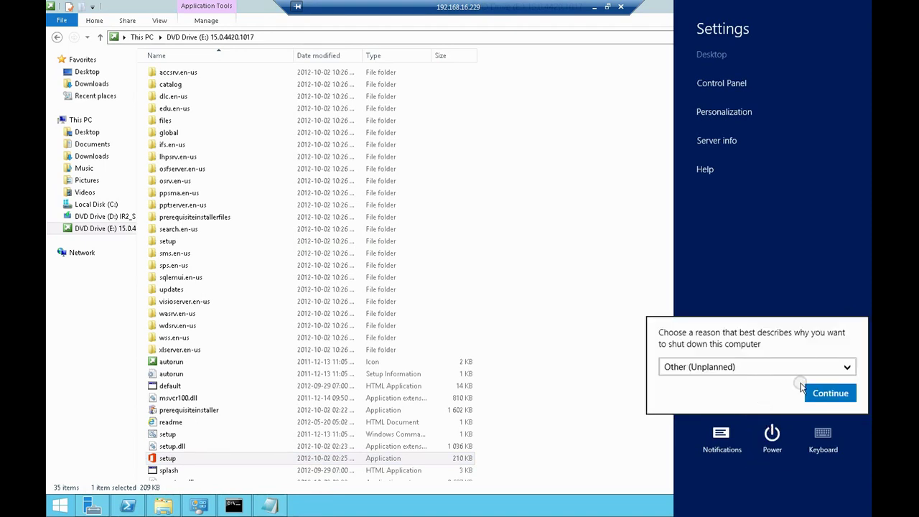
click(780, 369)
click(763, 436)
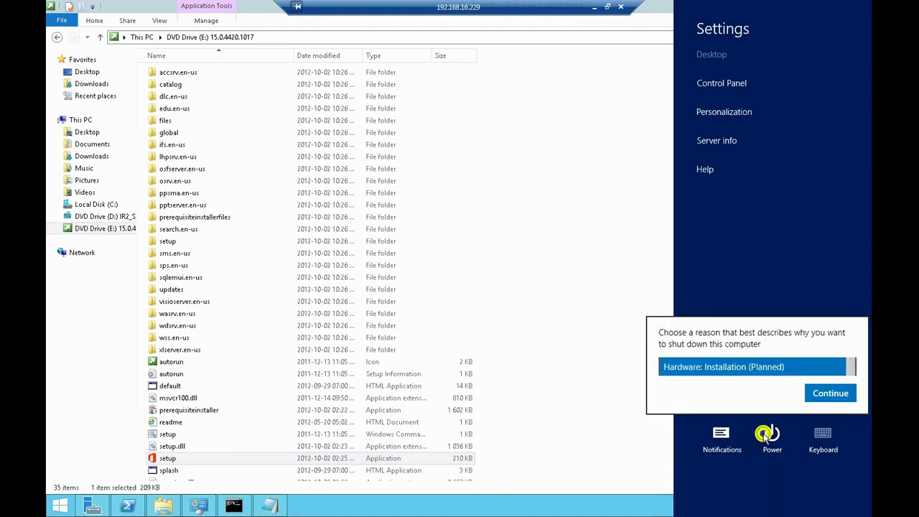
click(819, 396)
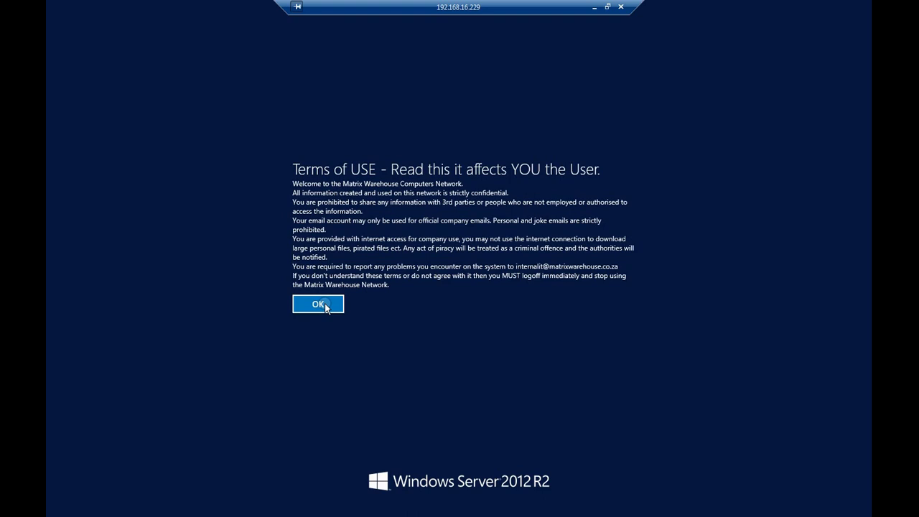
Accept the Terms of Use notices and reconnect the remote session to the server
click(326, 306)
click(324, 305)
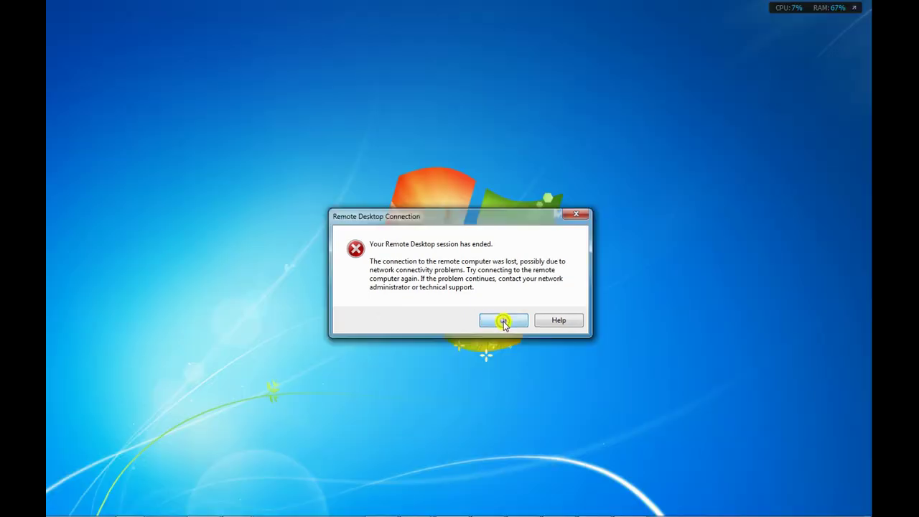
click(504, 321)
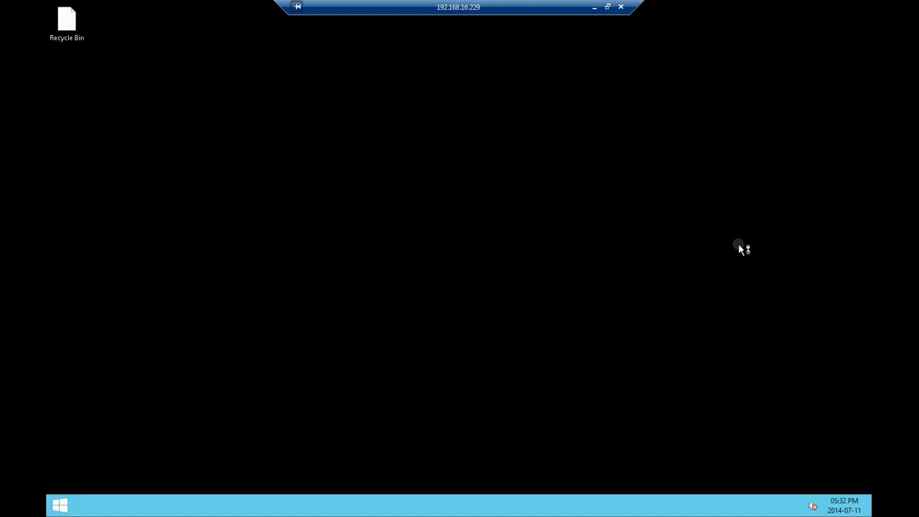
click(639, 184)
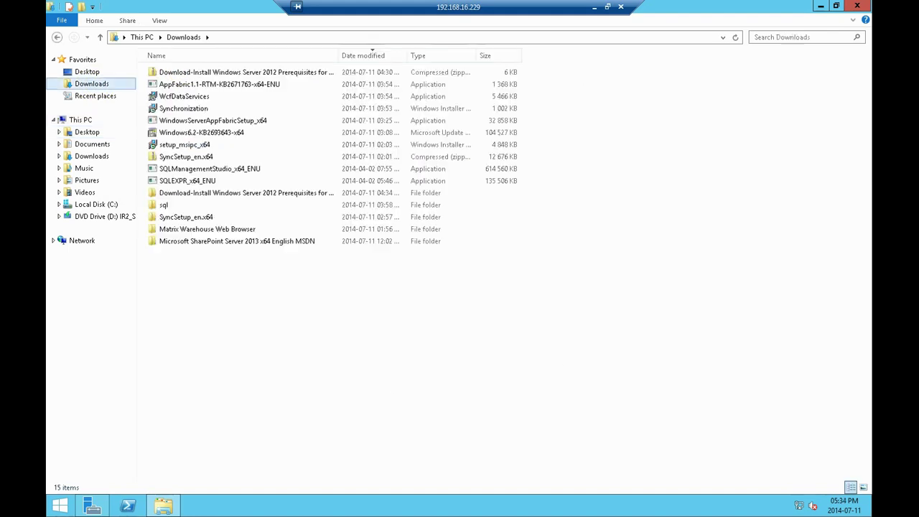
Run the SharePoint setup program from the C:\sp2013 folder
double_click(192, 242)
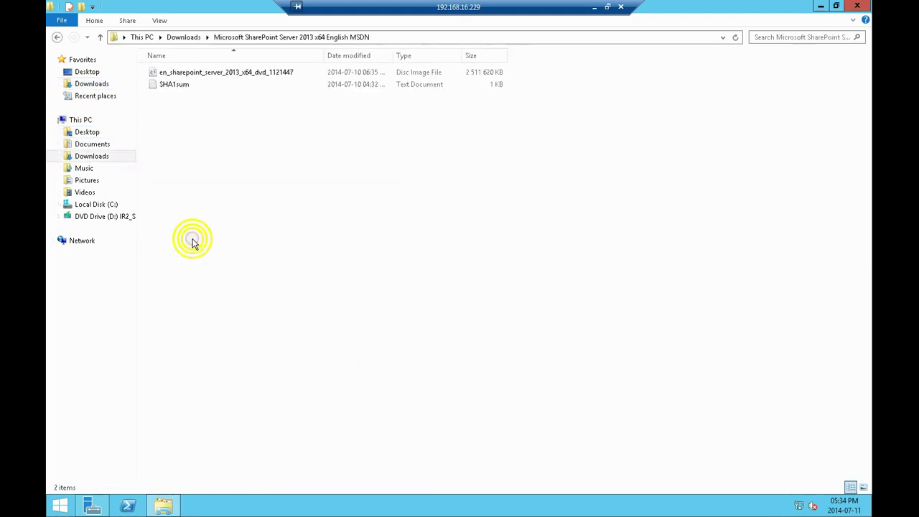
right_click(186, 75)
click(160, 158)
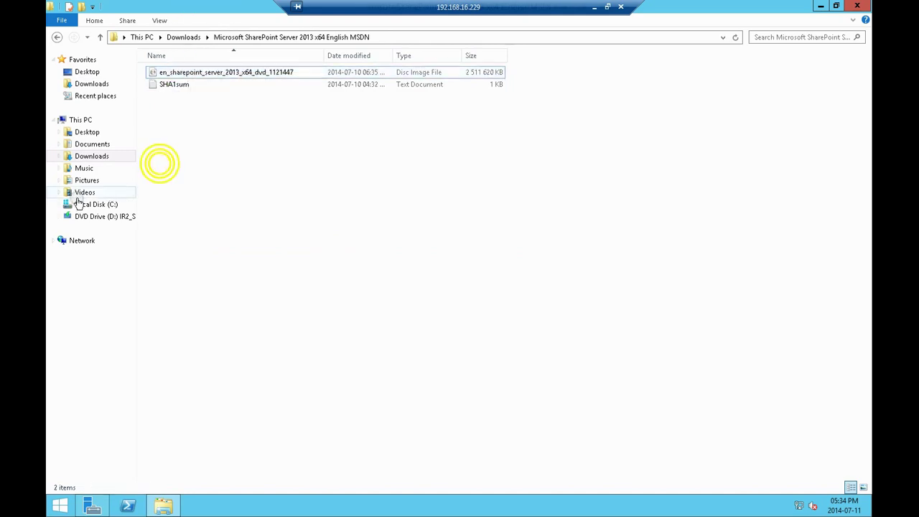
click(84, 205)
double_click(173, 133)
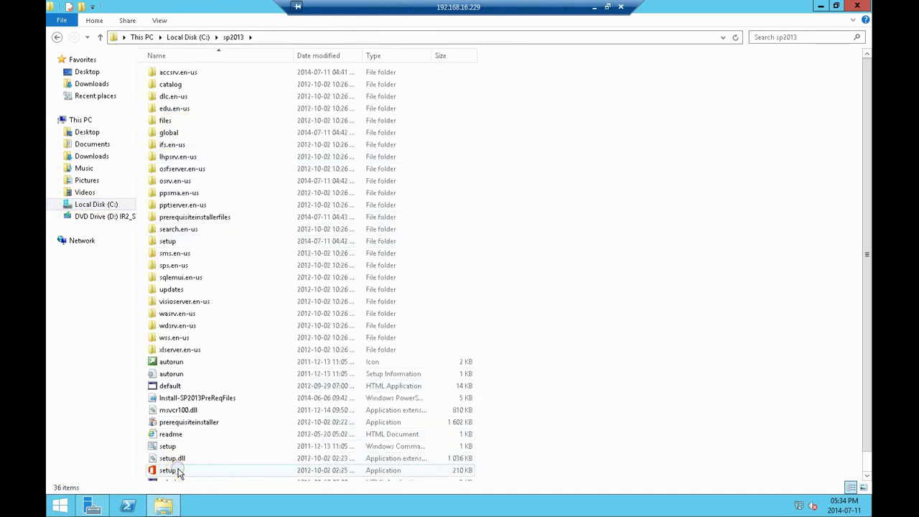
double_click(178, 472)
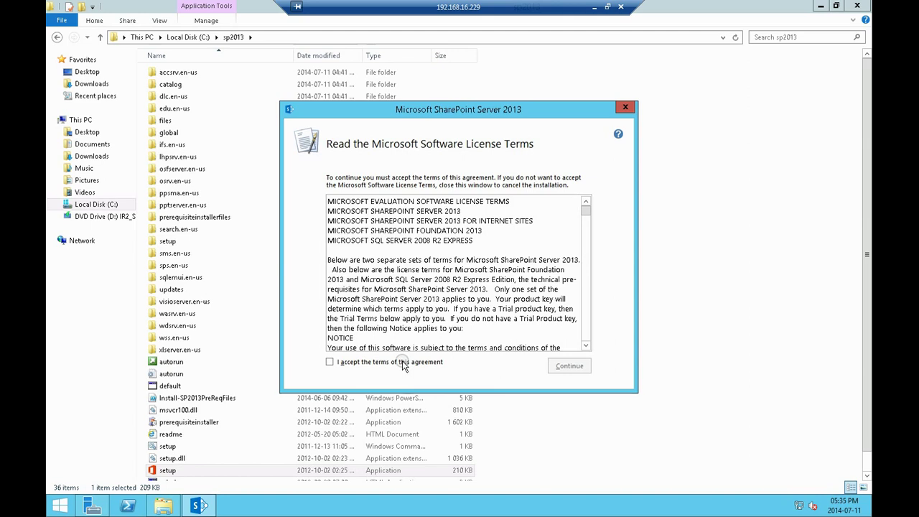
Accept the licence terms and start a Stand-alone server installation of SharePoint Server 2013
click(402, 363)
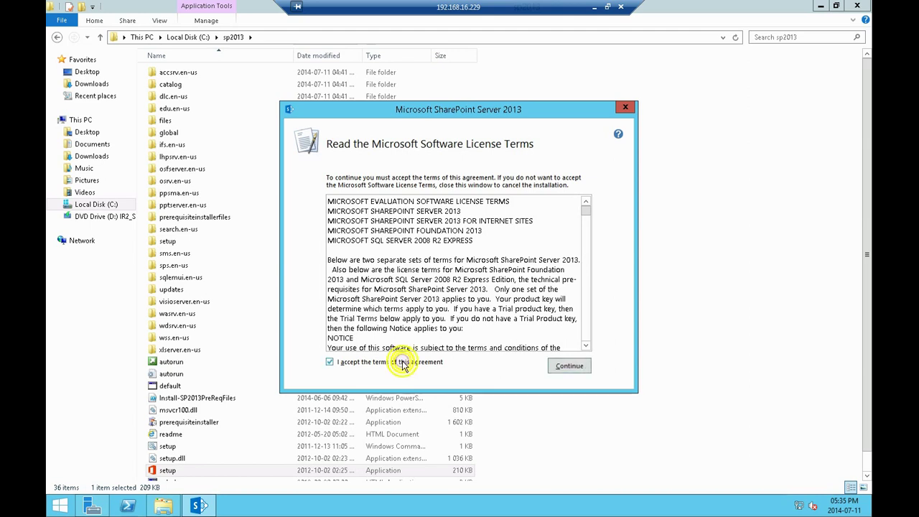
click(570, 366)
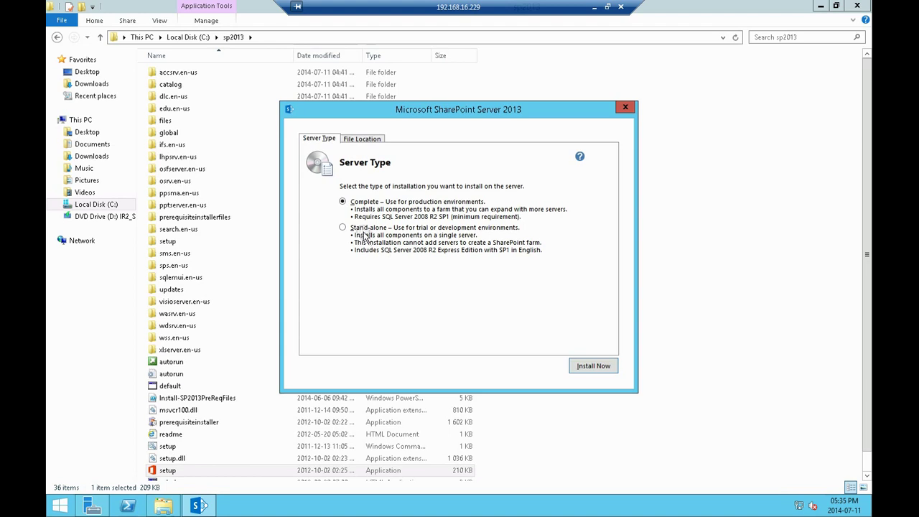
click(343, 229)
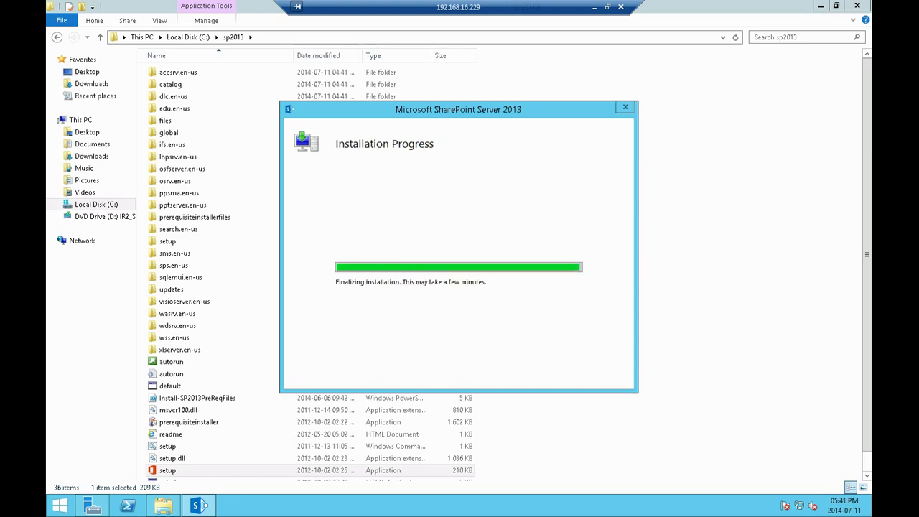
Close the failed Office components report and open the Matrix Warehouse Web Browser folder in Downloads
click(598, 355)
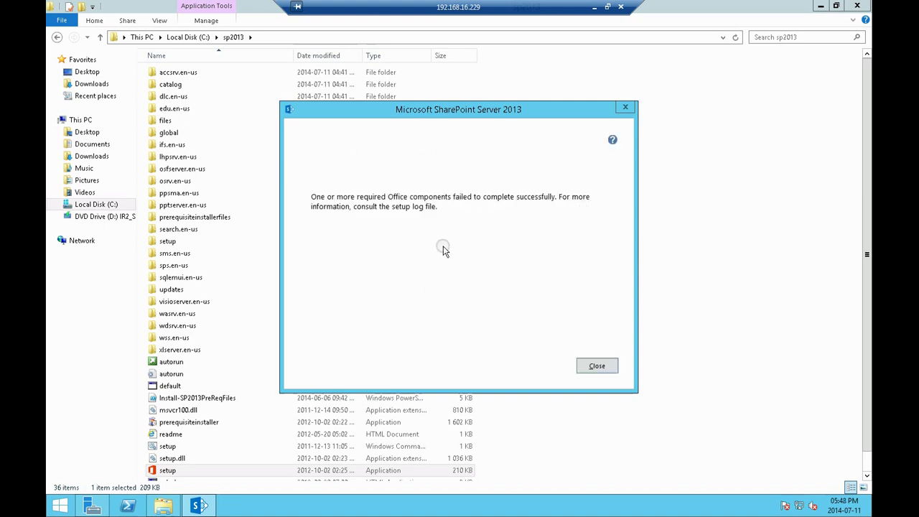
click(444, 252)
click(596, 366)
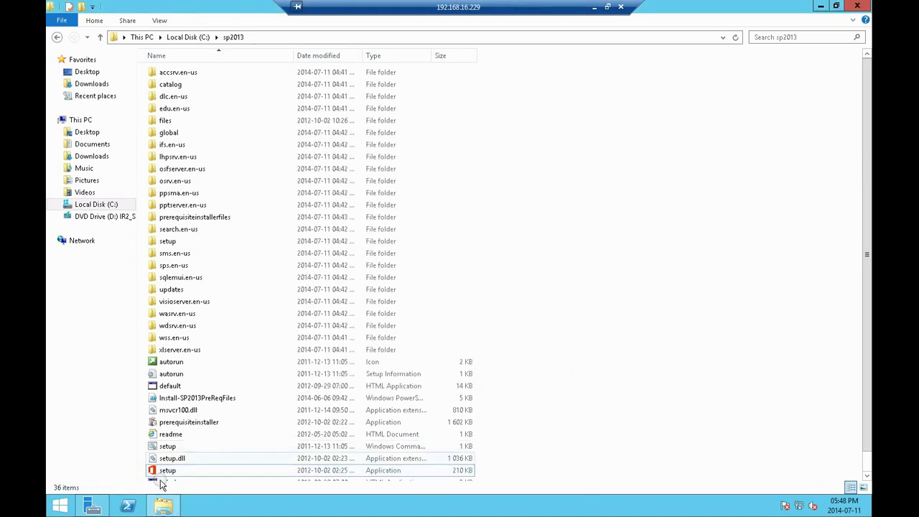
click(57, 507)
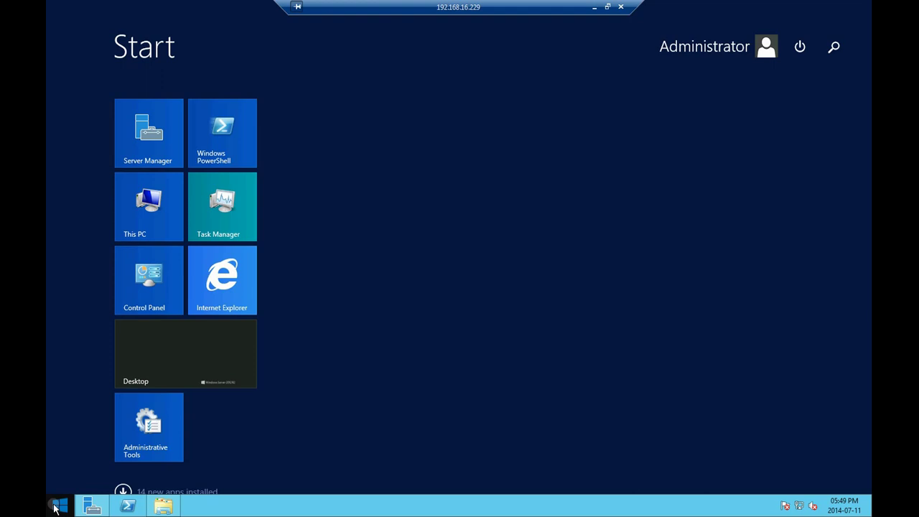
click(58, 507)
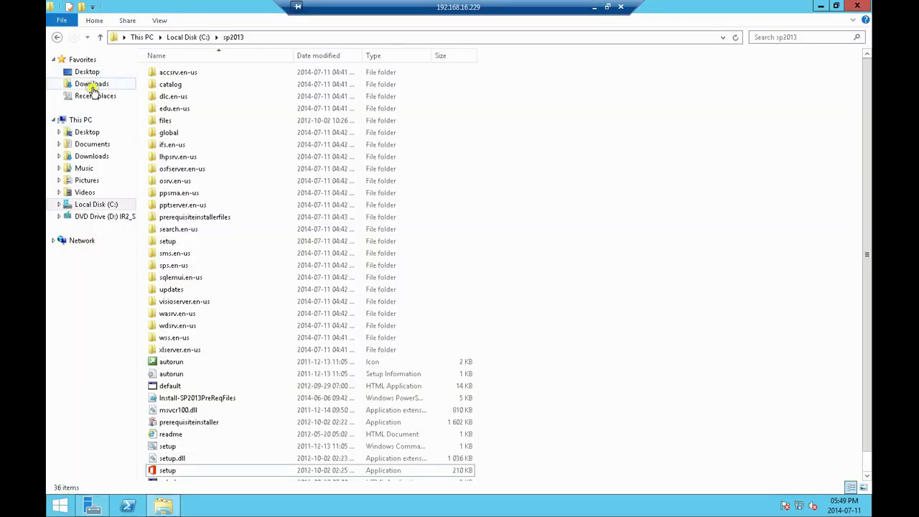
click(92, 87)
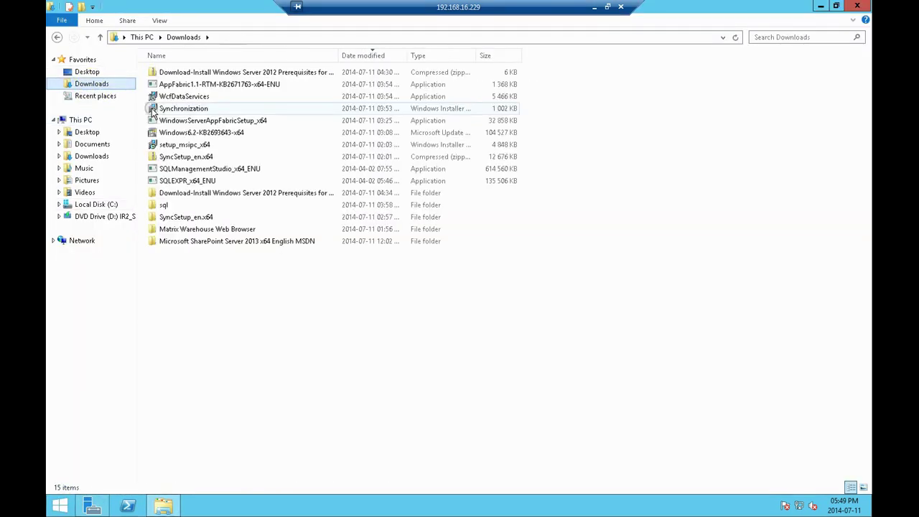
double_click(203, 229)
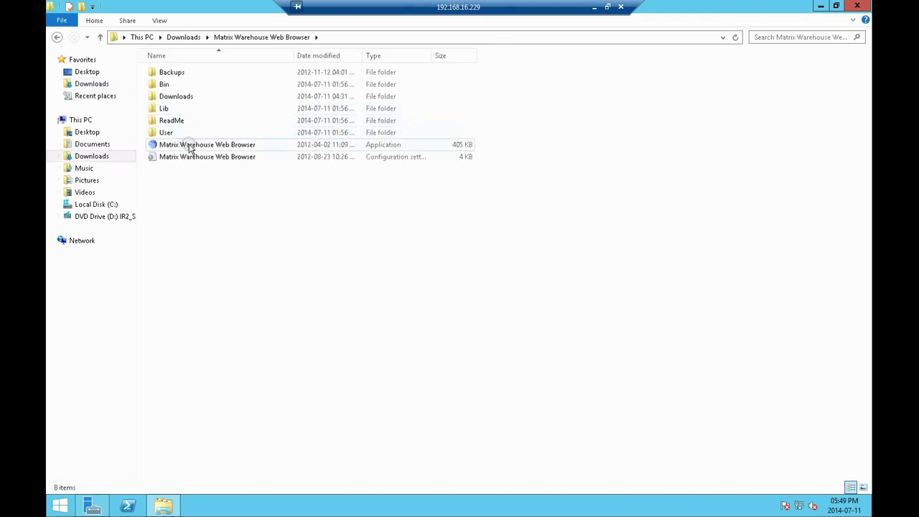
Load 127.0.0.1 in the Pale Moon browser to confirm the IIS welcome page appears
click(188, 145)
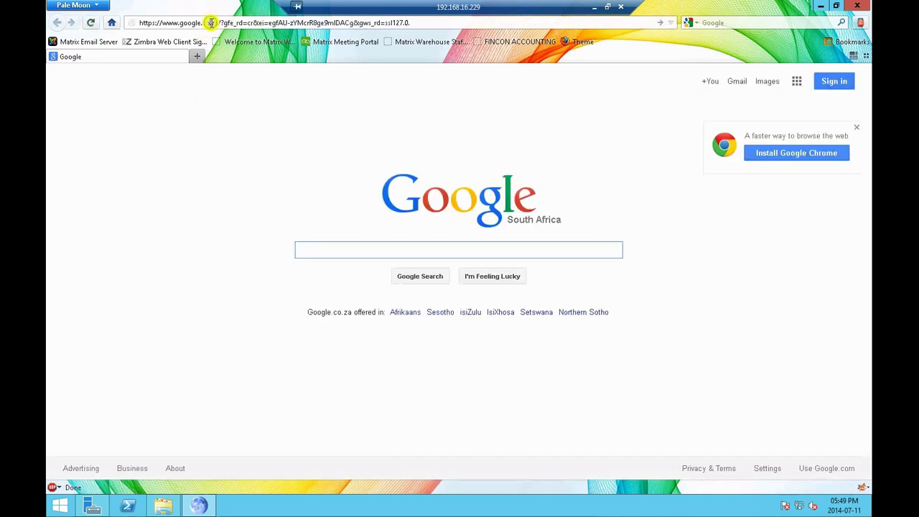
click(211, 23)
text(127.0.0.1)
key(Return)
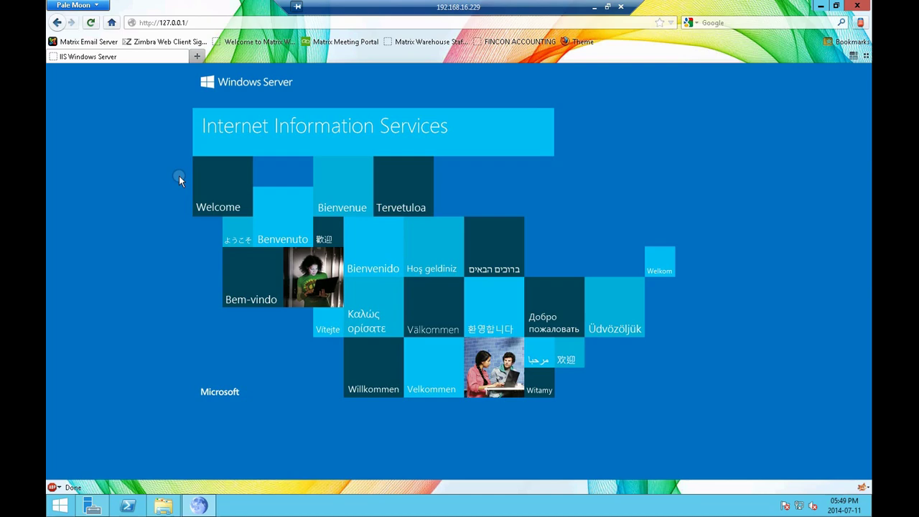
click(60, 506)
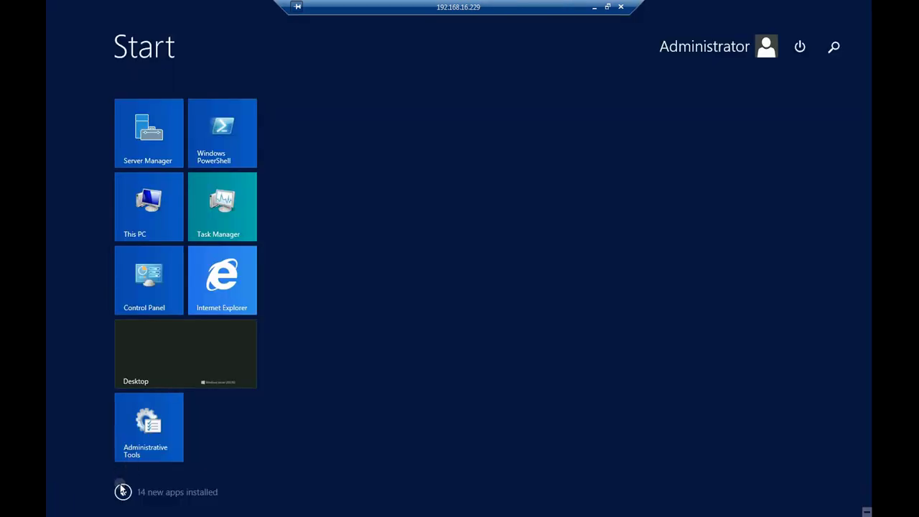
Open SharePoint 2013 Management Shell, see the farm is inaccessible, close it, and list all apps
click(122, 492)
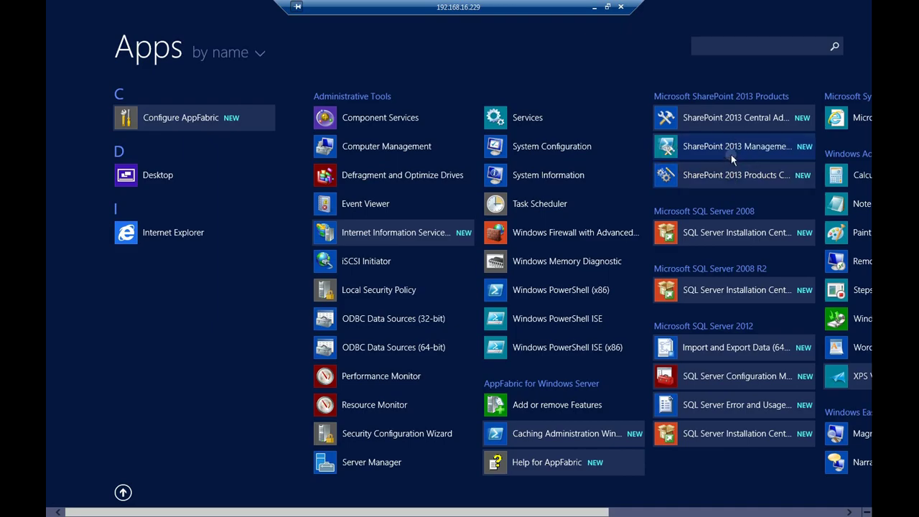
click(730, 147)
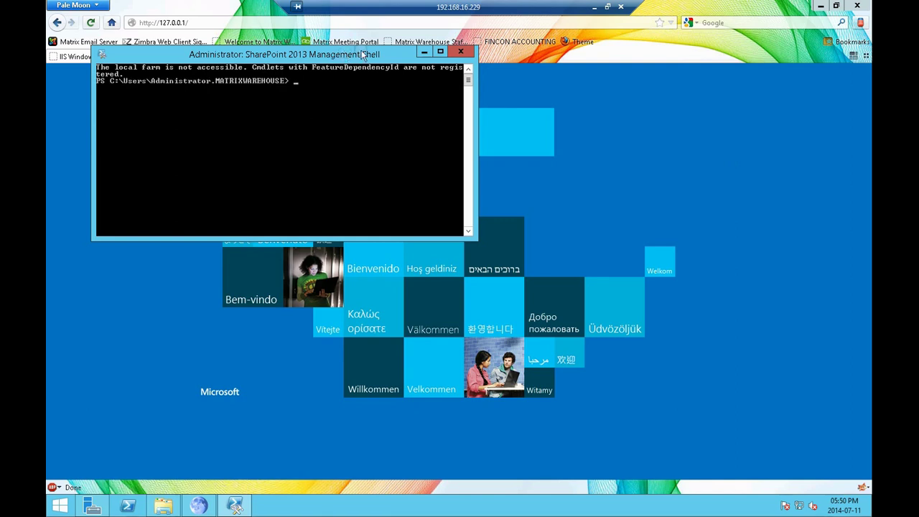
click(454, 53)
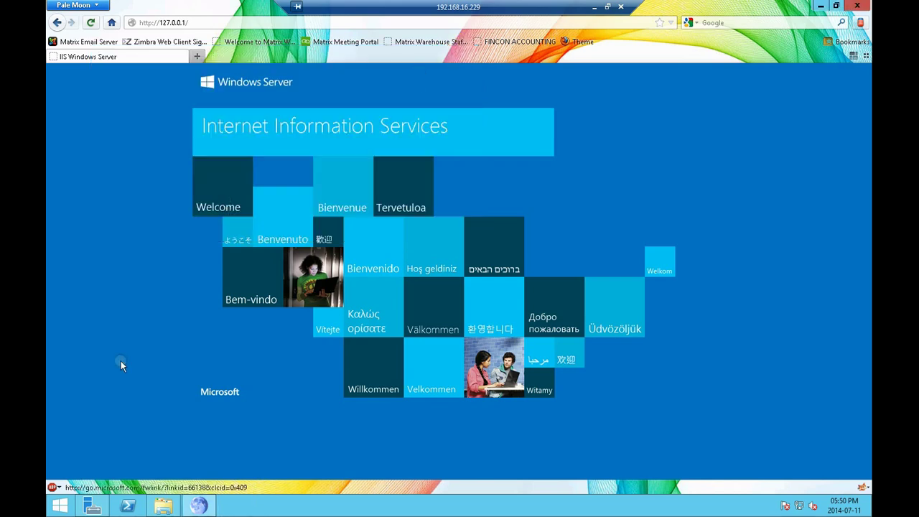
click(60, 506)
click(123, 491)
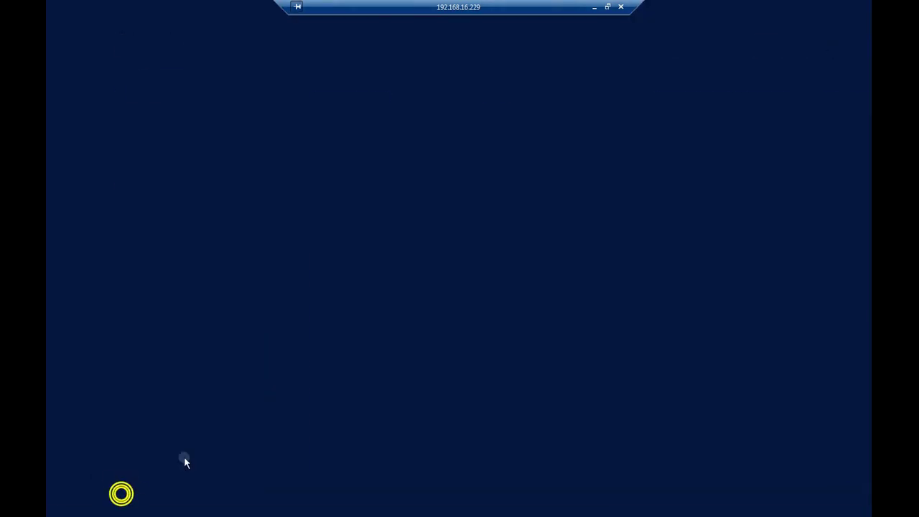
Run the SharePoint Products Configuration Wizard, allowing services to restart, until Configuration Successful
click(721, 176)
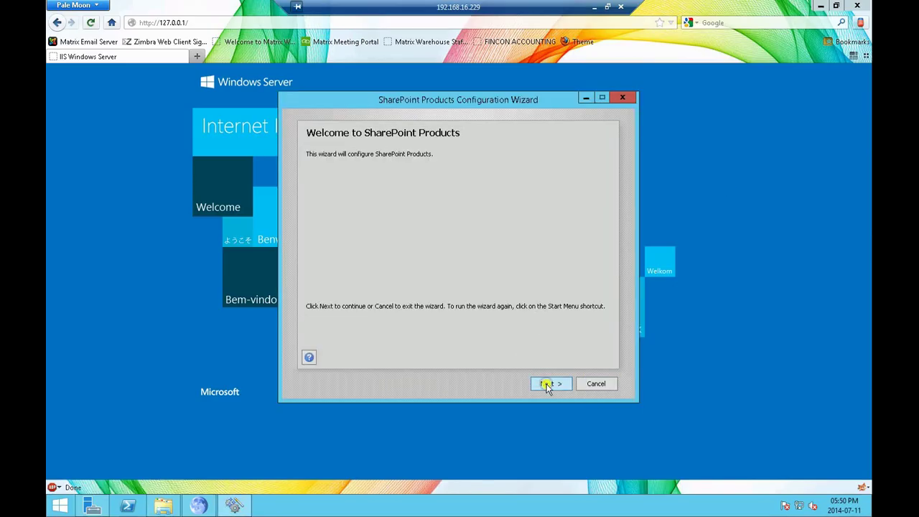
click(548, 384)
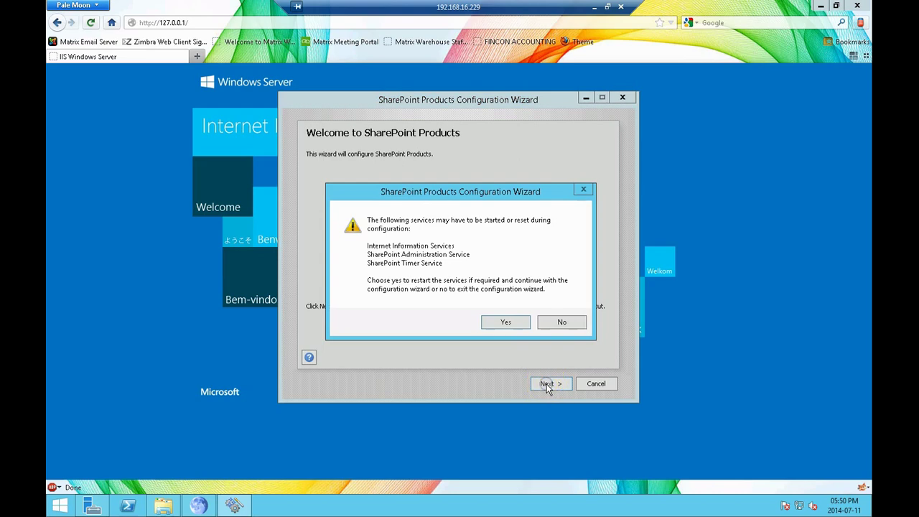
click(506, 323)
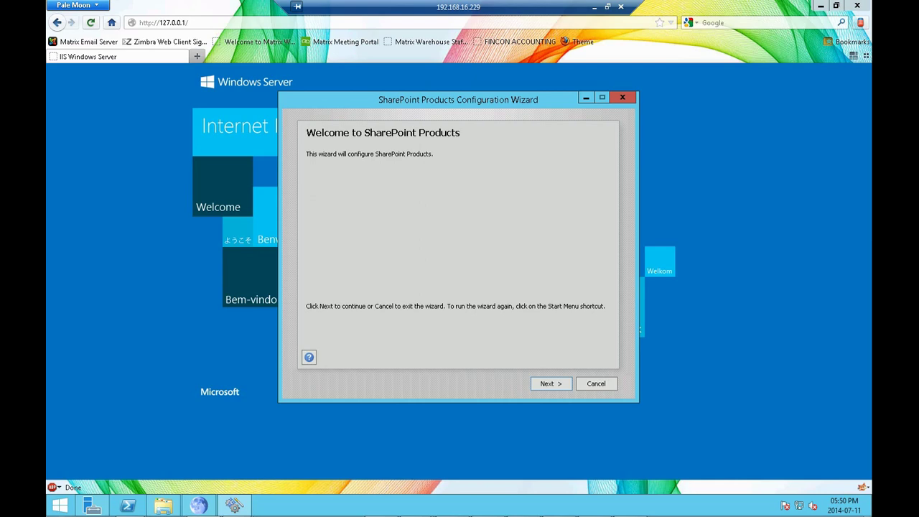
click(551, 384)
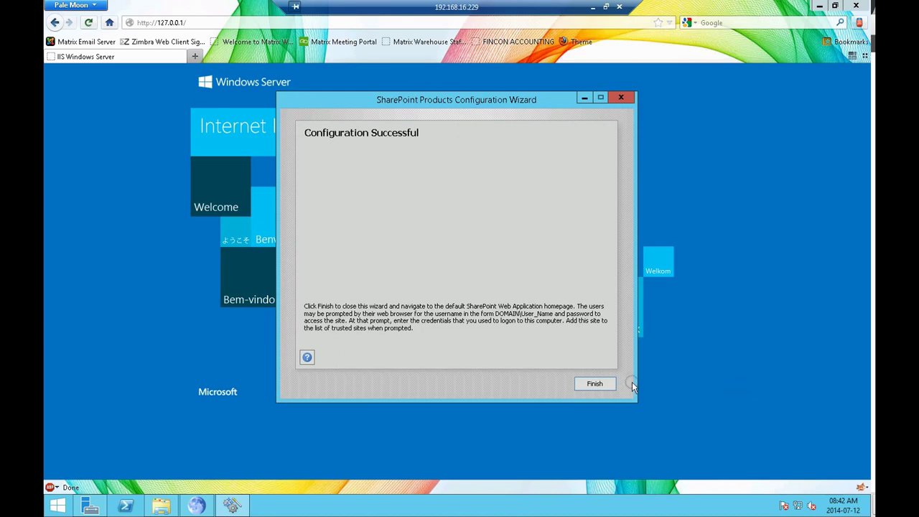
Finish the wizard and sign in to the new site with the administrator account, remembering the credentials
click(595, 384)
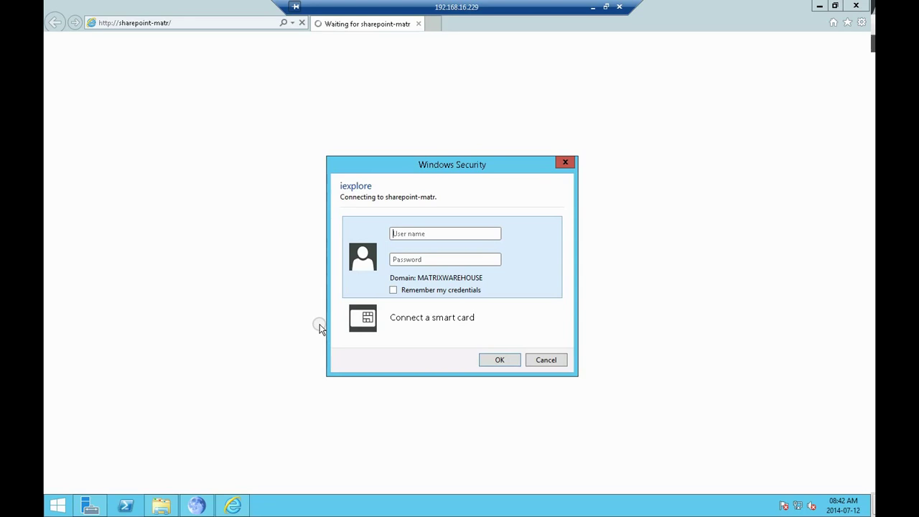
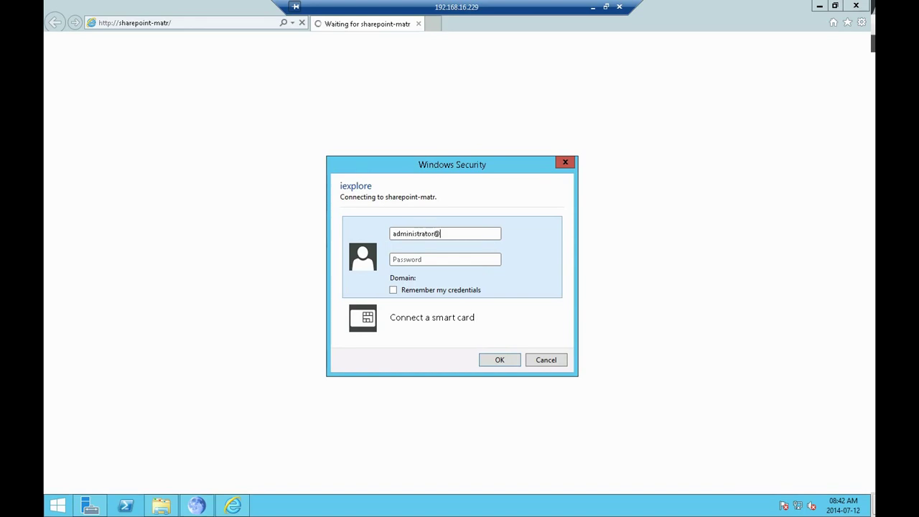
key(Tab)
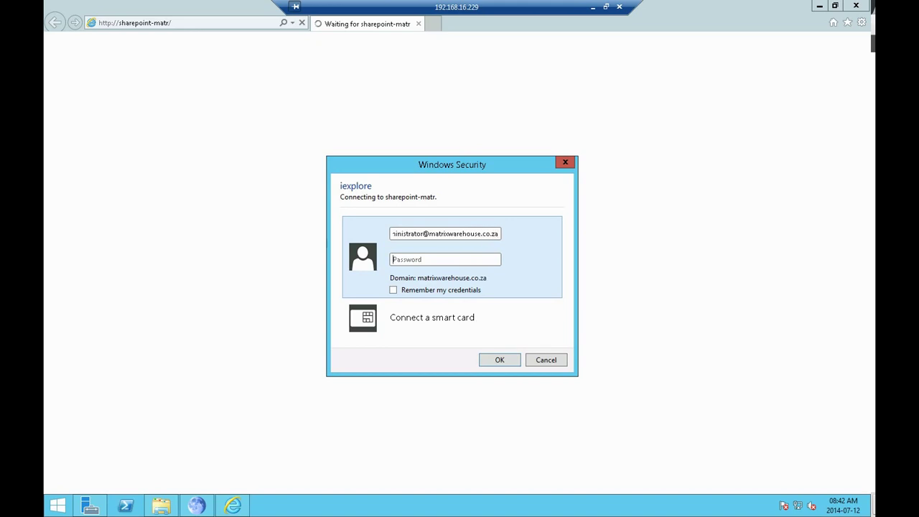
text(****************)
click(393, 289)
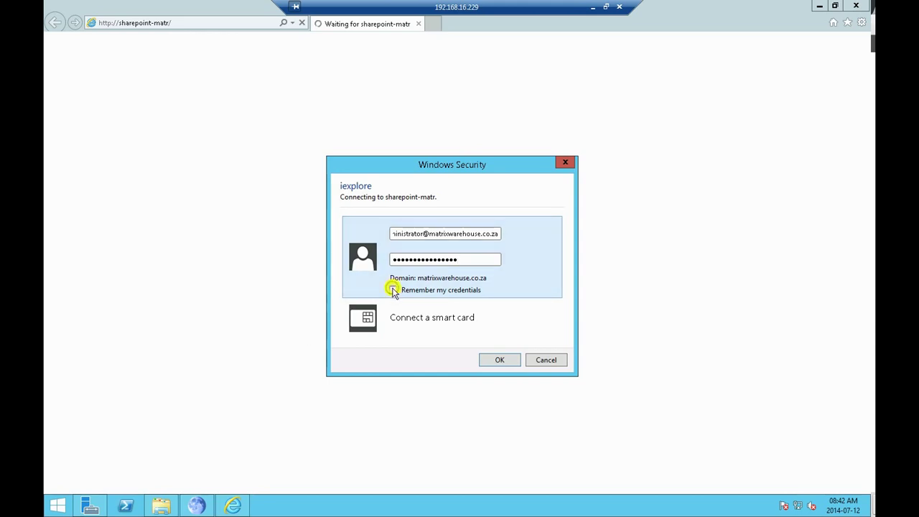
click(504, 362)
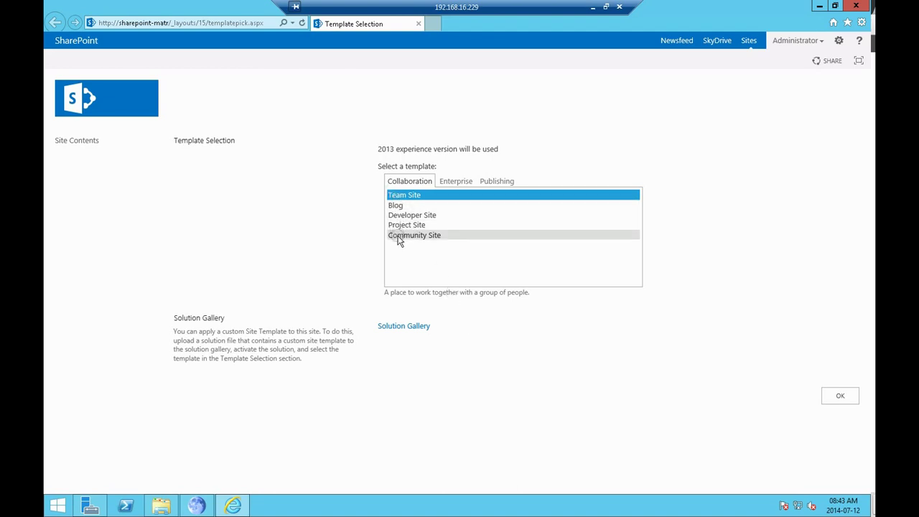
Choose the Team Site template under Collaboration for the new site
click(417, 200)
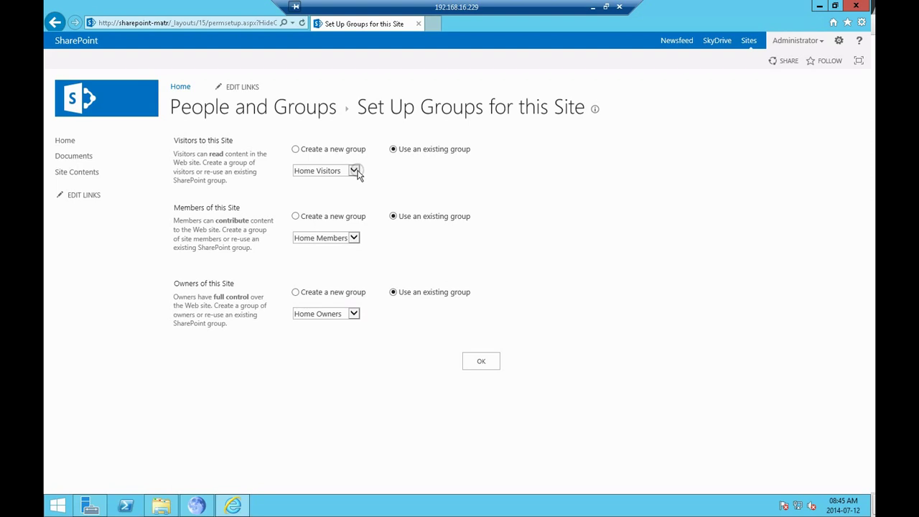
Use the existing Home Visitors, Home Members and Home Owners groups for the site and confirm
click(354, 171)
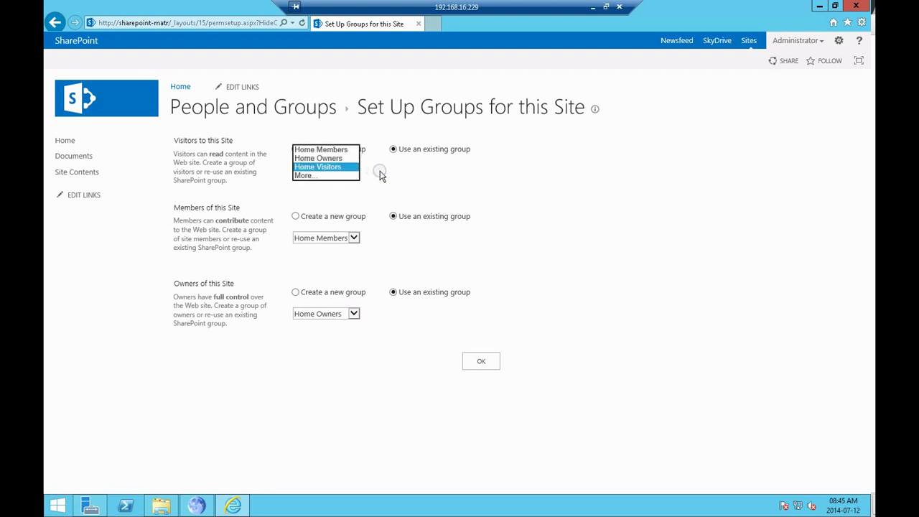
click(381, 175)
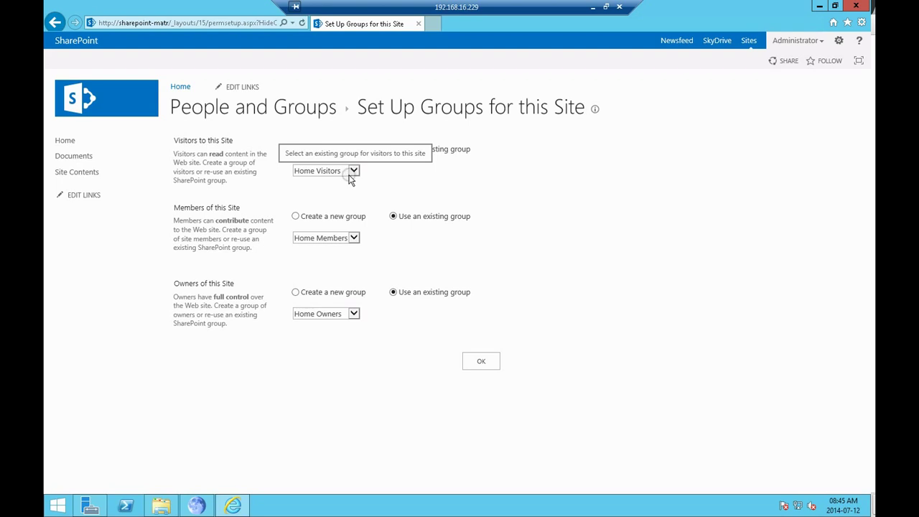
click(321, 150)
click(354, 171)
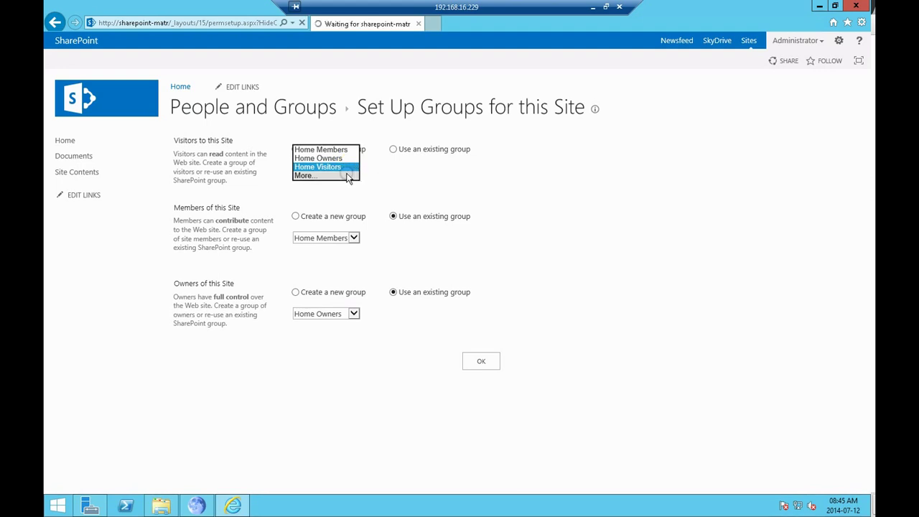
click(348, 177)
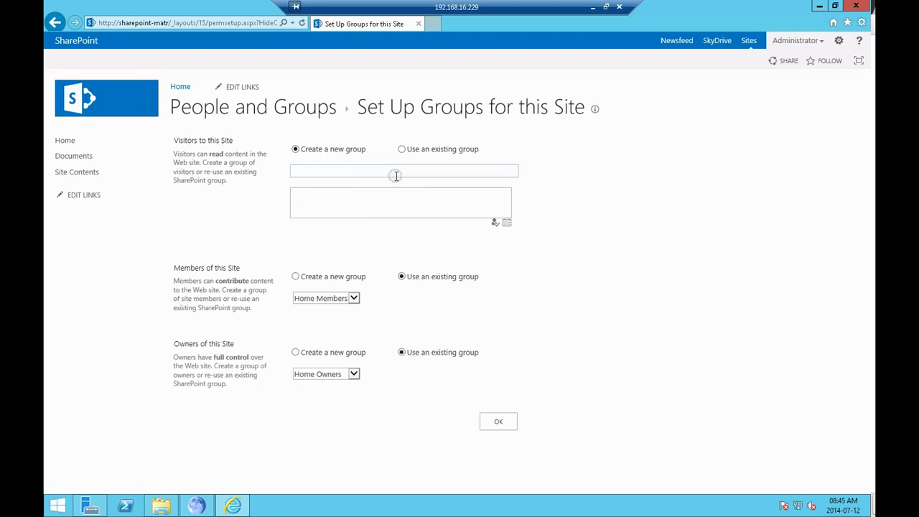
click(377, 170)
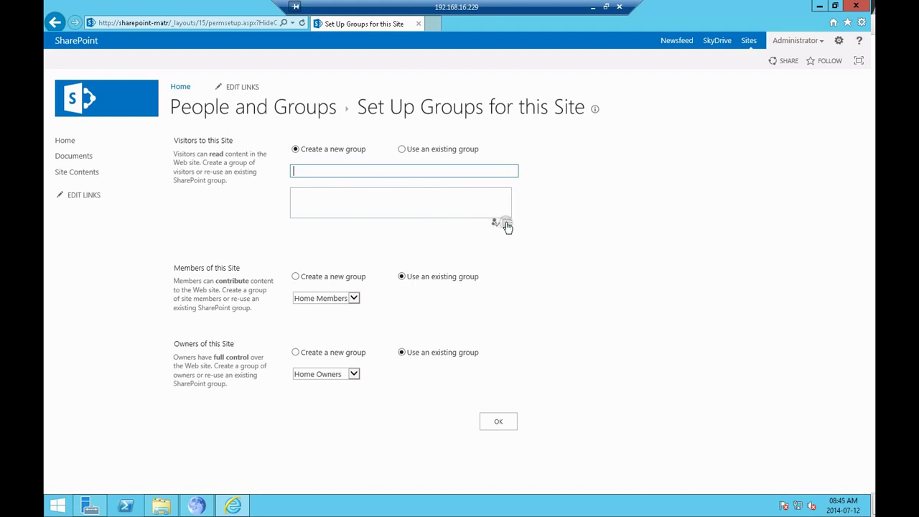
click(402, 149)
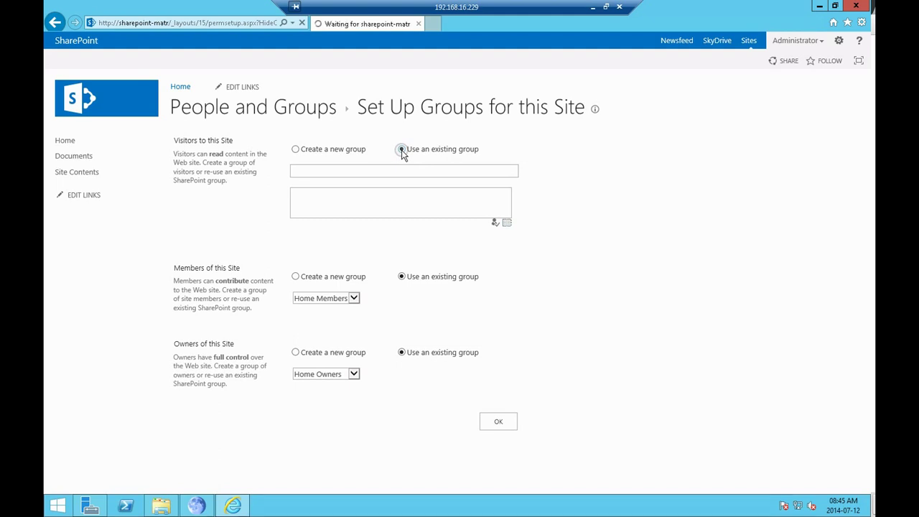
click(355, 170)
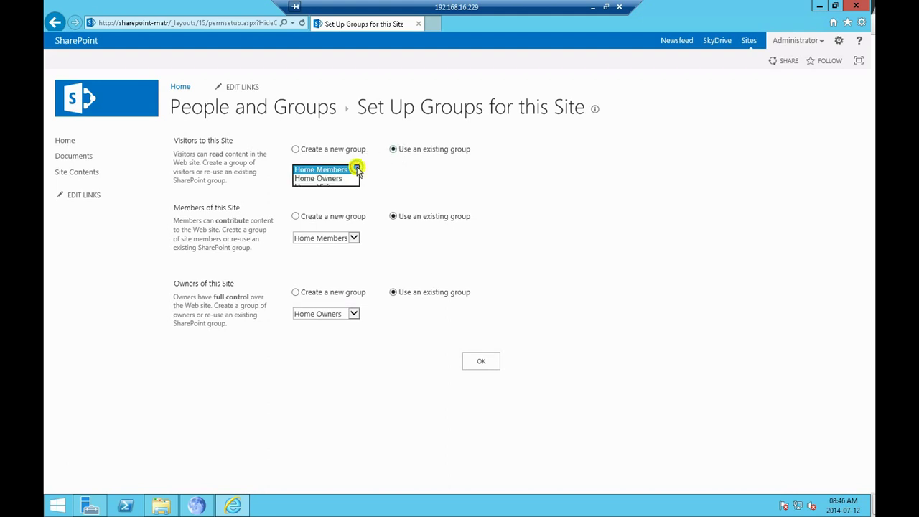
click(337, 187)
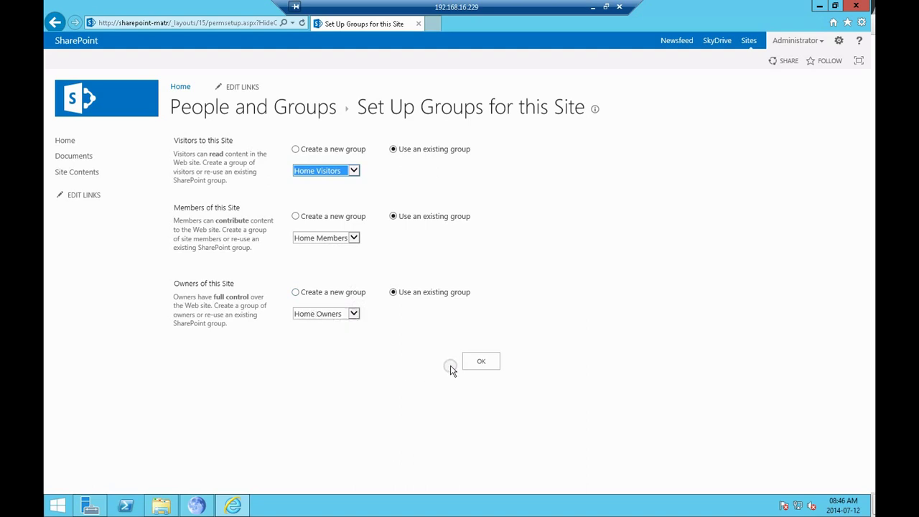
click(479, 363)
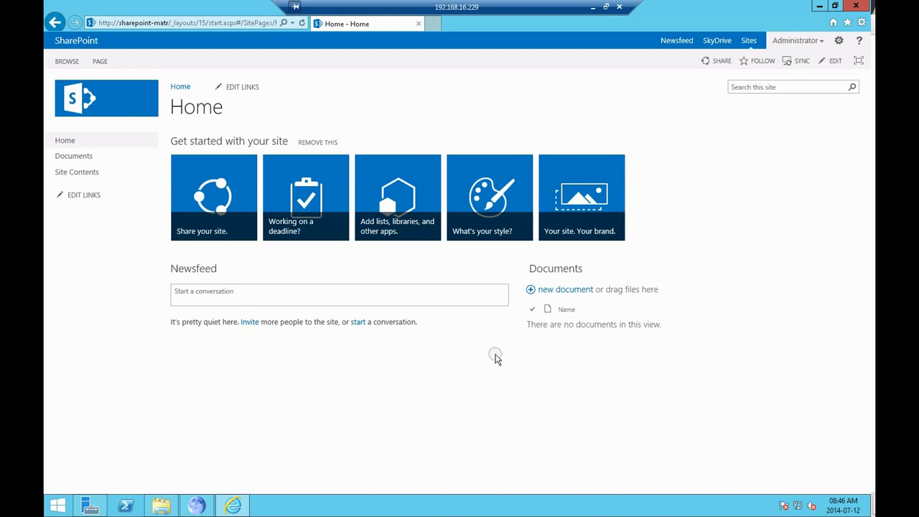
Post 'Finally got Sharepoint 2013 Installed on Server 2012 R2' to the site Newsfeed
click(458, 296)
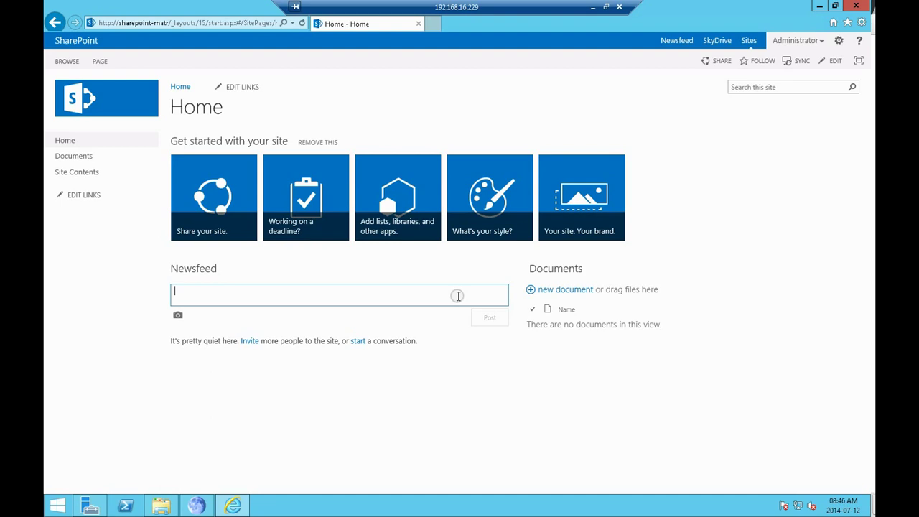
text(Finall)
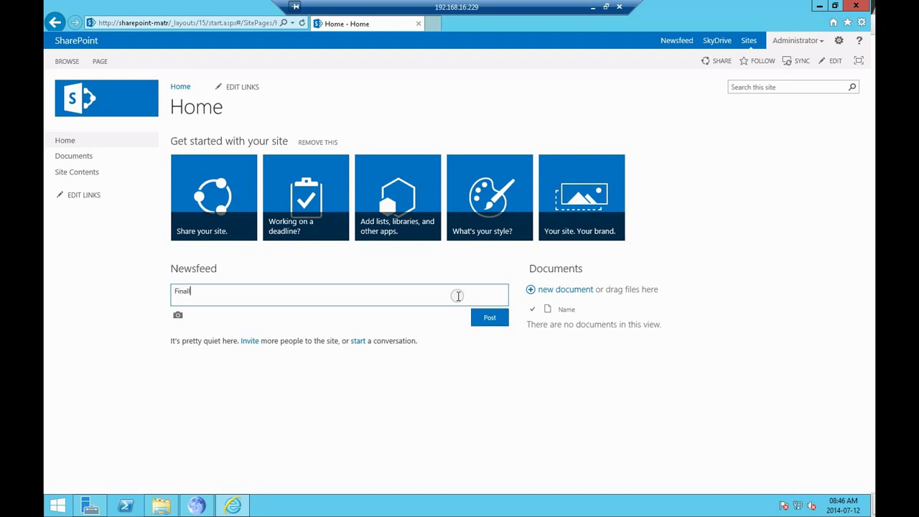
text(y got Sharepoint 2013 Installed on Ser)
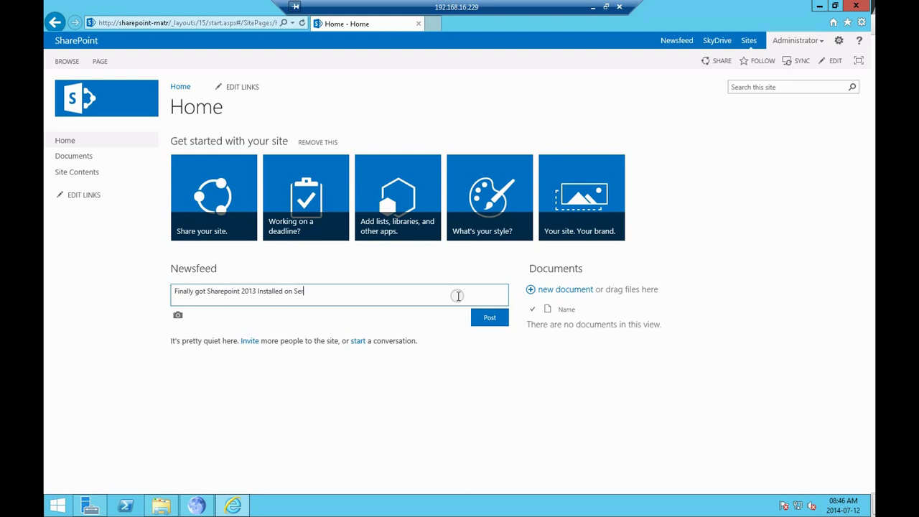
text(ver 2012 R2)
click(490, 321)
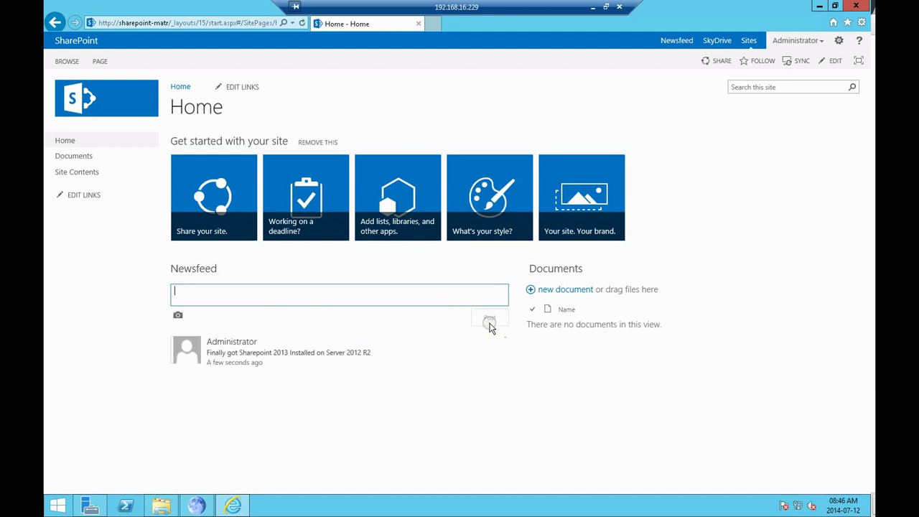